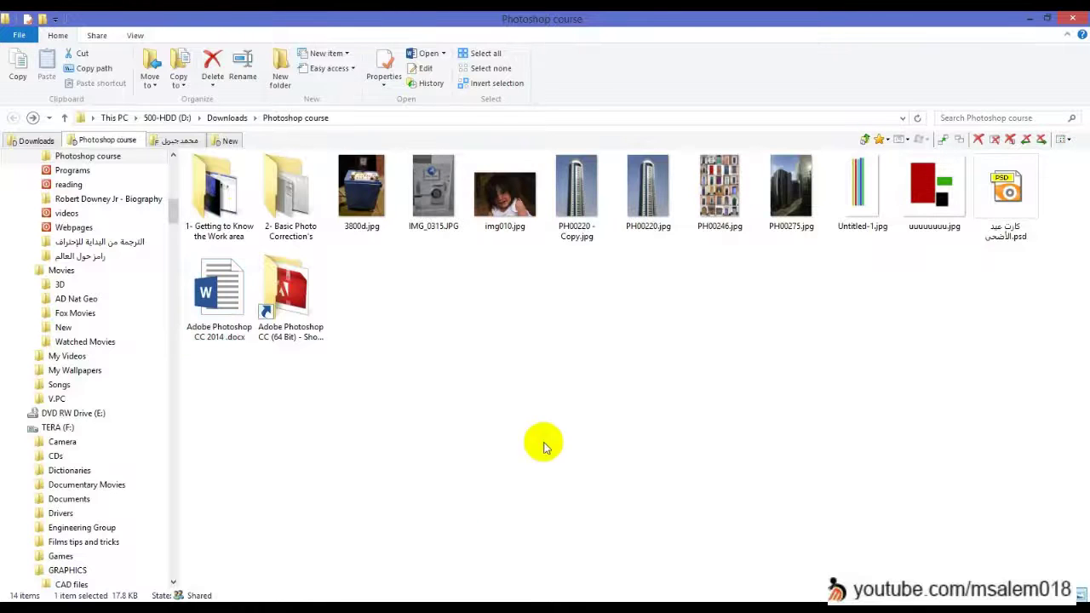
Step: Open PH00246.jpg from the Photoshop course folder in Photoshop, enlarge the view and activate the Hand tool
left_click_drag(720, 188, 384, 350)
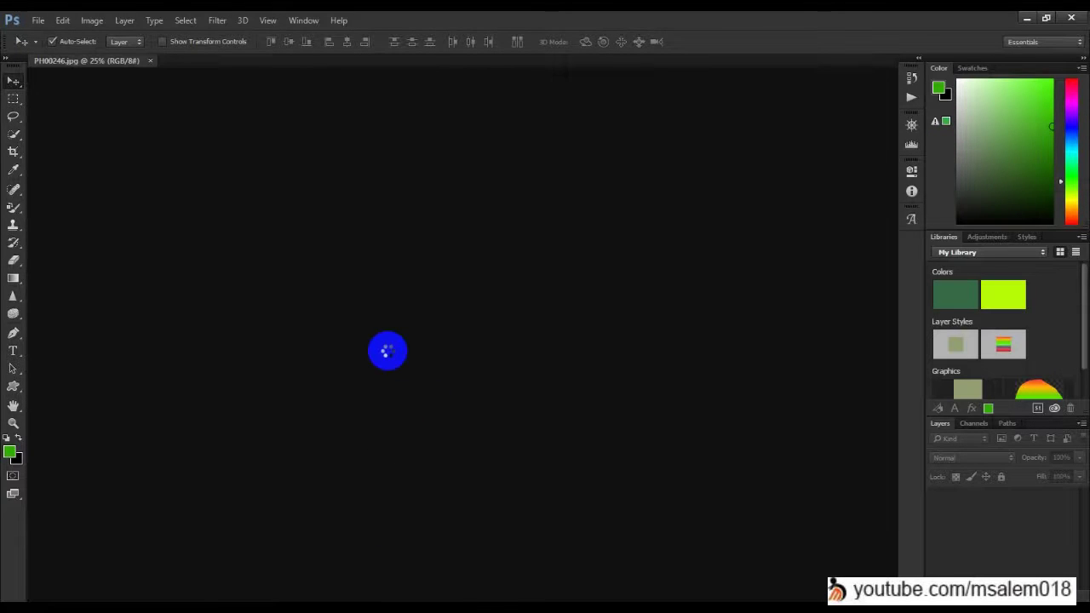
scroll(384, 173, "up", 4)
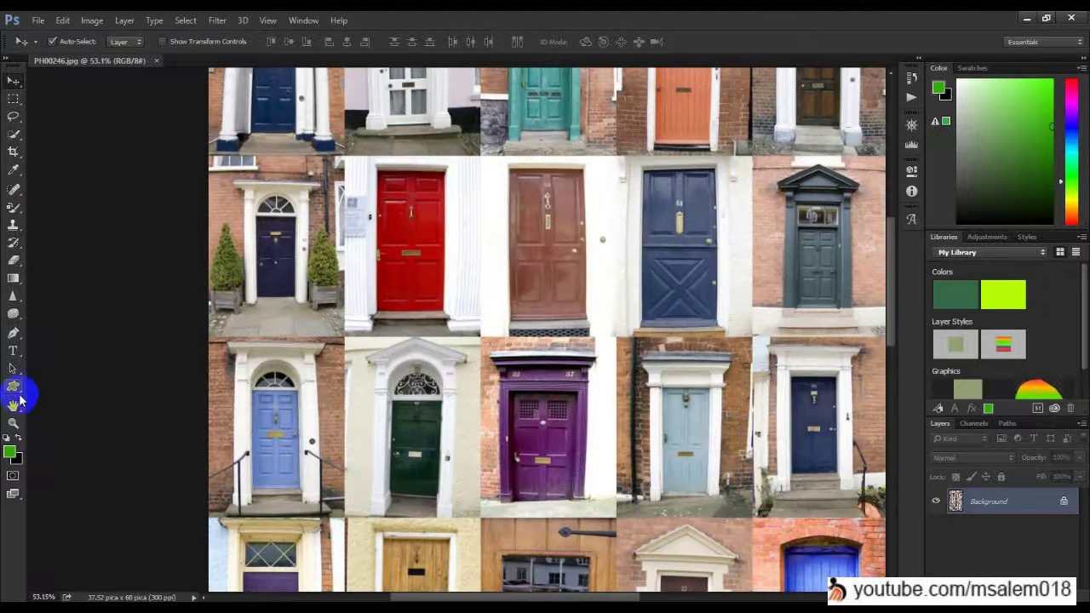
left_click(12, 405)
Step: Pan around the enlarged doors image with the Hand tool and magnify the area around the red door
left_click_drag(588, 196, 422, 164)
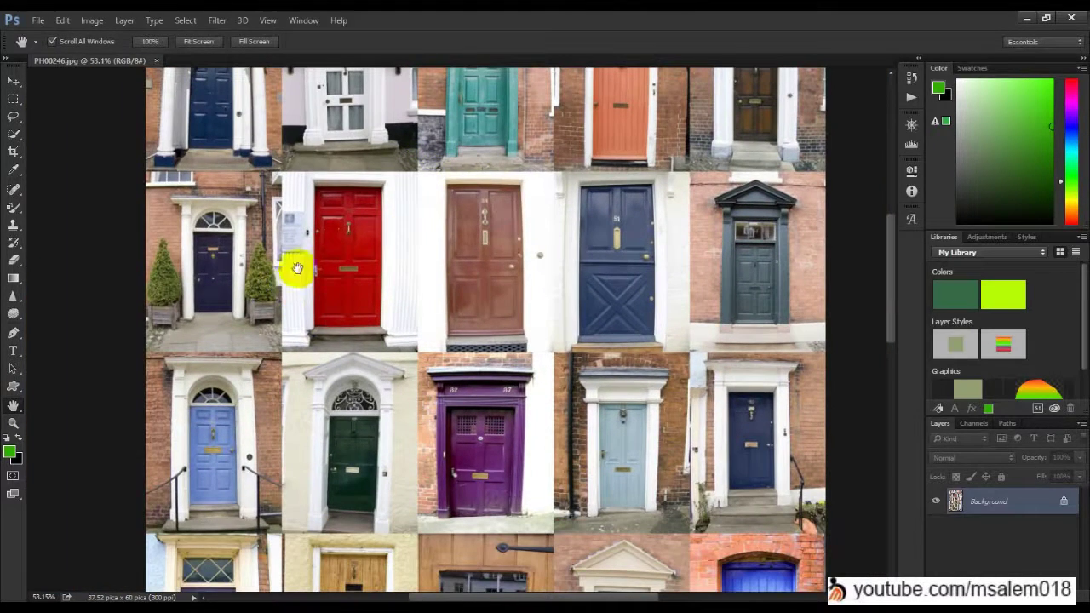
left_click_drag(424, 277, 345, 218)
left_click_drag(295, 275, 401, 303)
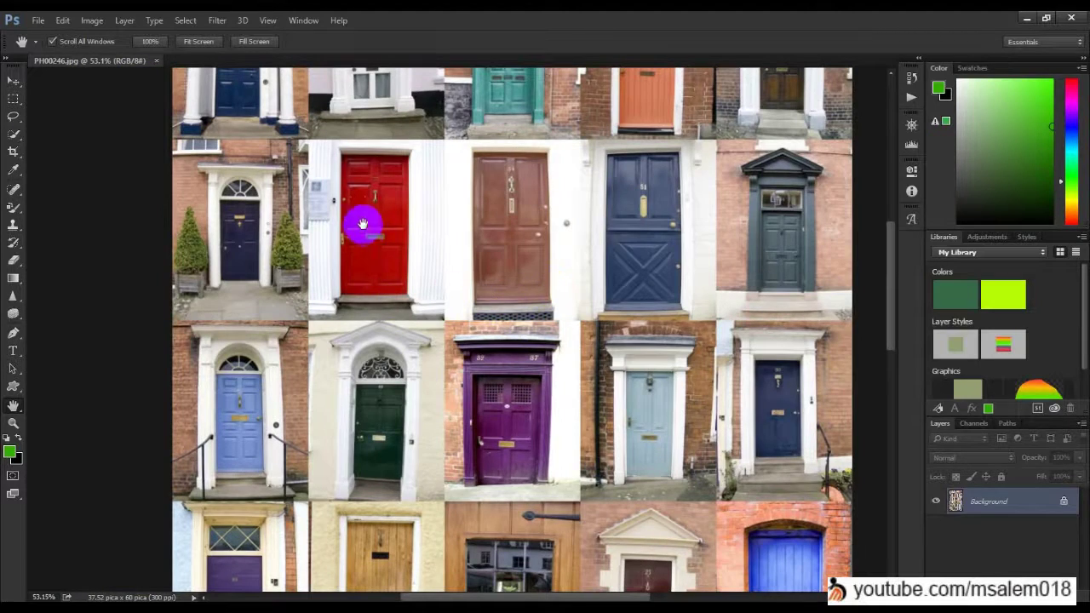
left_click_drag(363, 224, 356, 253)
scroll(353, 252, "up", 4)
left_click_drag(398, 199, 396, 223)
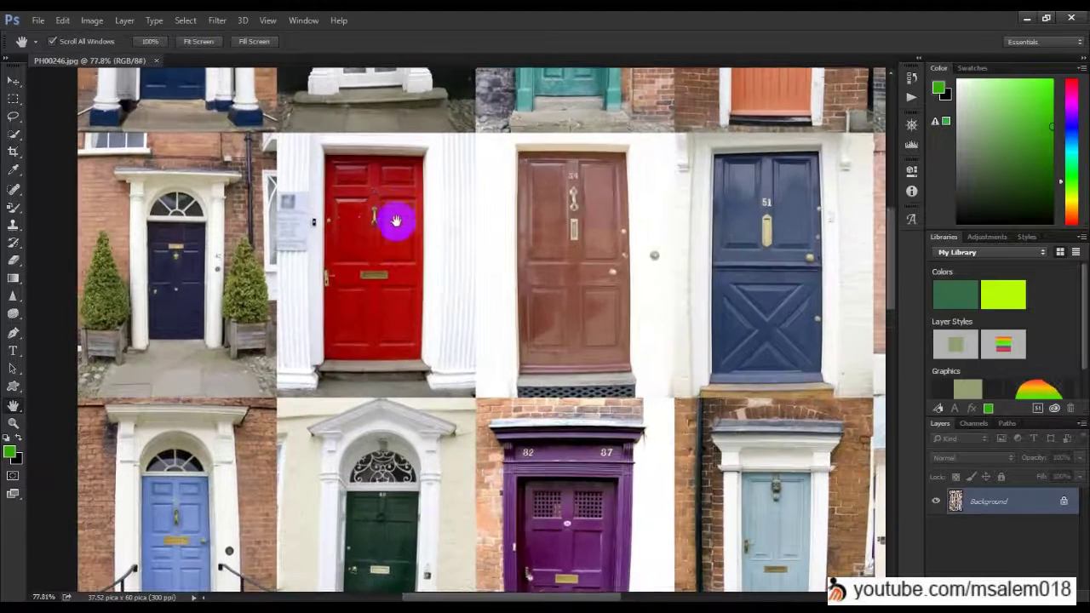
Step: Compare the Fit Screen, 100% and Fill Screen views of the doors image
left_click(203, 41)
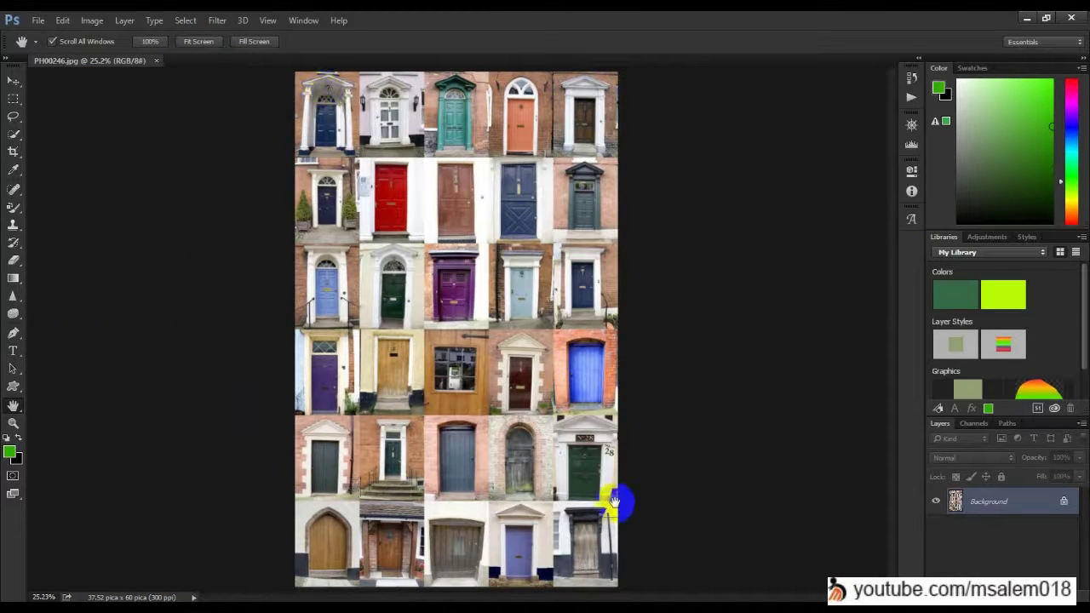
left_click(150, 41)
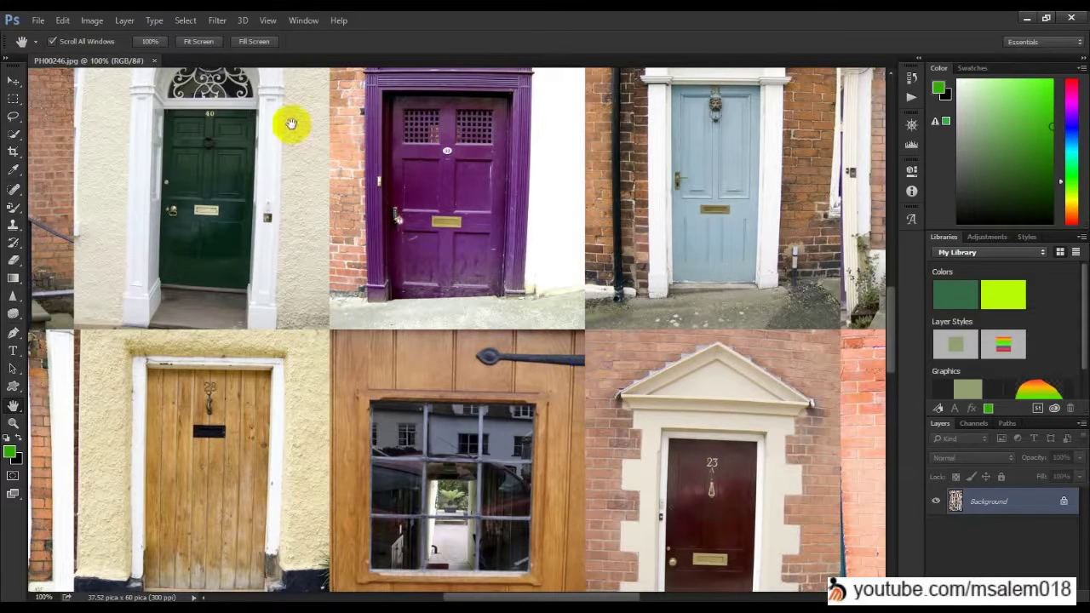
left_click(260, 40)
key("ctrl+minus")
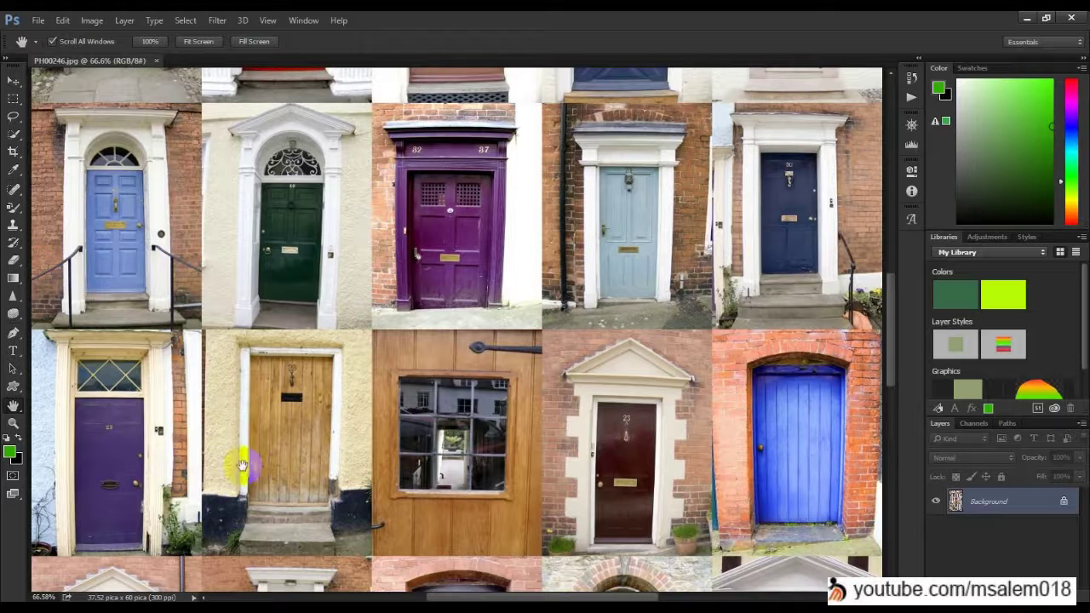
left_click(798, 427)
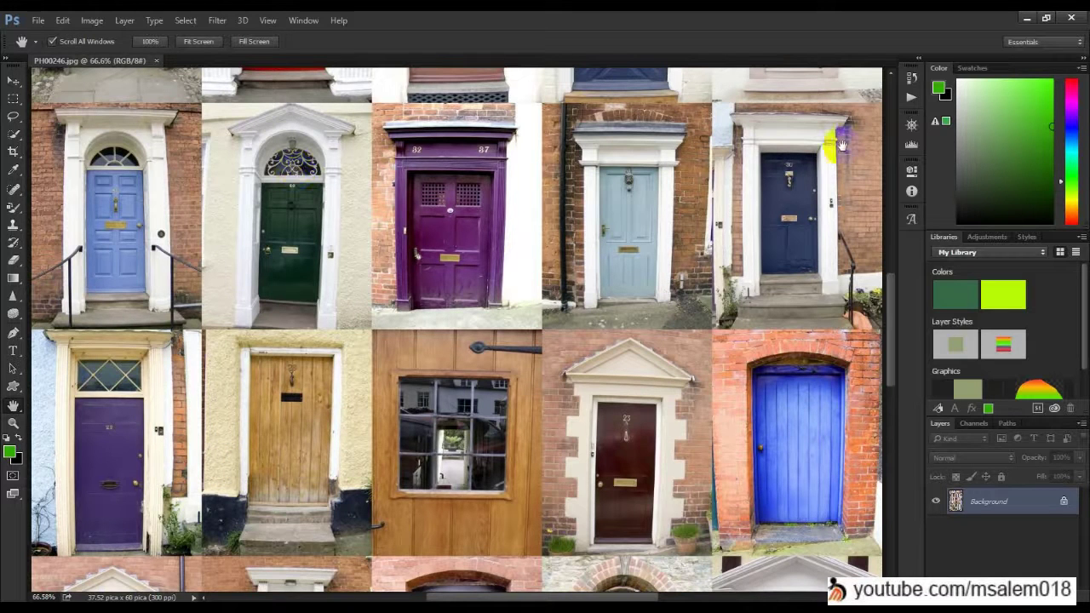
left_click(820, 423)
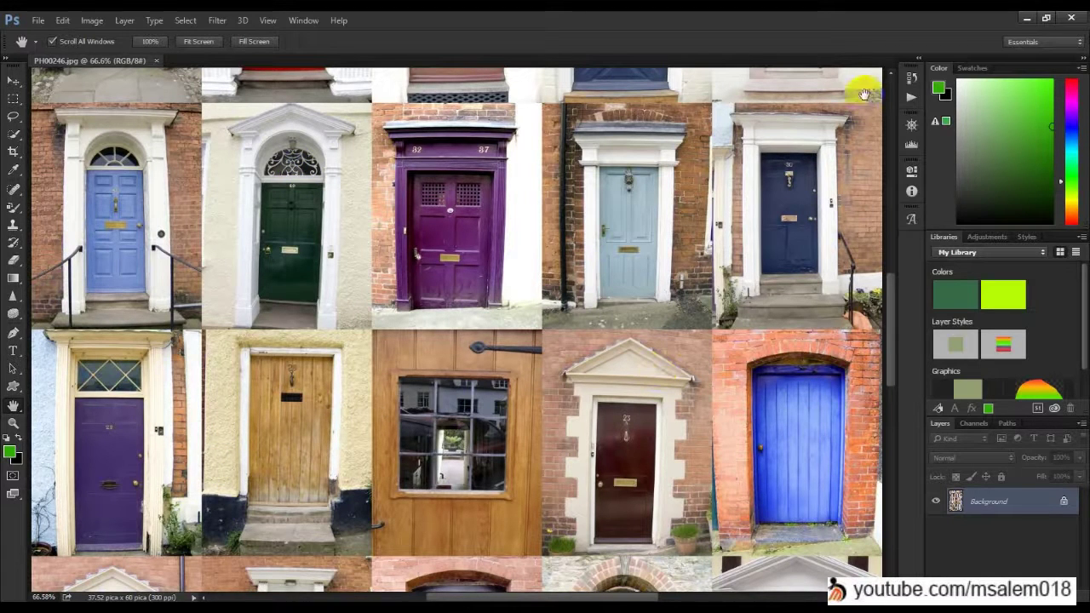
left_click(827, 403)
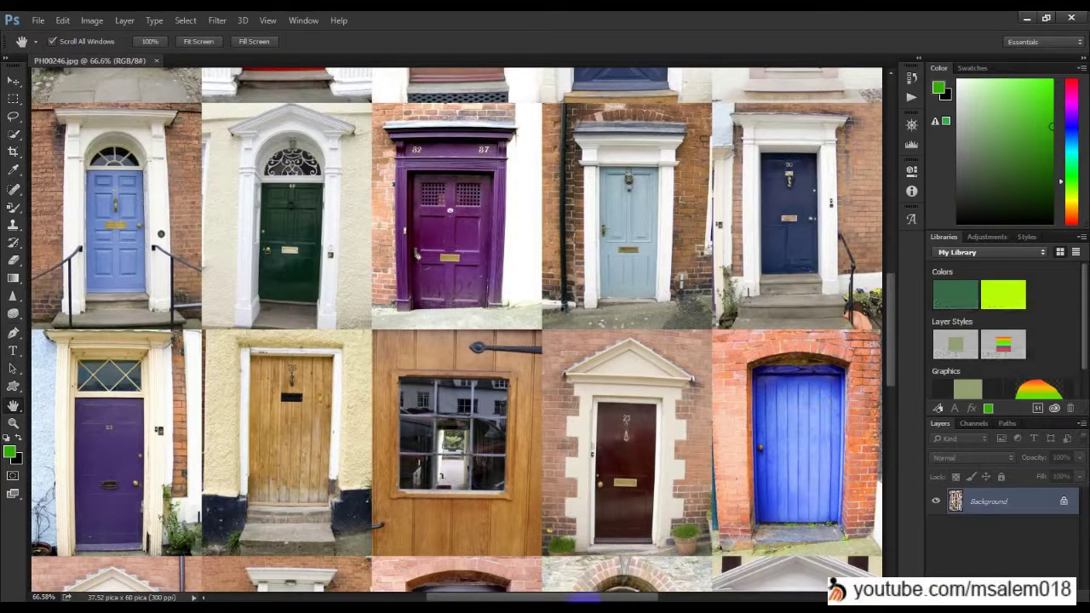
Step: Pan vertically through the doors image at the Fill Screen zoom to view its upper rows
left_click_drag(697, 328, 699, 347)
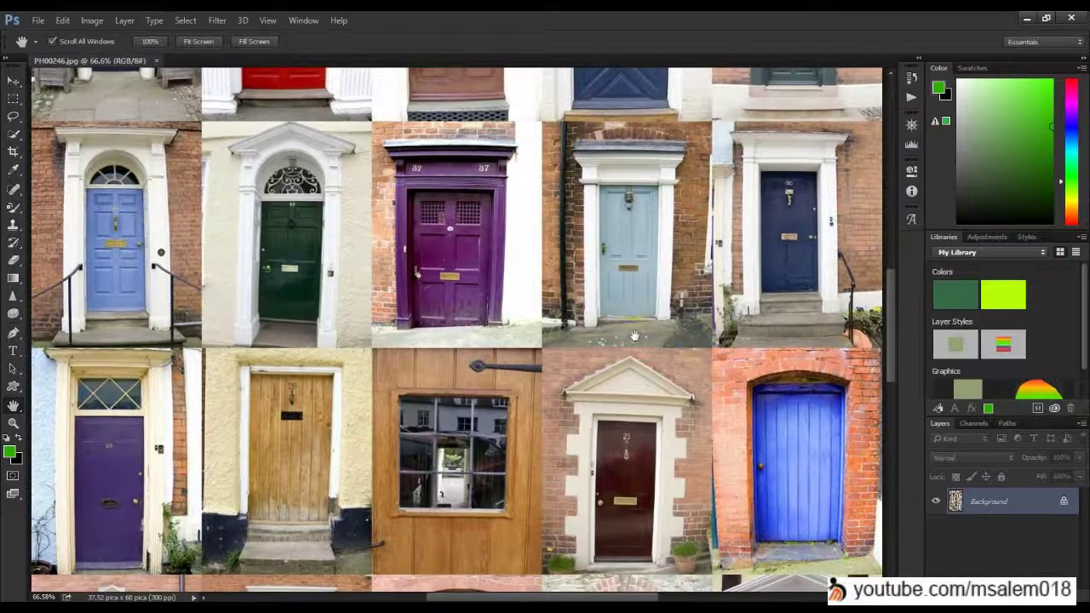
left_click(255, 43)
left_click_drag(433, 318, 434, 445)
left_click_drag(384, 246, 394, 316)
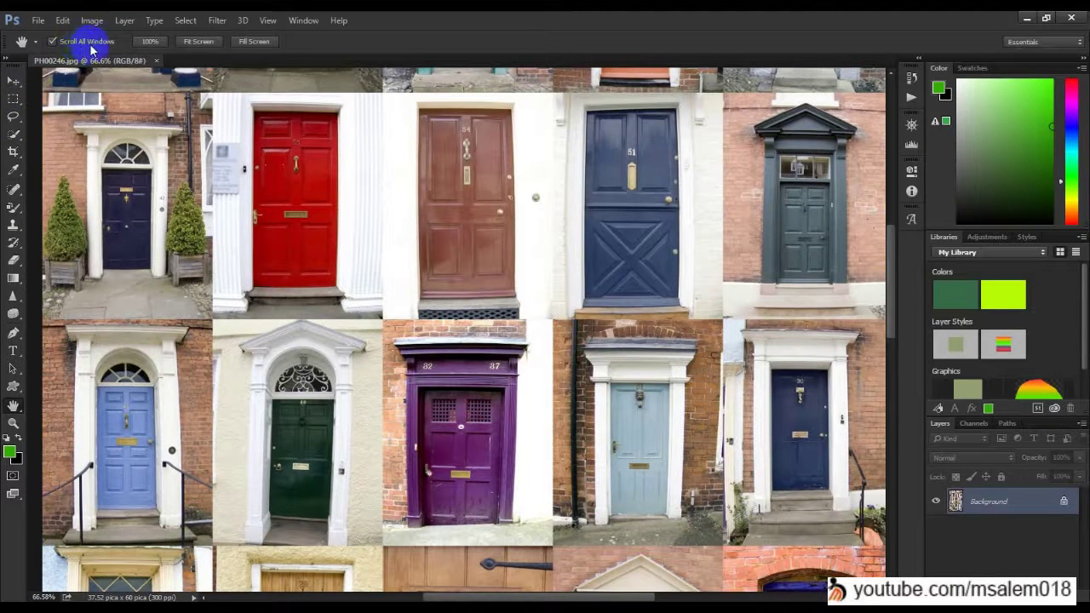
left_click_drag(444, 333, 417, 331)
Step: Switch to the Photoshop course folder and open PH00220.jpg in Photoshop as a second document
key("alt+Tab")
left_click(738, 373)
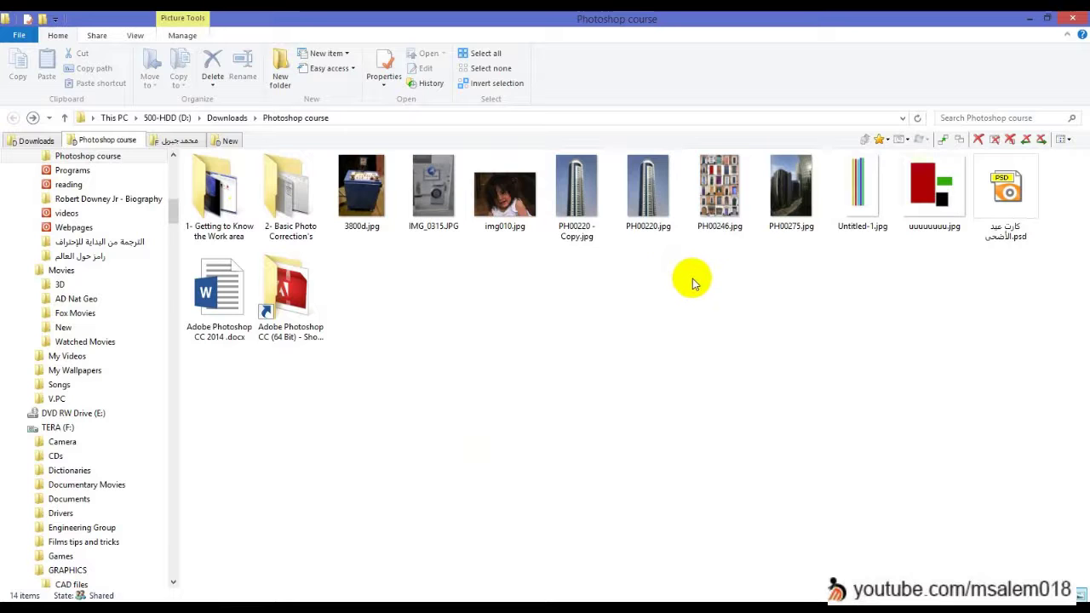
left_click_drag(648, 194, 587, 401)
key("alt+Tab")
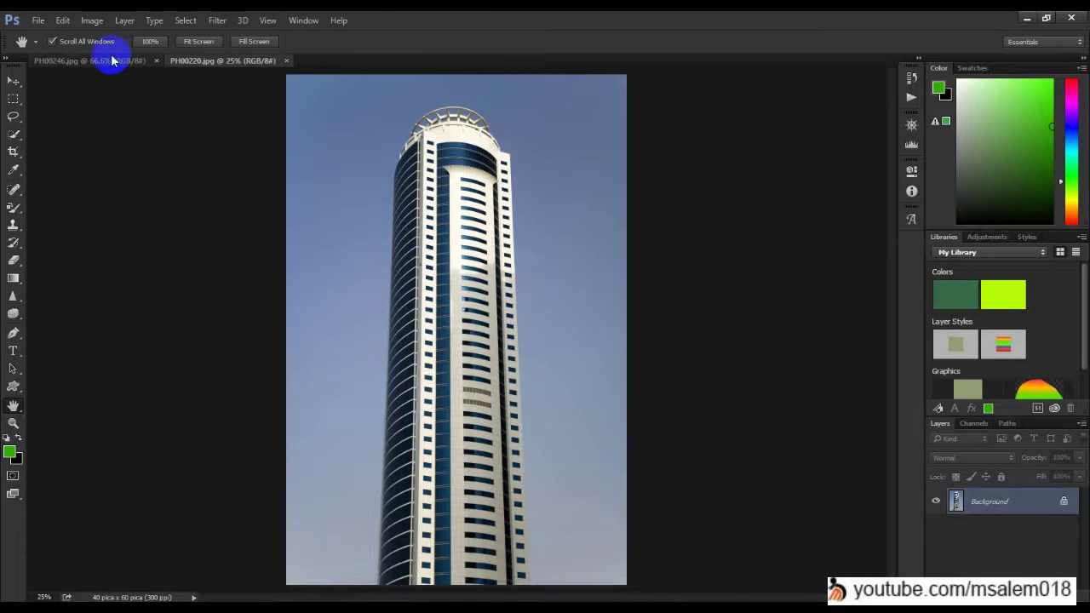
Step: Float the PH00220.jpg document window and dock it back beside PH00246.jpg
left_click(111, 59)
left_click_drag(230, 61, 328, 156)
left_click_drag(450, 153, 377, 53)
left_click_drag(456, 116, 162, 76)
Step: Zoom out separately on the doors image PH00246.jpg and the tower image PH00220.jpg
left_click(65, 63)
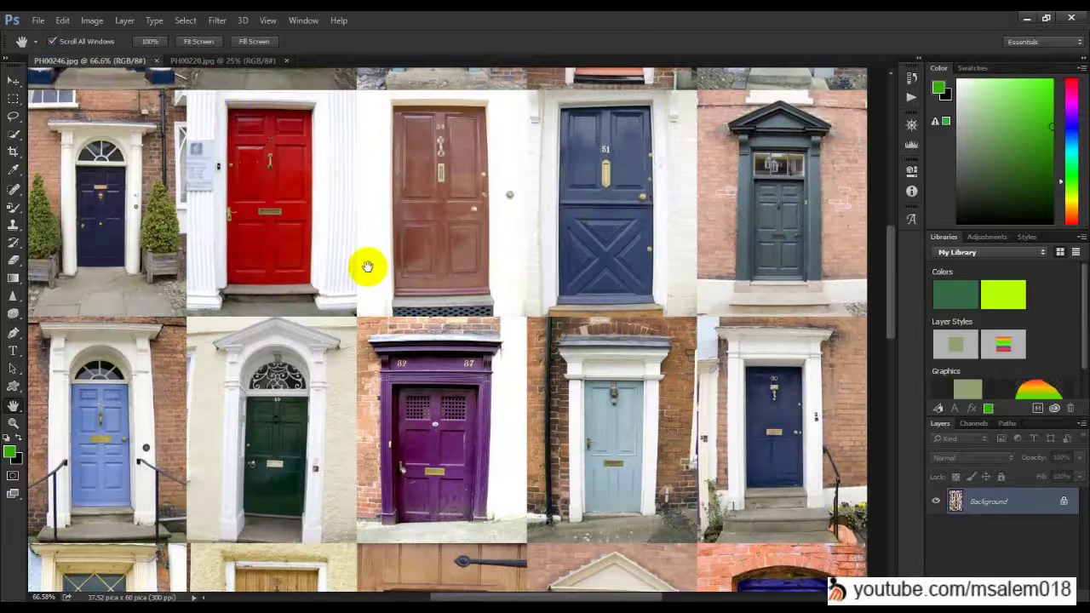
left_click(162, 75)
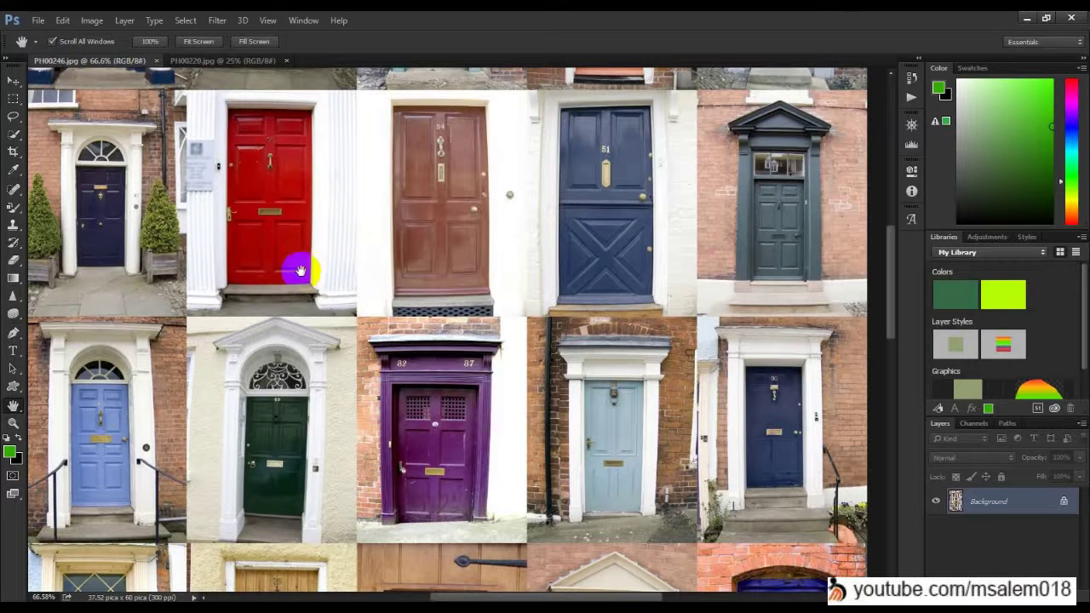
scroll(297, 268, "down", 5)
left_click(180, 105)
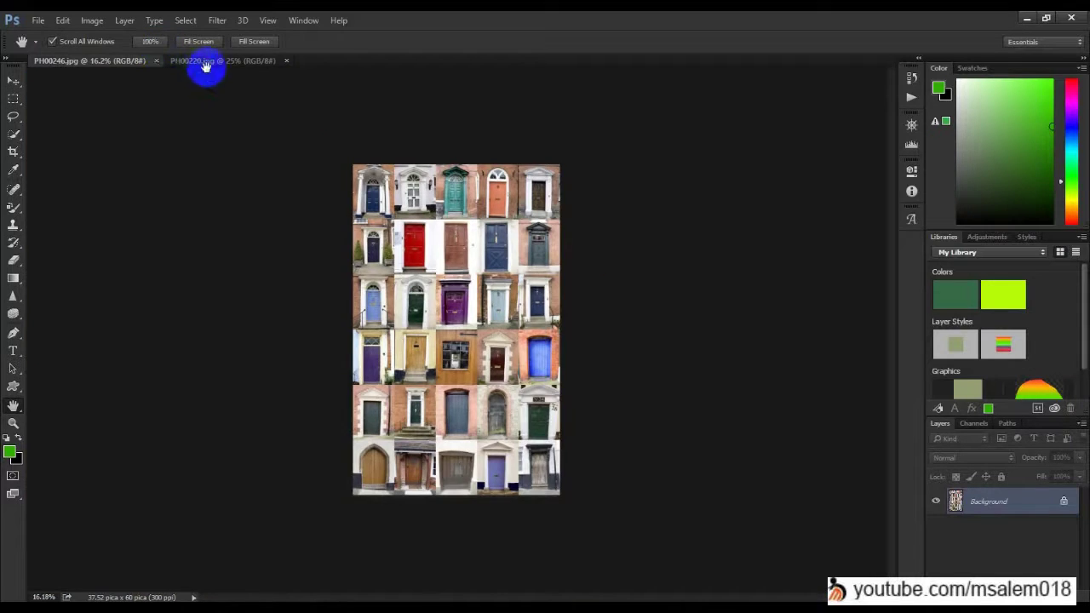
left_click(207, 63)
scroll(411, 314, "down", 6)
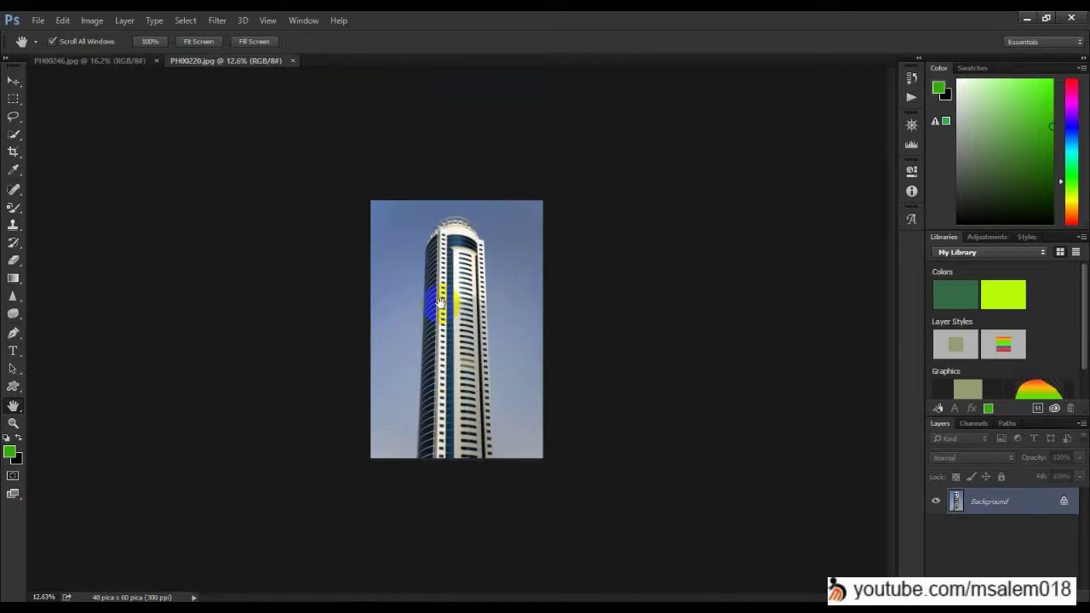
Step: Zoom in on PH00246.jpg to about 303% and pan to the image's left edge at the blue door
left_click(116, 72)
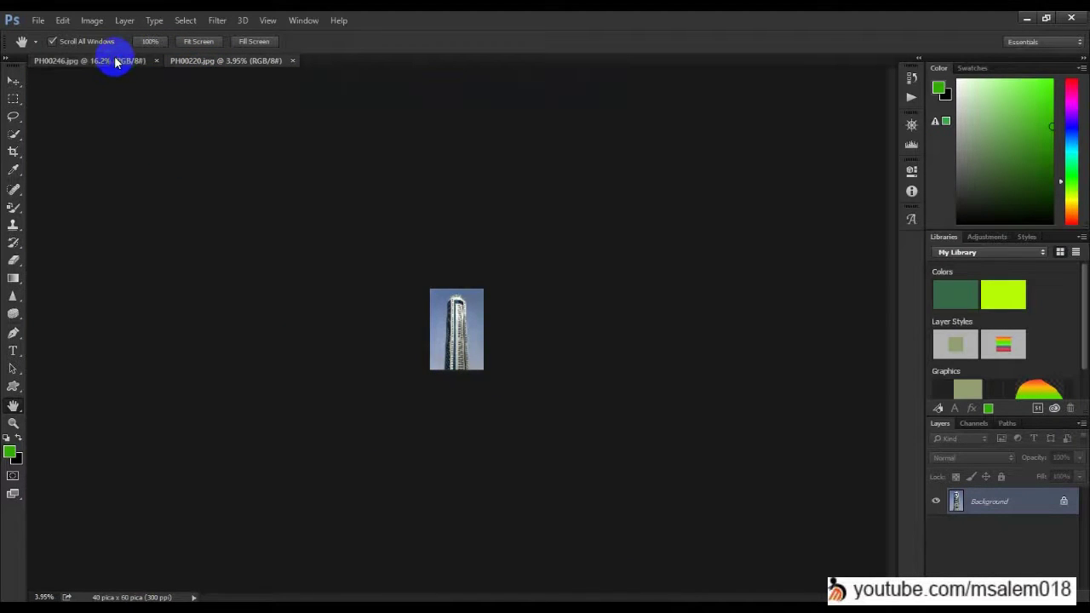
scroll(392, 318, "up", 2)
scroll(392, 318, "up", 10)
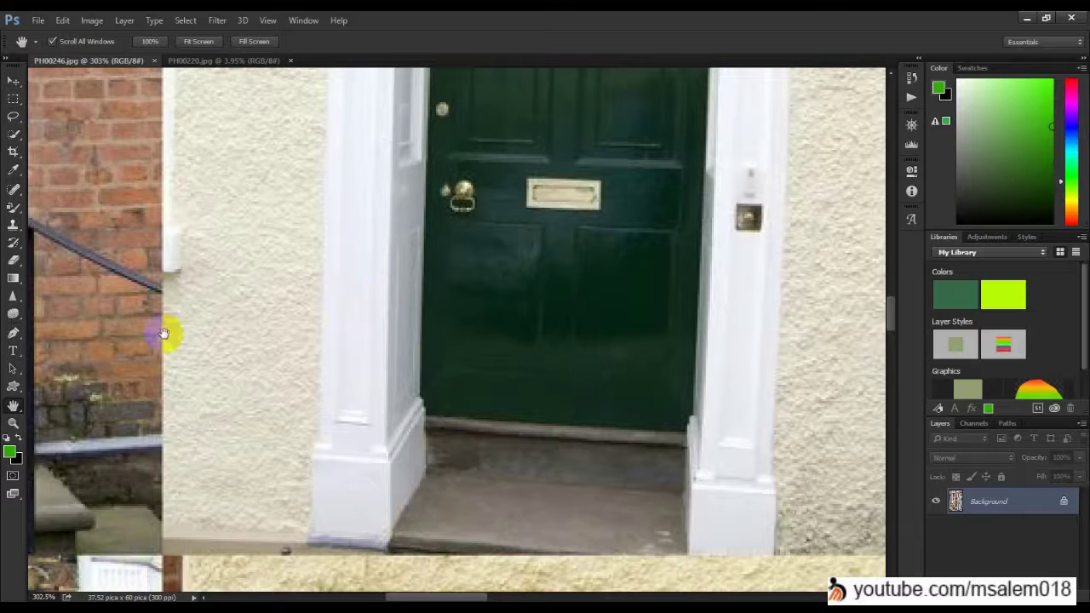
left_click_drag(230, 290, 839, 283)
left_click_drag(372, 257, 709, 270)
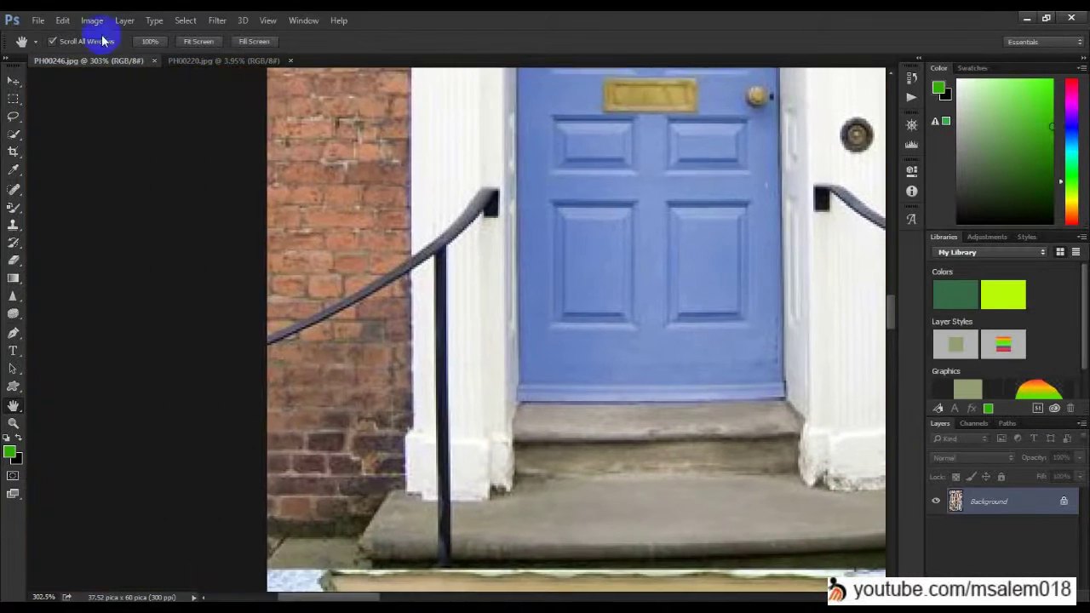
Step: Zoom in on PH00220.jpg to about 87% and pan across to the right edge of the tower photo
left_click(224, 63)
scroll(464, 306, "up", 6)
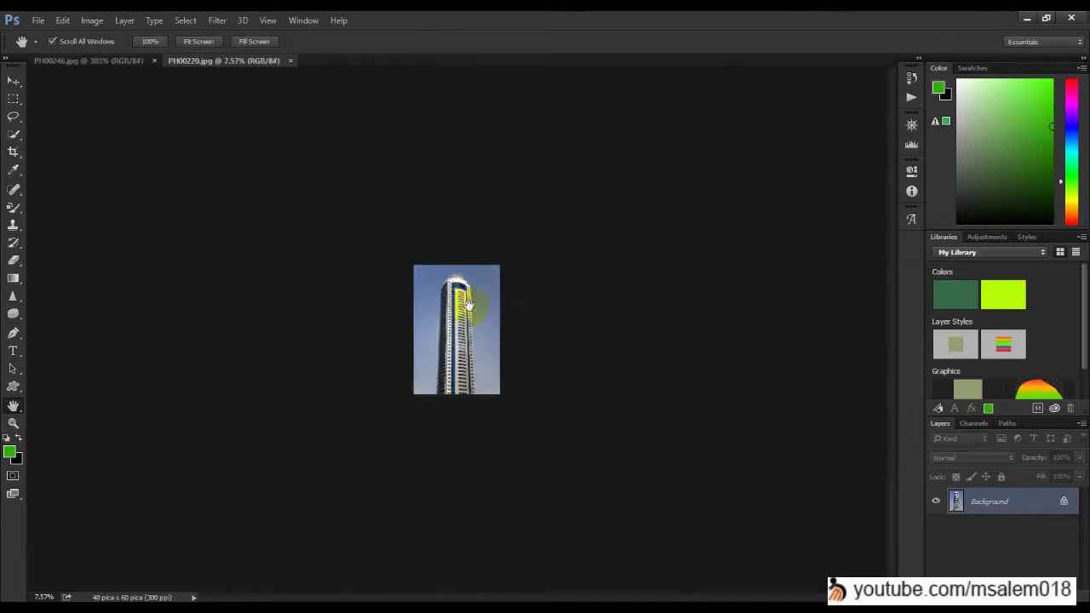
scroll(462, 307, "up", 4)
scroll(243, 261, "up", 5)
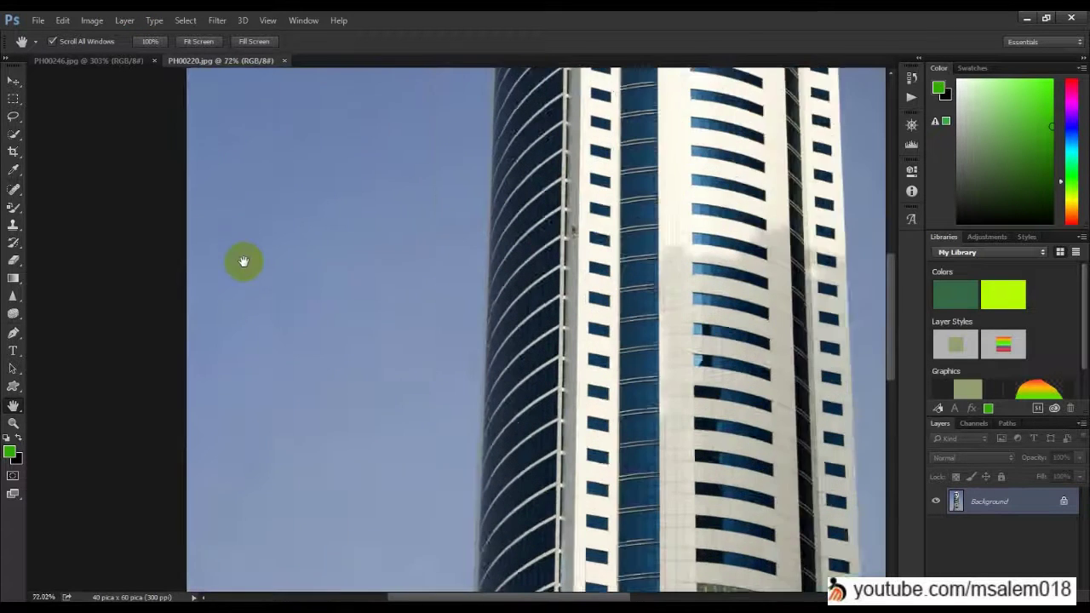
scroll(392, 316, "up", 1)
left_click_drag(566, 245, 4, 274)
scroll(548, 289, "right", 5)
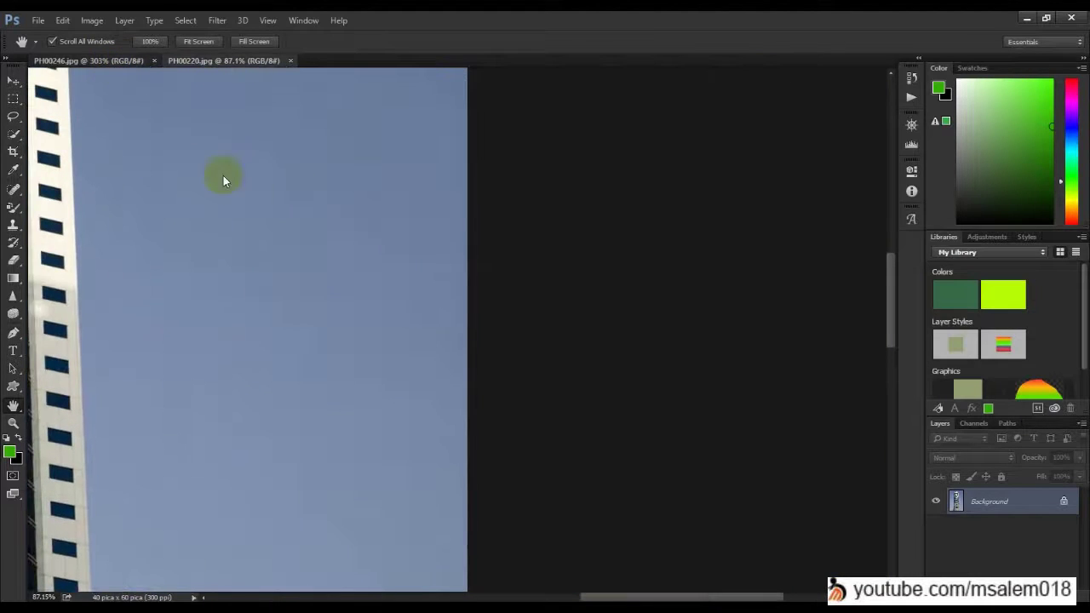
Step: Set both PH00246.jpg and PH00220.jpg to 100% zoom
key("ctrl+Tab")
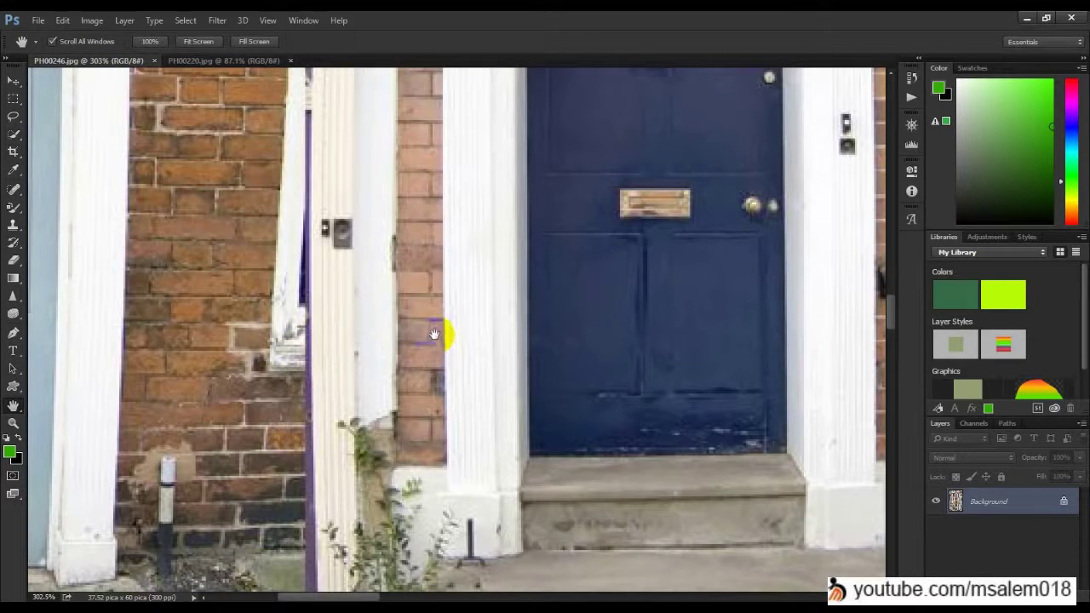
scroll(434, 334, "down", 15)
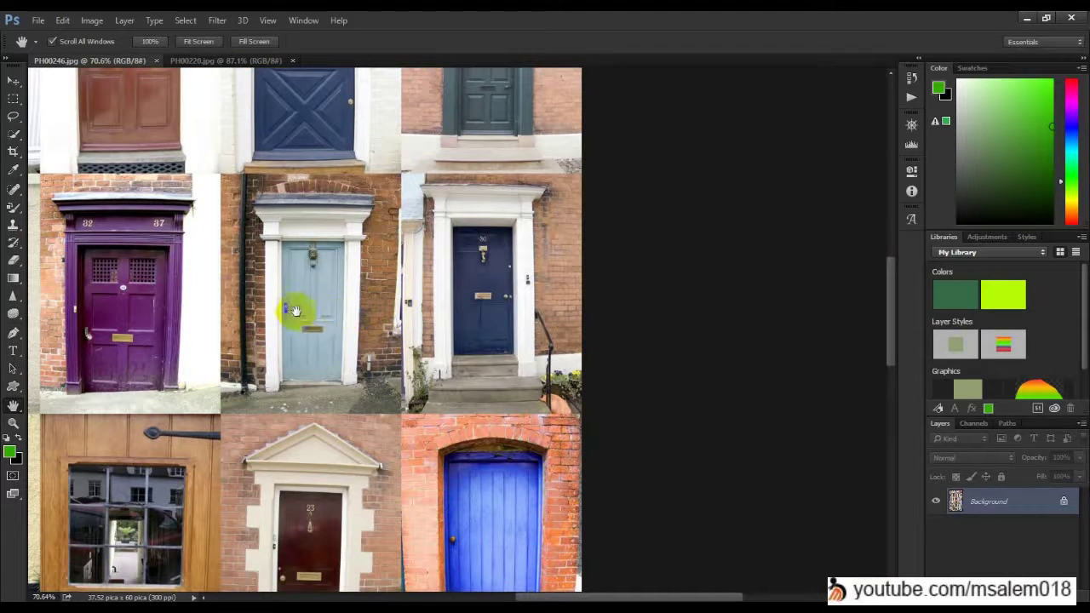
left_click(157, 41)
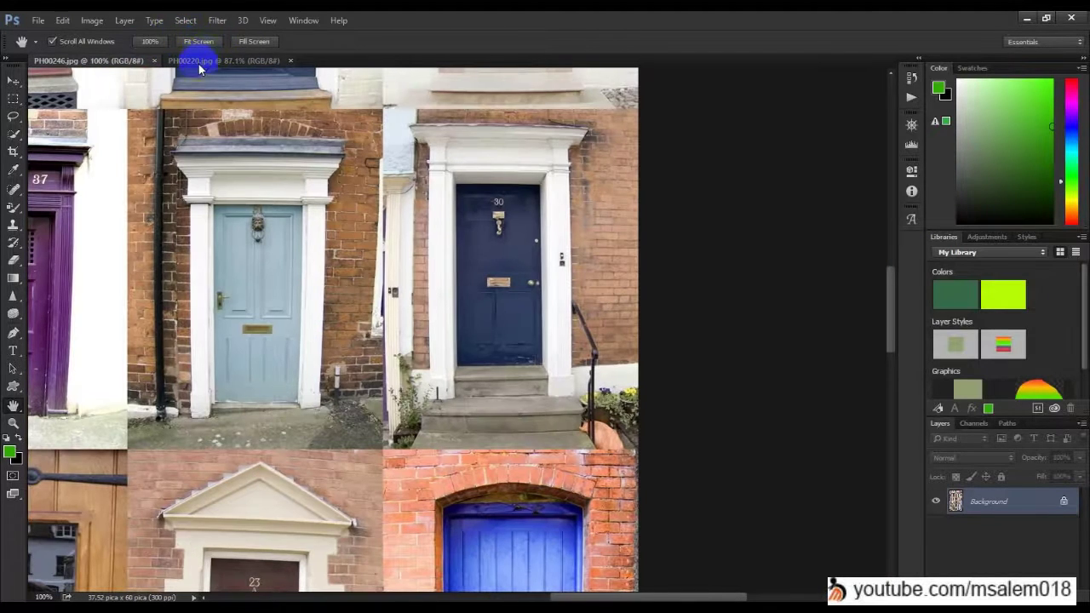
left_click(247, 61)
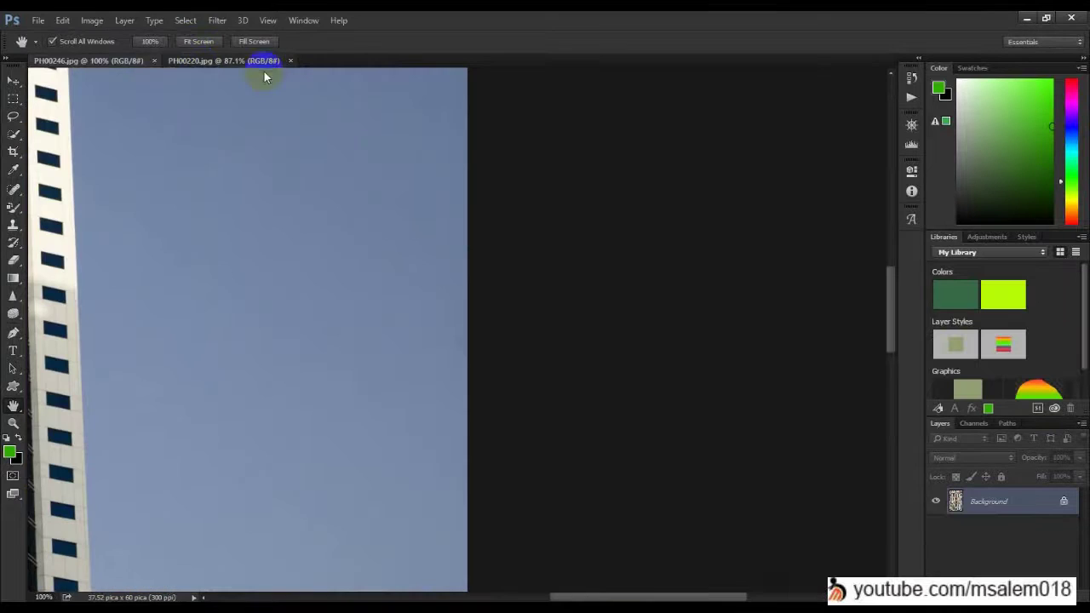
left_click(151, 42)
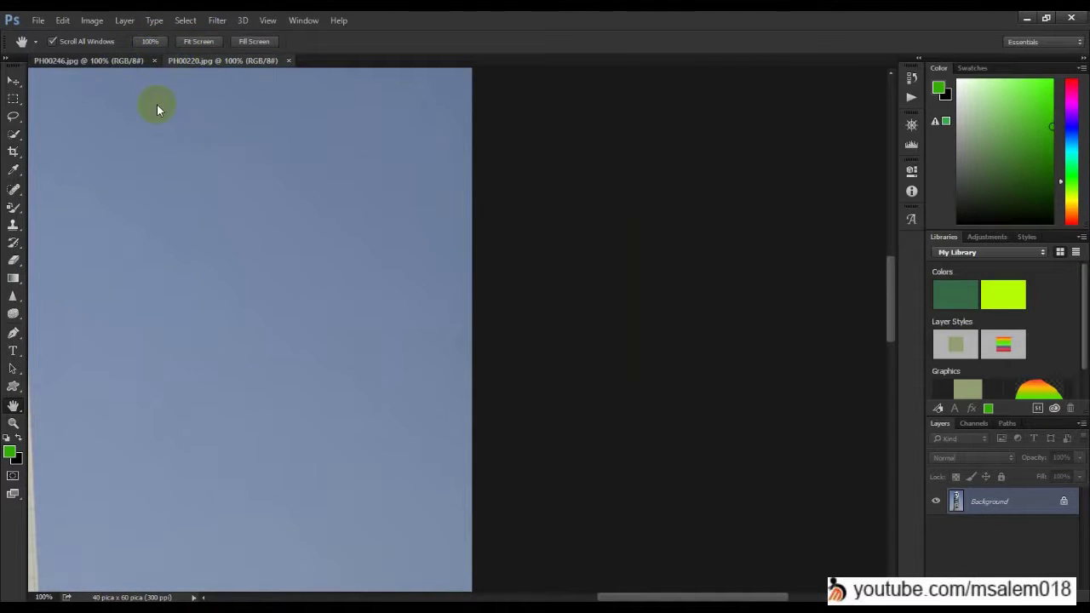
Step: Pan PH00246.jpg to its left edge with Scroll All Windows enabled and check the view of PH00220.jpg
left_click(131, 63)
left_click_drag(150, 241, 916, 236)
left_click_drag(188, 310, 507, 282)
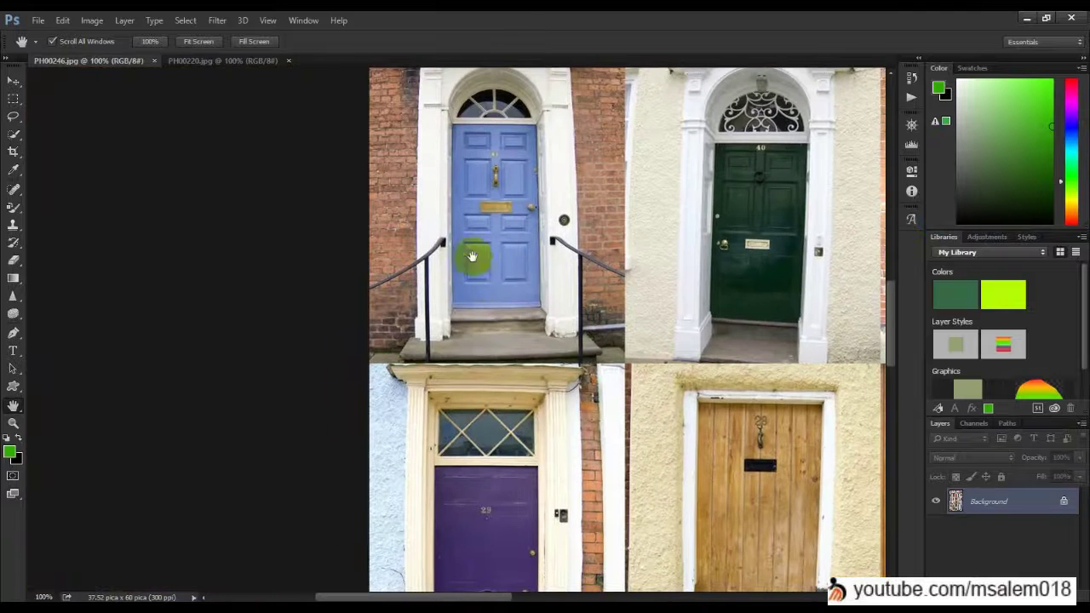
left_click(201, 60)
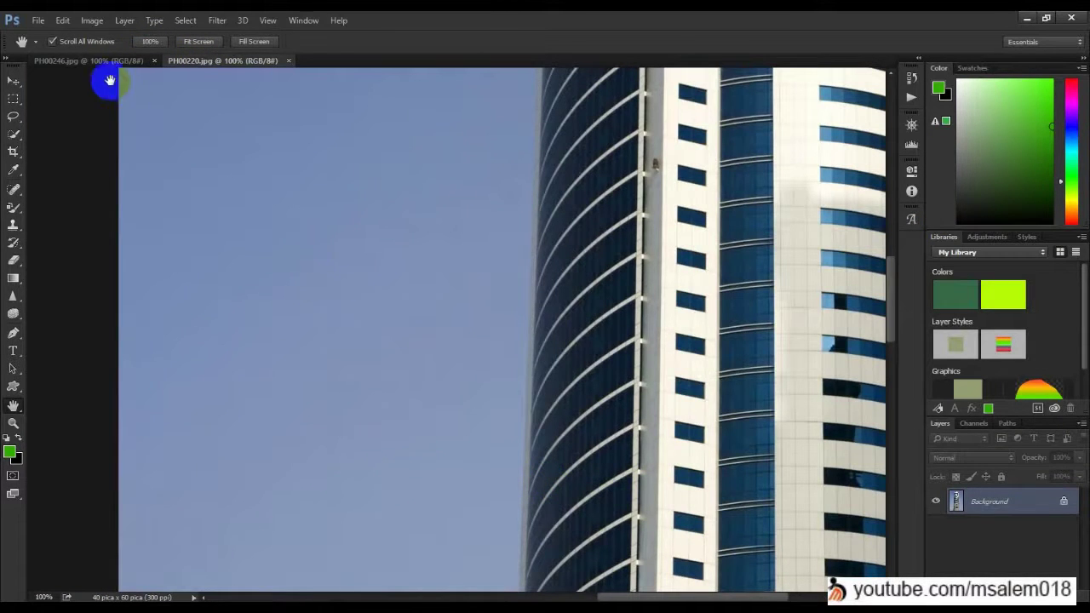
left_click(53, 41)
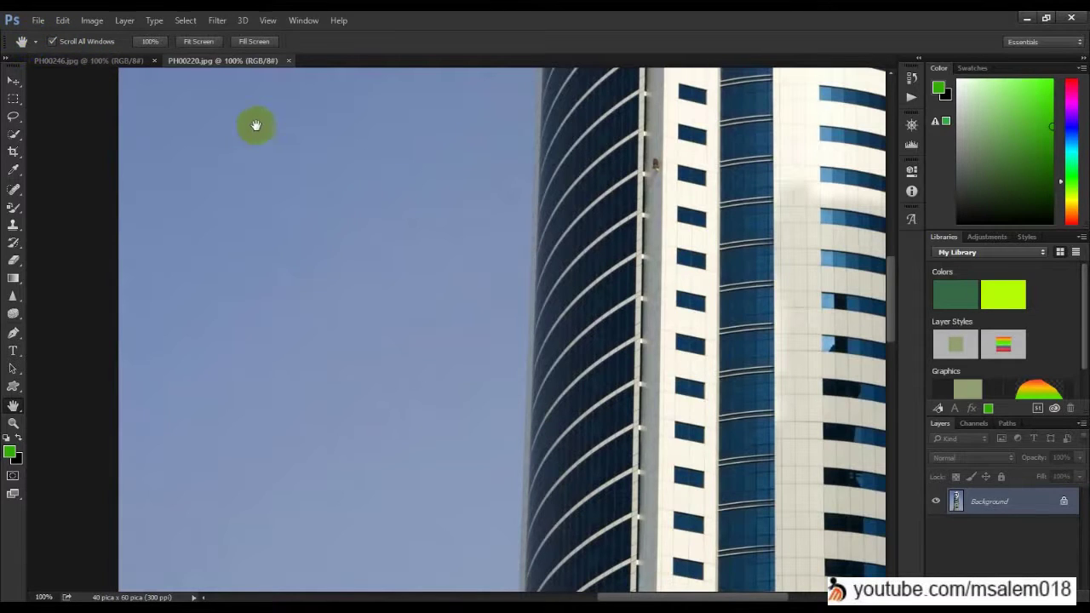
Step: Return to PH00246.jpg and pan up to the first row of doors
left_click(117, 66)
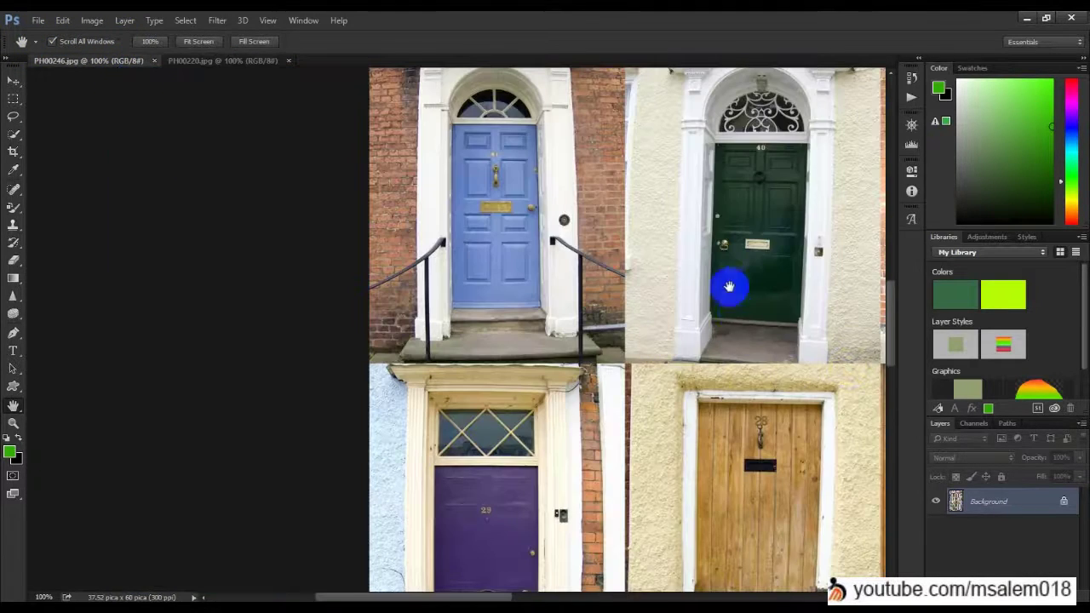
left_click_drag(729, 286, 593, 572)
left_click_drag(475, 404, 531, 587)
left_click_drag(455, 276, 518, 513)
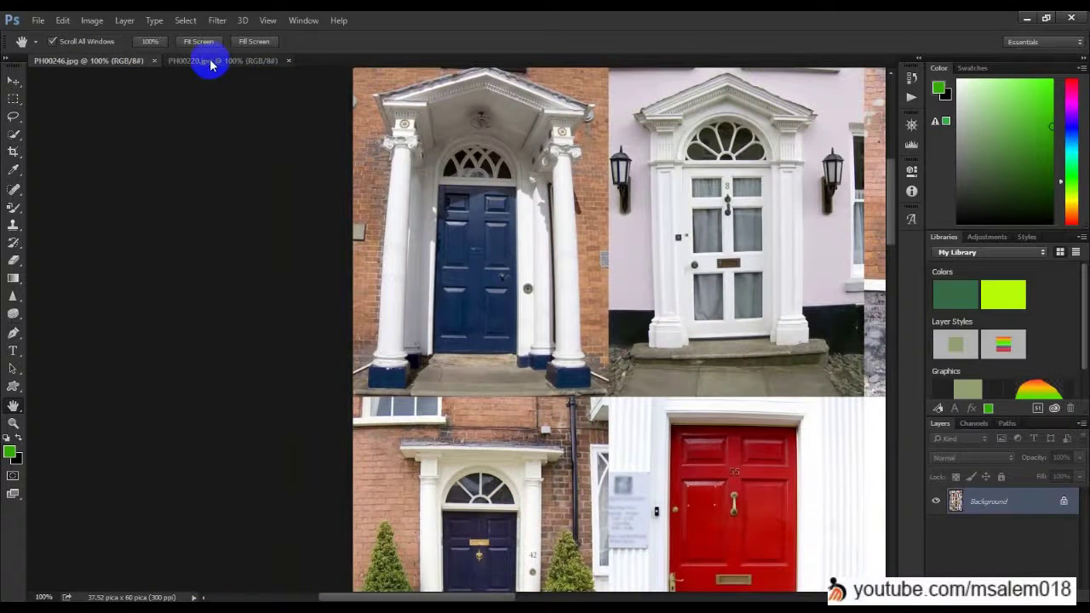
Step: Turn off Scroll All Windows and pan PH00246.jpg and PH00220.jpg independently, returning to PH00246.jpg
left_click_drag(412, 204, 591, 327)
left_click(54, 41)
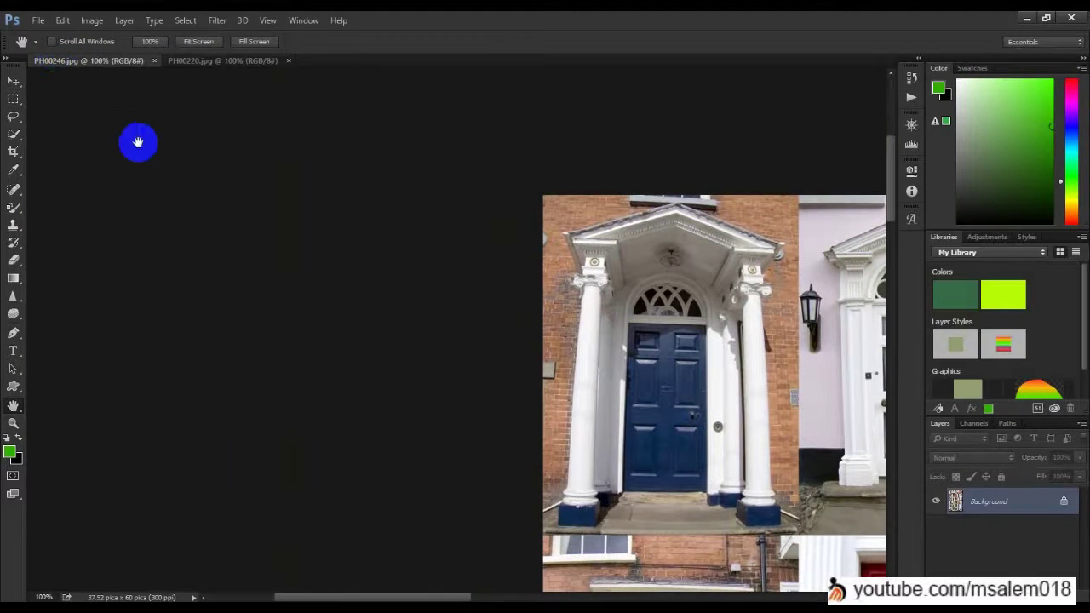
left_click(220, 59)
left_click_drag(483, 353, 244, 314)
left_click(98, 59)
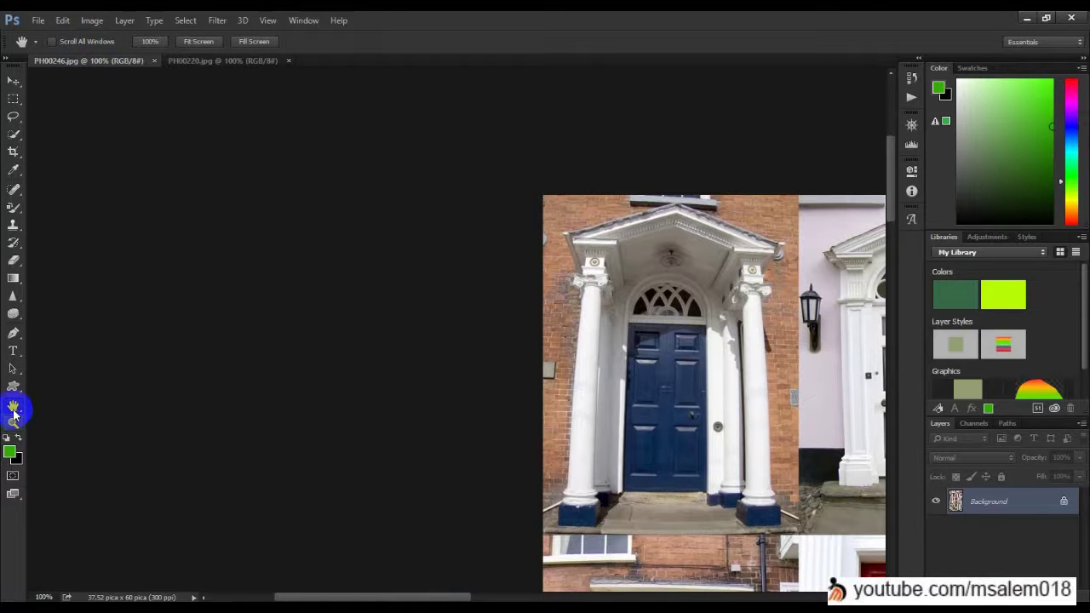
Step: Pick the Rotate View tool, return to the Hand tool and fit PH00246.jpg to the screen
left_click_drag(13, 411, 68, 419)
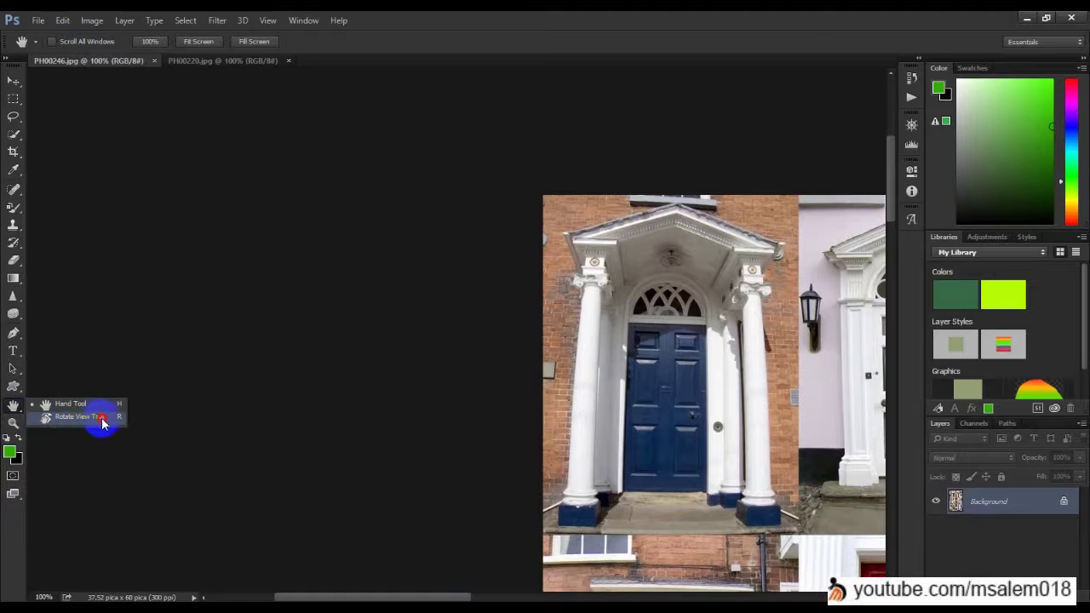
left_click(104, 420)
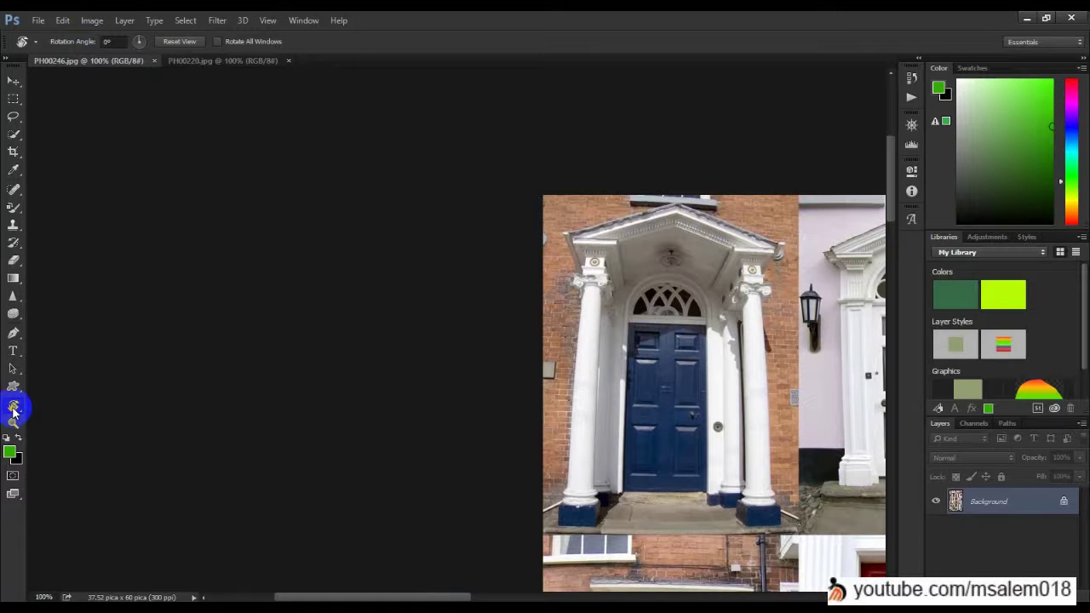
left_click_drag(17, 412, 64, 402)
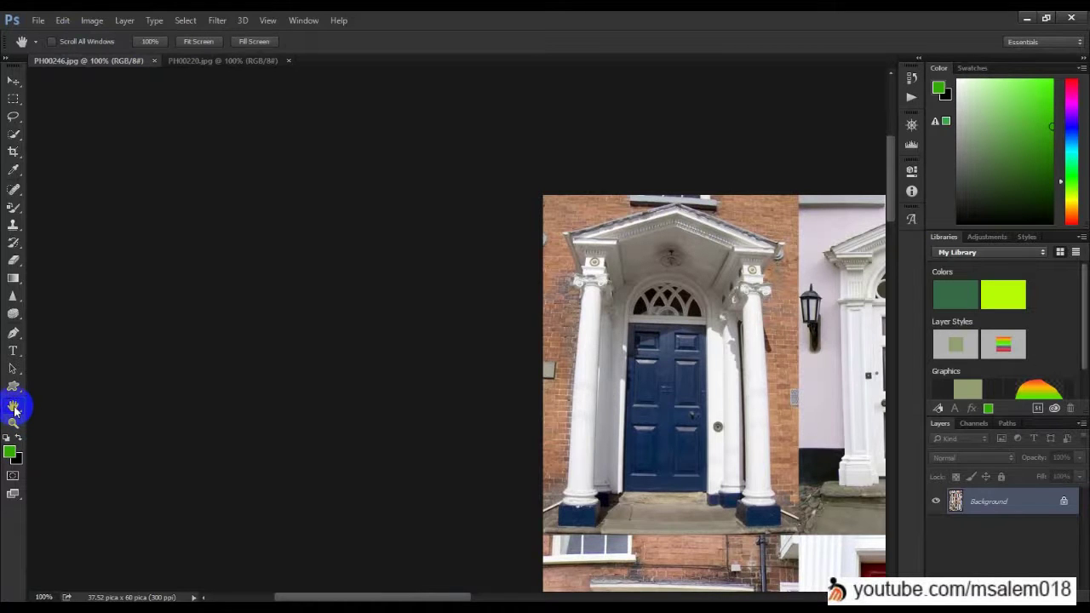
double_click(14, 407)
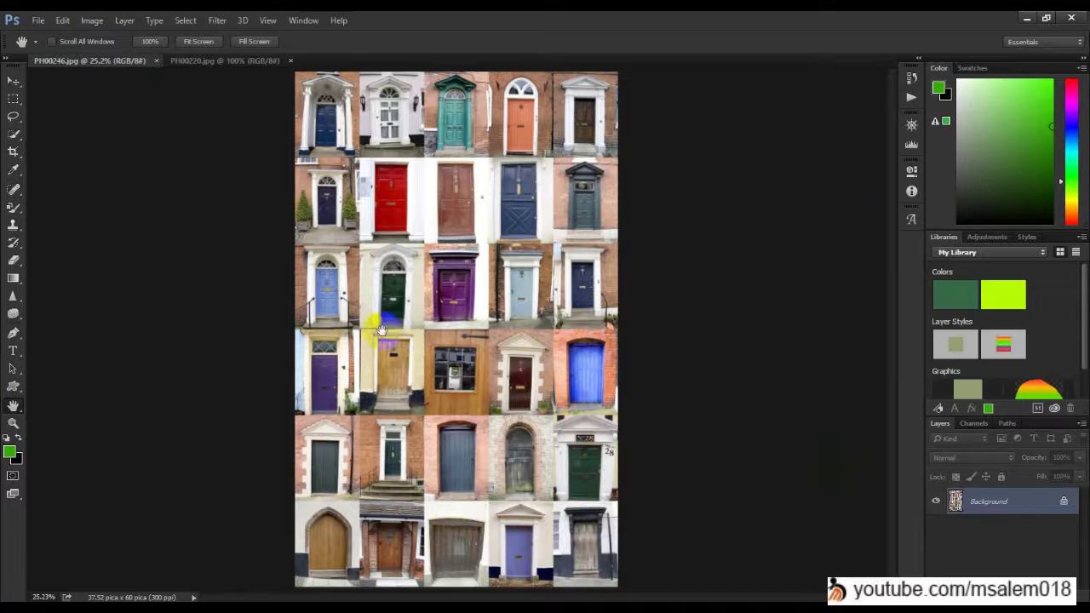
Step: Rotate the view of PH00246.jpg to about 58° with the Rotate View tool and check PH00220.jpg
left_click_drag(15, 412, 124, 438)
left_click_drag(473, 156, 576, 266)
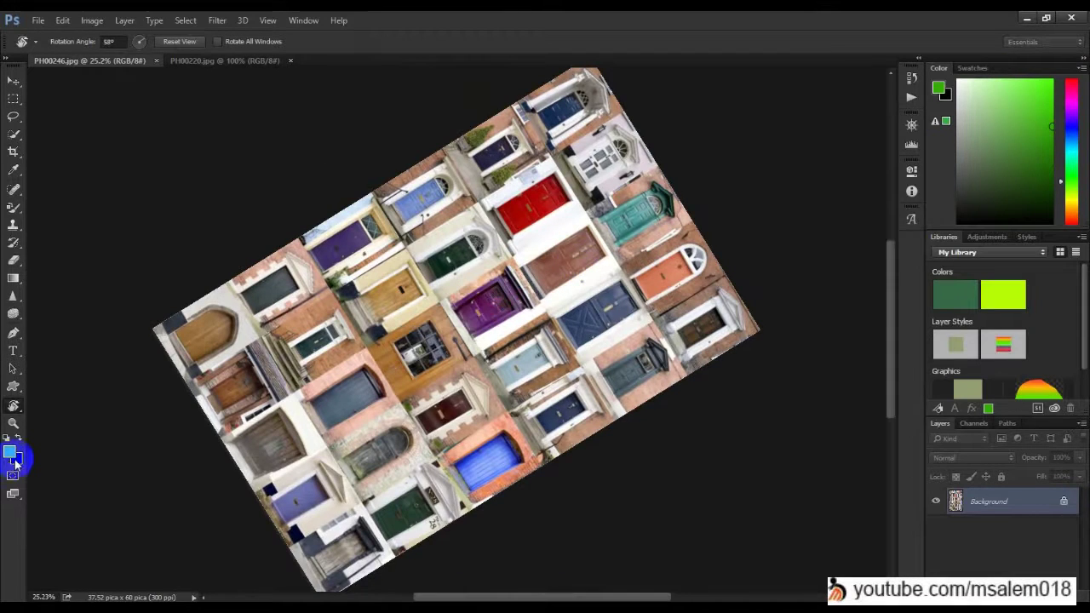
left_click(238, 61)
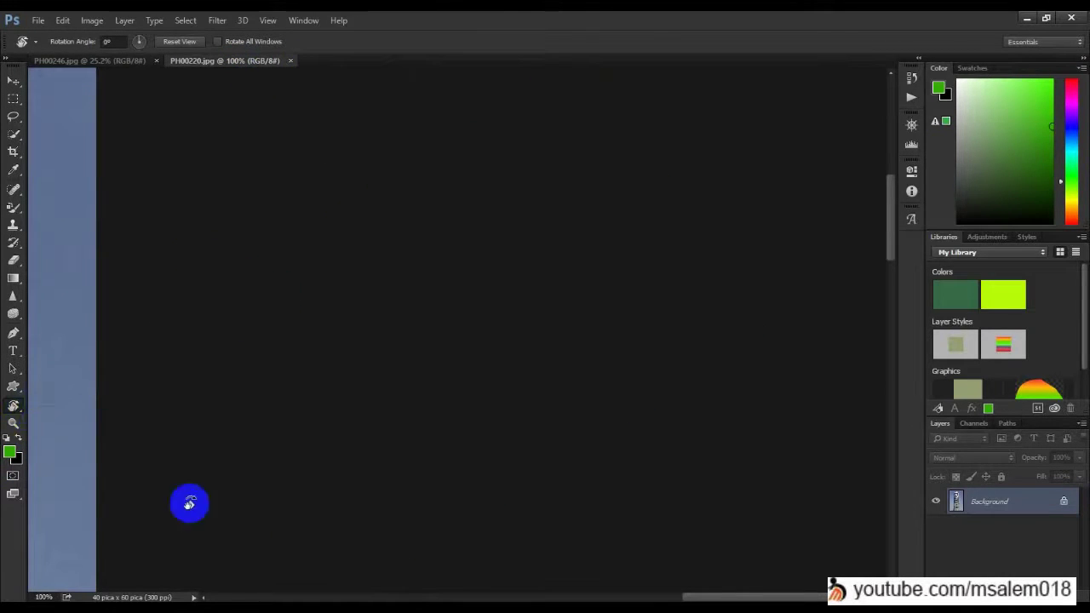
Step: Fit PH00220.jpg to the screen with the Hand tool and rotate its view freehand with the Rotate View tool
left_click(17, 405)
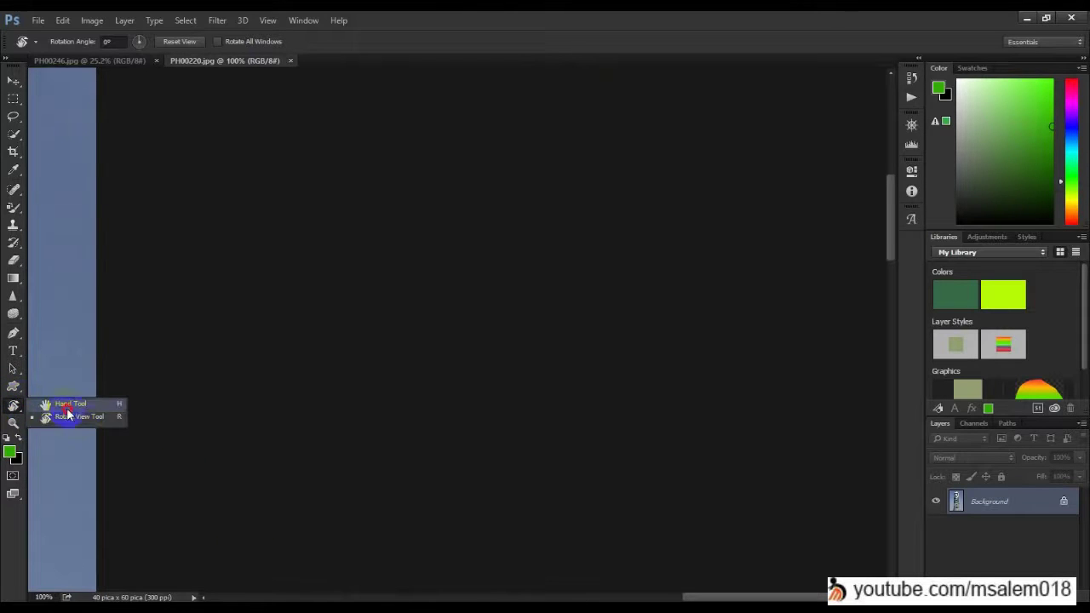
left_click(73, 404)
left_click(255, 42)
left_click_drag(12, 406, 141, 418)
left_click_drag(384, 241, 111, 114)
Step: Set the view rotation angle of PH00246.jpg to 45°
left_click(112, 62)
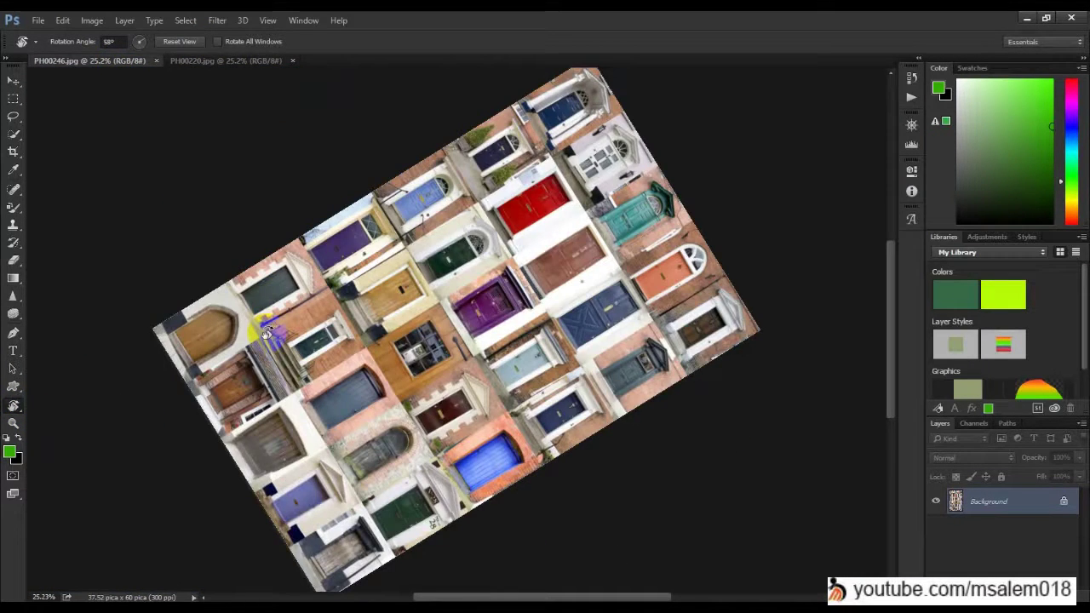
left_click_drag(141, 41, 141, 36)
left_click(113, 41)
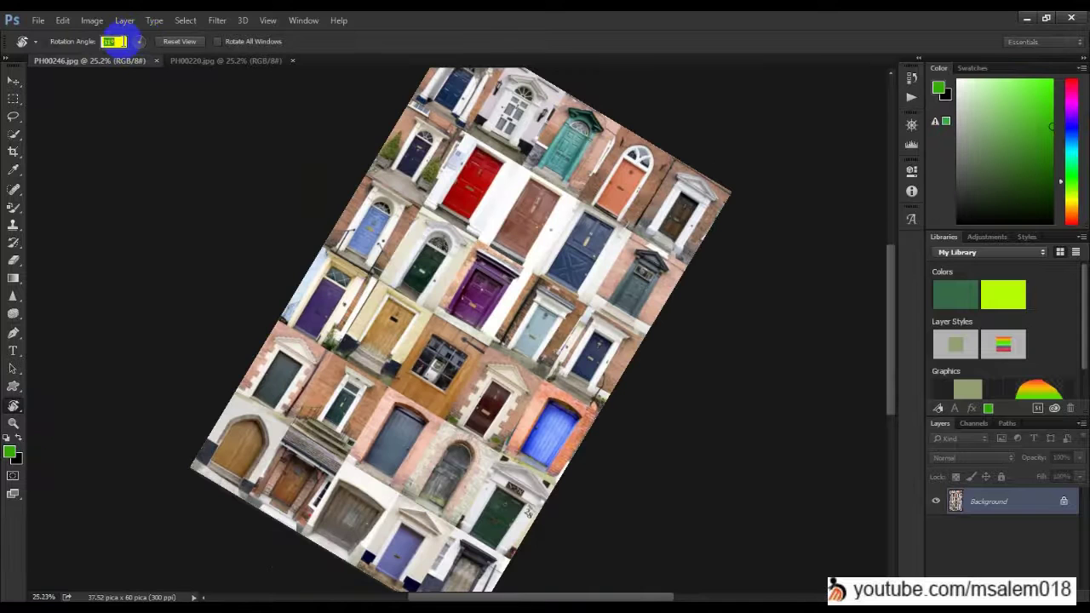
type("45")
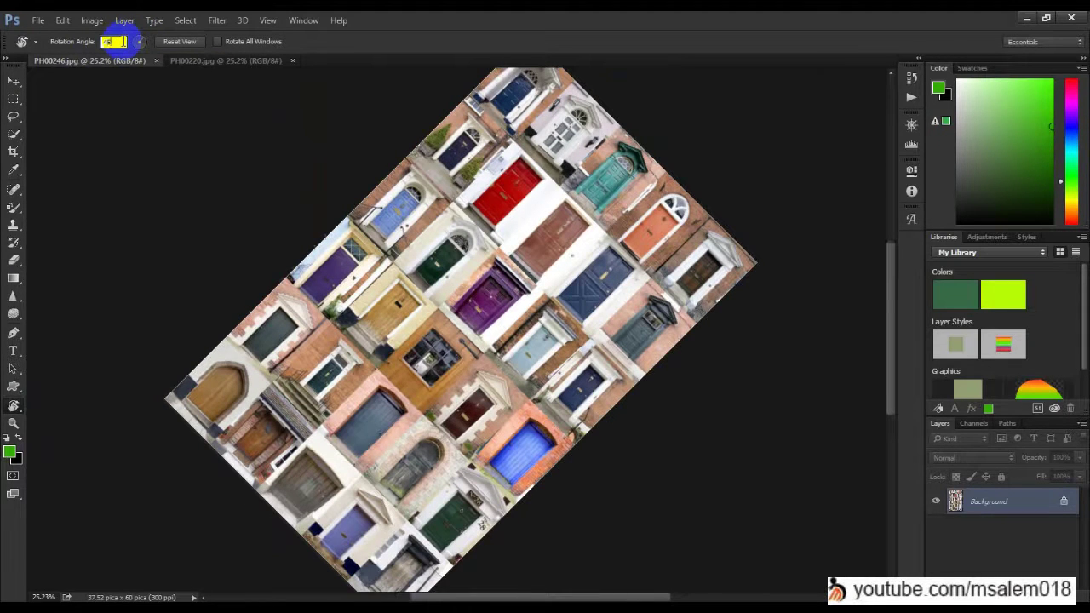
key("Return")
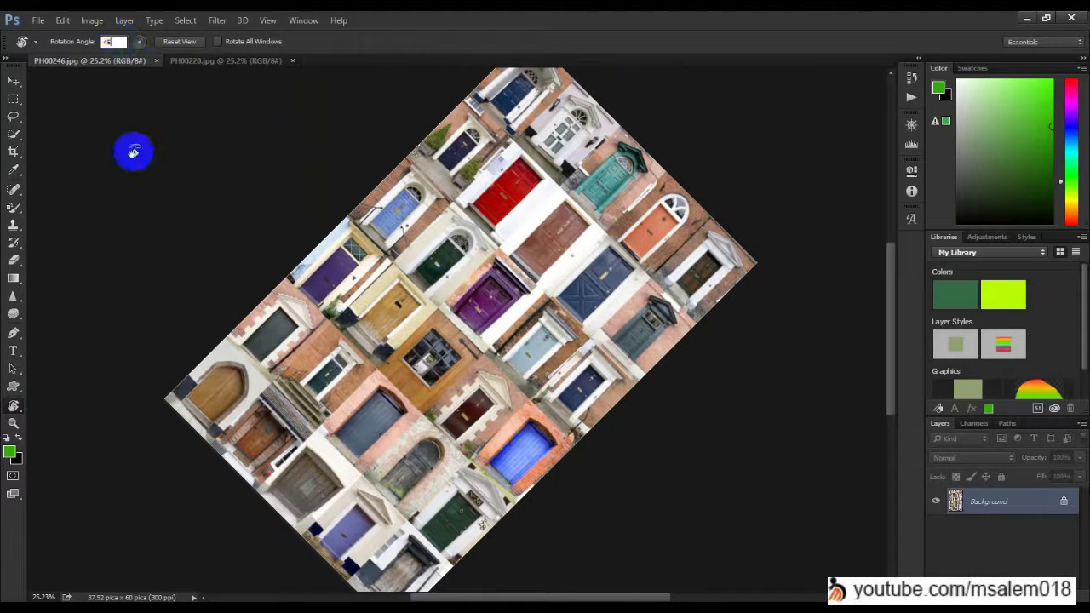
Step: Enable Rotate All Windows and rotate both images' views together, to about 39° from PH00246.jpg and -63° from PH00220.jpg
left_click(244, 44)
left_click_drag(518, 177, 264, 99)
left_click(219, 61)
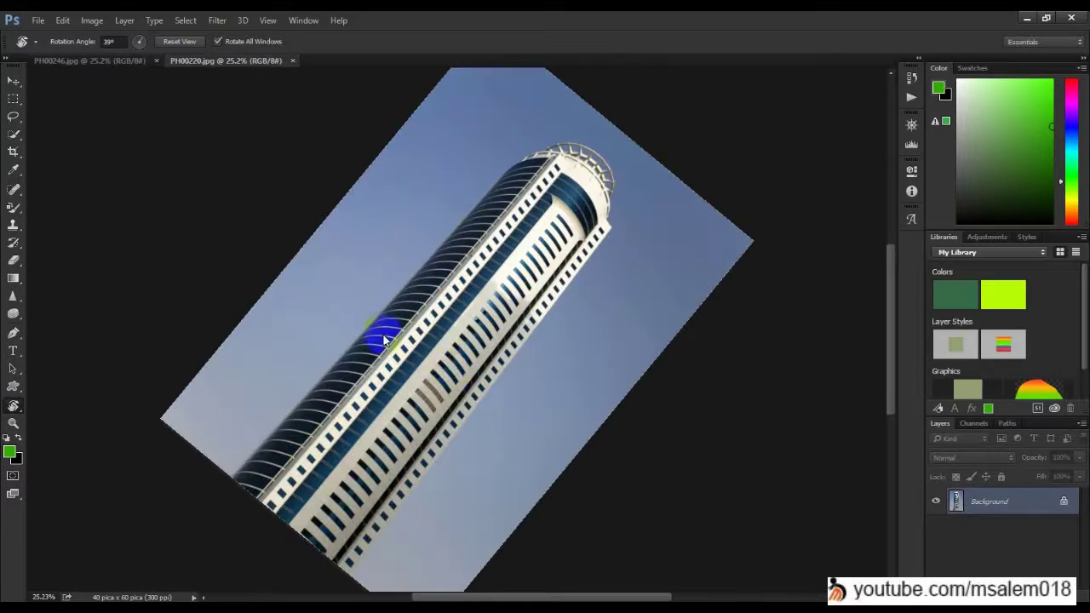
left_click_drag(494, 328, 130, 226)
left_click(119, 65)
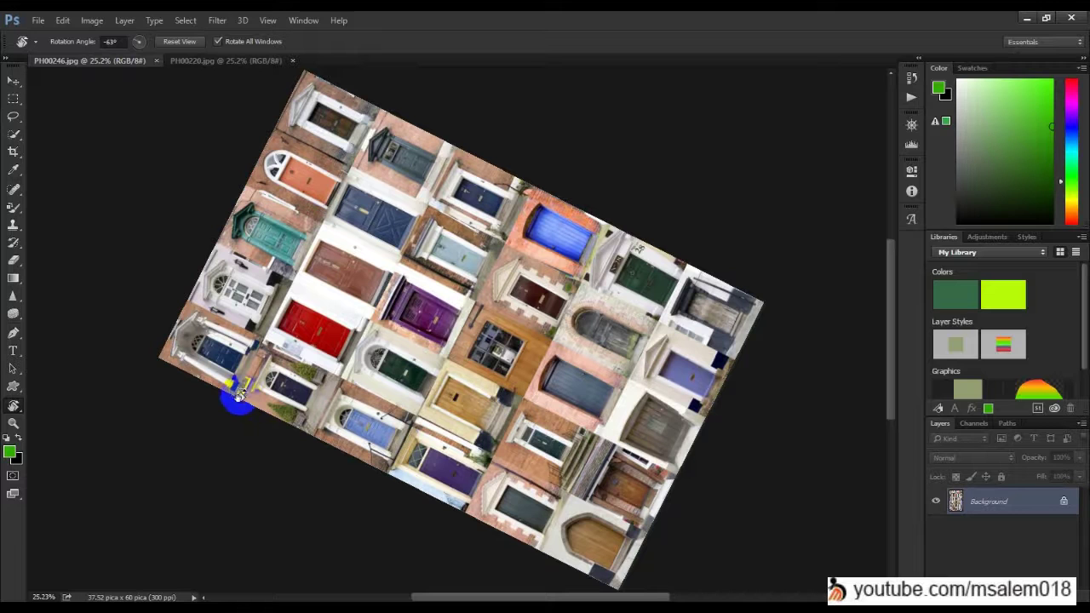
Step: Rotate both linked views to about -39° from PH00246.jpg and to about 29° from PH00220.jpg
left_click_drag(268, 334, 276, 264)
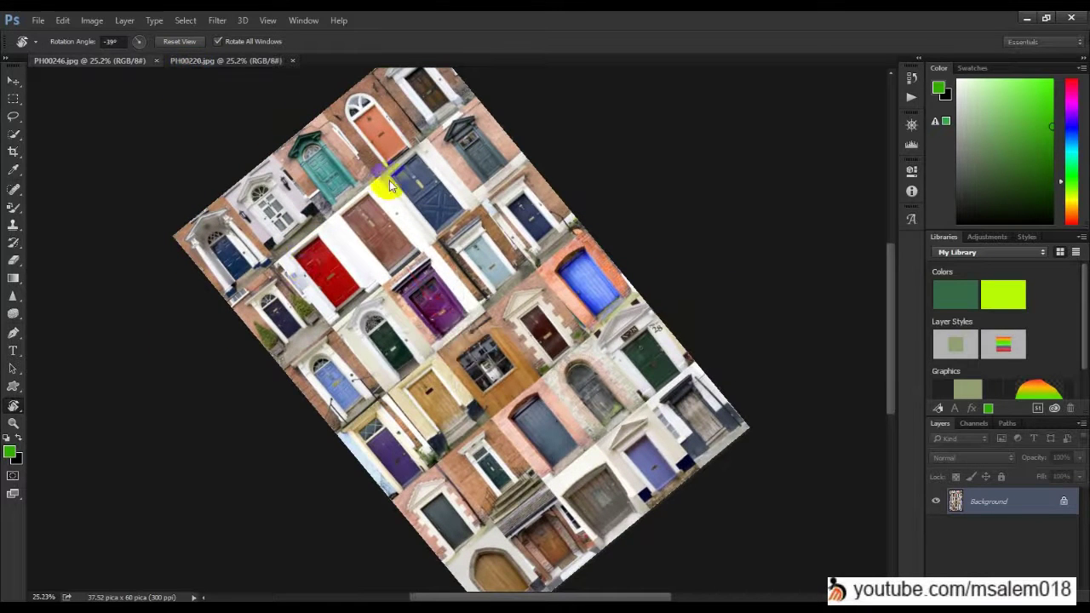
left_click(196, 61)
left_click_drag(555, 480, 383, 458)
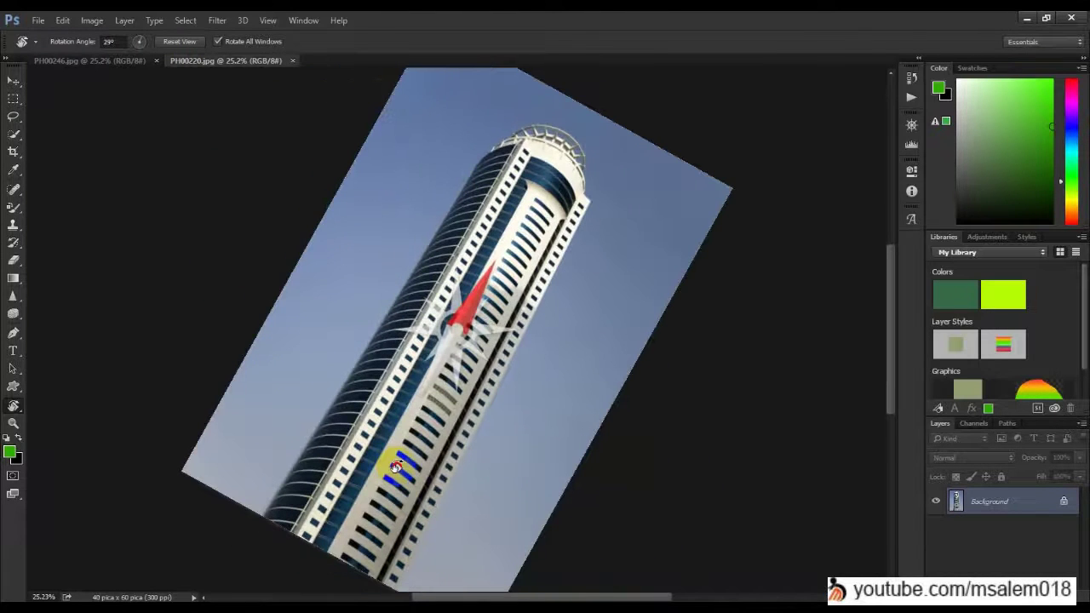
left_click(115, 63)
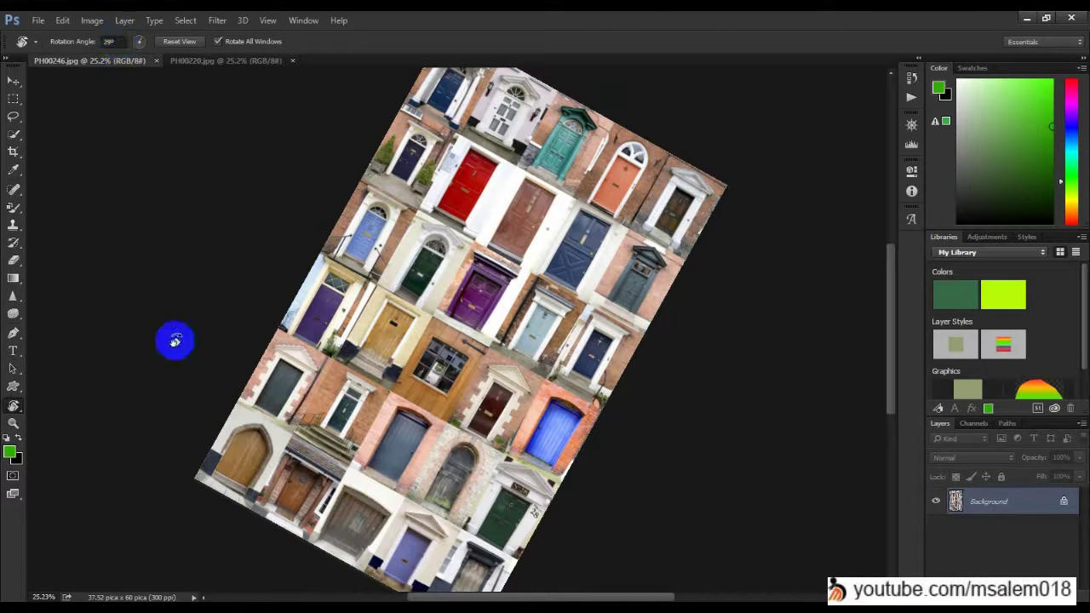
Step: Reset the linked view rotation and rotate both images' views again to about 52°
left_click(182, 43)
left_click_drag(480, 234, 588, 270)
Step: Reset the view rotation of PH00246.jpg and PH00220.jpg to 0° individually and return to PH00246.jpg
double_click(14, 407)
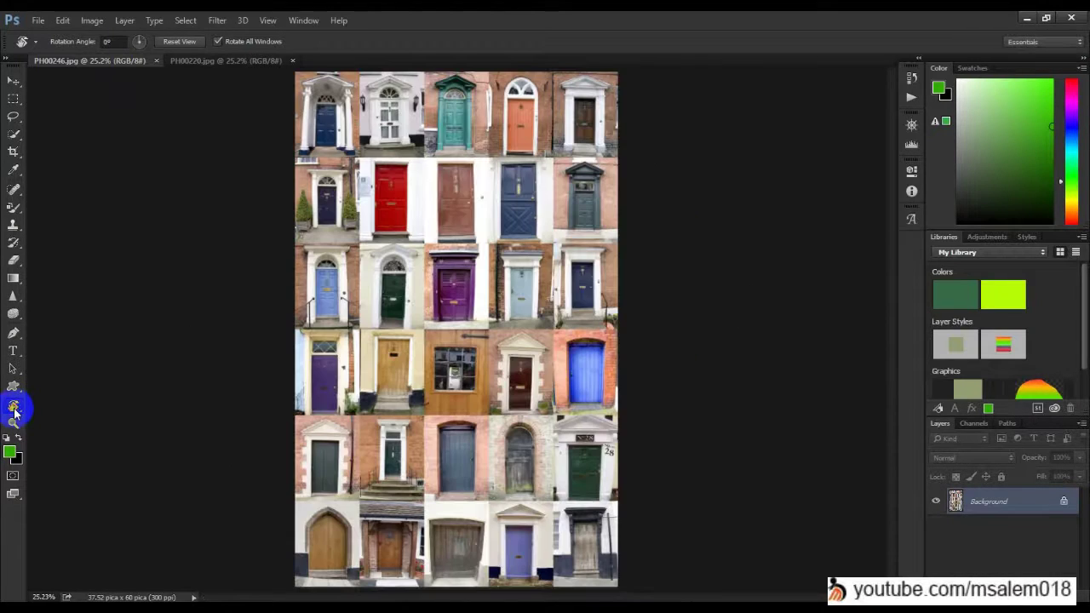
left_click(221, 61)
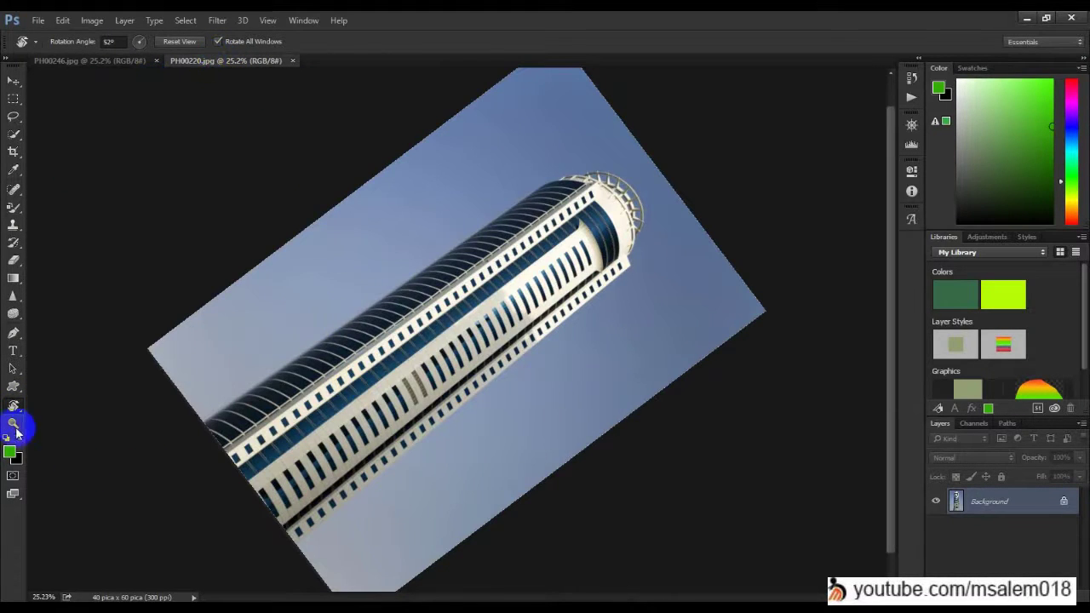
double_click(13, 407)
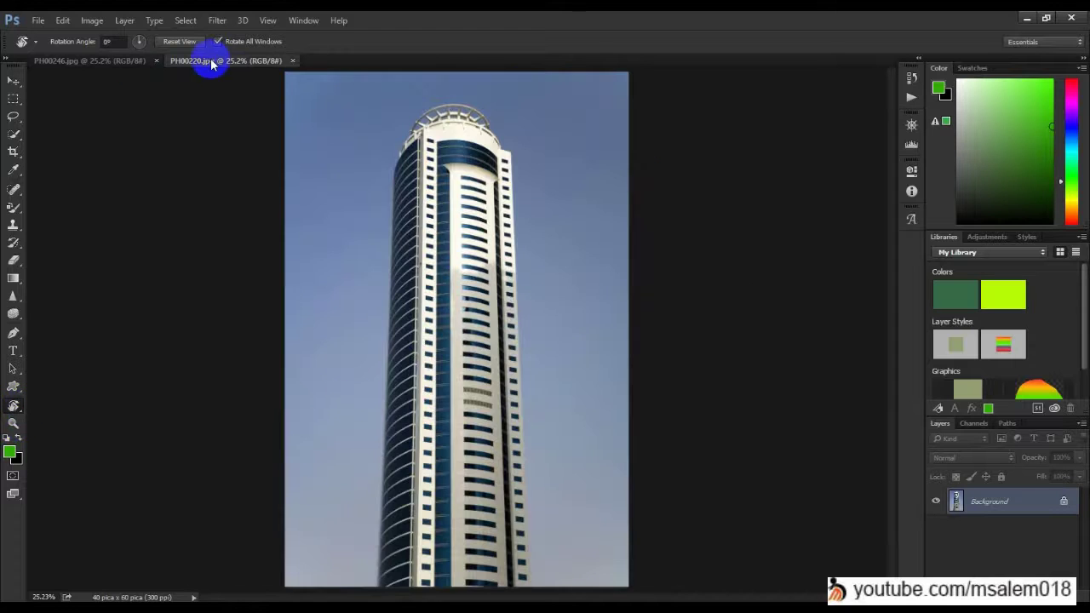
left_click(94, 60)
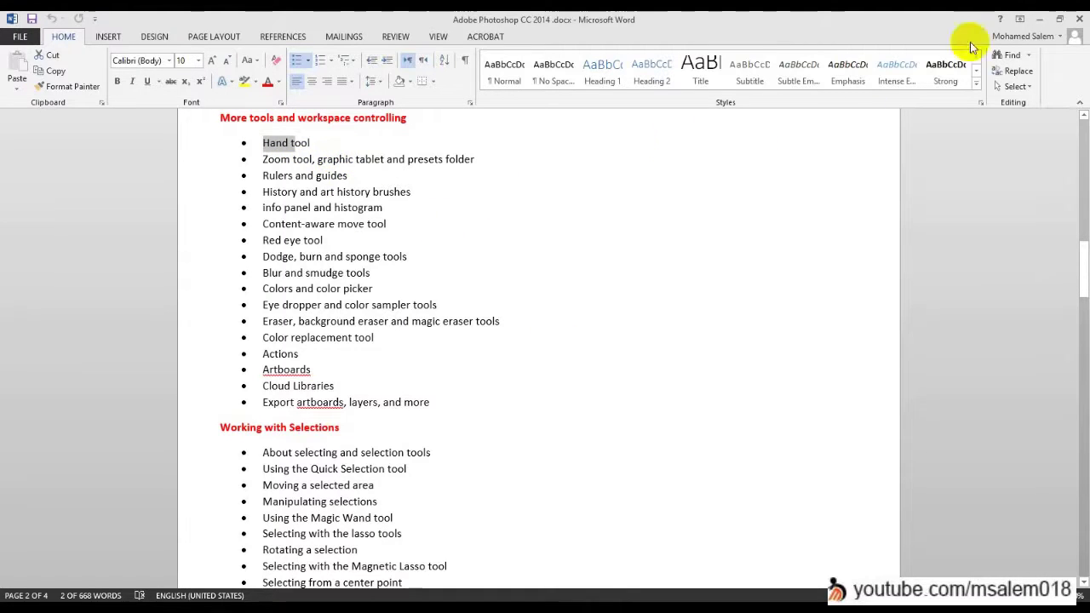
Step: Switch from the Word outline back to Photoshop and scrub-zoom PH00246.jpg with the Zoom tool to about 49%
left_click(1037, 20)
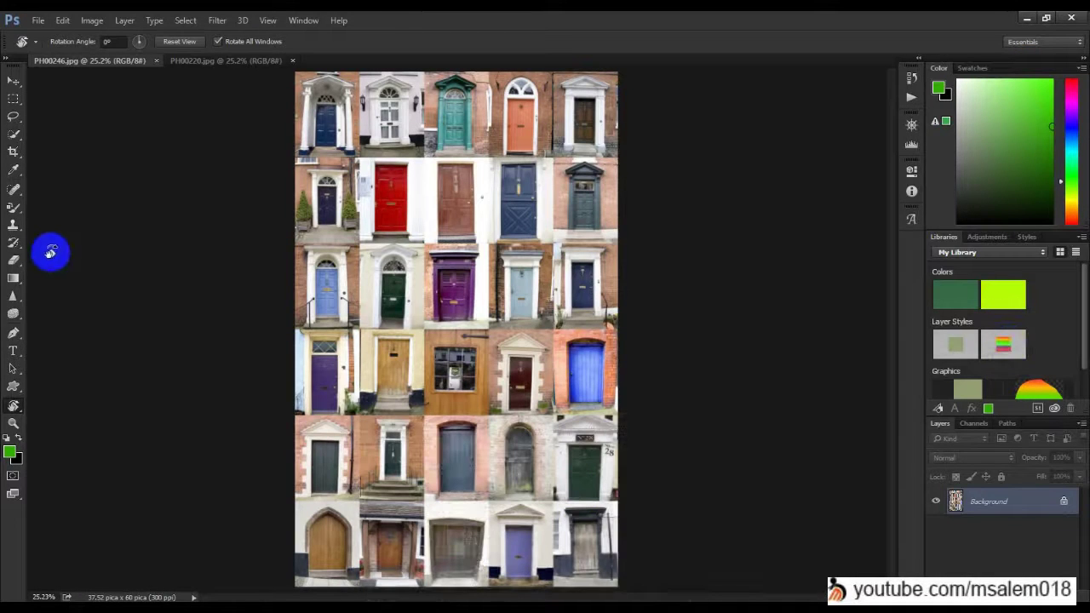
left_click(13, 422)
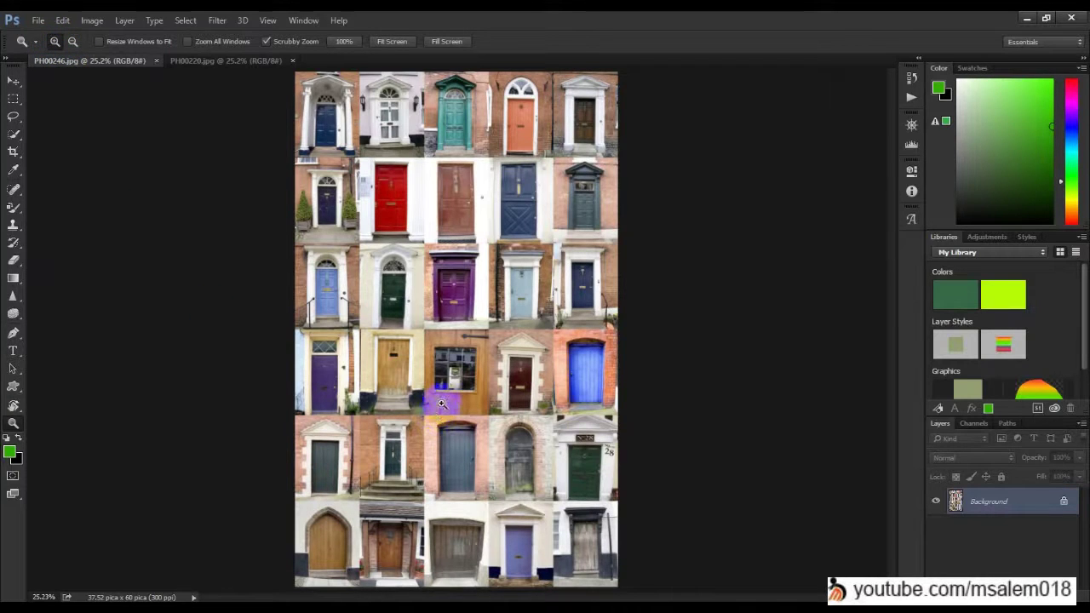
left_click_drag(402, 325, 464, 315)
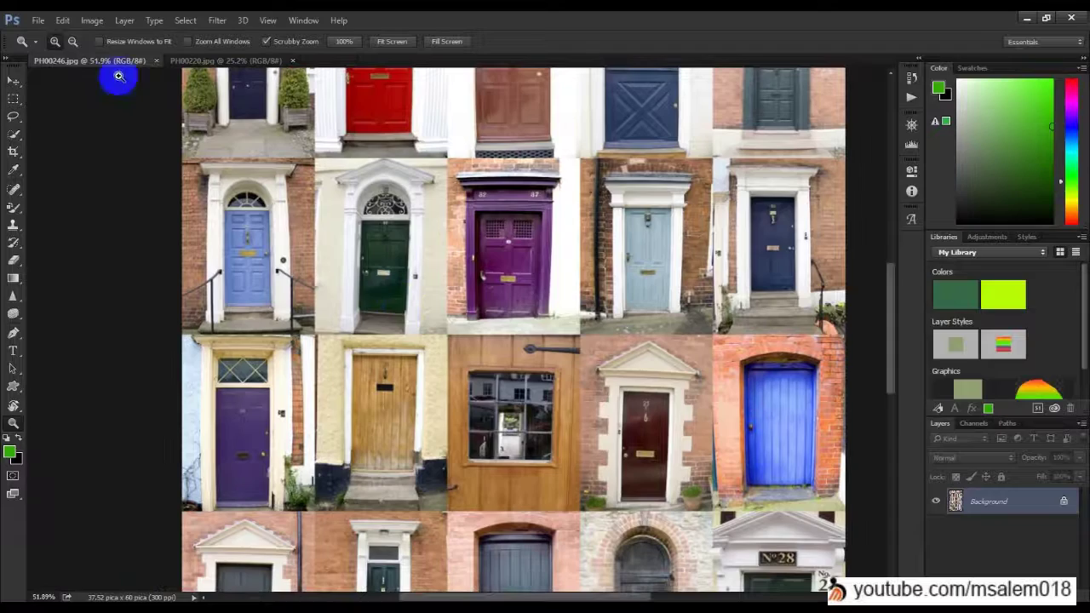
mouse_move(701, 379)
left_mouse_down()
mouse_move(665, 372)
mouse_move(685, 364)
mouse_move(662, 355)
mouse_move(696, 358)
left_mouse_up()
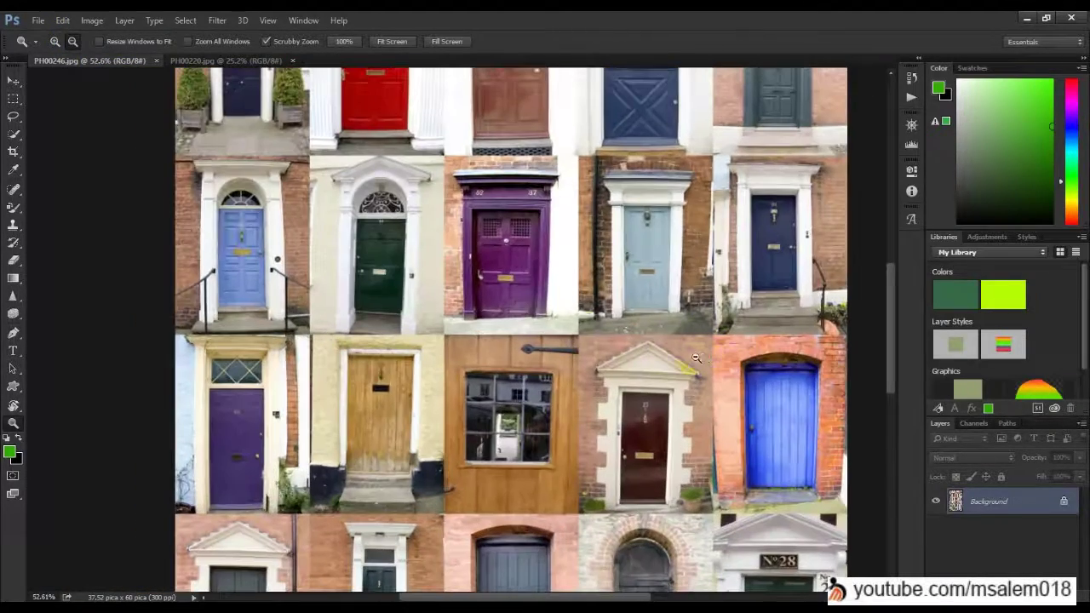
mouse_move(610, 299)
left_mouse_down()
mouse_move(586, 304)
mouse_move(596, 294)
left_mouse_up()
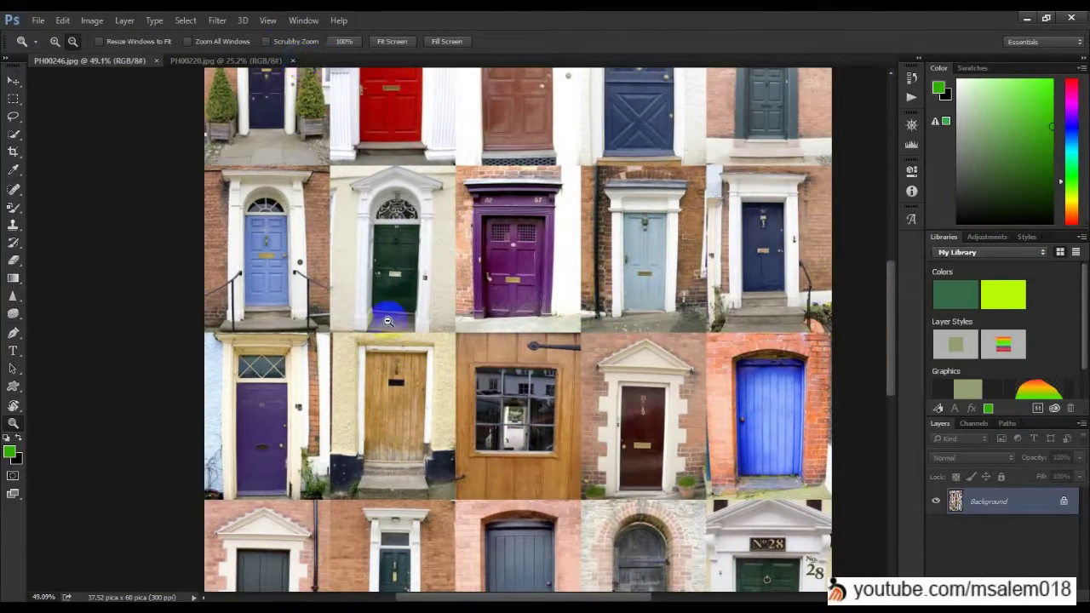
Step: With Scrubby Zoom off, zoom in on the wooden door's window in PH00246.jpg to about 862%
left_click(55, 43)
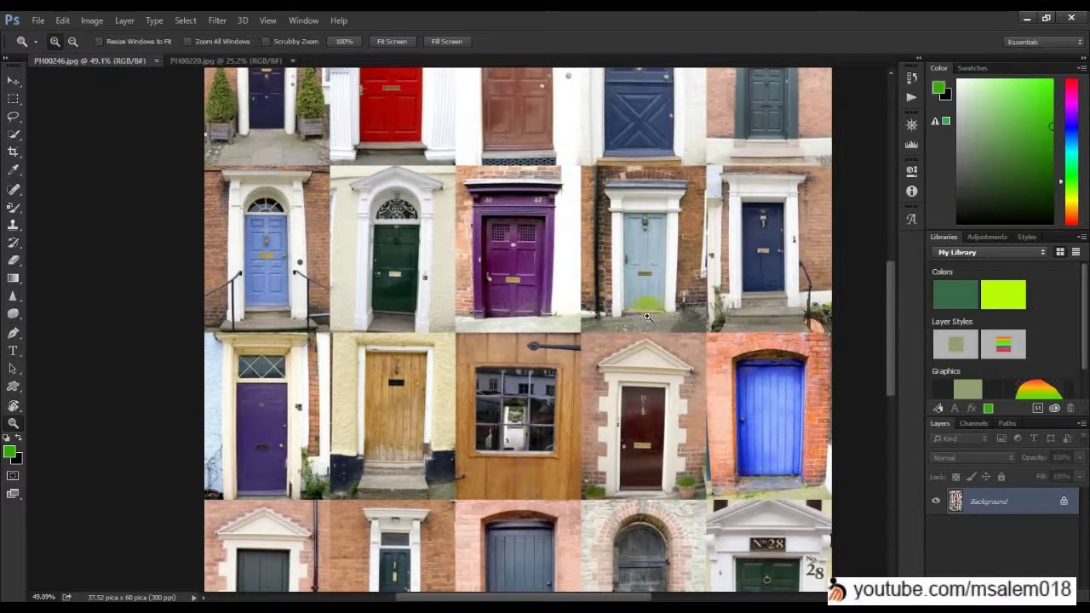
left_click_drag(642, 334, 362, 511)
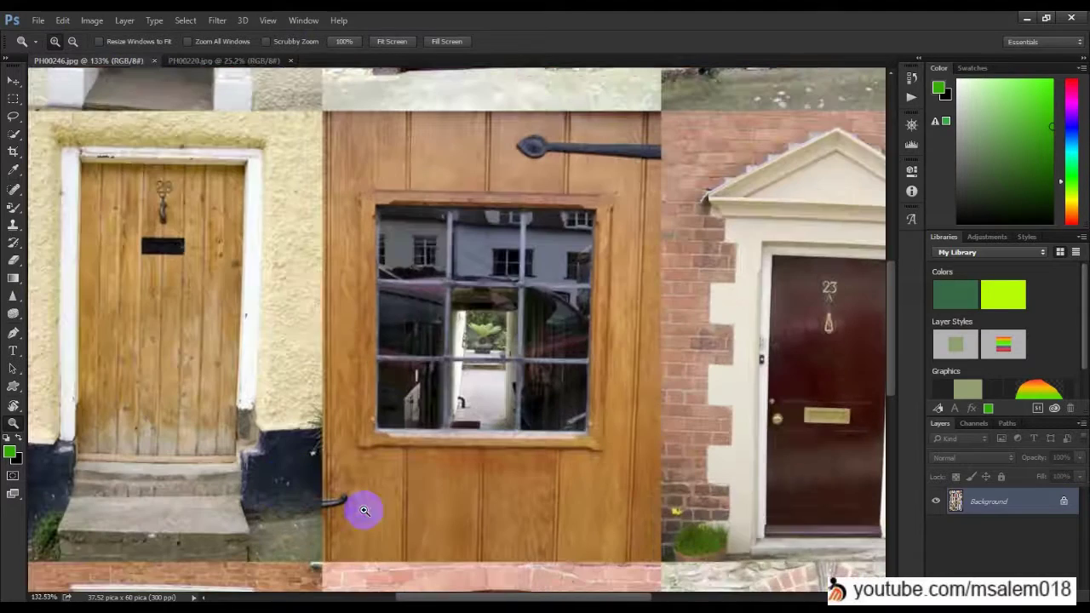
mouse_move(275, 253)
left_mouse_down()
mouse_move(369, 264)
mouse_move(584, 434)
mouse_move(377, 335)
mouse_move(275, 238)
left_mouse_up()
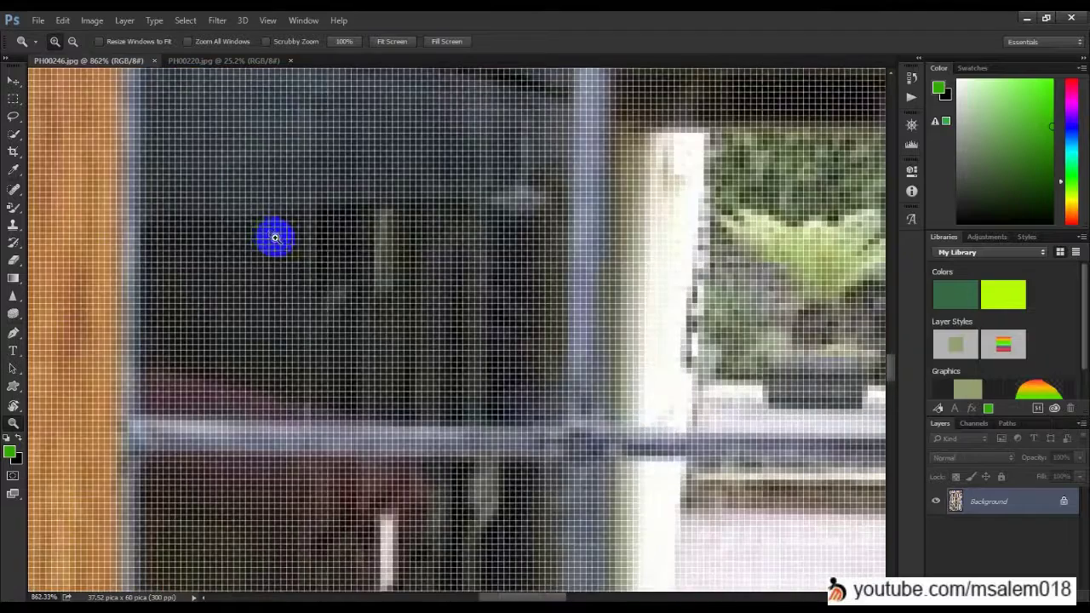
Step: Zoom PH00246.jpg out in steps to 33.33% using the Zoom Out mode
left_click(56, 36)
left_click(229, 276)
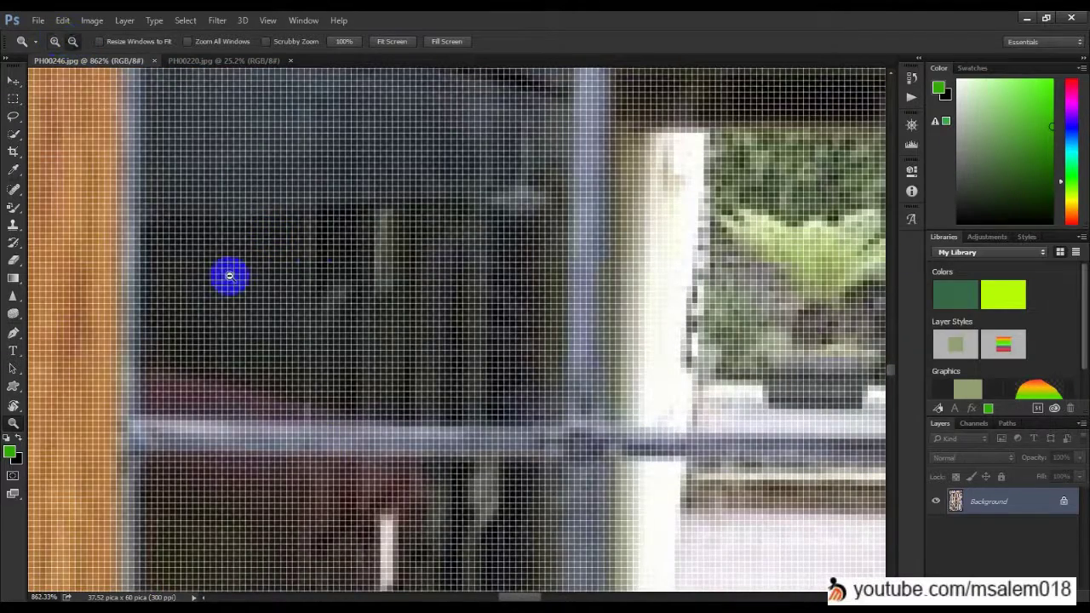
left_click(501, 359)
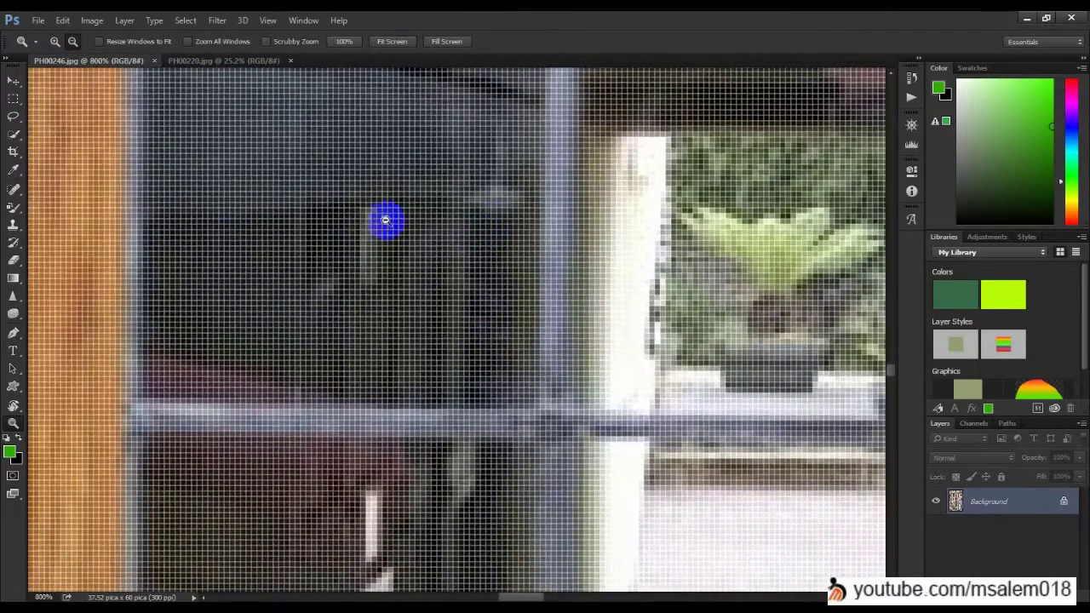
left_click(673, 413)
left_click(467, 310)
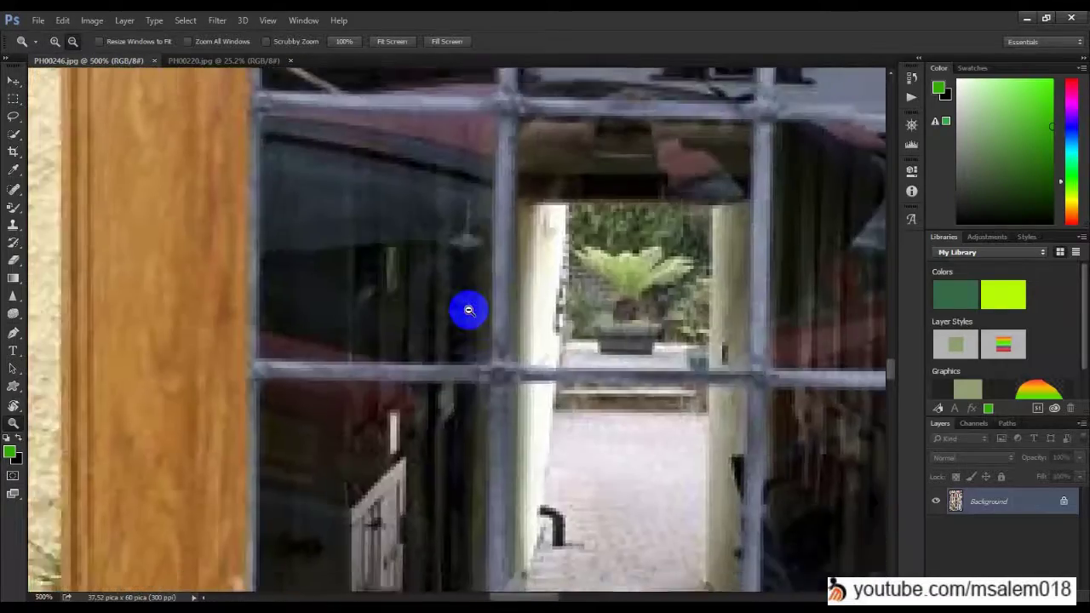
left_click_drag(469, 310, 467, 310)
Step: Re-enable Scrubby Zoom and zoom PH00246.jpg in to about 66.67%
left_click(293, 61)
left_click(293, 41)
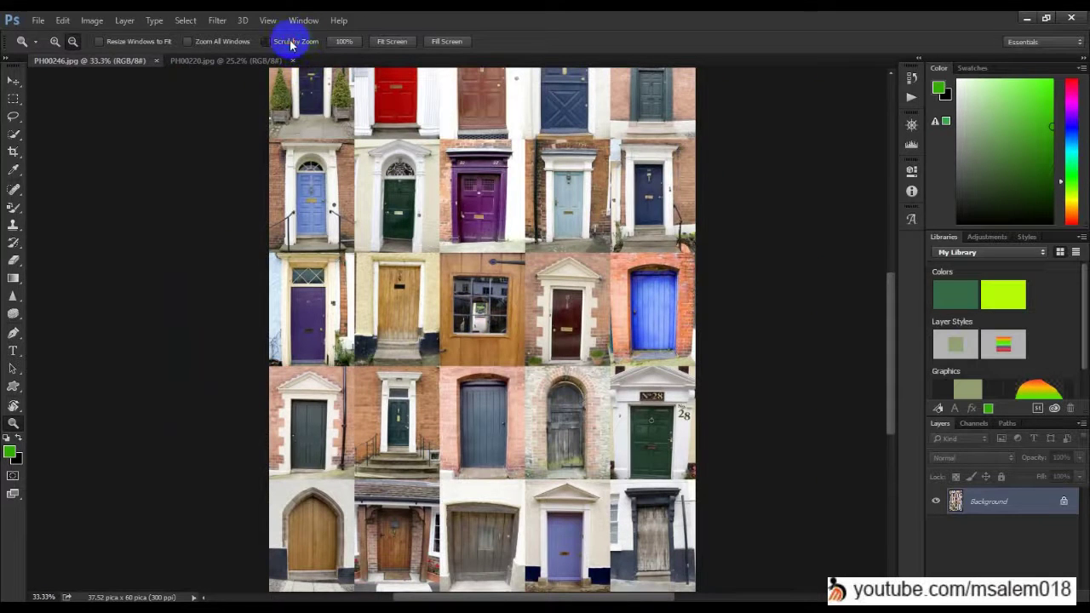
left_click_drag(520, 312, 606, 293)
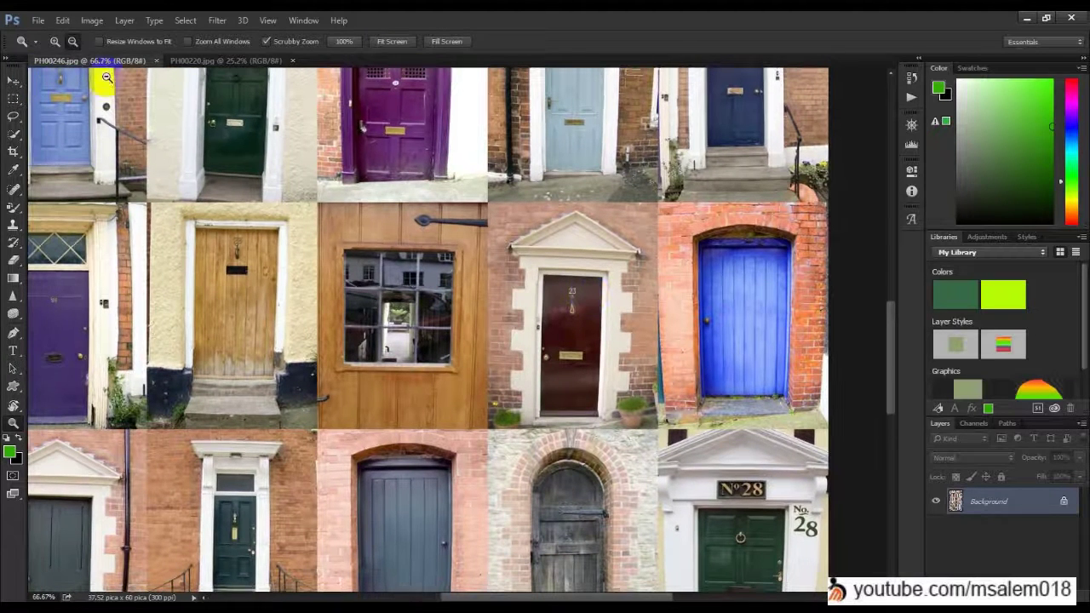
Step: Scrub-zoom the tower image PH00220.jpg in to about 75% and turn off Scrubby Zoom
left_click(188, 60)
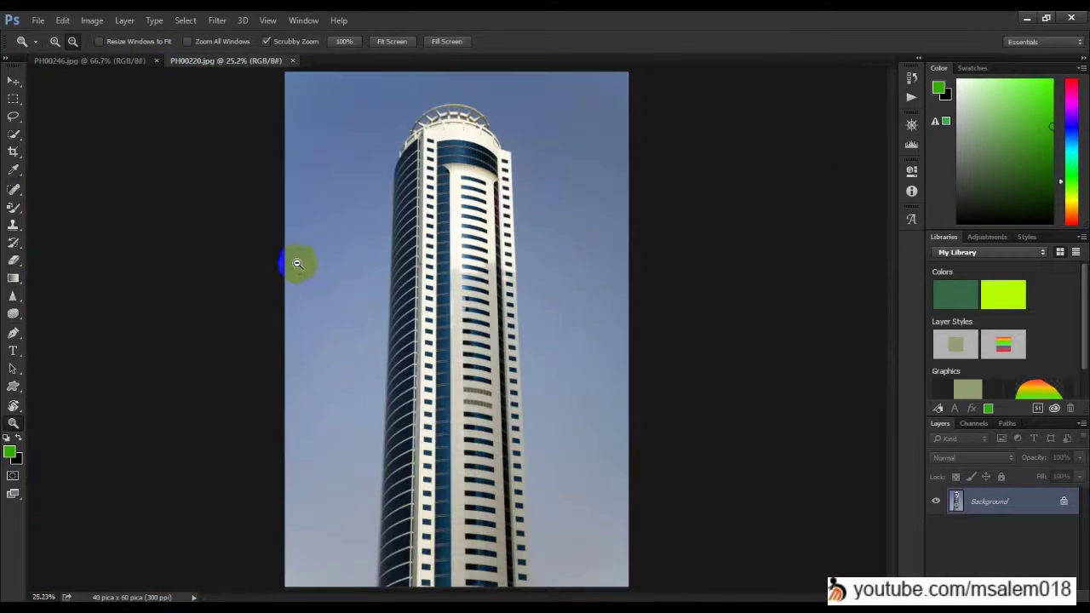
left_click_drag(393, 256, 475, 282)
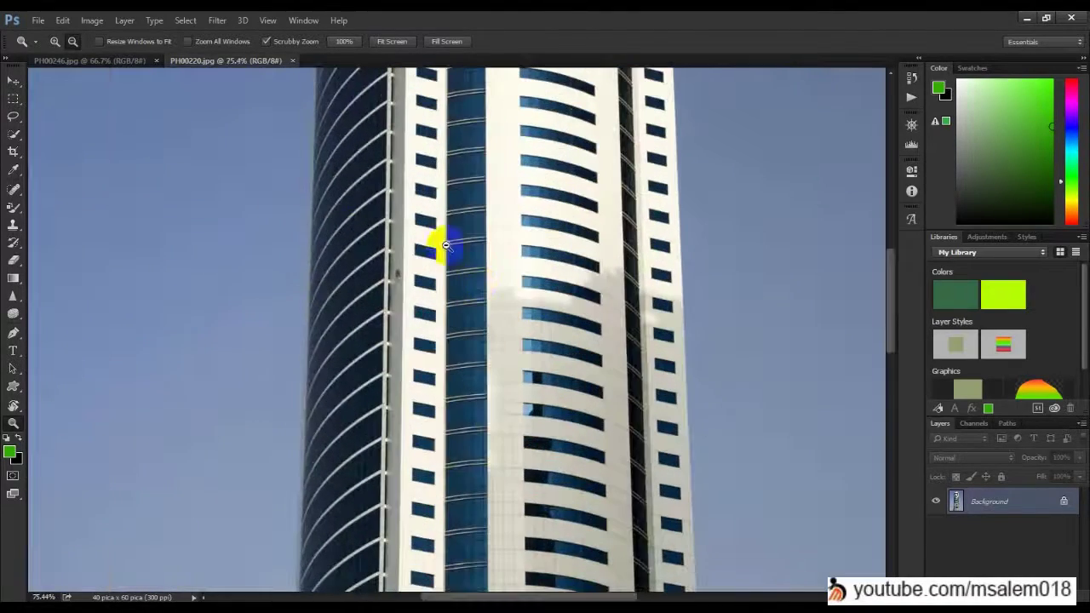
left_click(285, 45)
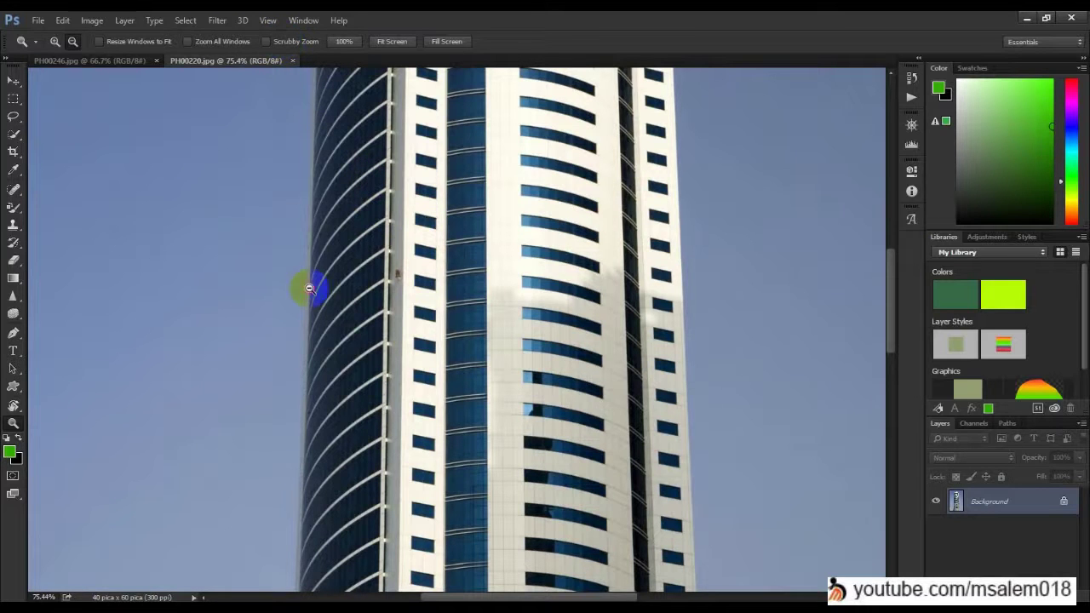
Step: Zoom PH00220.jpg out in steps, leaving the tower image at 25%
left_click(604, 465, "alt")
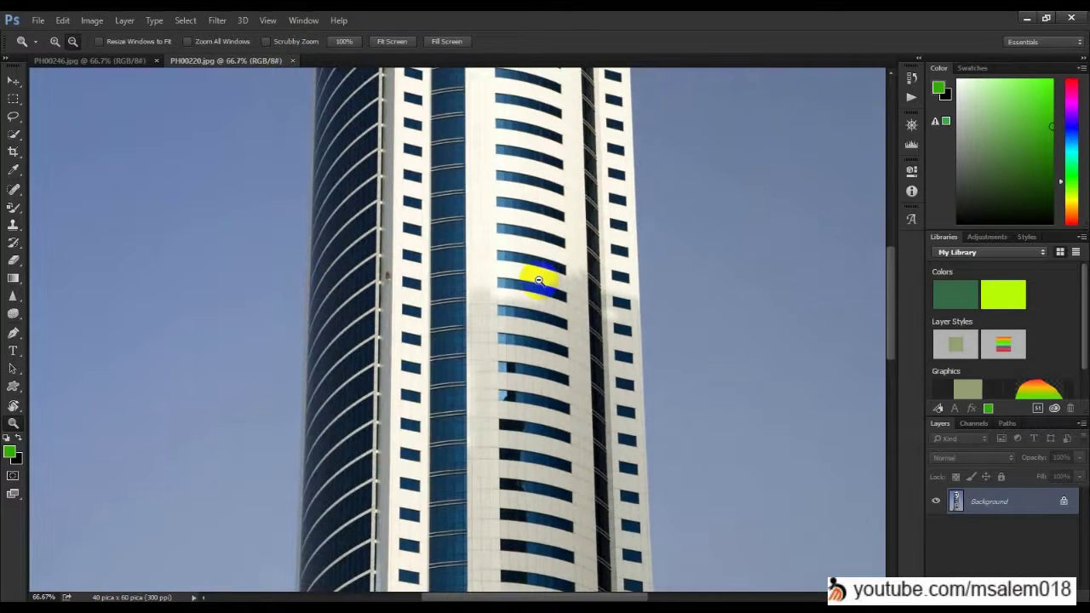
left_click(382, 358, "alt")
left_click(506, 380, "alt")
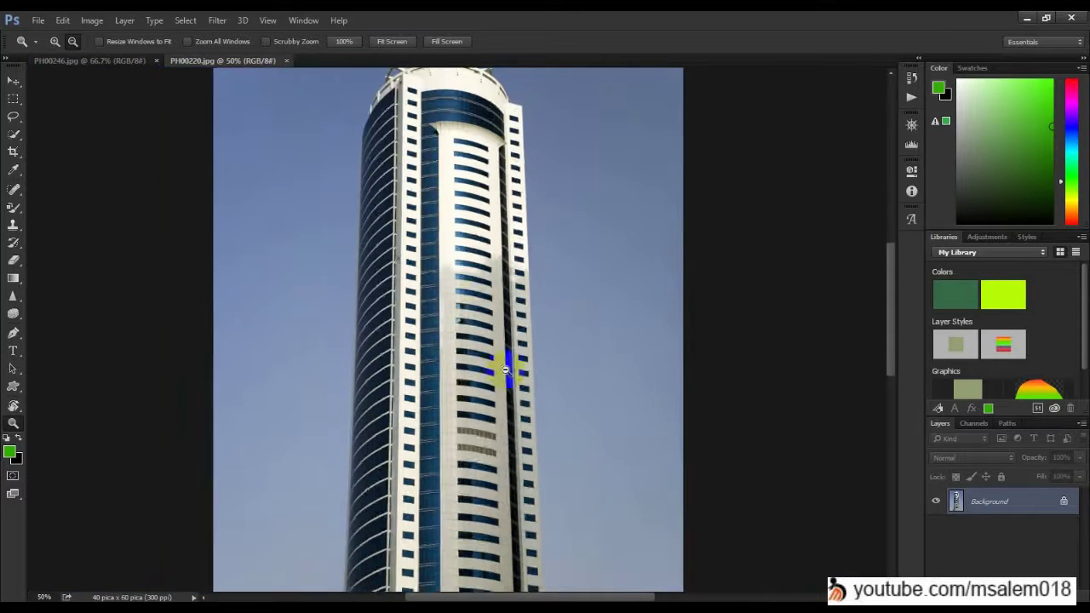
left_click(370, 269, "alt")
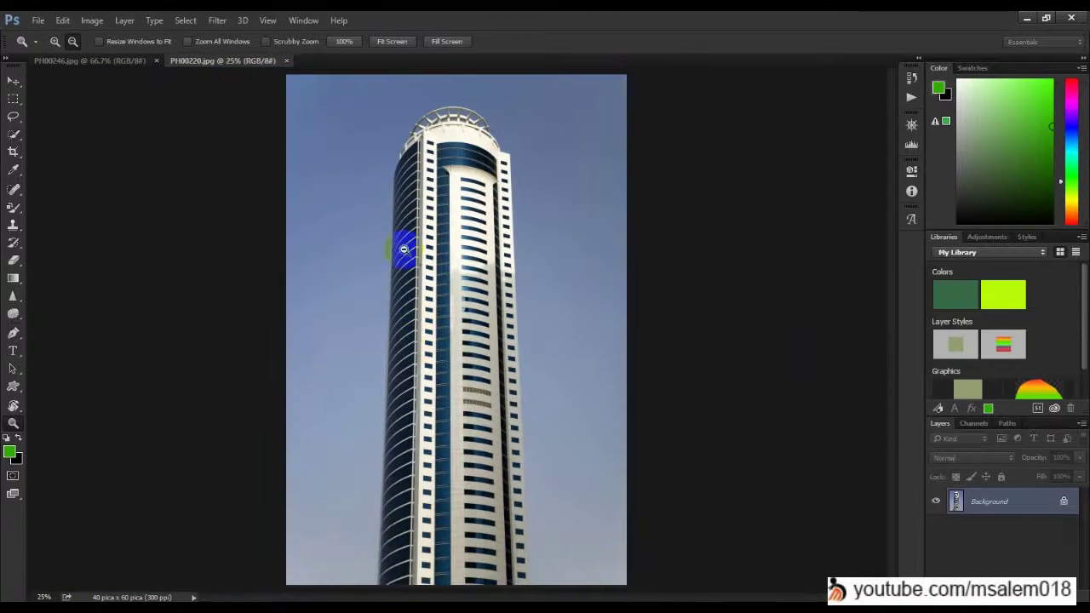
left_click(396, 148, "alt")
left_click(505, 370, "alt")
scroll(497, 236, "up", 2)
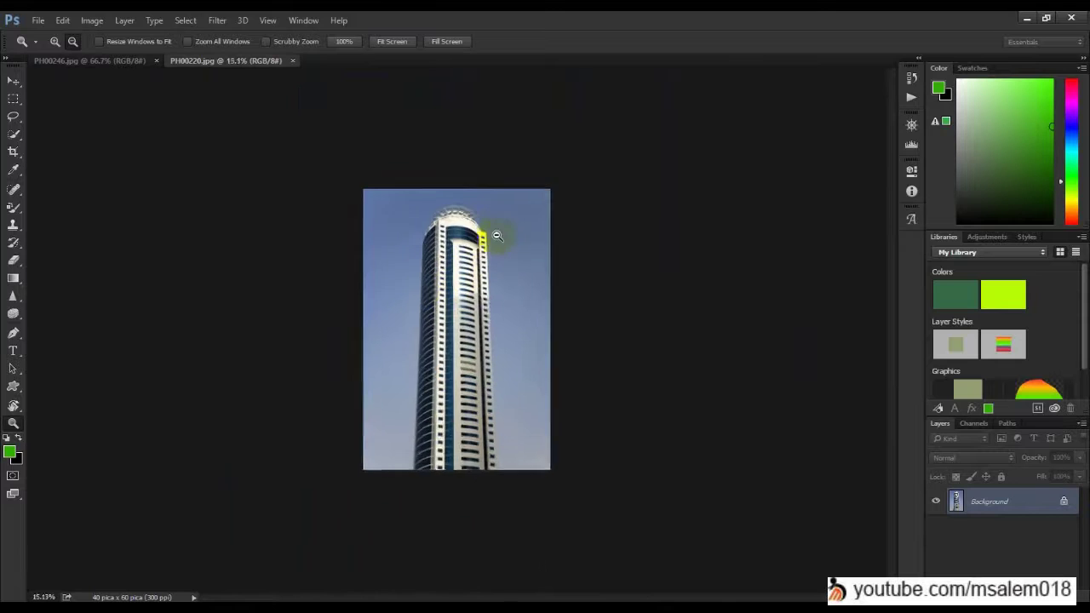
left_click(497, 235)
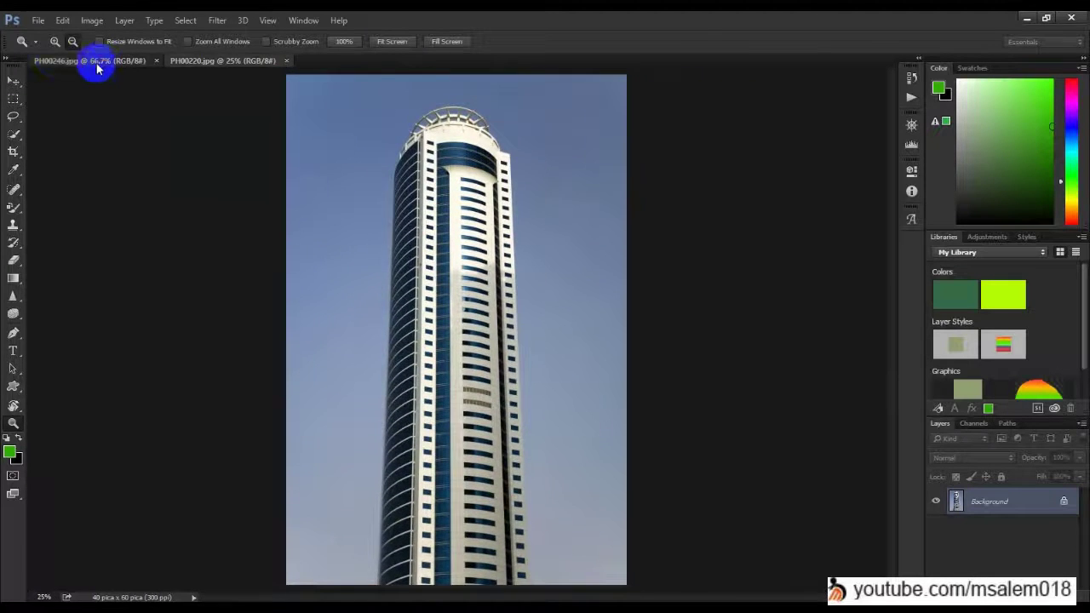
Step: Switch the Zoom tool to Zoom In mode and magnify the tower's crown in PH00220.jpg to about 187%
left_click(94, 62)
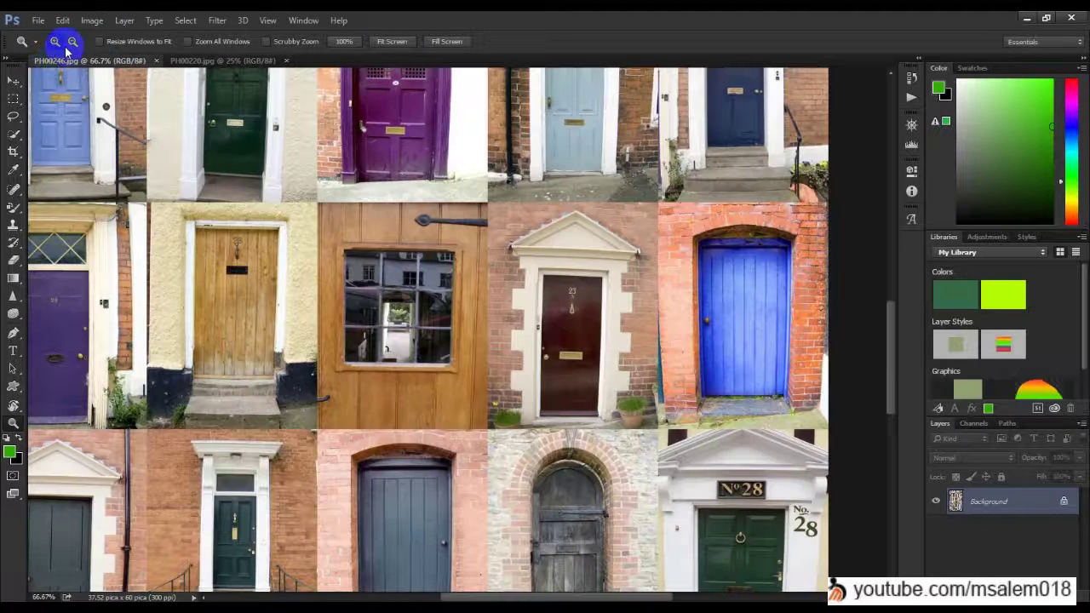
left_click(213, 61)
left_click_drag(514, 189, 426, 261)
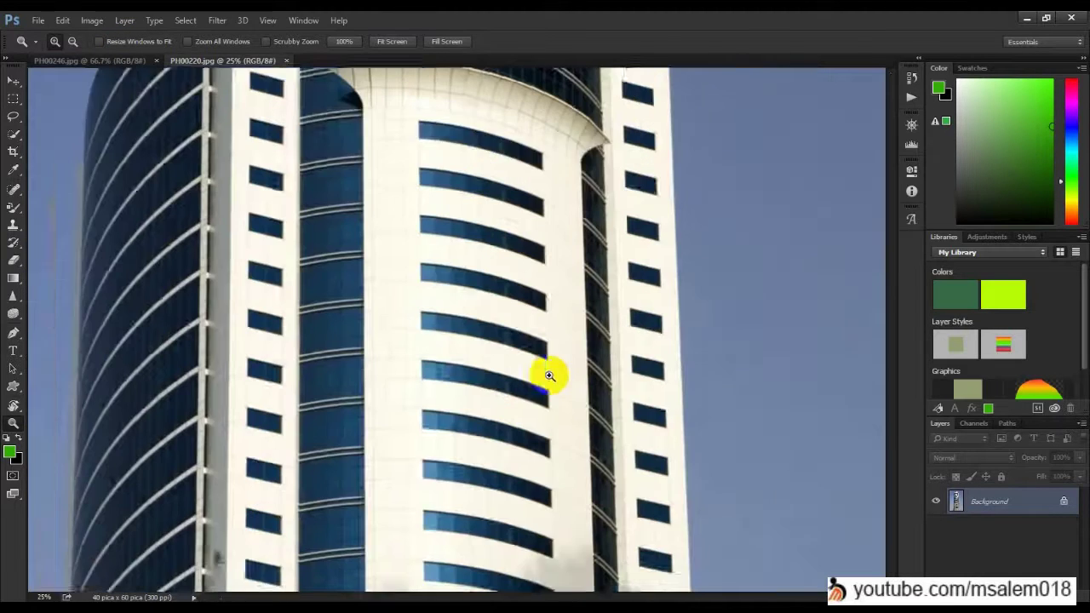
scroll(548, 375, "down", 3)
left_click(526, 336, "alt")
left_click(506, 345, "alt")
left_click_drag(436, 181, 503, 204)
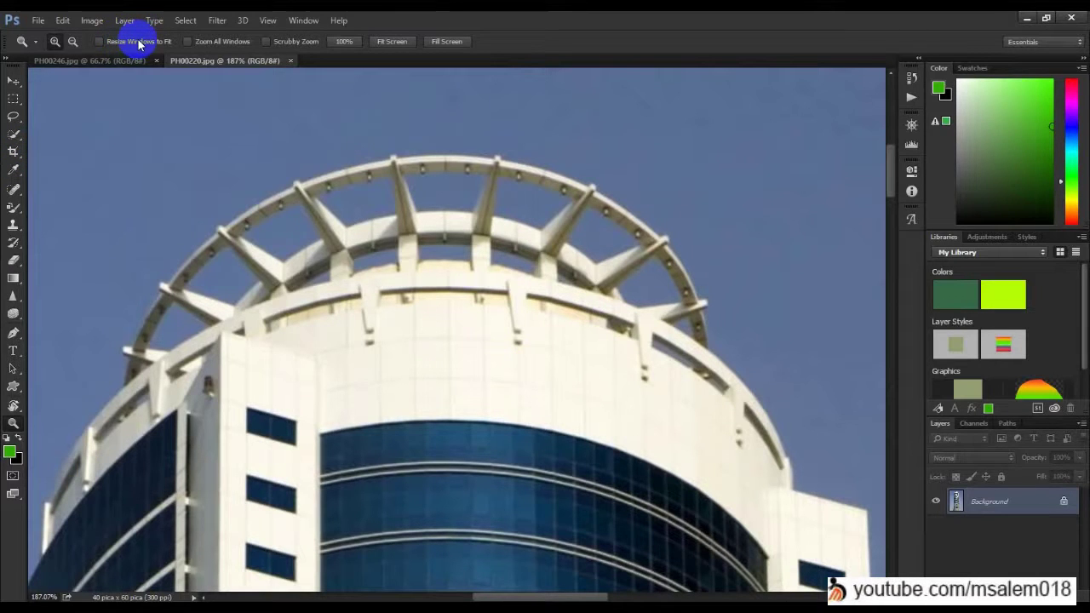
Step: Turn on Resize Windows to Fit and detach PH00220.jpg and PH00246.jpg into floating windows
key("ctrl+0")
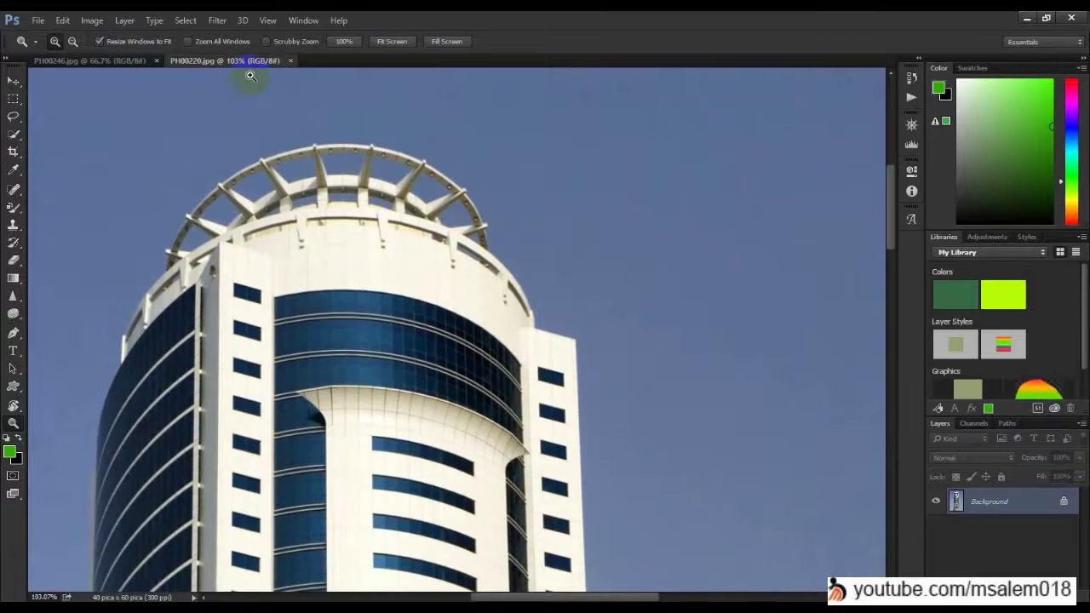
left_click_drag(251, 61, 377, 125)
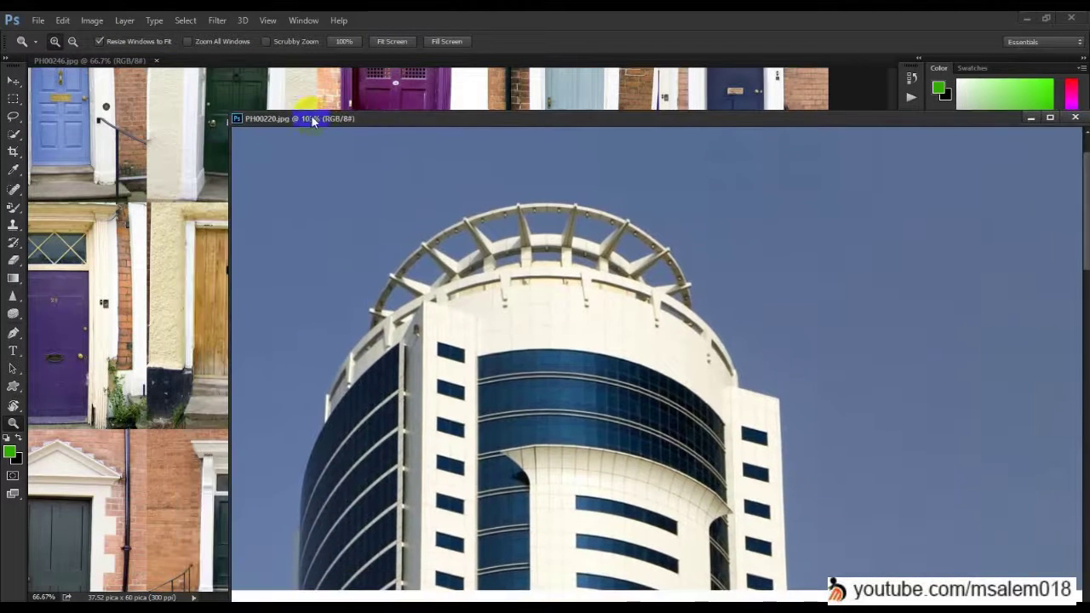
left_click_drag(95, 88, 97, 154)
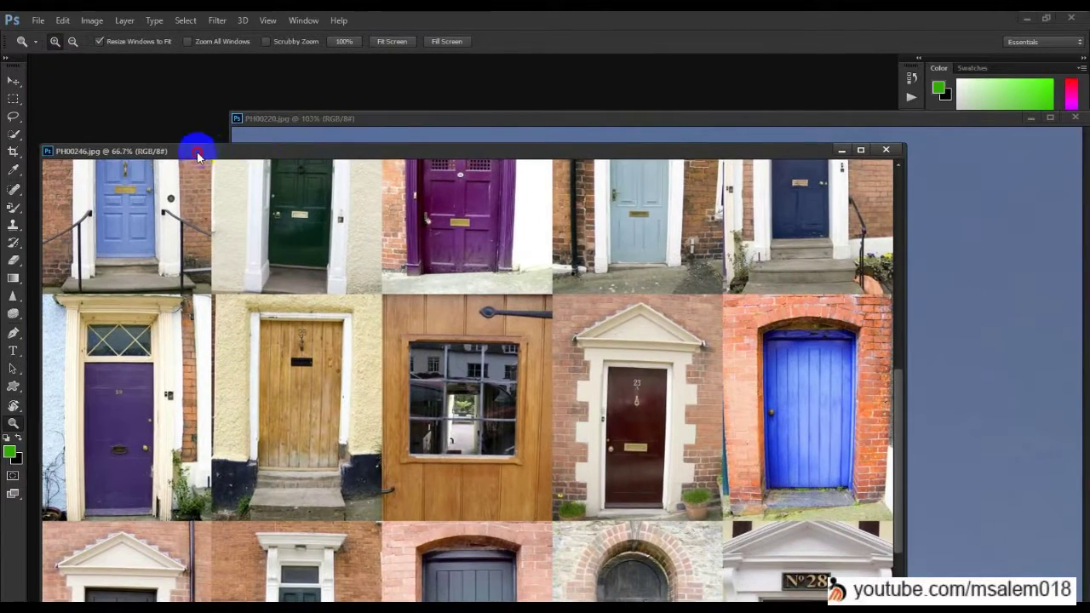
Step: Dock both floating image windows back into the document area as tabs
left_click_drag(196, 155, 195, 61)
left_click_drag(328, 124, 297, 68)
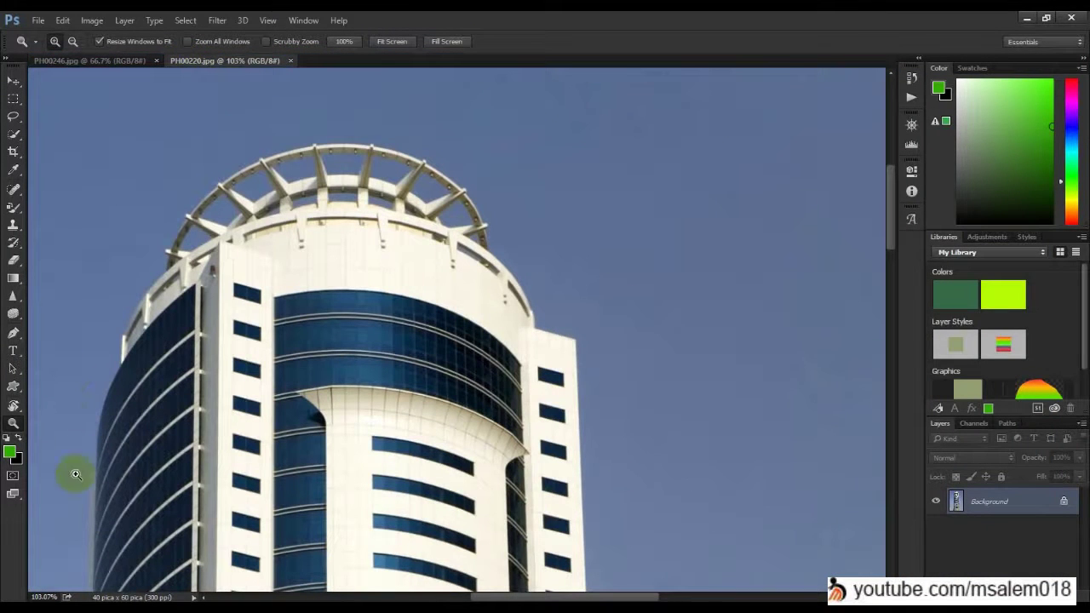
Step: Float PH00220.jpg in its own window and arrange both images as 2-up Horizontal
left_click_drag(221, 58, 334, 179)
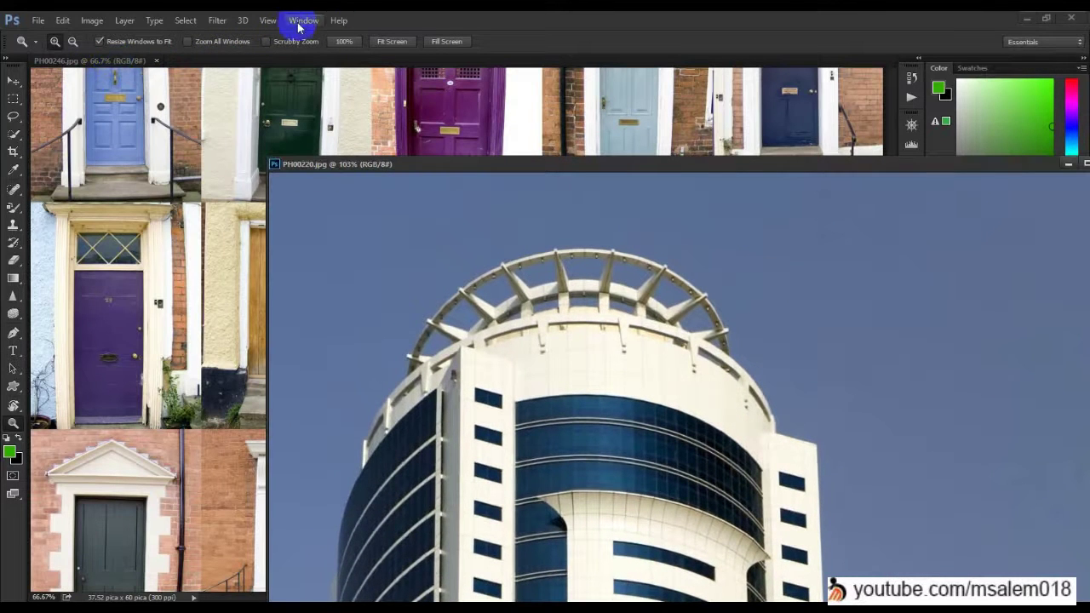
left_click(301, 22)
mouse_move(317, 43)
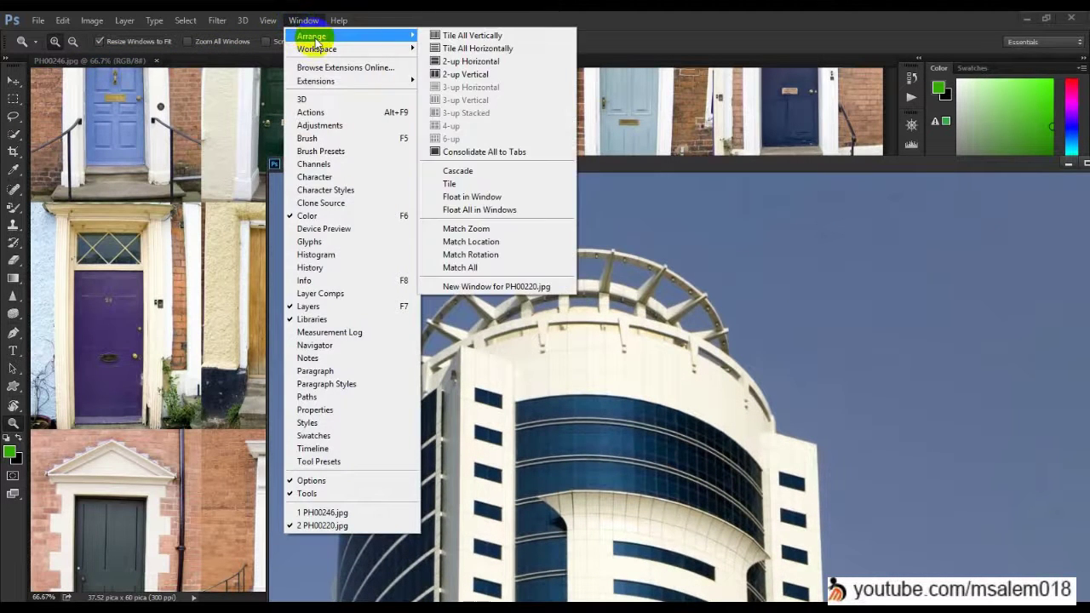
left_click(471, 61)
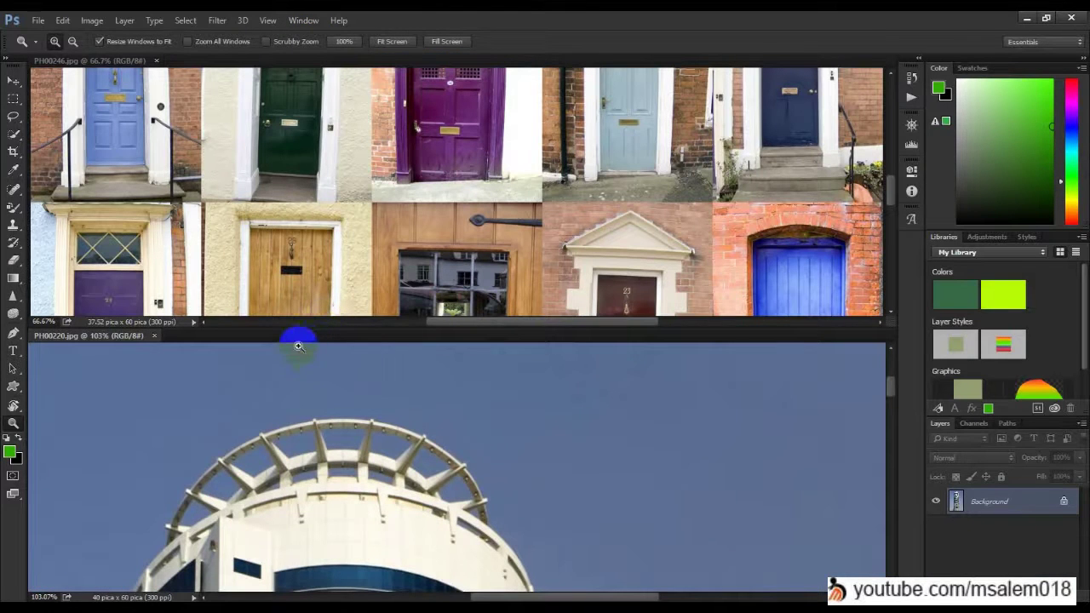
Step: Detach both tiled images into floating windows and narrow the PH00246.jpg window so it partly uncovers PH00220.jpg
left_click_drag(309, 339, 405, 185)
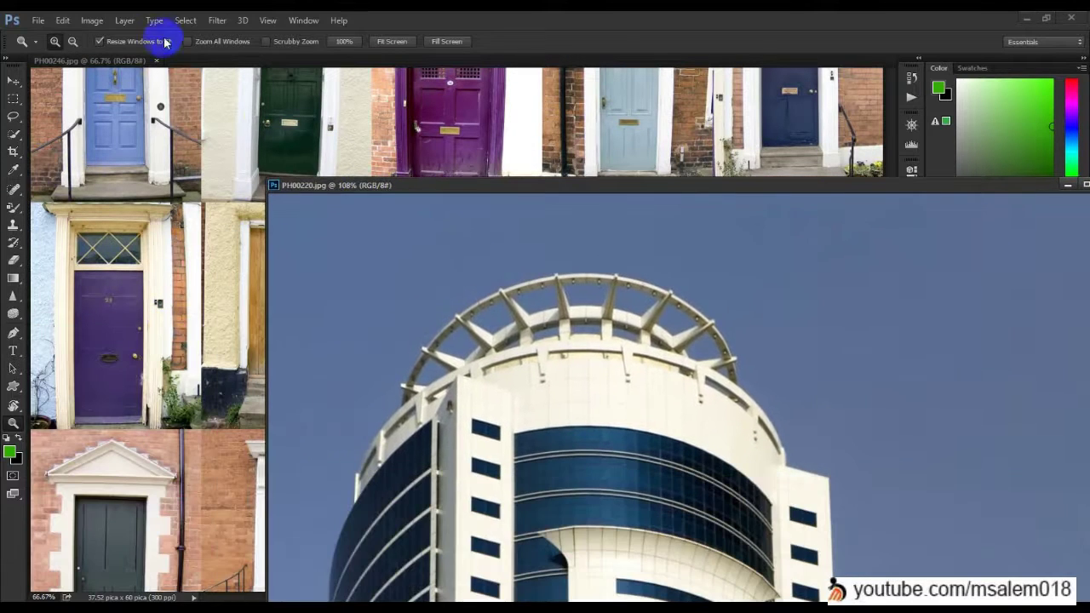
left_click_drag(122, 61, 149, 129)
left_click_drag(912, 405, 631, 392)
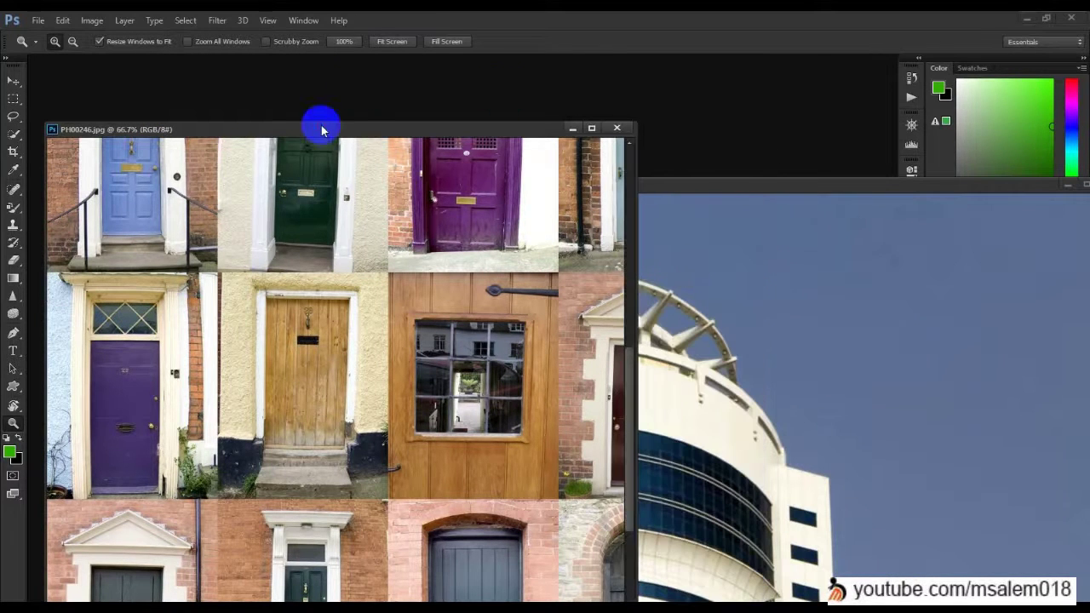
left_click_drag(316, 122, 312, 91)
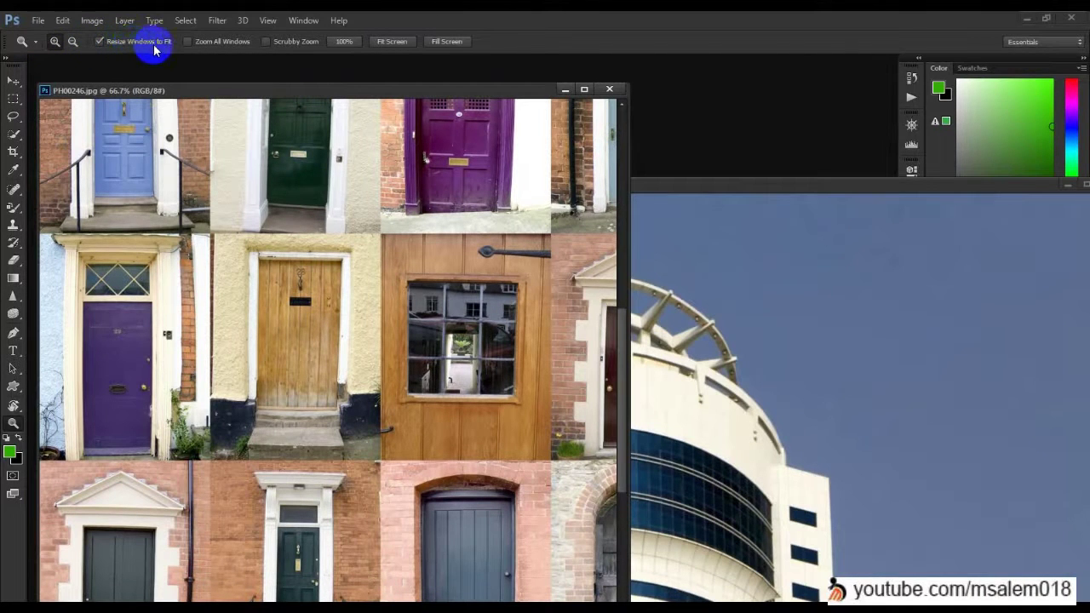
Step: With Resize Windows to Fit on, zoom the floating PH00246.jpg in to 200% and back out to 25%
left_click(292, 287)
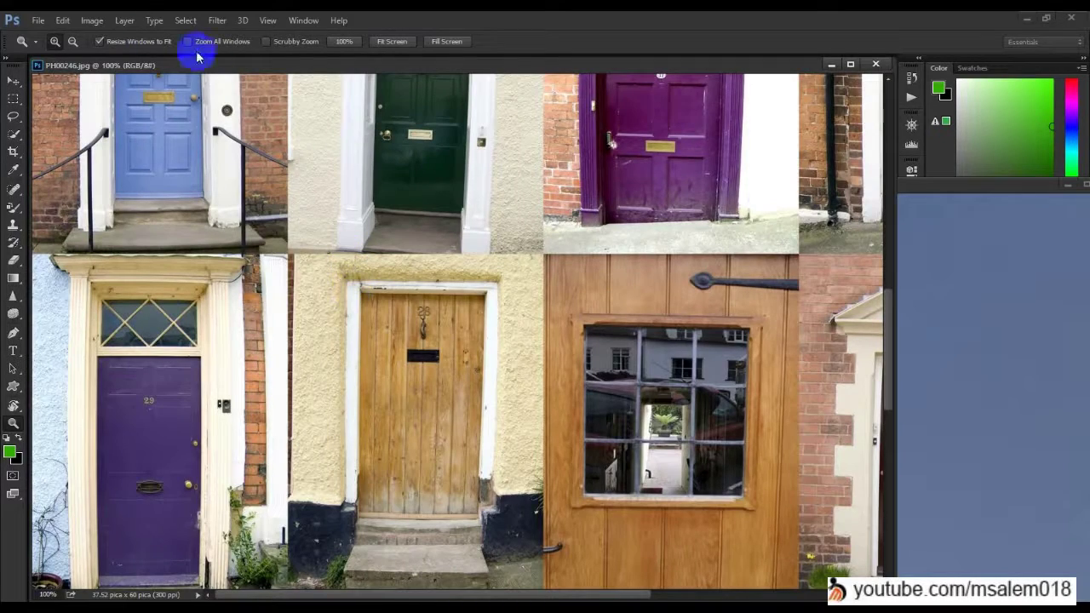
left_click(316, 219)
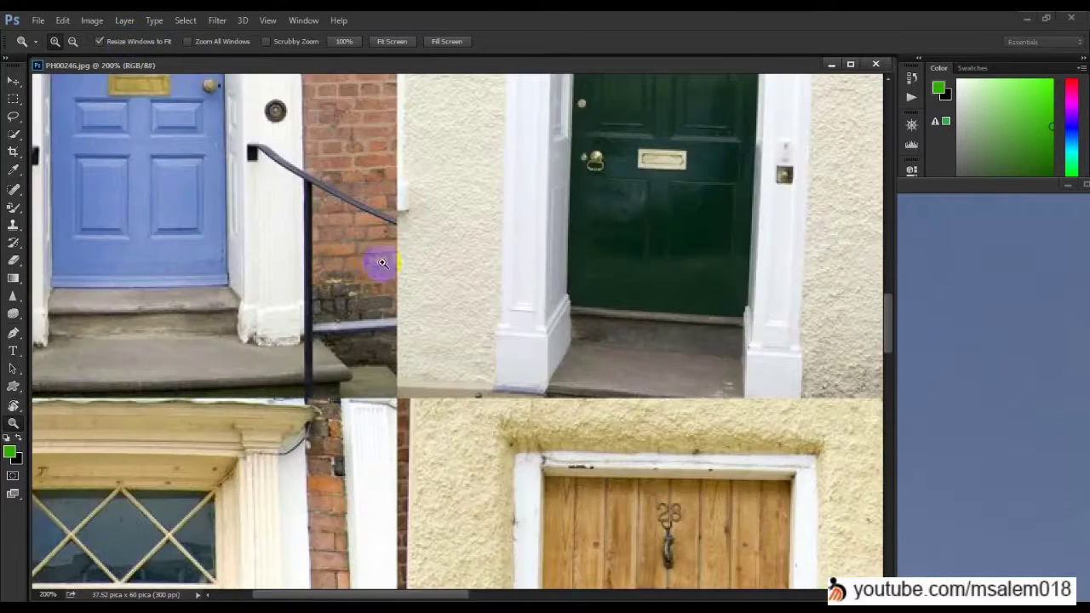
left_click(267, 280, "alt")
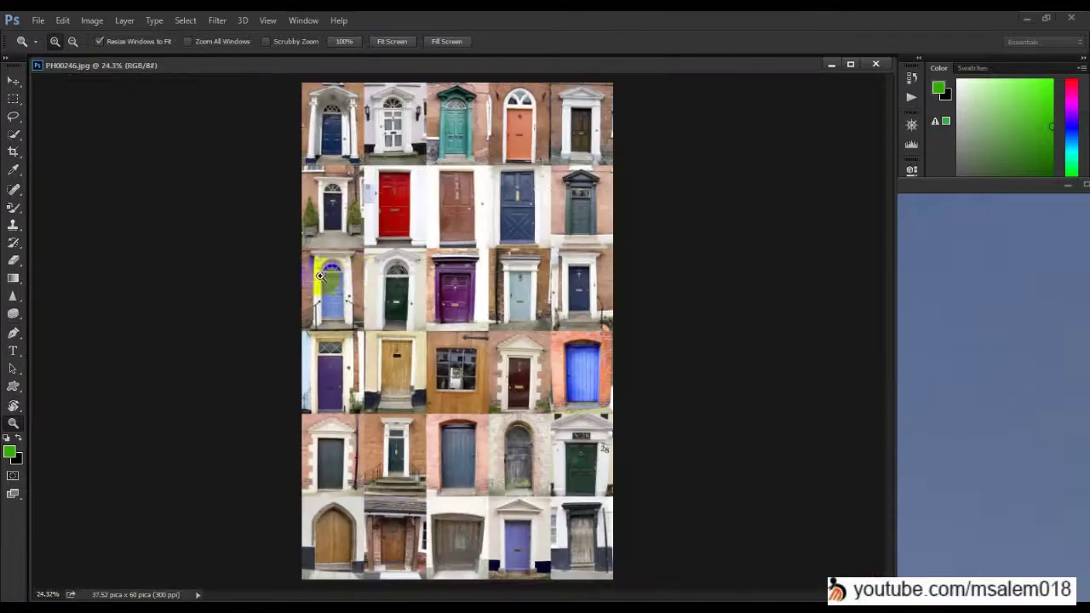
left_click(394, 207)
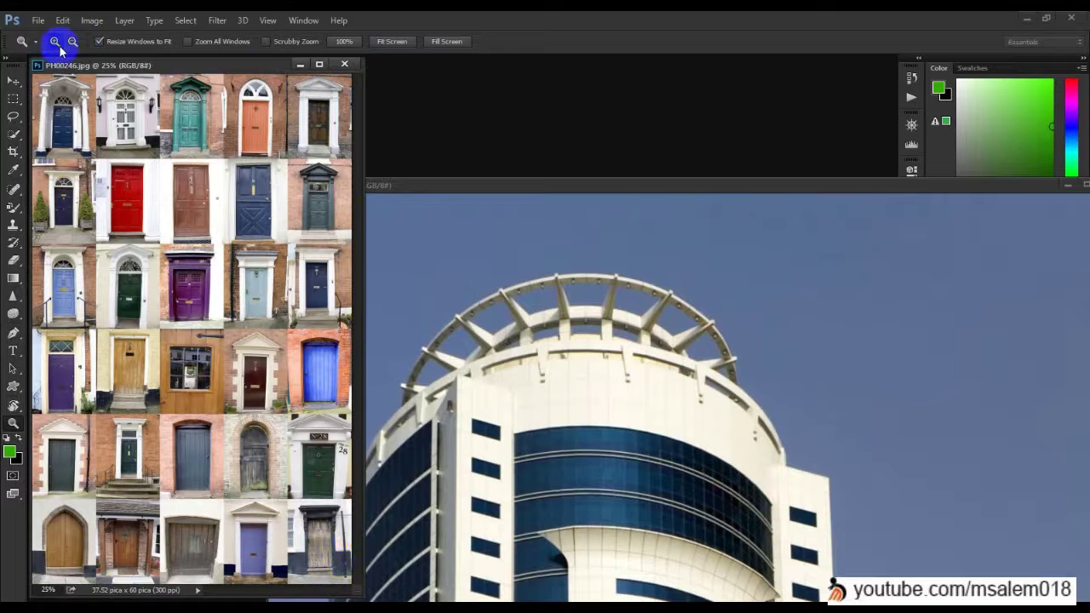
Step: Zoom the floating PH00246.jpg out past 16.67% in Zoom Out mode and back in to 25% in Zoom In mode
left_click(197, 354)
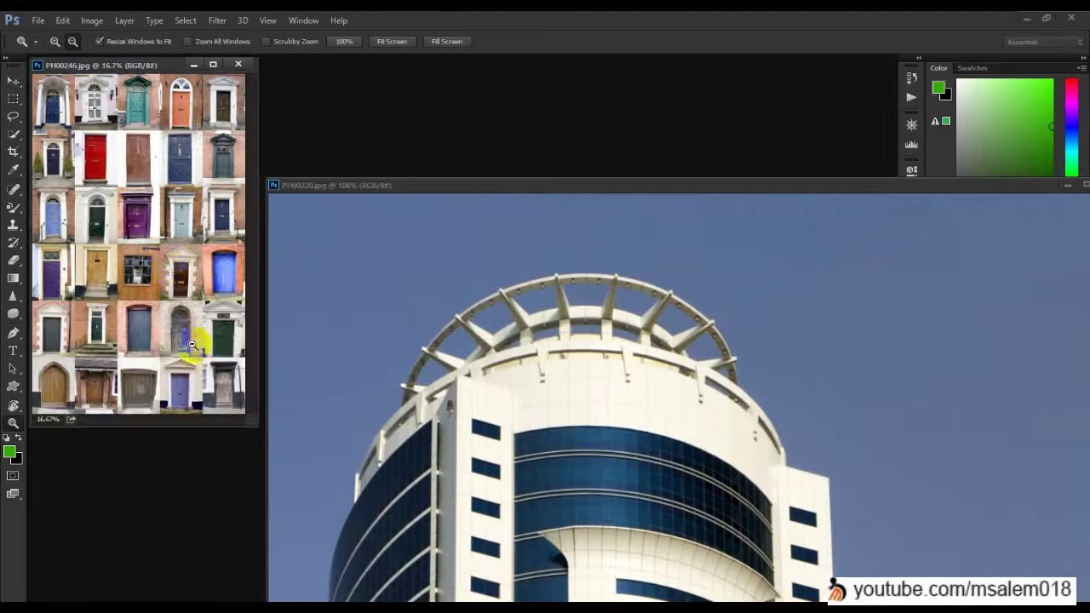
left_click(149, 209)
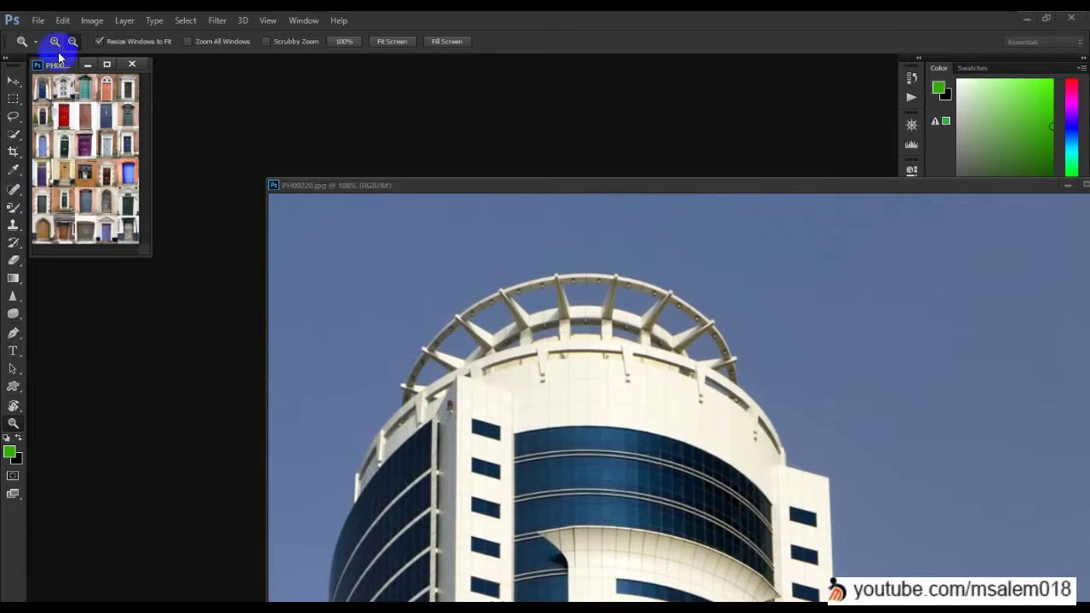
left_click(95, 185)
left_click(97, 199)
left_click(97, 200)
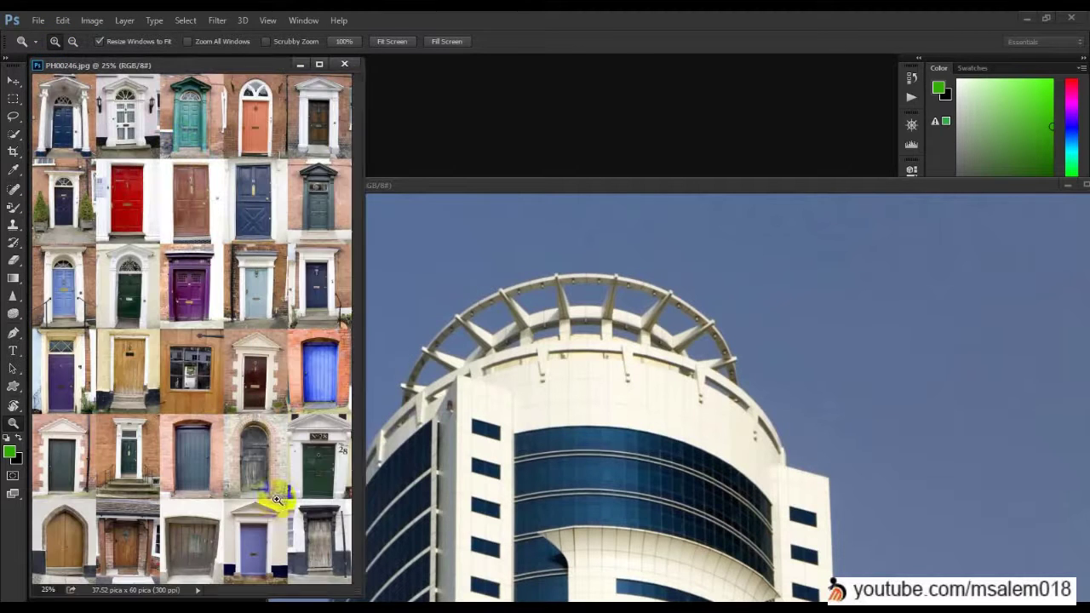
Step: Zoom the floating PH00220.jpg in to 200%, and back out in steps to 16.67% using Zoom Out mode
left_click(578, 219)
left_click(557, 293)
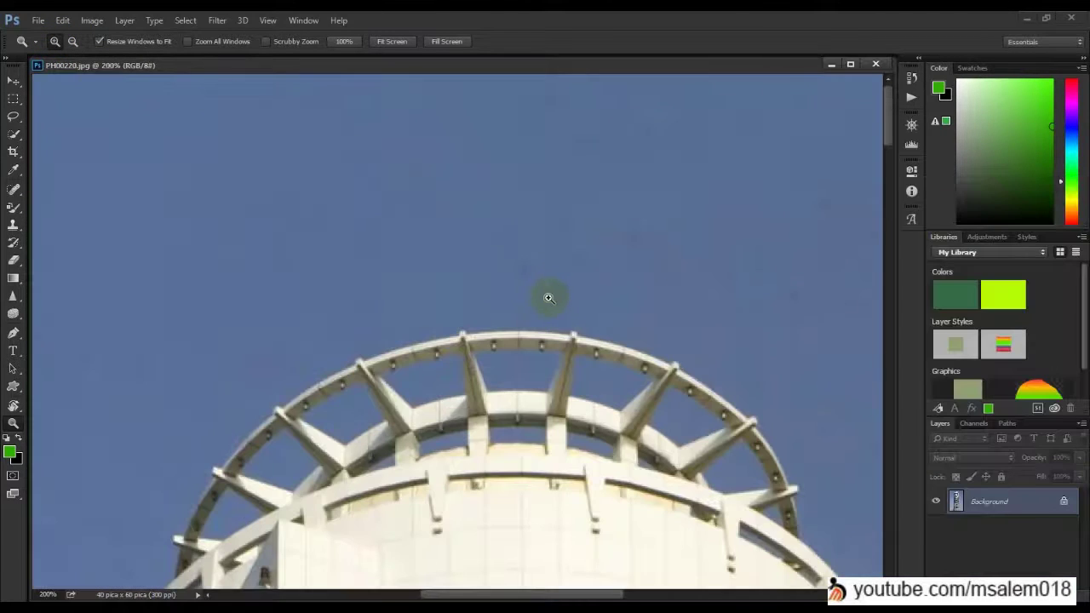
left_click(73, 40)
left_click(341, 341)
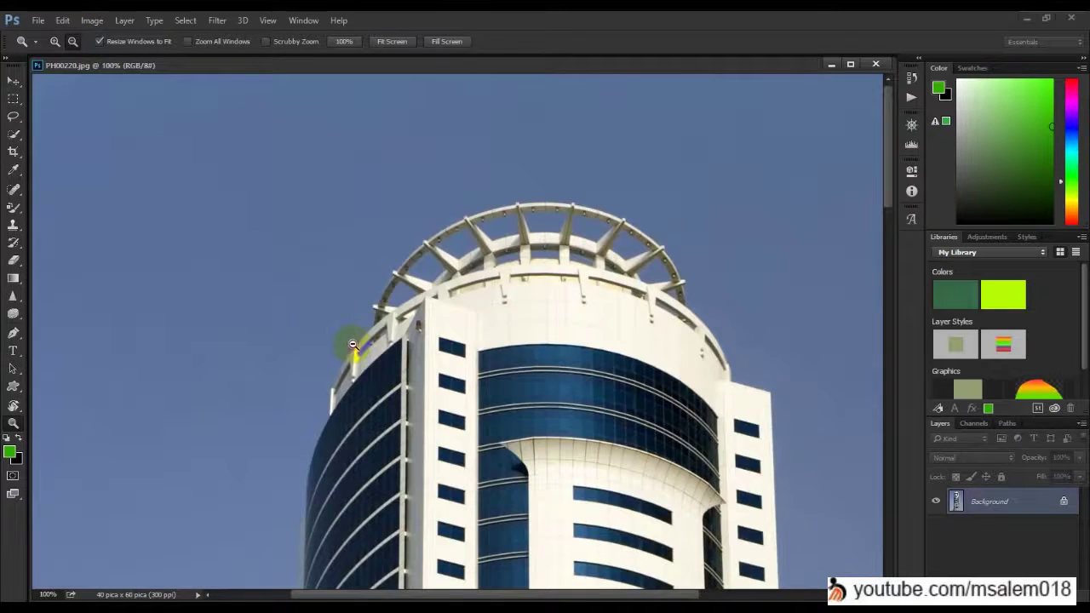
left_click(353, 345)
left_click(353, 343)
left_click(358, 344)
left_click(354, 344)
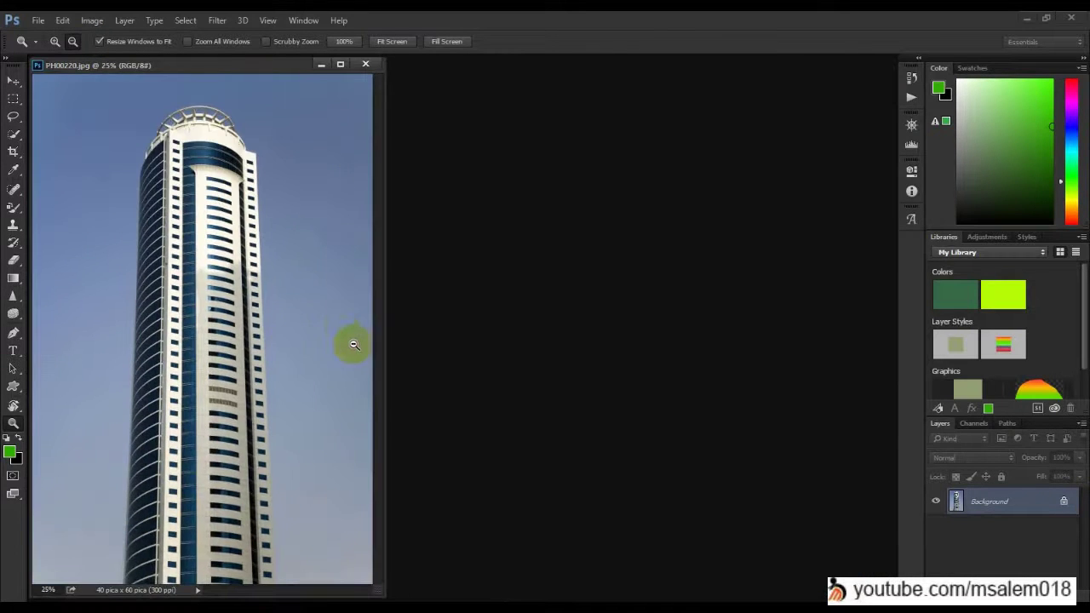
left_click(354, 344)
Step: Move the PH00220.jpg window beside the doors image and zoom it out to 12.5%
left_click_drag(136, 66, 250, 133)
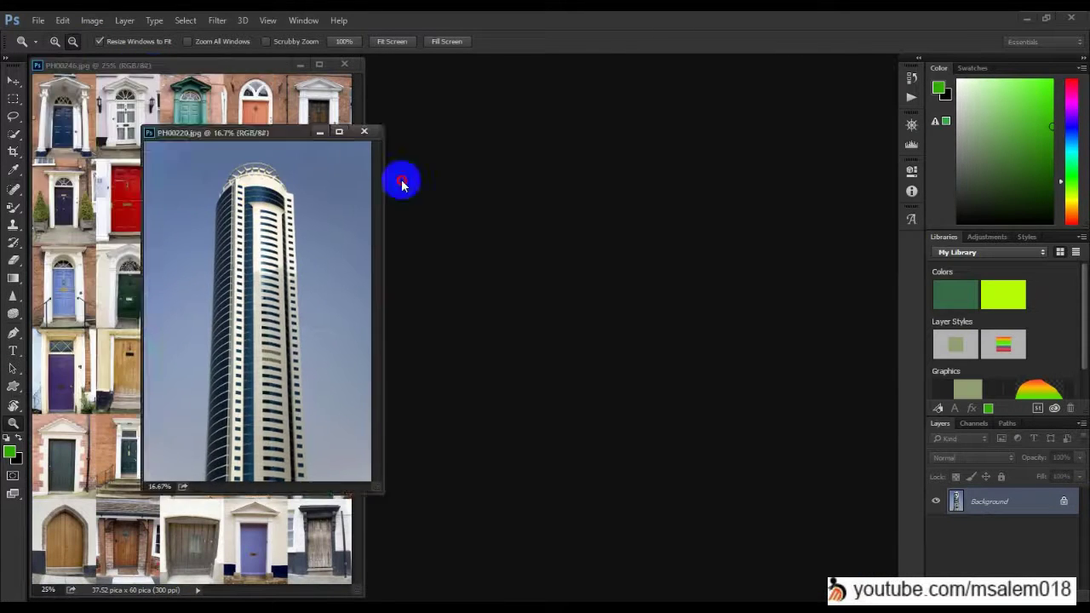
left_click_drag(402, 183, 423, 179)
left_click(457, 291)
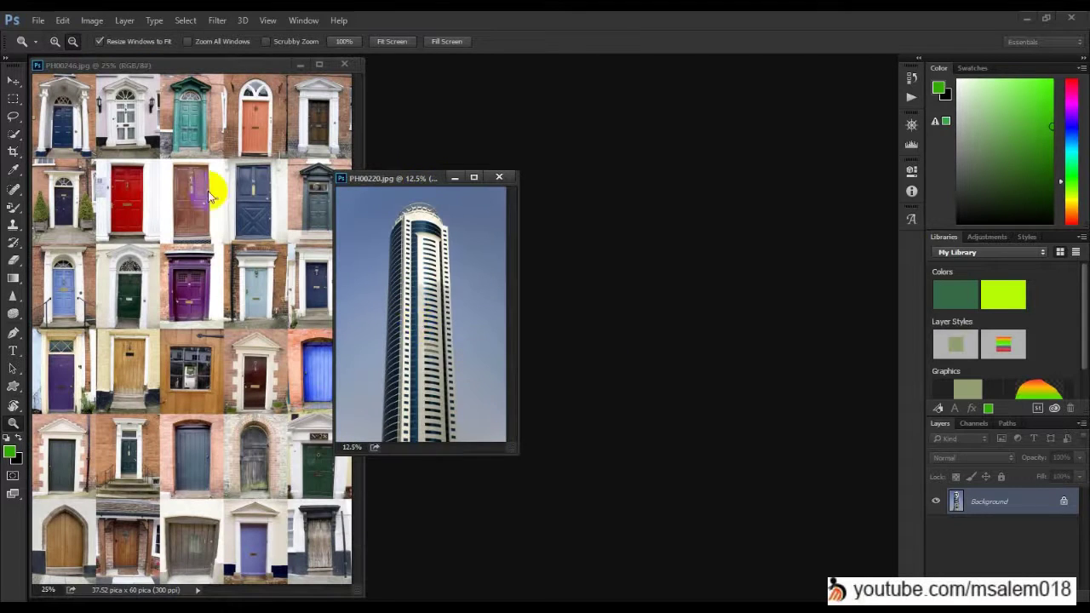
Step: Turn off Resize Windows to Fit and zoom PH00220.jpg out to 6.25% within its window
left_click(136, 41)
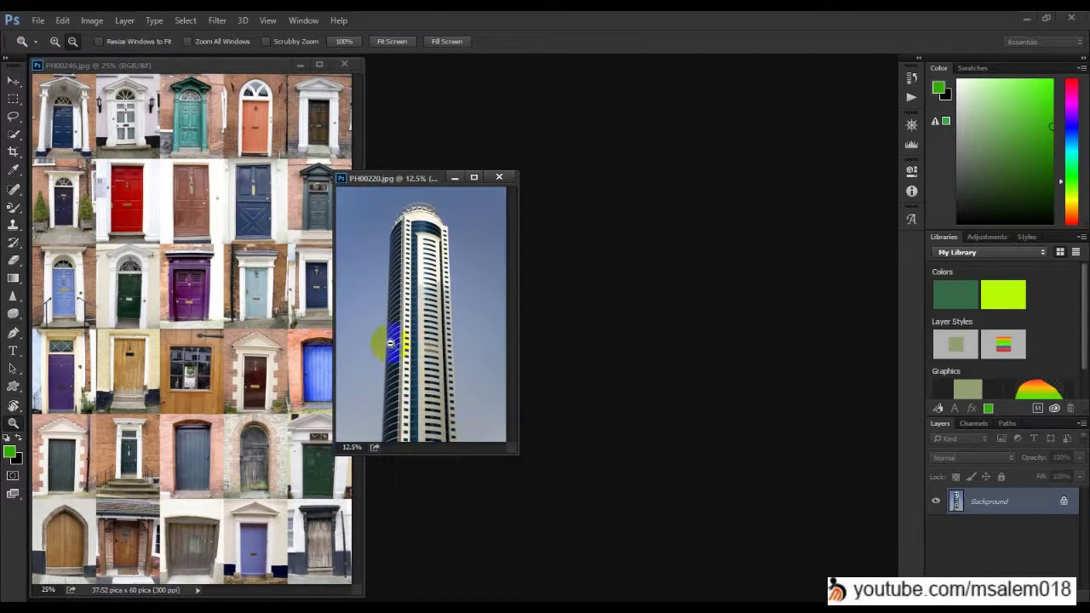
left_click(411, 311)
left_click(411, 311)
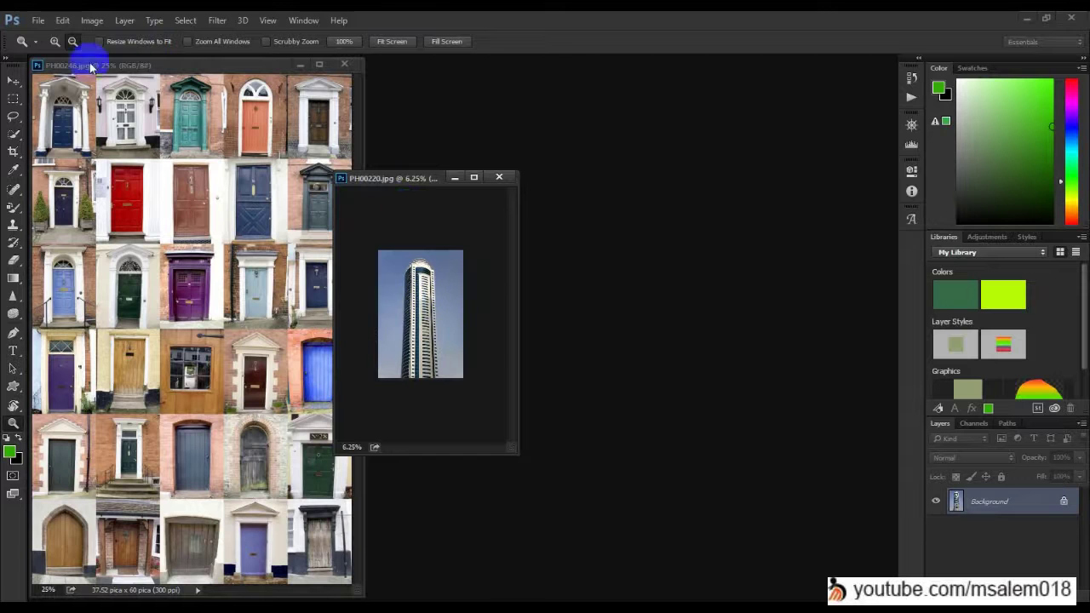
Step: Zoom PH00220.jpg in to 25% within its floating window, then enlarge the window and zoom in to 50%
left_click(400, 324)
left_click(411, 313)
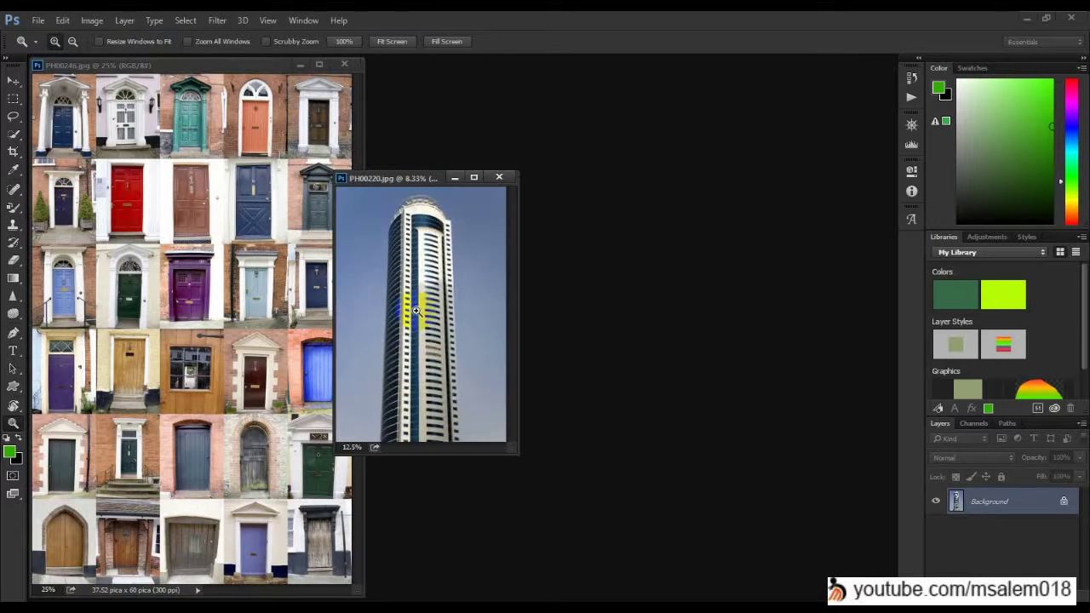
left_click(414, 311)
left_click(424, 315)
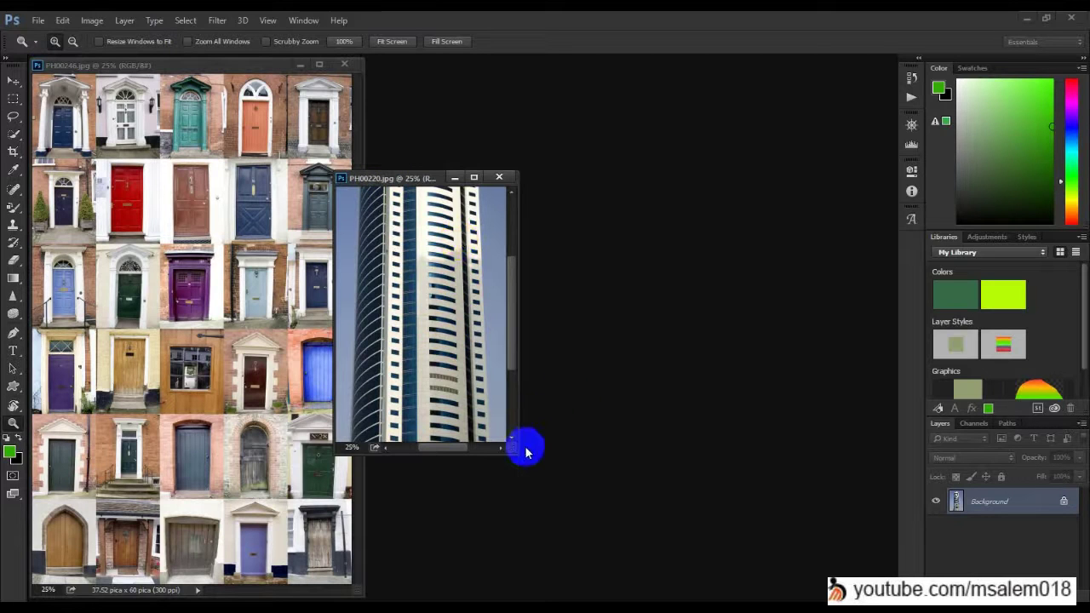
left_click_drag(513, 456, 639, 537)
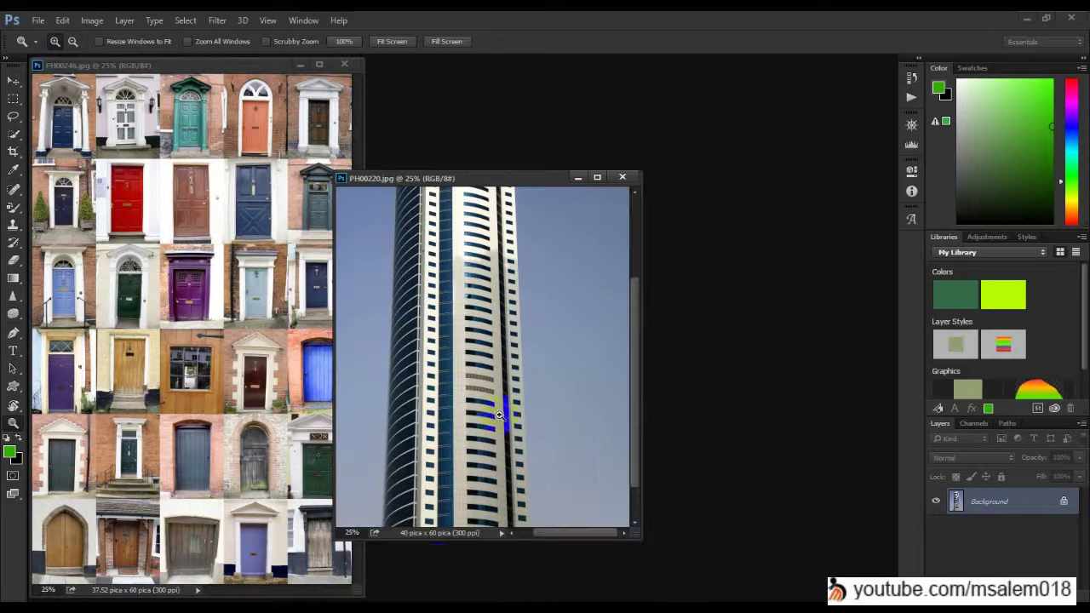
left_click(521, 341)
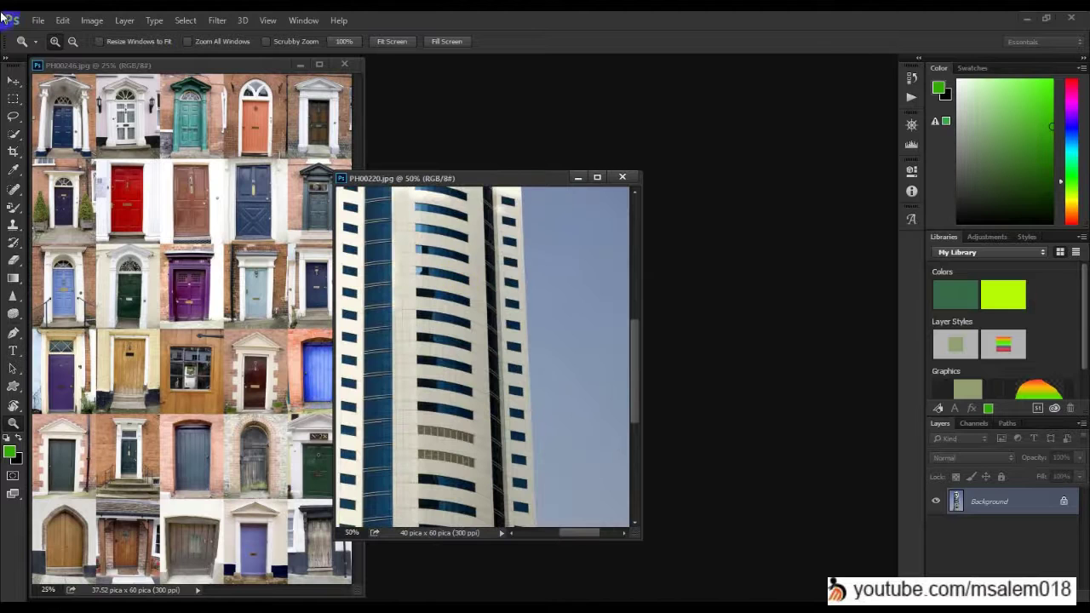
Step: Turn on Resize Windows to Fit and zoom PH00220.jpg in to 66.67% so its window grows
left_click(99, 41)
left_click(438, 341)
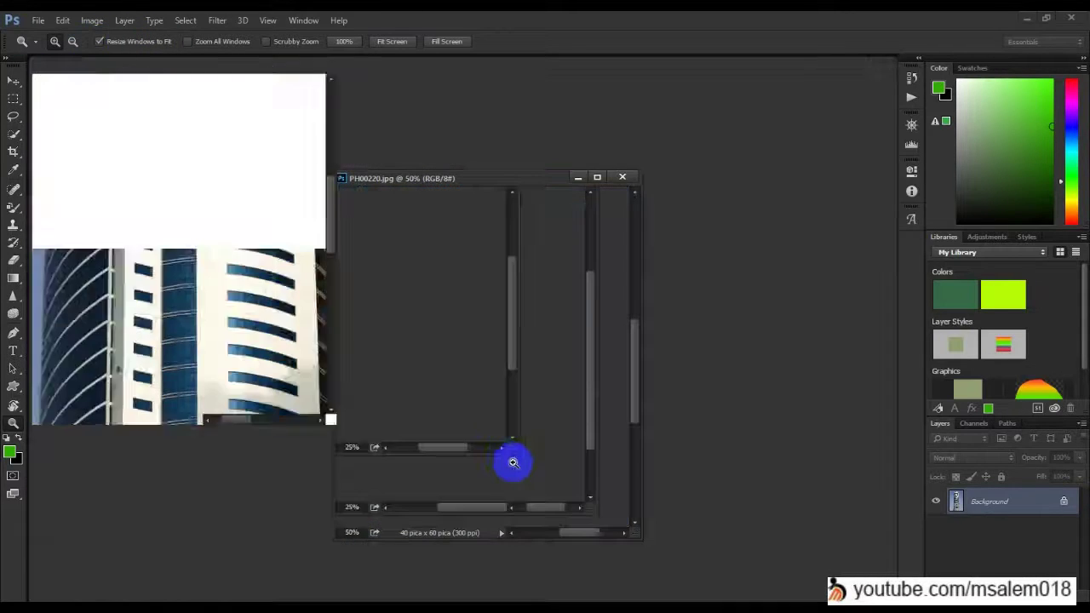
left_click(503, 458)
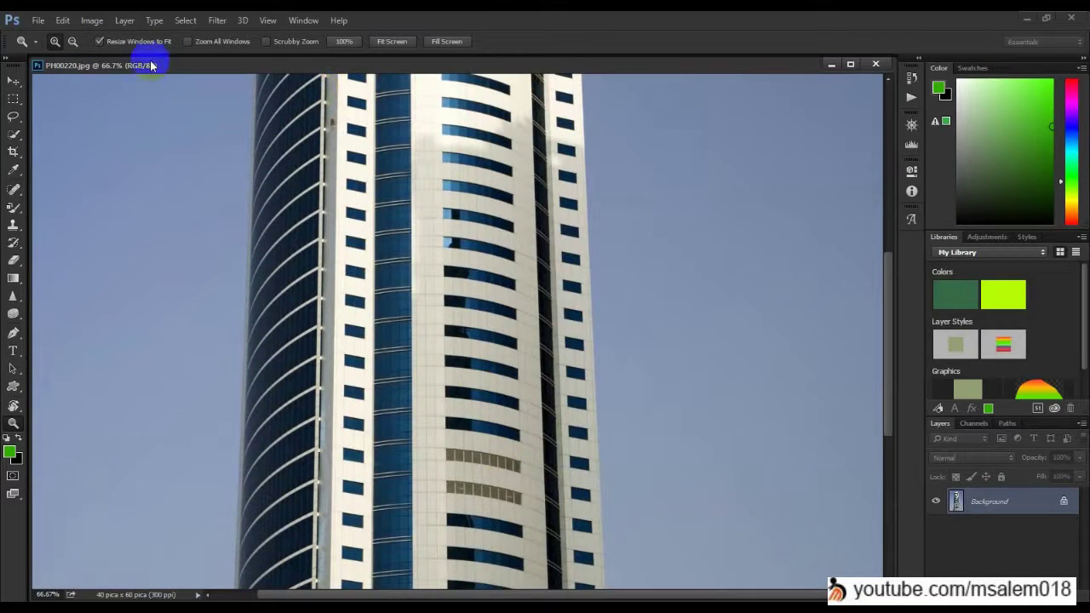
Step: Dock the floating PH00220.jpg and PH00246.jpg windows back together as tabs
left_click_drag(235, 67, 327, 147)
left_click_drag(226, 63, 274, 85)
left_click_drag(429, 146, 322, 66)
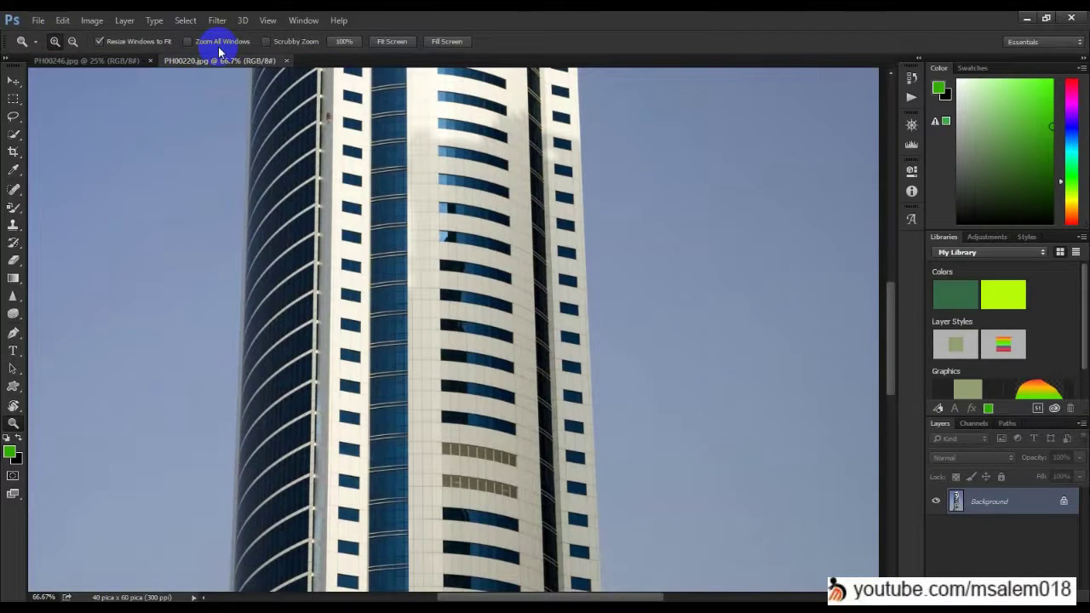
Step: Turn on Zoom All Windows, zoom PH00220.jpg in to 300%, and show how far PH00246.jpg zoomed along
left_click(223, 42)
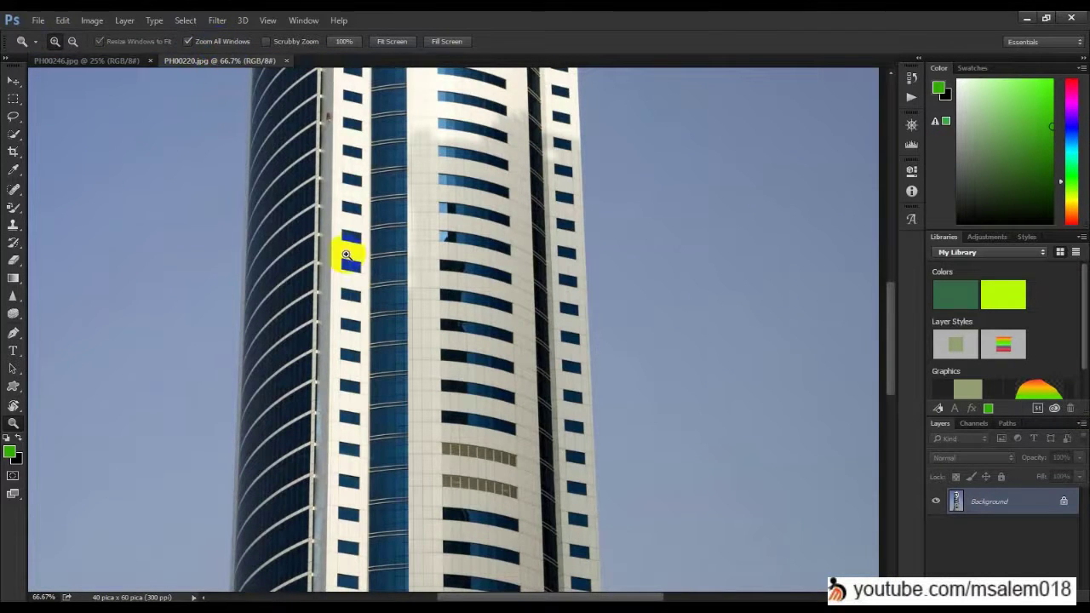
left_click(304, 256)
left_click(298, 257)
left_click(321, 265, "alt")
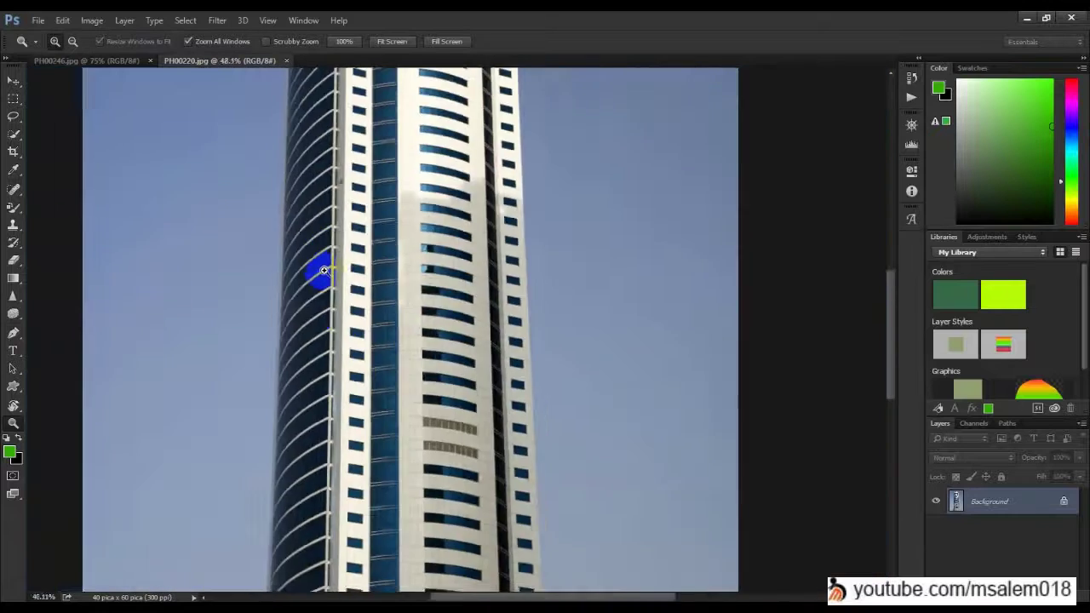
left_click(341, 251)
left_click(330, 174)
left_click(328, 174)
left_click(327, 174)
left_click(327, 174)
left_click(326, 174)
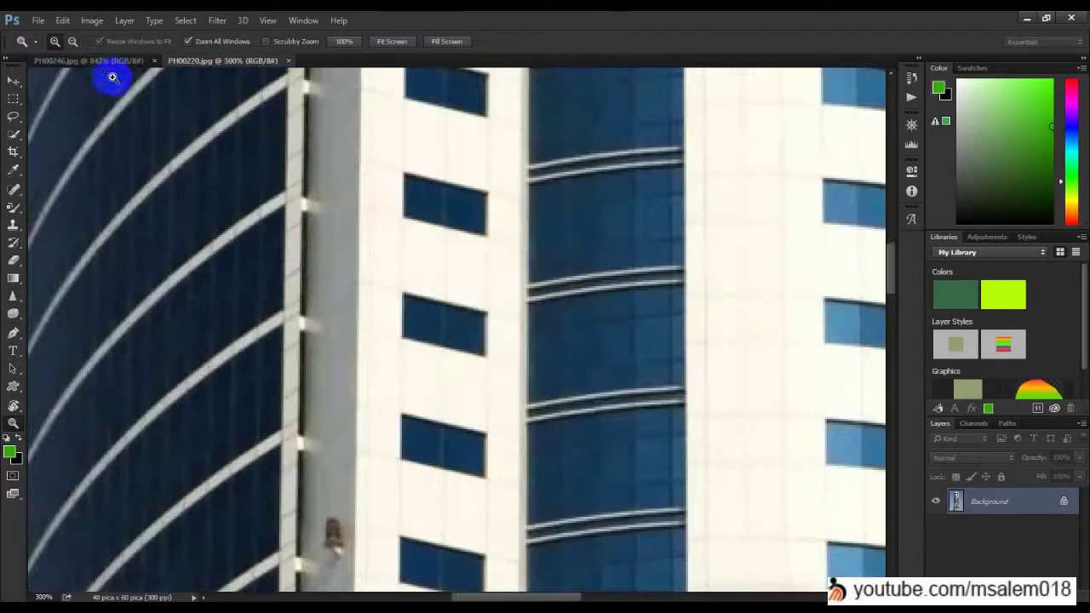
left_click(103, 63)
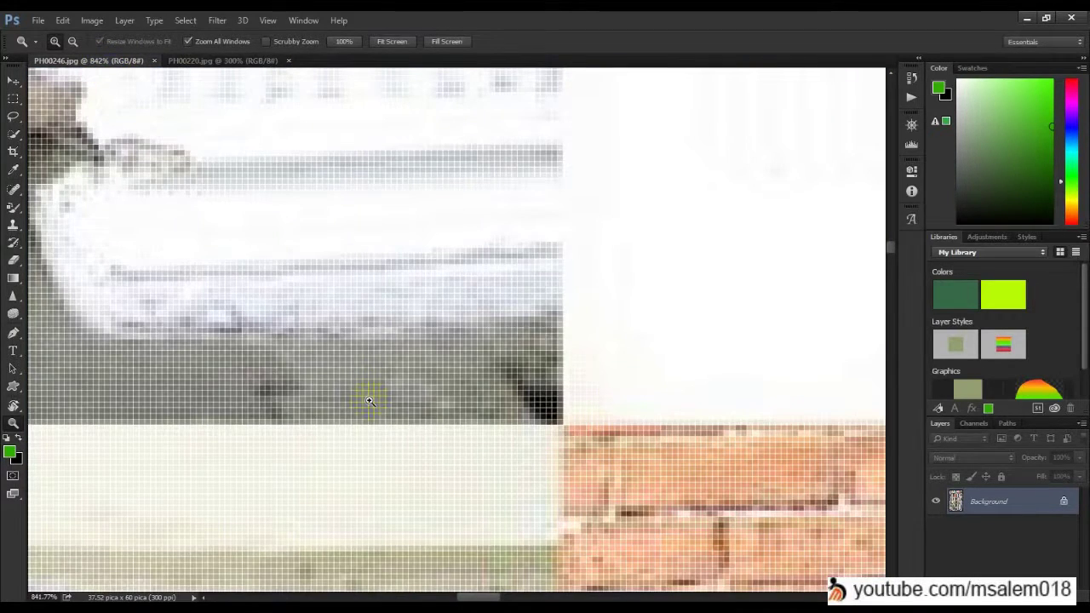
Step: Zoom both images out together in Zoom Out mode until PH00246.jpg is at 16.67%
left_click(73, 41)
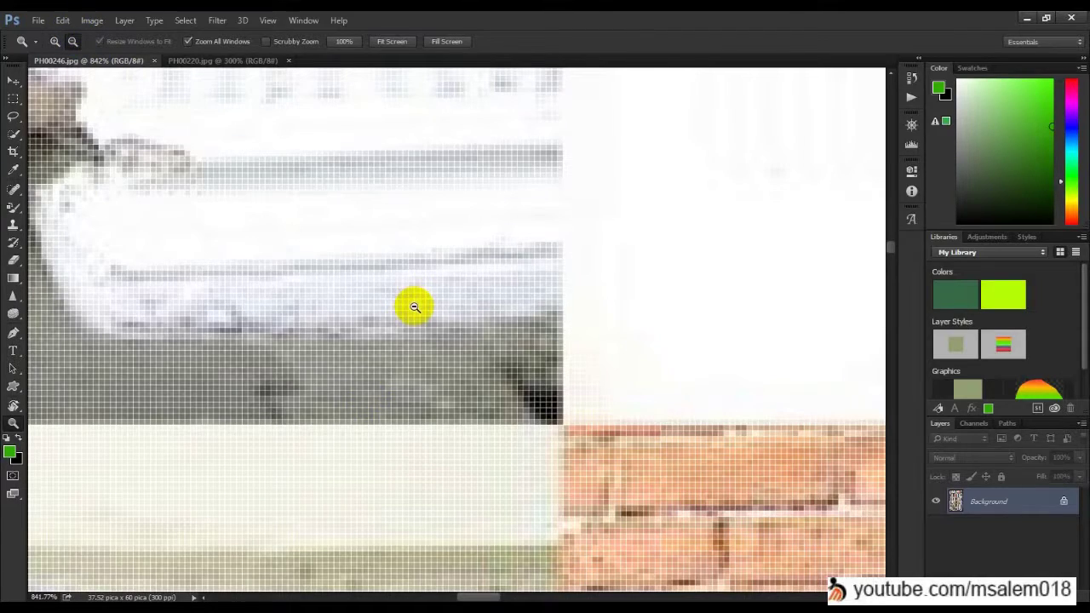
left_click(397, 278)
left_click(396, 278)
left_click(397, 278)
left_click(397, 278)
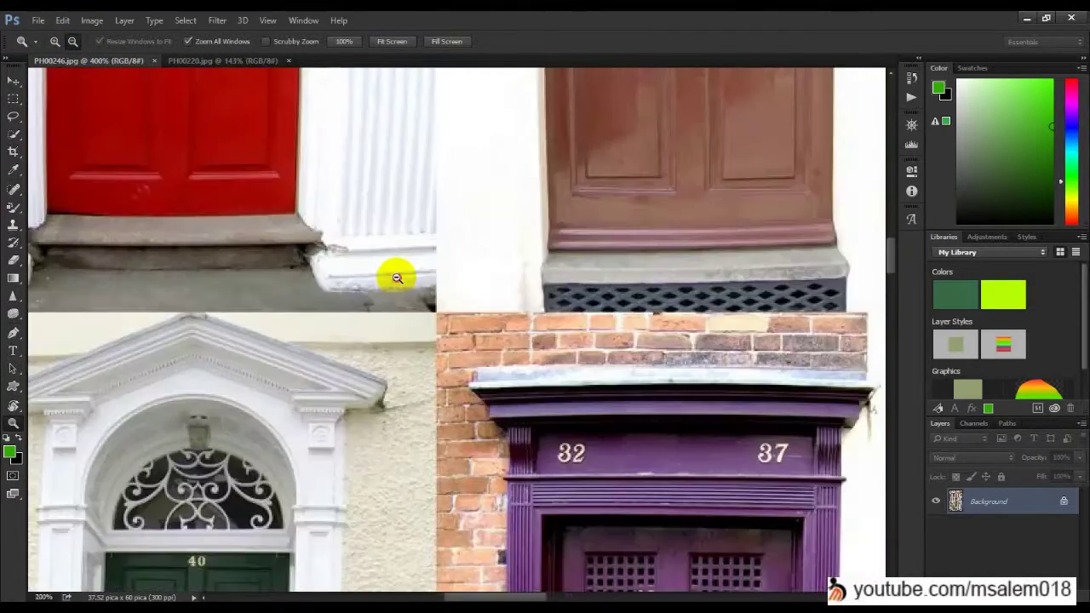
left_click(397, 278)
left_click(397, 277)
left_click(397, 278)
left_click(397, 278)
left_click(395, 274)
left_click(396, 275)
left_click(395, 275)
left_click(395, 274)
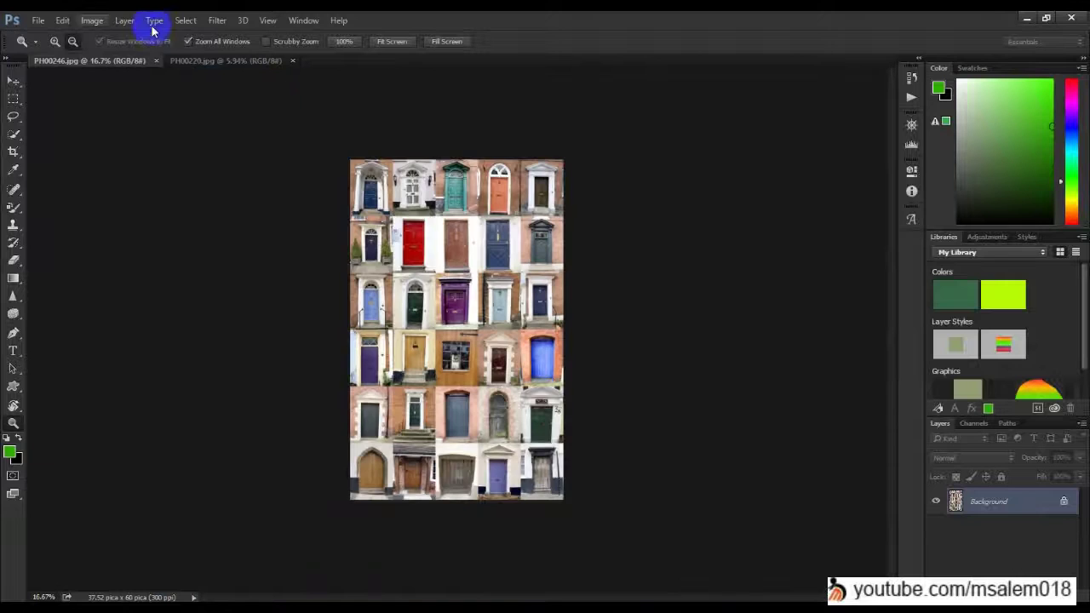
Step: Alternate between PH00220.jpg and PH00246.jpg to compare their zoom levels and on-screen sizes
left_click(195, 64)
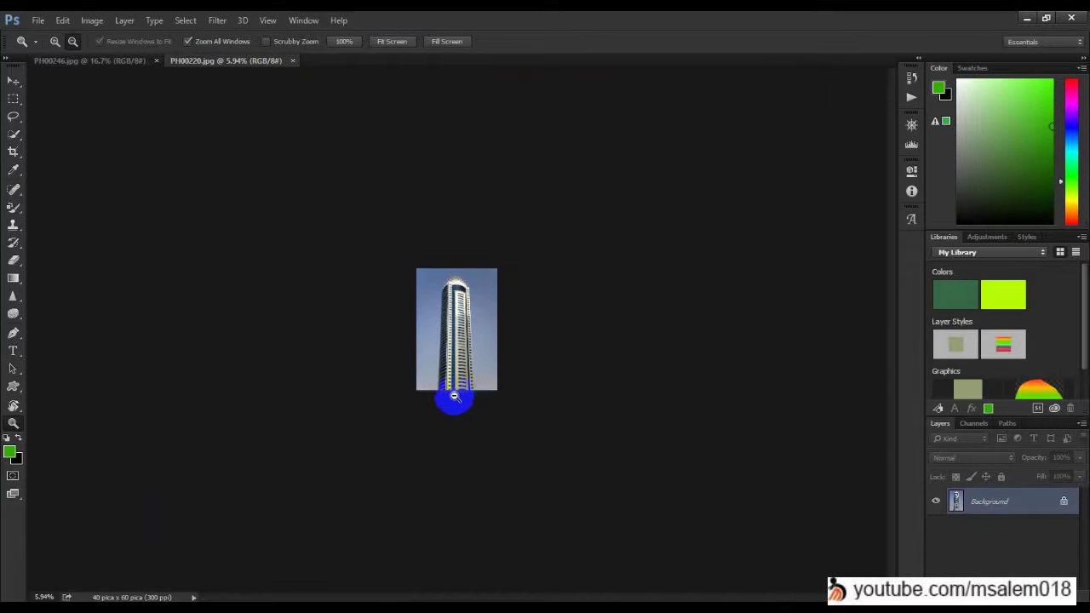
left_click(106, 60)
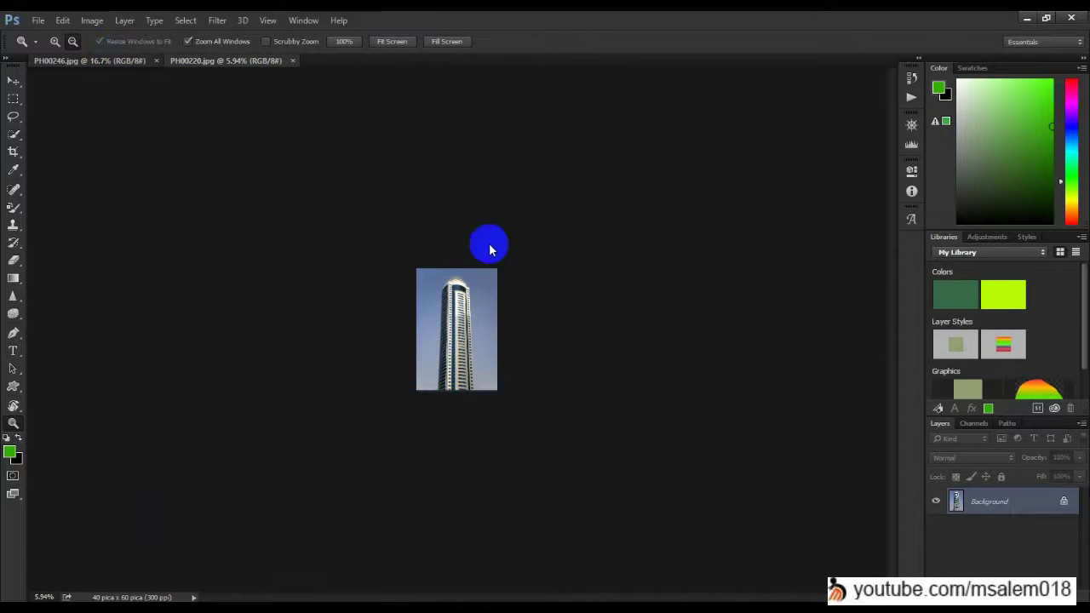
left_click(191, 64)
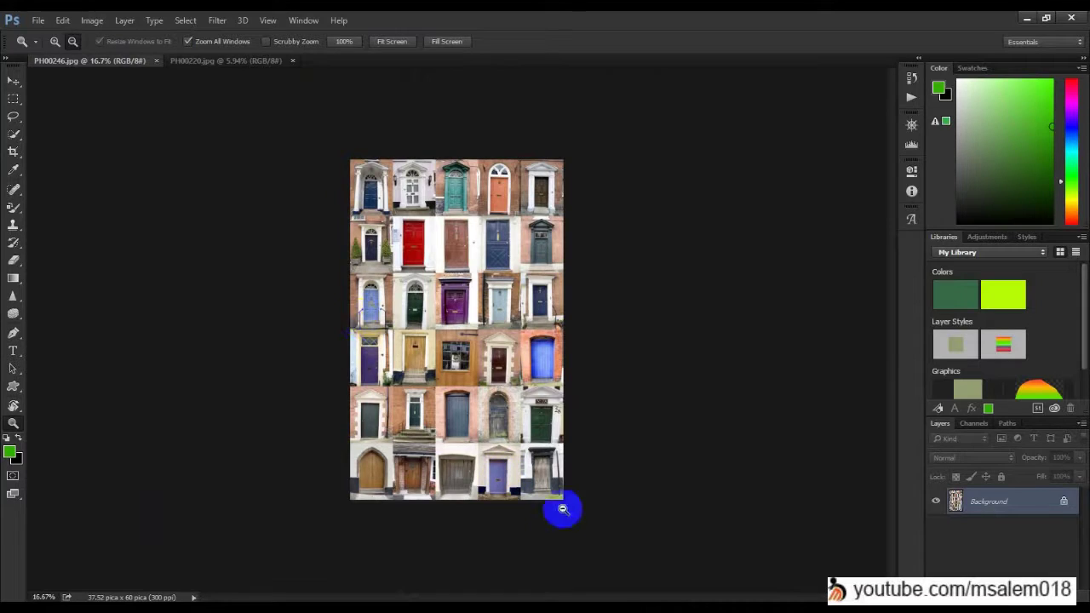
left_click(225, 63)
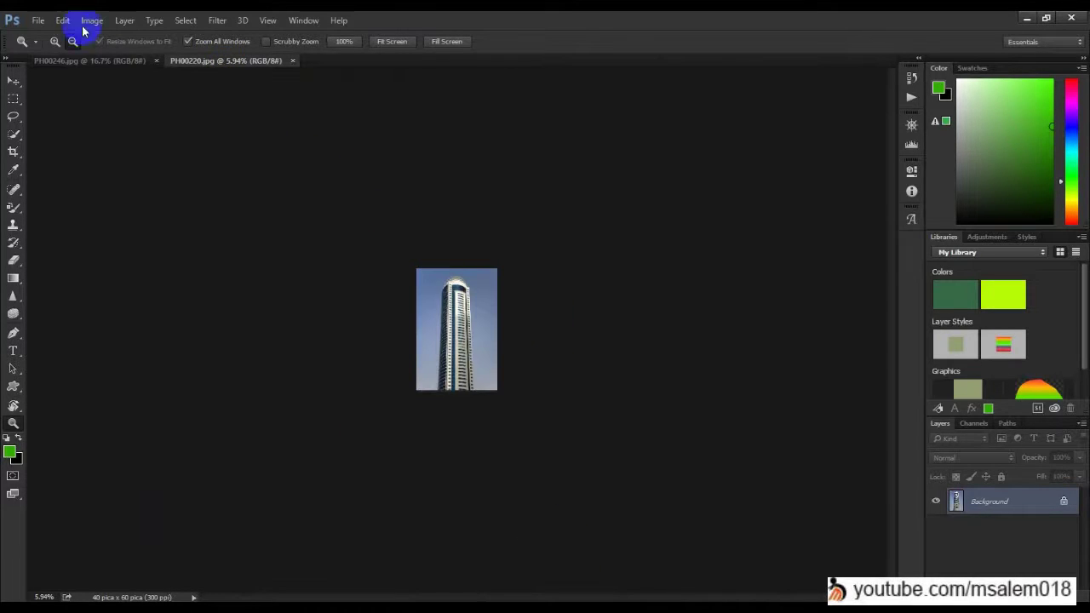
left_click(86, 63)
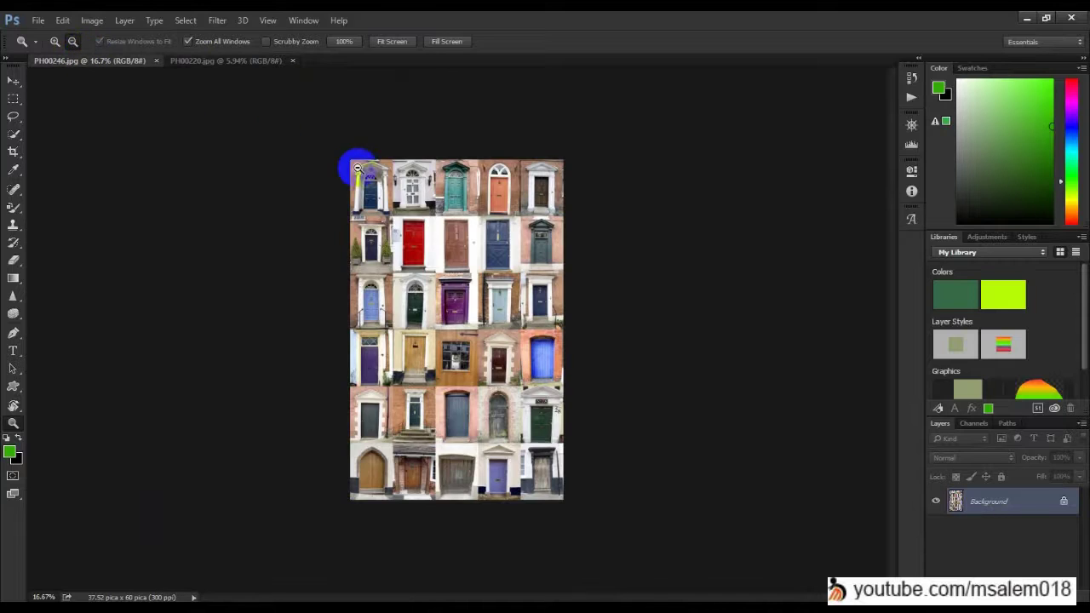
Step: Zoom PH00220.jpg in around the tower's upper part to about 129%, and zoom both images out until it is at 100%
left_click(209, 65)
mouse_move(477, 324)
left_mouse_down()
mouse_move(486, 333)
mouse_move(494, 323)
left_mouse_up()
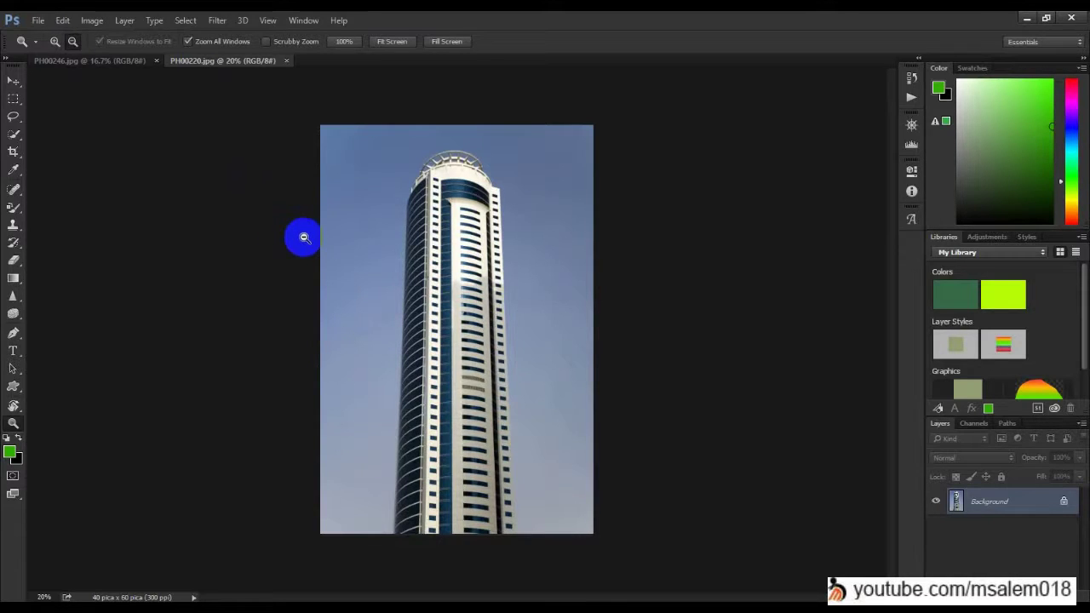
left_click(436, 153)
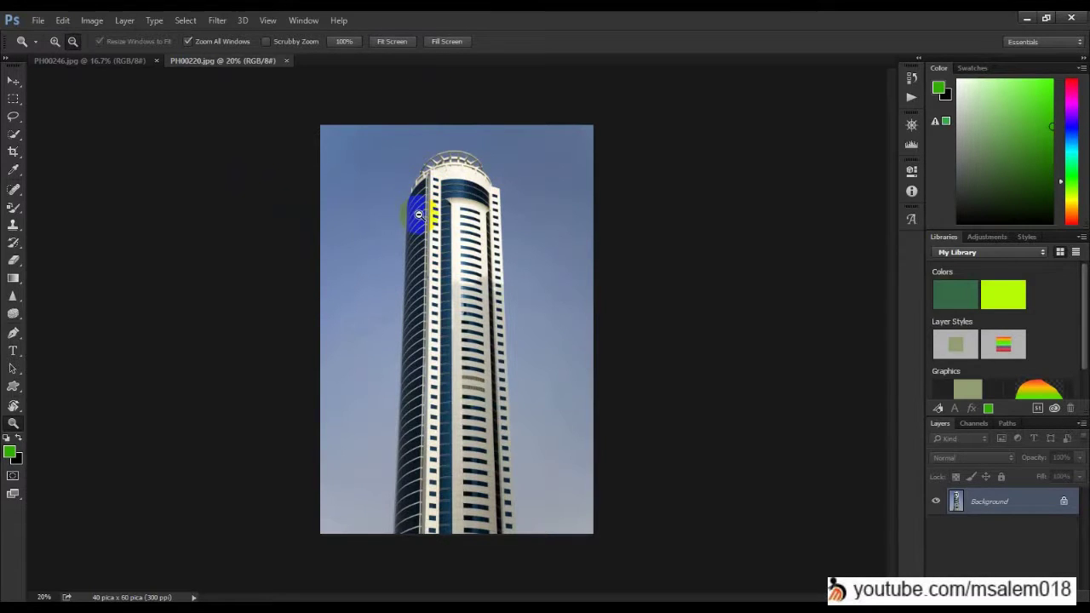
scroll(426, 223, "up", 2)
scroll(552, 243, "up", 5)
scroll(327, 161, "up", 8)
left_click_drag(327, 162, 312, 172)
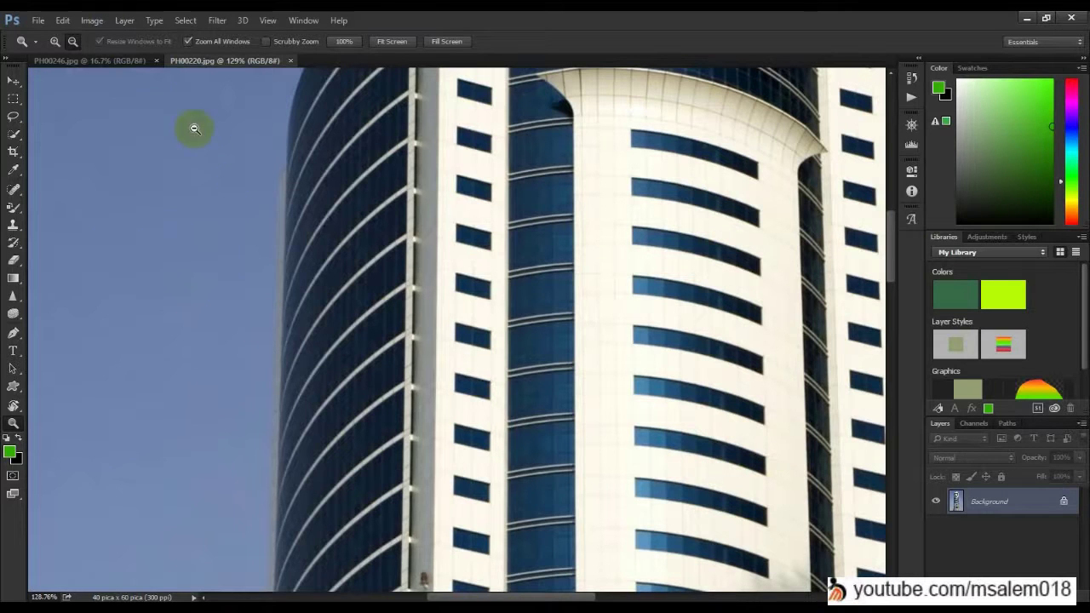
left_click(290, 234, "alt")
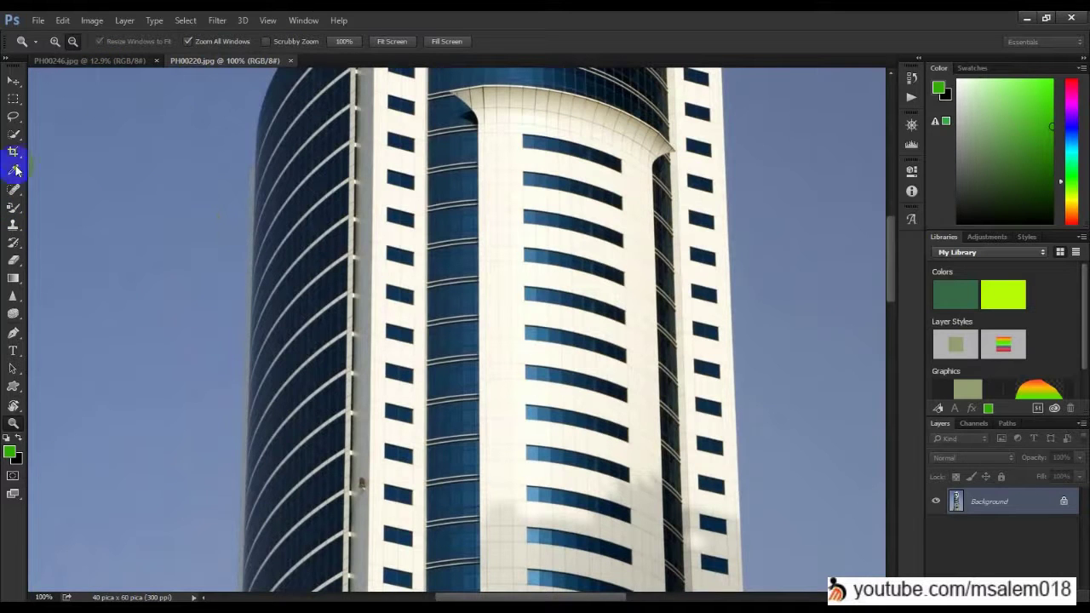
Step: Show PH00246.jpg at 100%, then with Fit Screen, and finally with Fill Screen
left_click(102, 60)
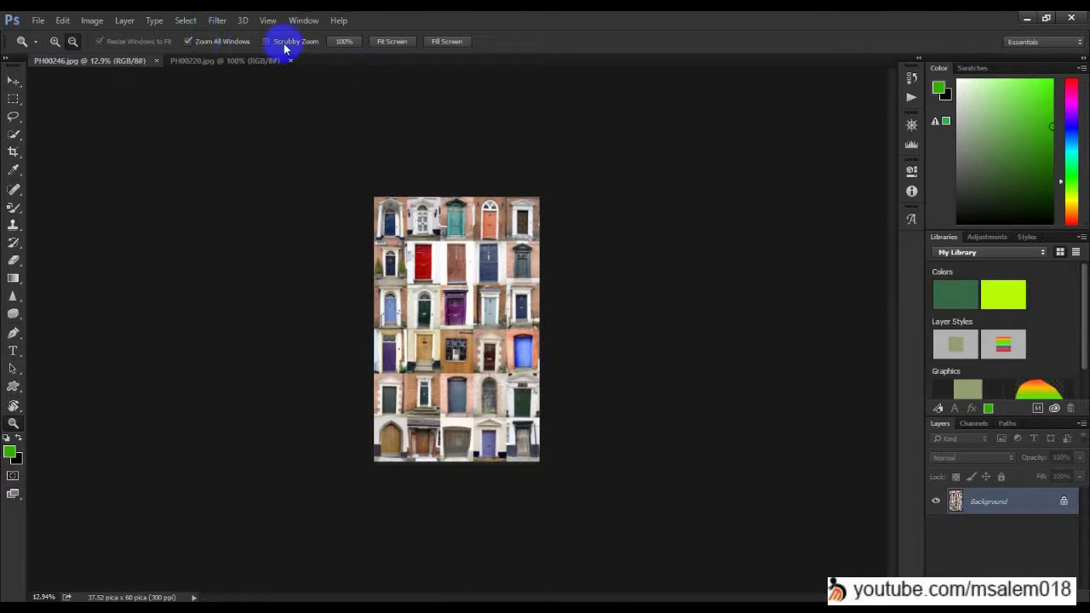
left_click(349, 42)
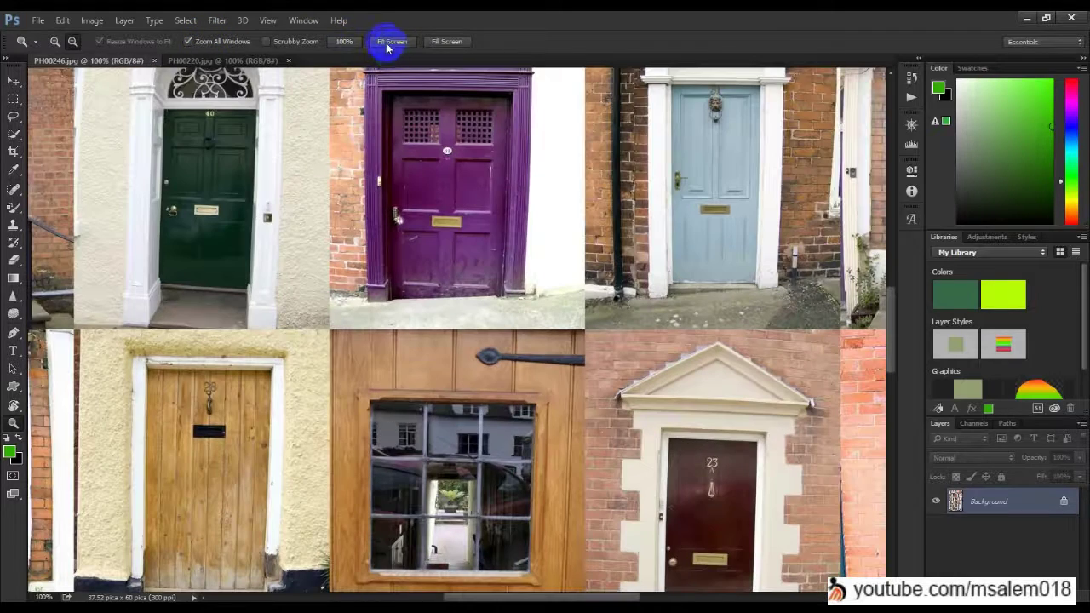
left_click(399, 44)
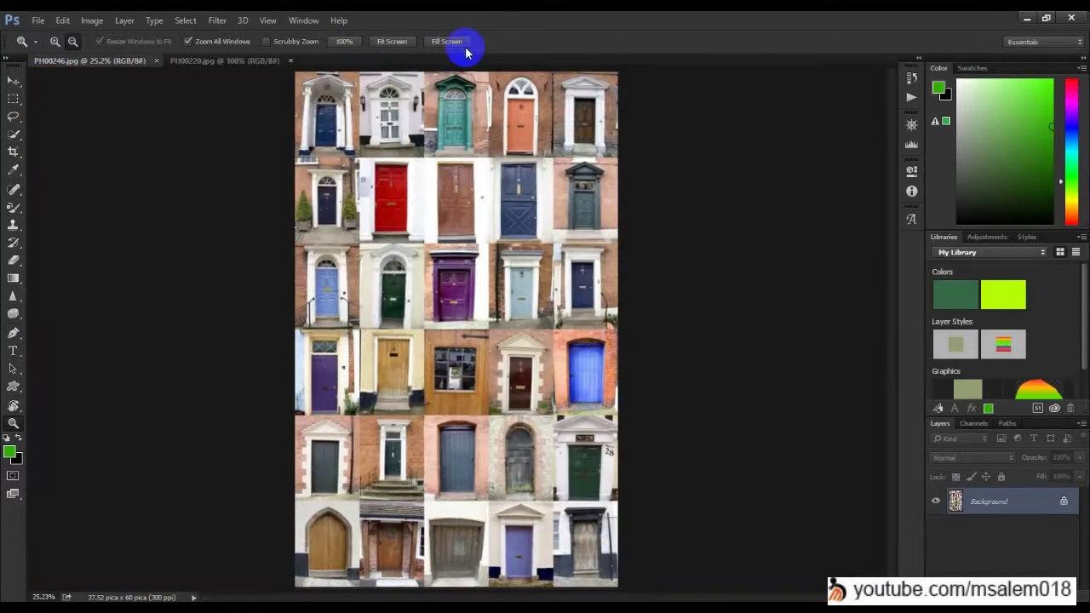
left_click(548, 316)
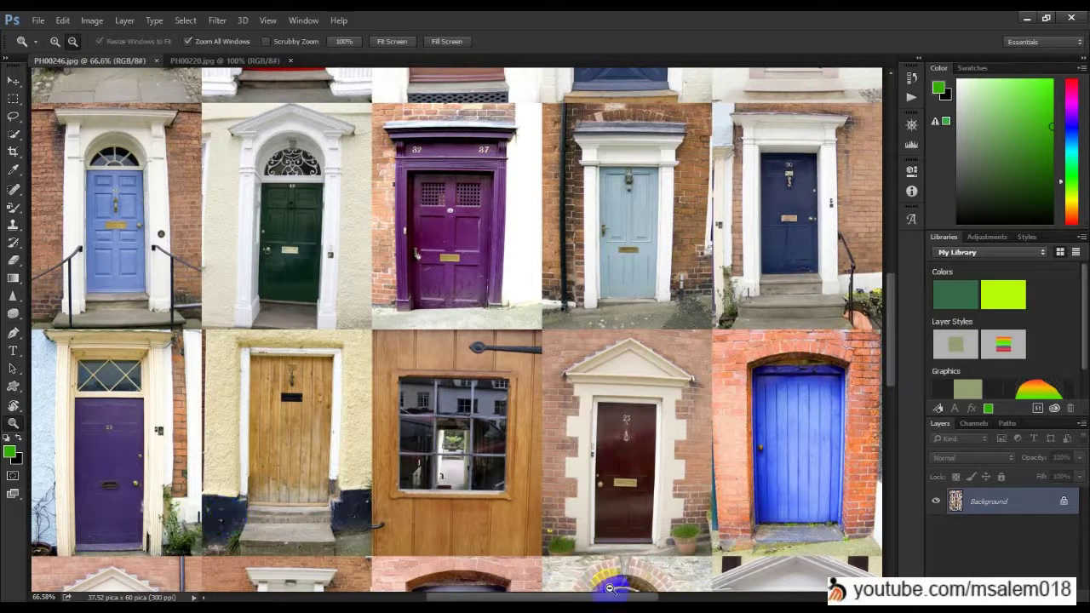
Step: Pan the screen-filling doors image sideways and vertically to bring its upper rows of doors into view
left_click_drag(608, 599, 585, 598)
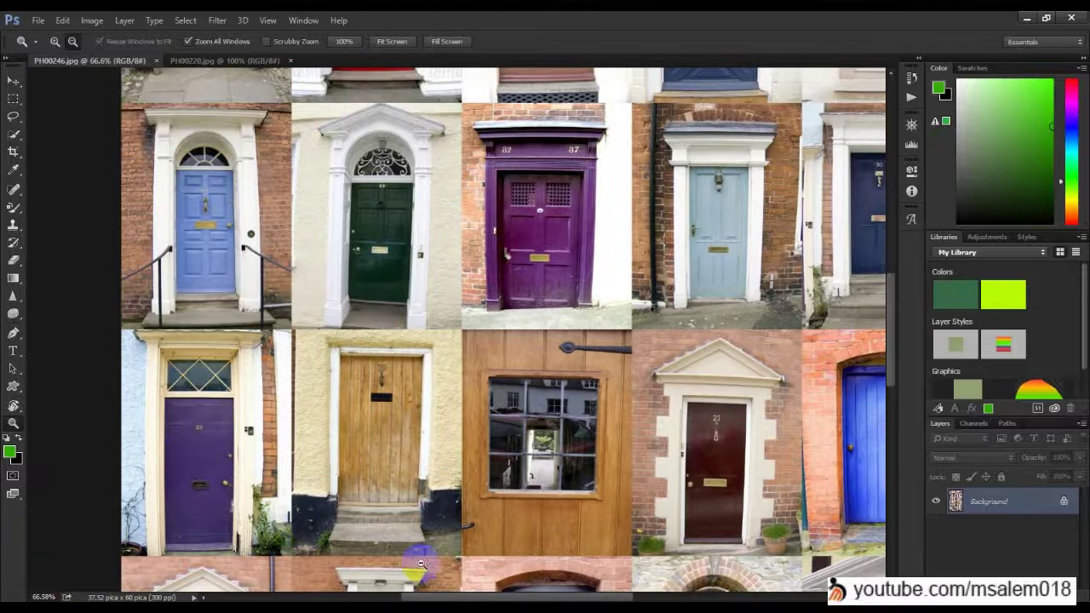
mouse_move(891, 342)
left_mouse_down()
mouse_move(878, 306)
mouse_move(890, 352)
left_mouse_up()
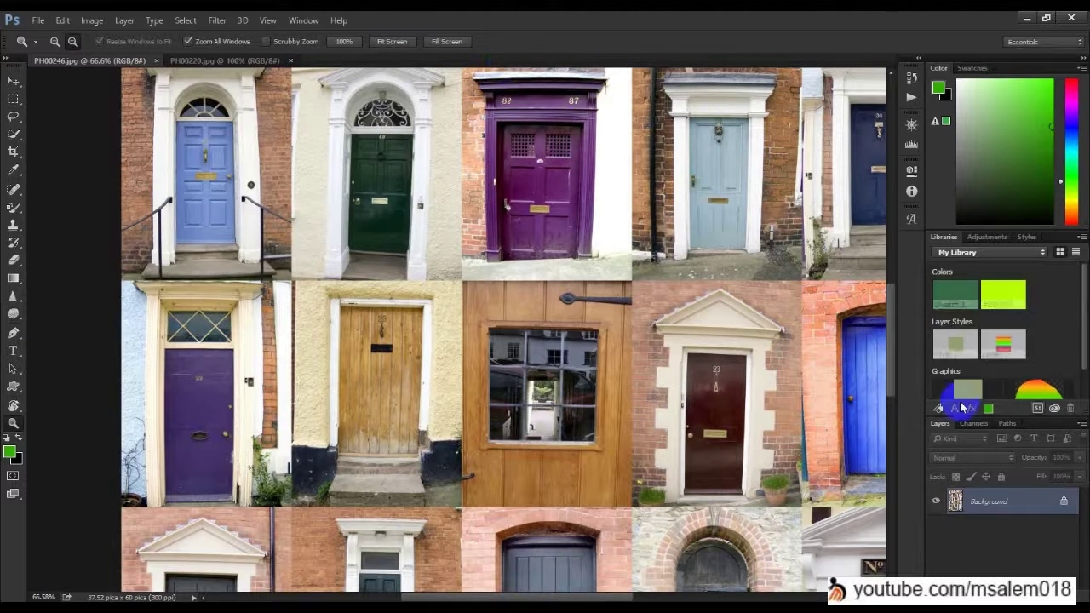
left_click_drag(886, 348, 879, 294)
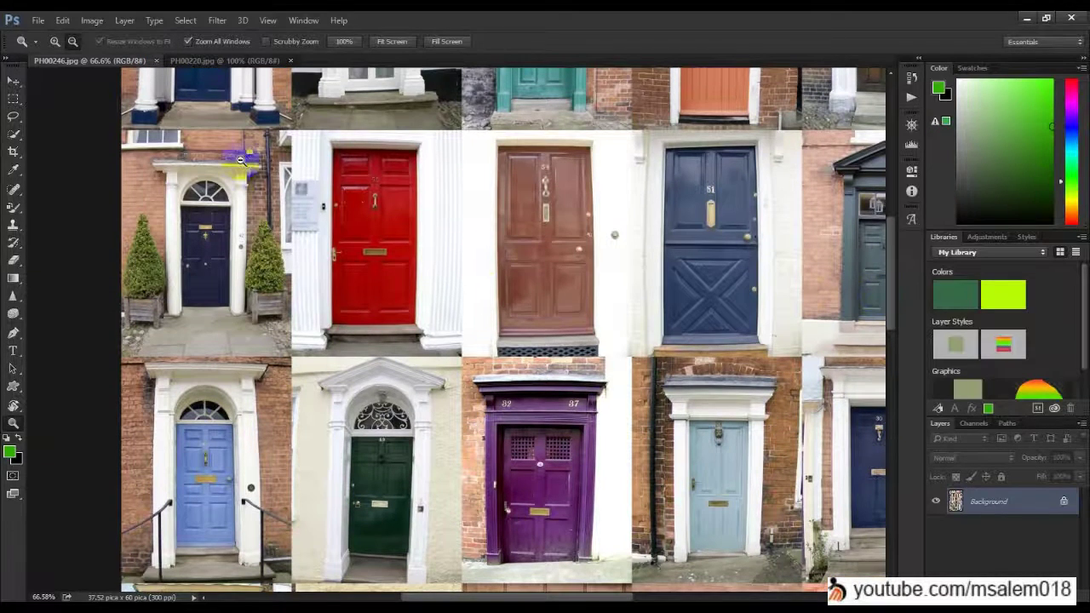
Step: Show PH00220.jpg, highlight "graphic tablet" in the Word course outline, and return to Photoshop
left_click(184, 62)
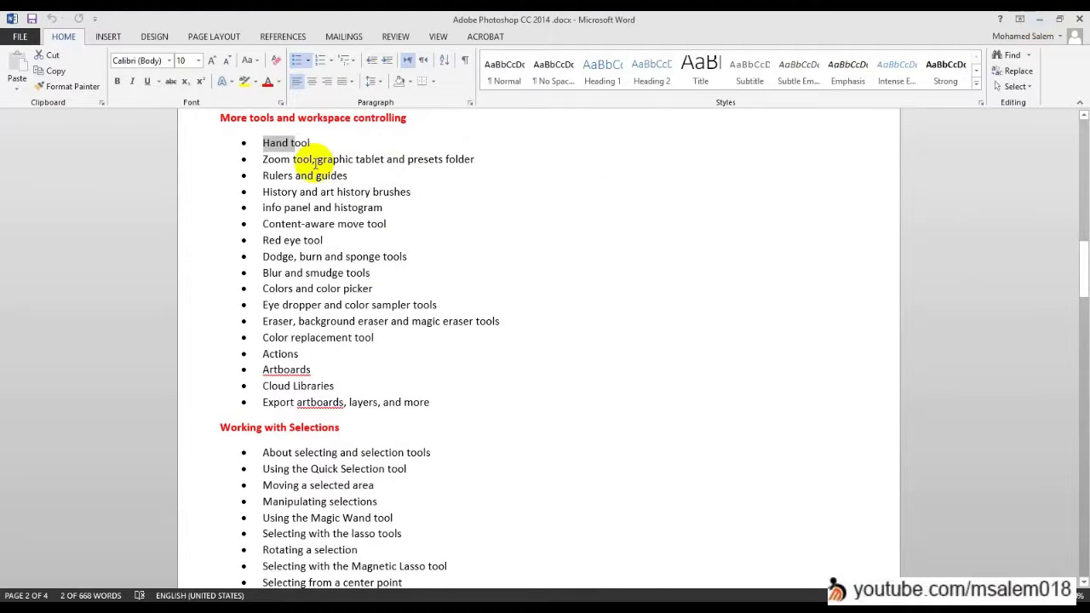
left_click_drag(318, 161, 384, 161)
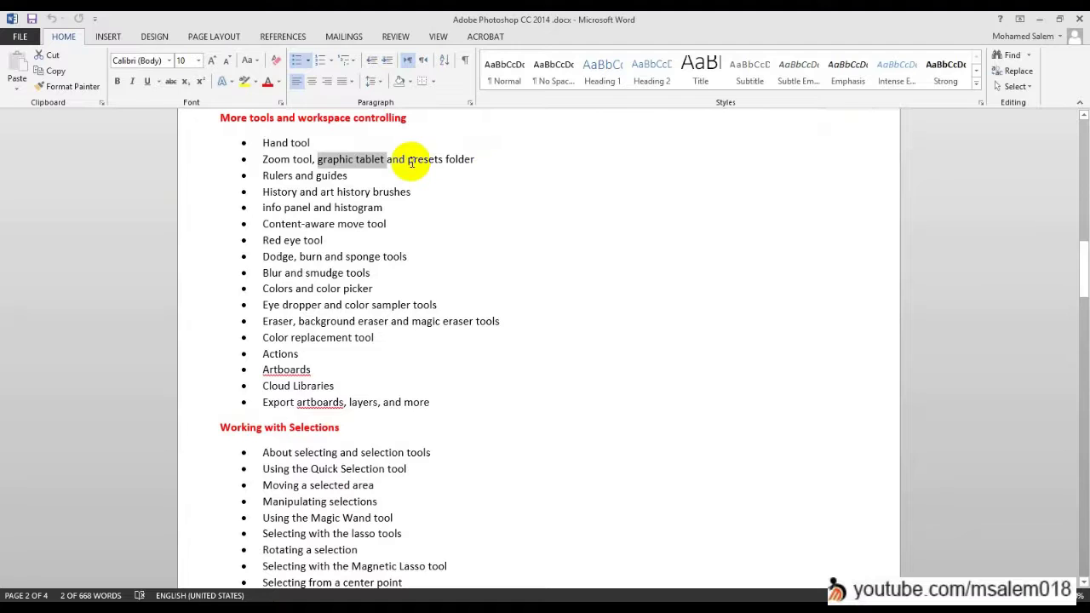
left_click(1039, 19)
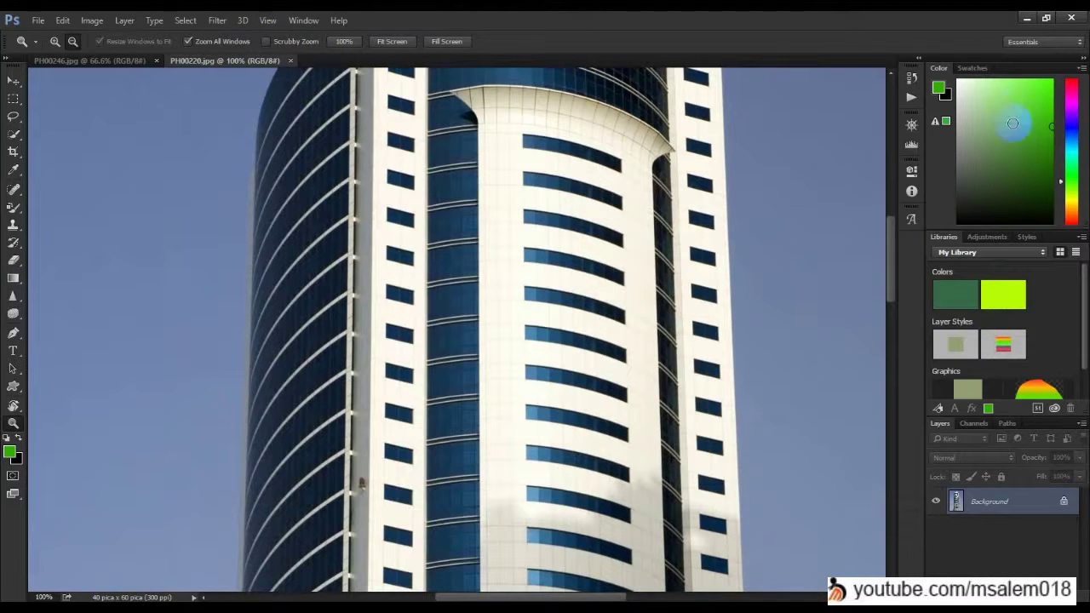
Step: Show the colour swatches, view the Gradient Editor's presets and their preset options, and cancel the editor
left_click(970, 68)
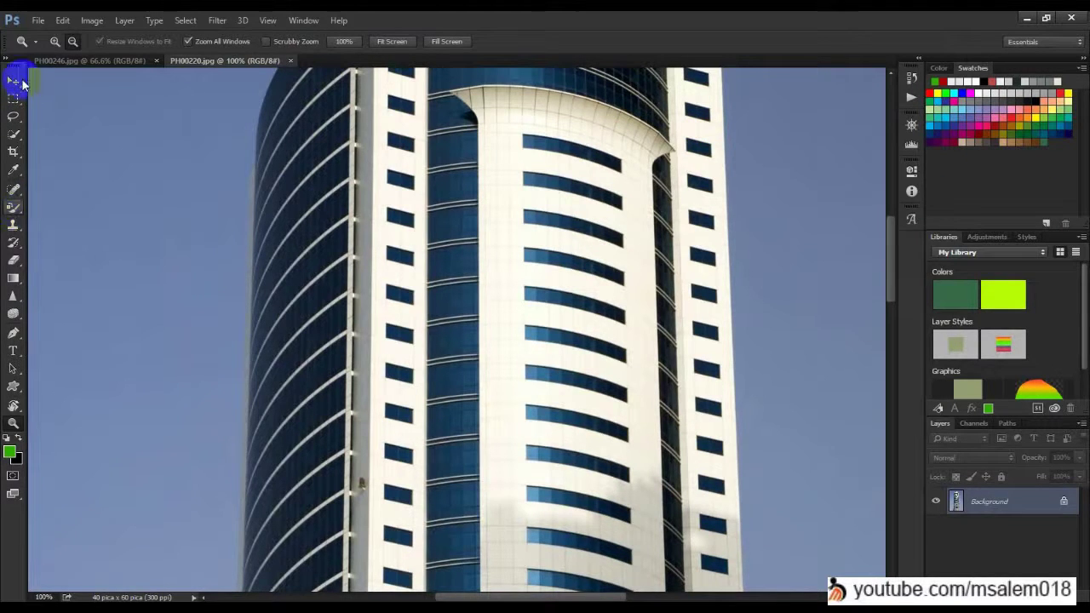
left_click(13, 278)
left_click(72, 44)
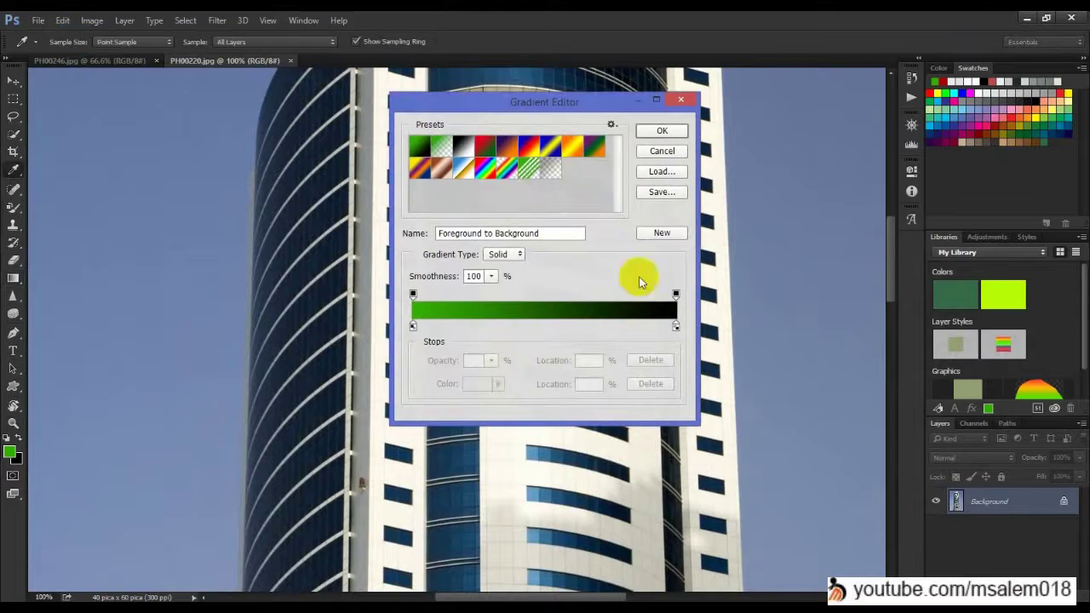
left_click_drag(556, 160, 578, 202)
left_click(610, 125)
left_click(597, 210)
left_click(660, 151)
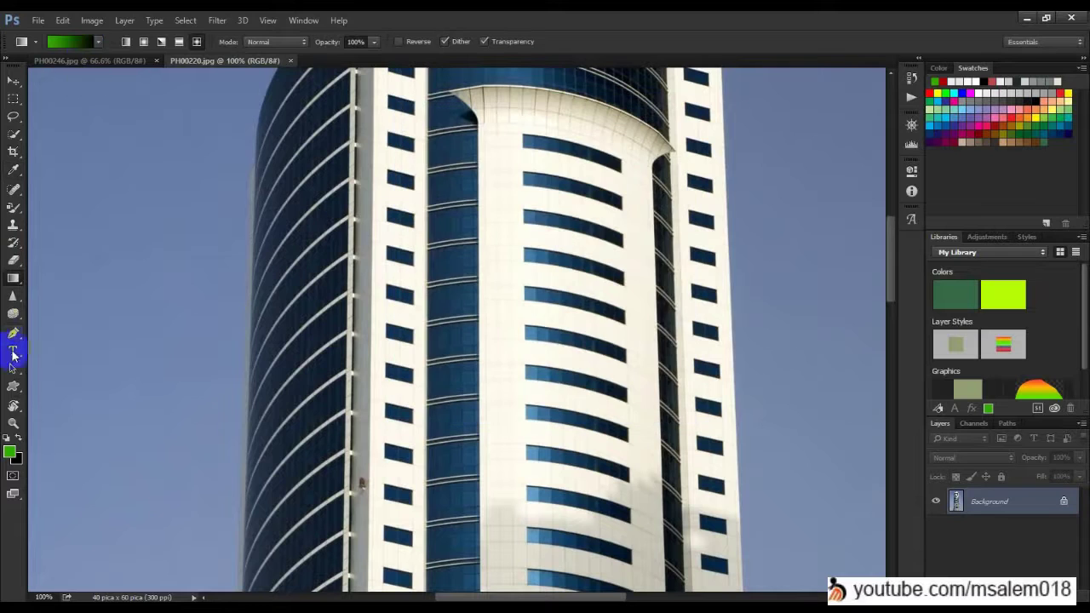
Step: Draw a green flower custom shape about 452 by 404 px across the tower's curved glass side, and undo it
left_click(13, 388)
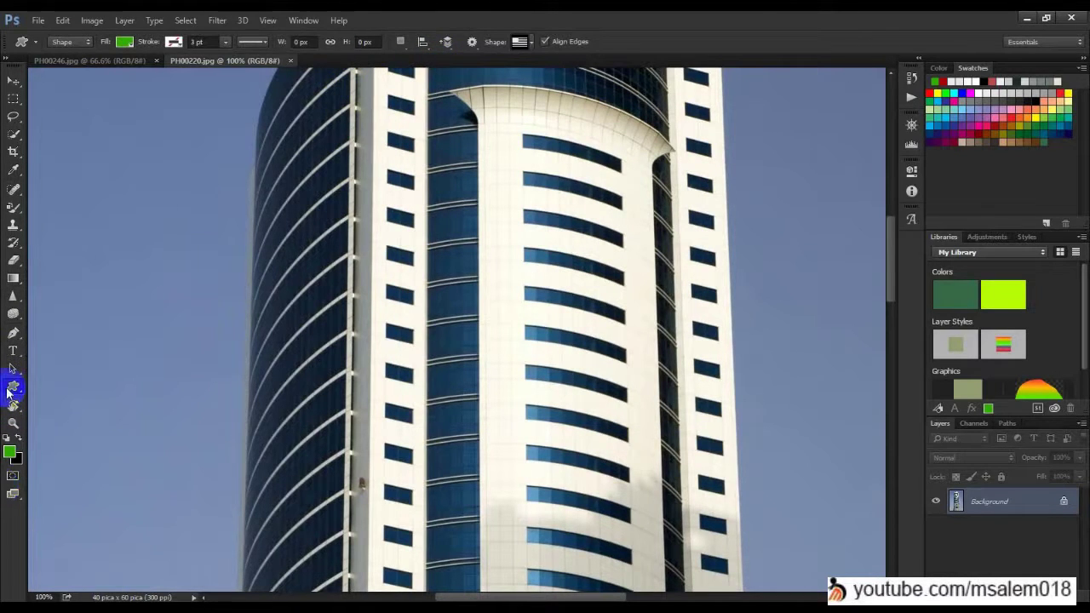
left_click(11, 389)
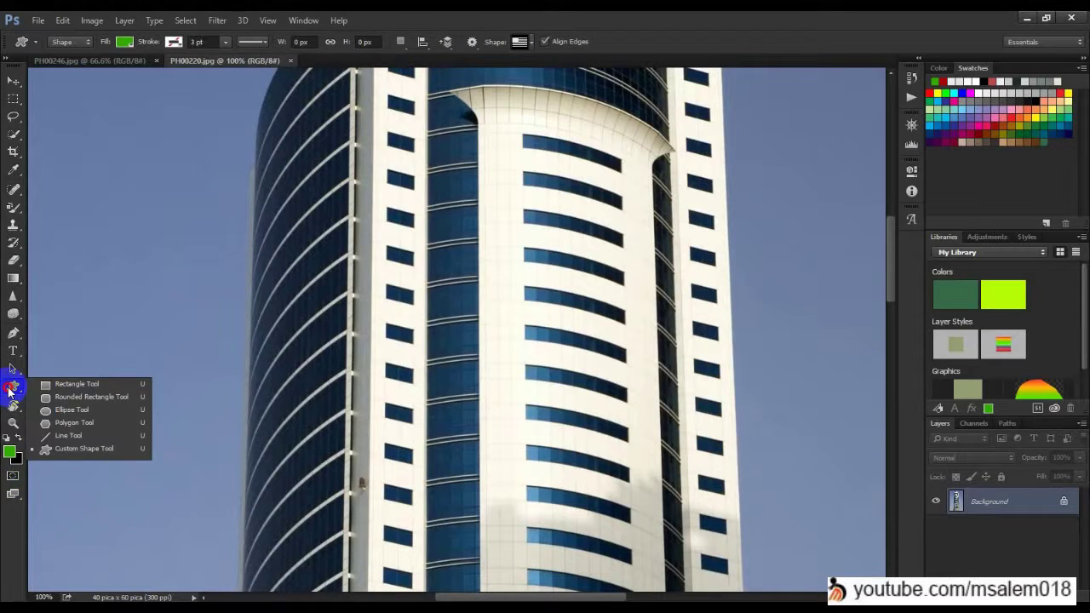
left_click(44, 448)
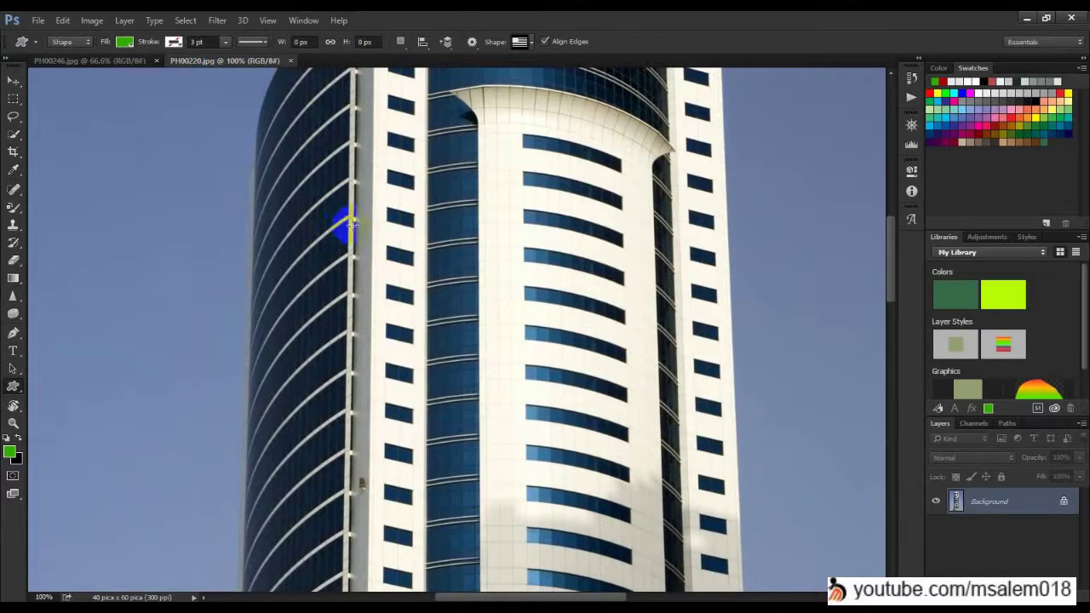
left_click(266, 43)
left_click(494, 51)
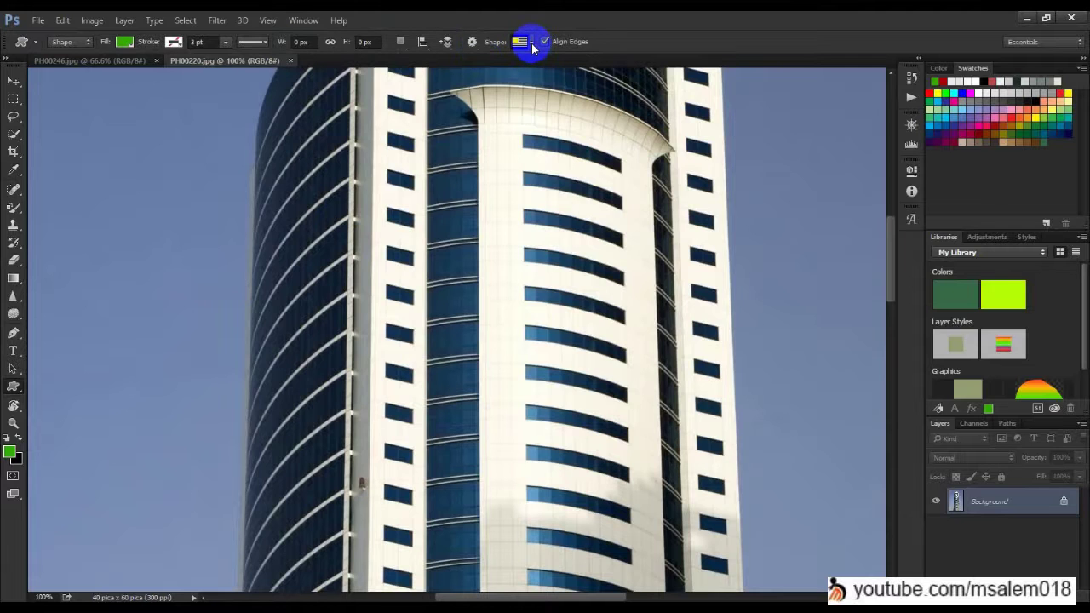
left_click(536, 48)
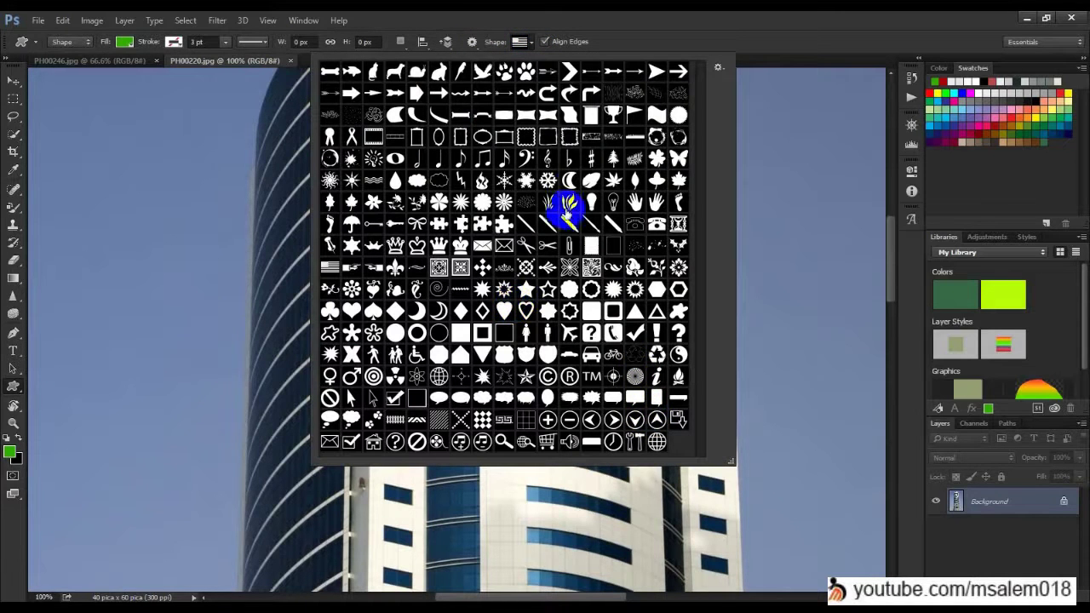
left_click(483, 204)
left_click_drag(137, 218, 476, 460)
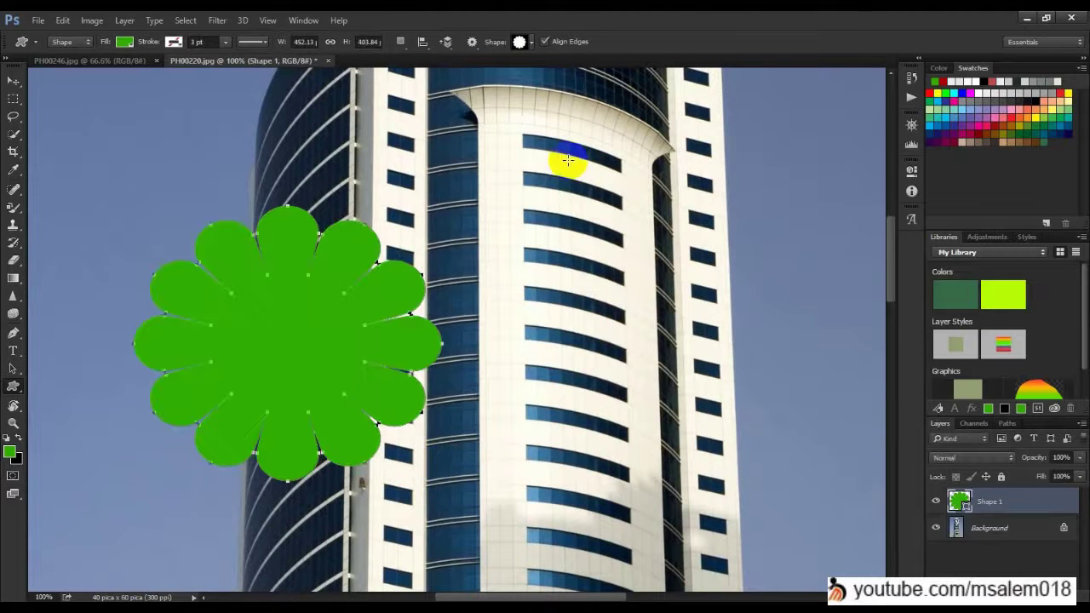
key("ctrl+z")
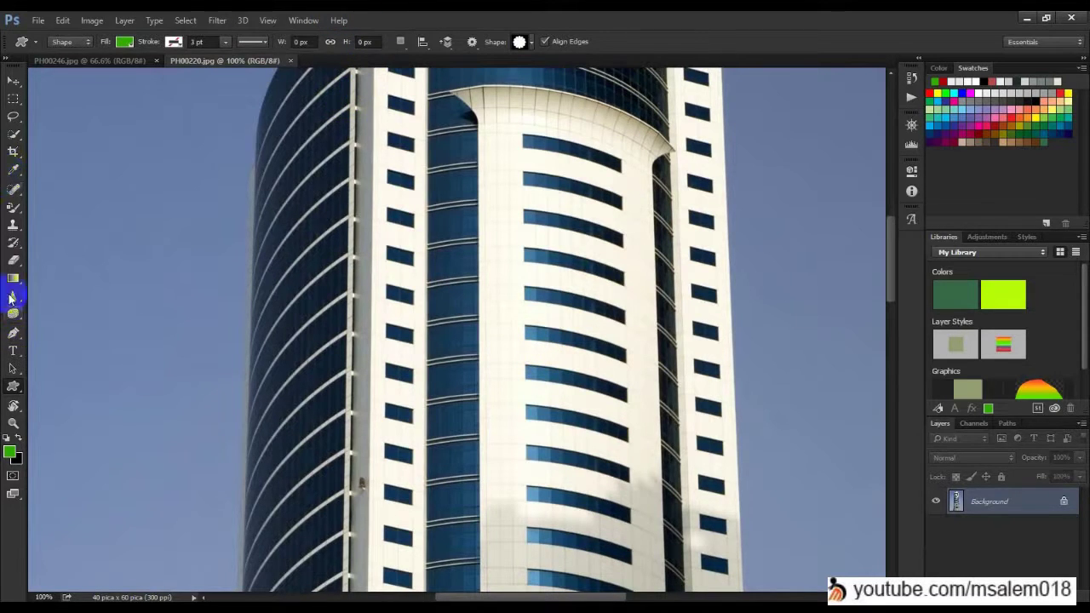
Step: Recolour the starting colour stop of the green-to-black gradient dark blue in the Gradient Editor
left_click(13, 279)
left_click(51, 41)
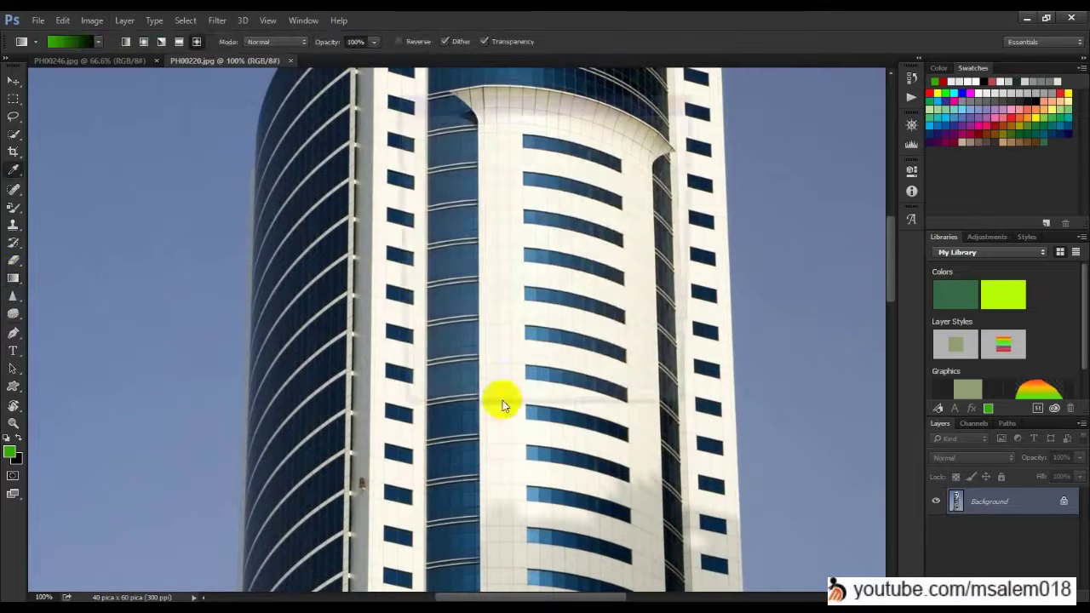
double_click(413, 326)
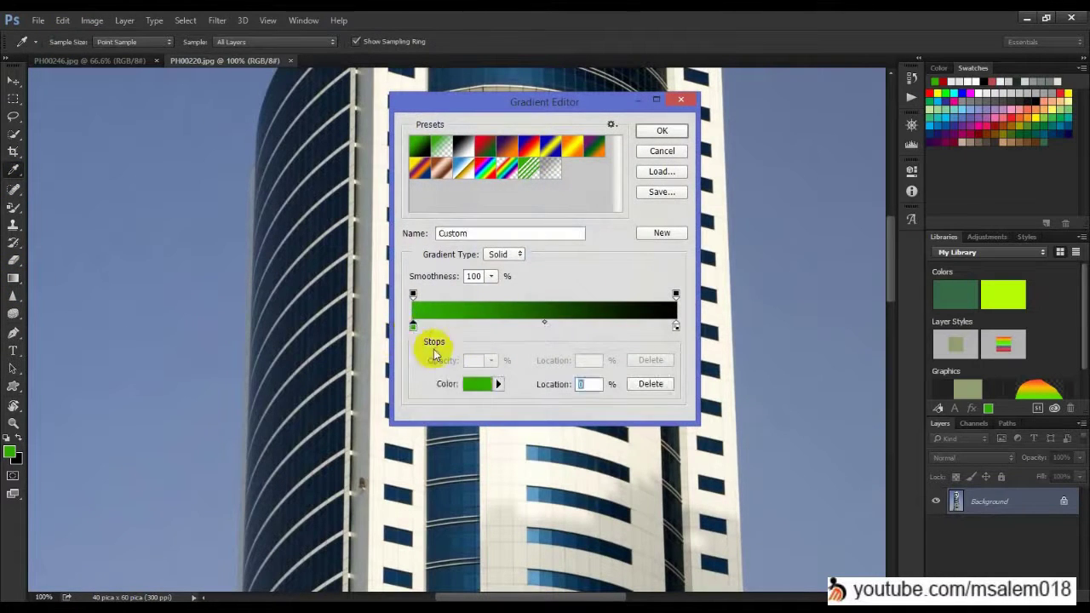
left_click(510, 339)
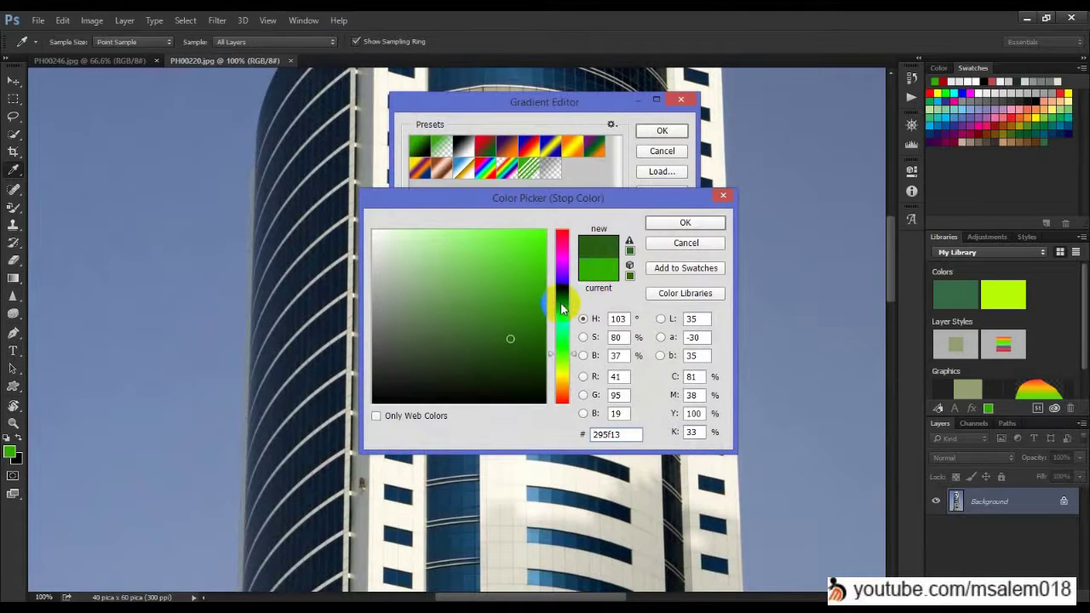
left_click(561, 302)
left_click(685, 222)
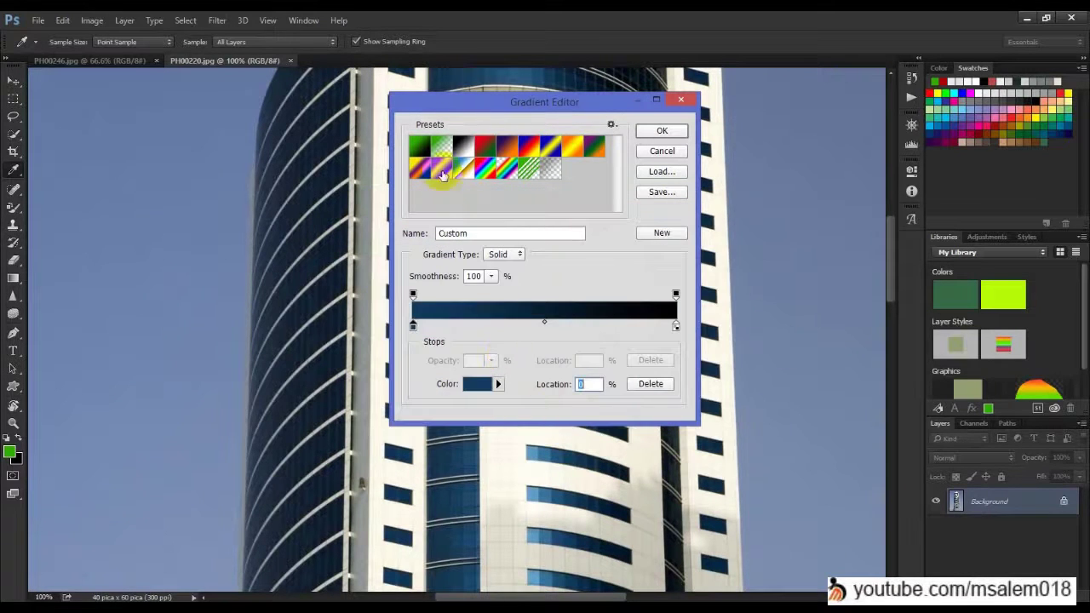
Step: Try the Blue, Yellow, Blue and Blue, Red, Yellow gradients, replace the presets with Noise Samples, and cancel the editor
left_click(552, 150)
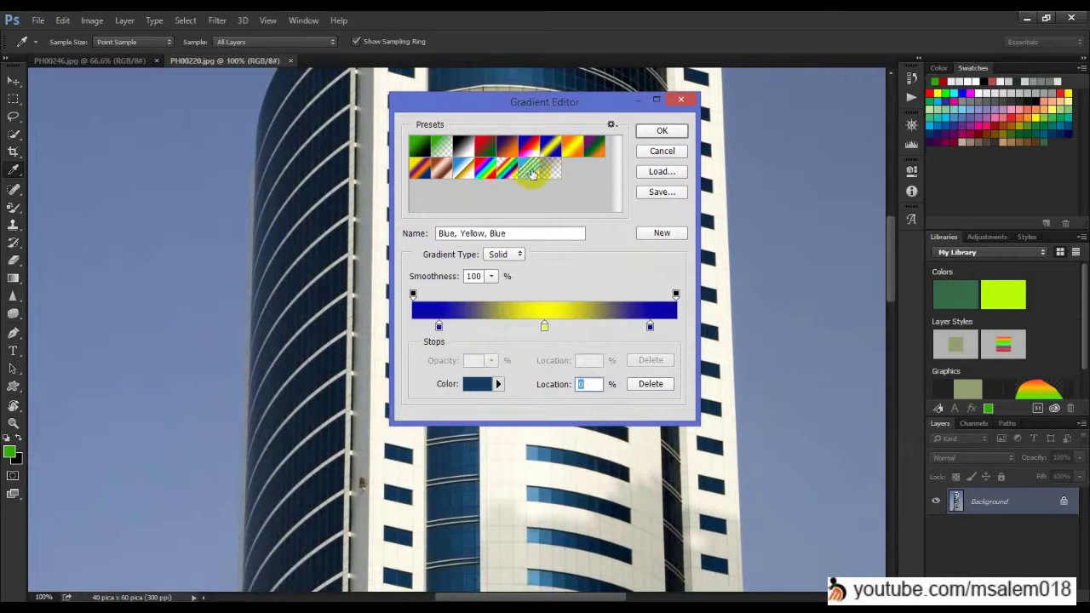
left_click(521, 151)
left_click(611, 124)
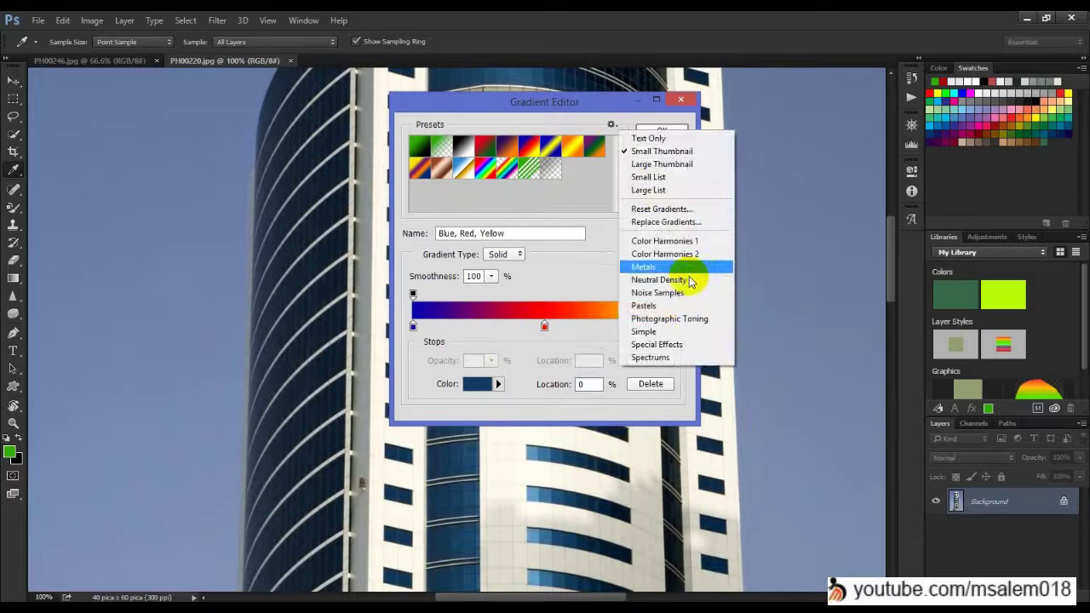
left_click(672, 293)
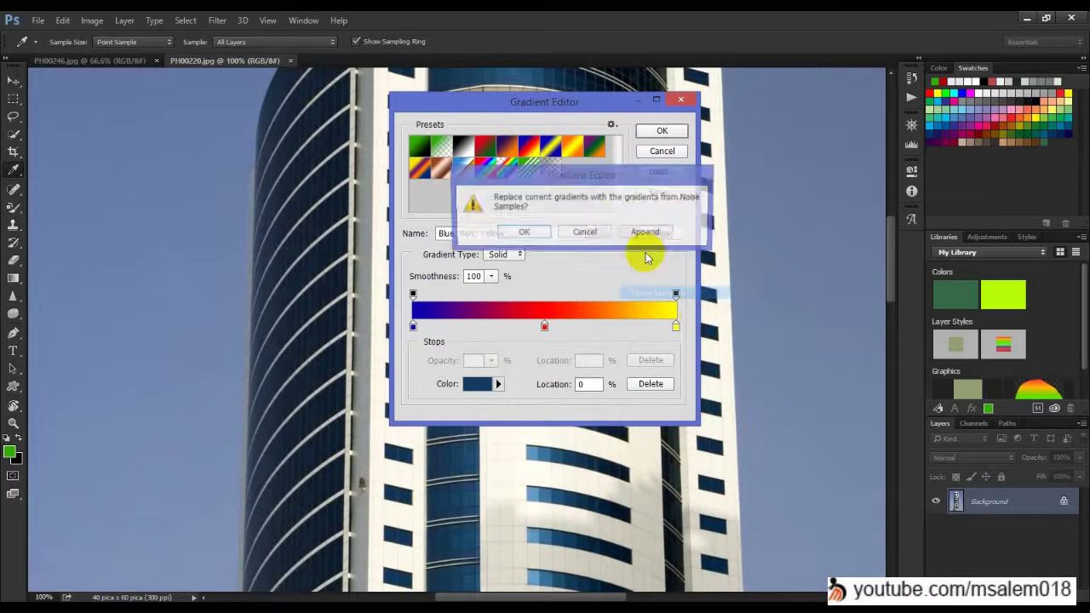
left_click(540, 233)
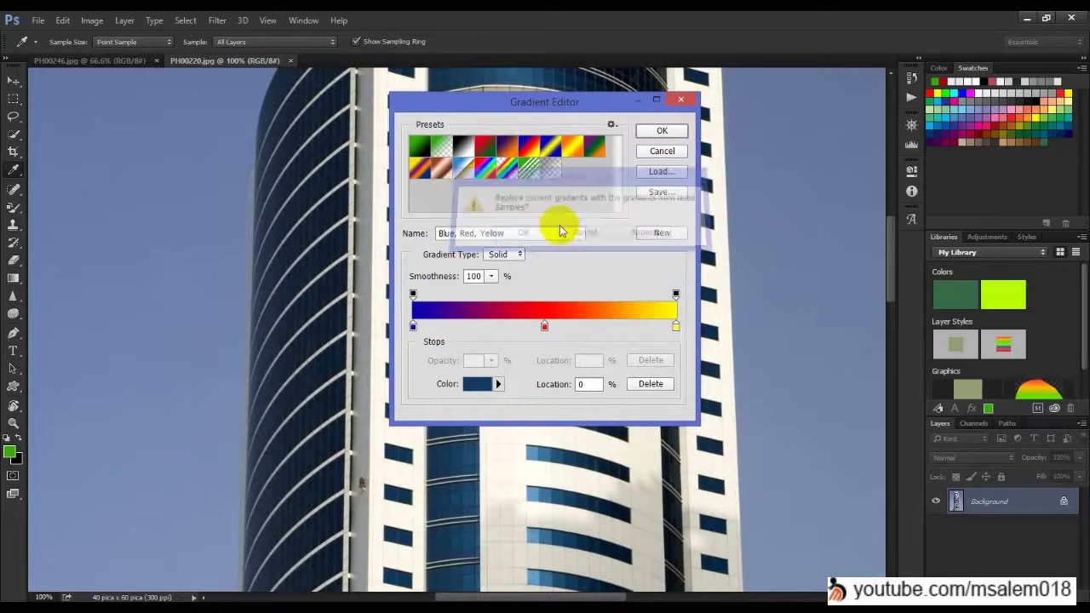
left_click(670, 159)
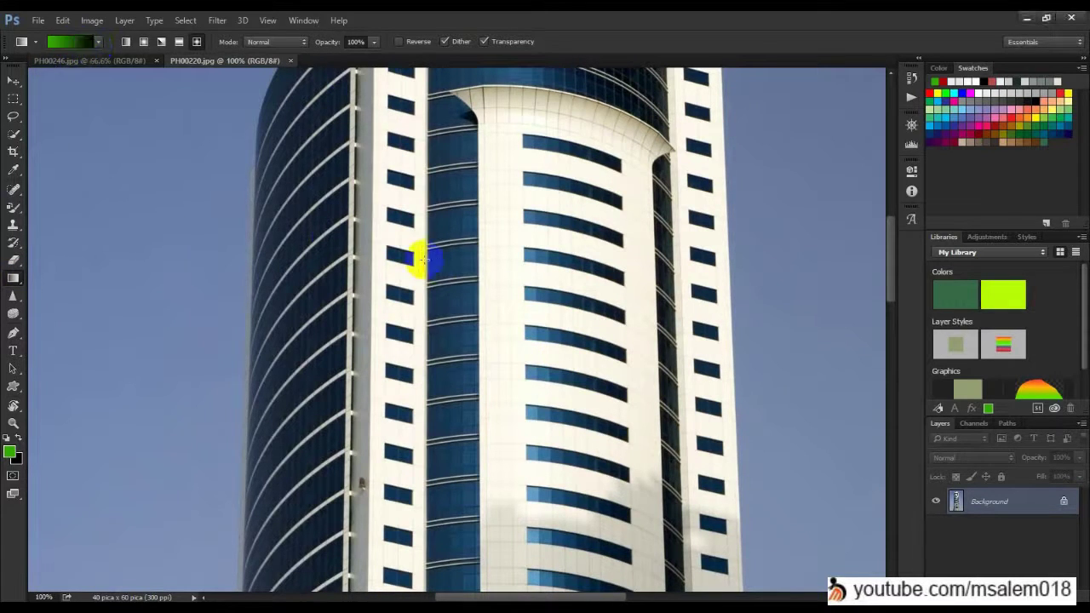
Step: Show where GRD gradient files can be loaded into the Gradient Editor, and cancel without loading any
left_click(78, 38)
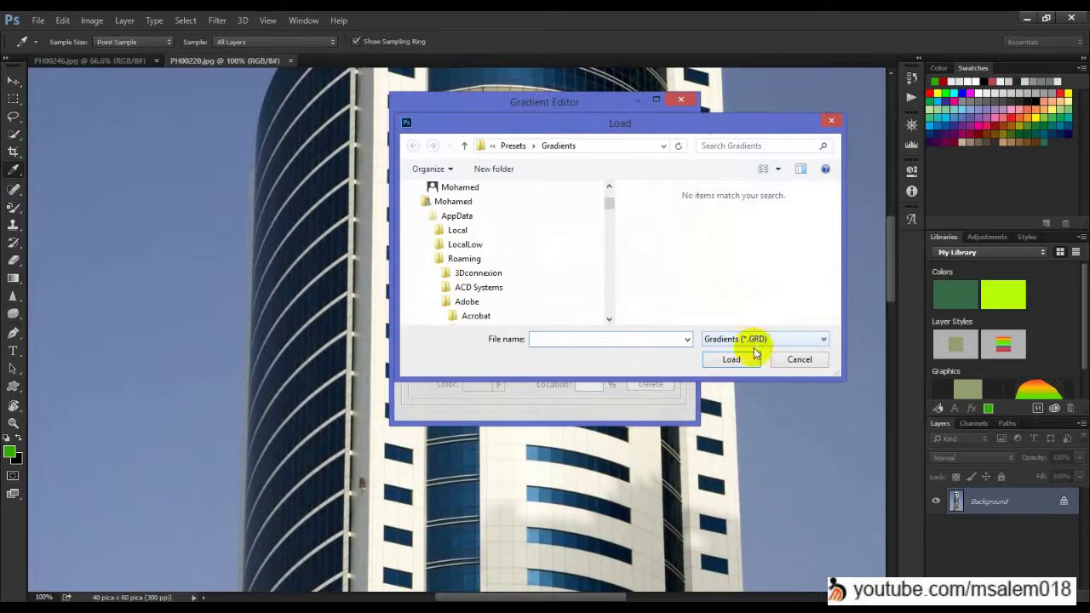
left_click(799, 359)
left_click(669, 151)
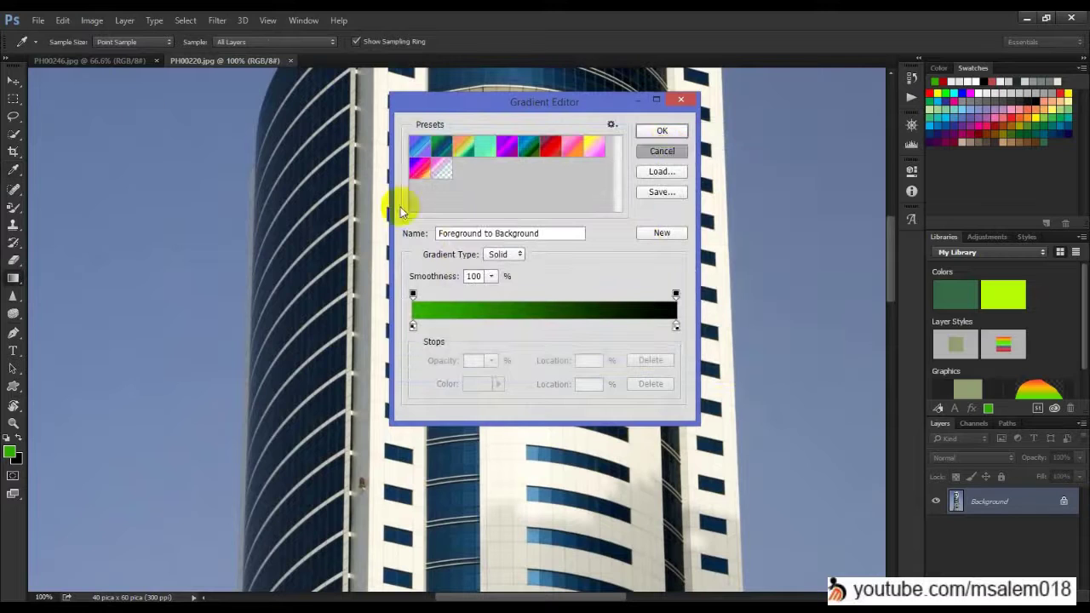
Step: Switch from the Color Replacement Tool to the Brush Tool, and show its Brush Tip Shape settings and brush options
left_click(16, 137)
right_click(17, 210)
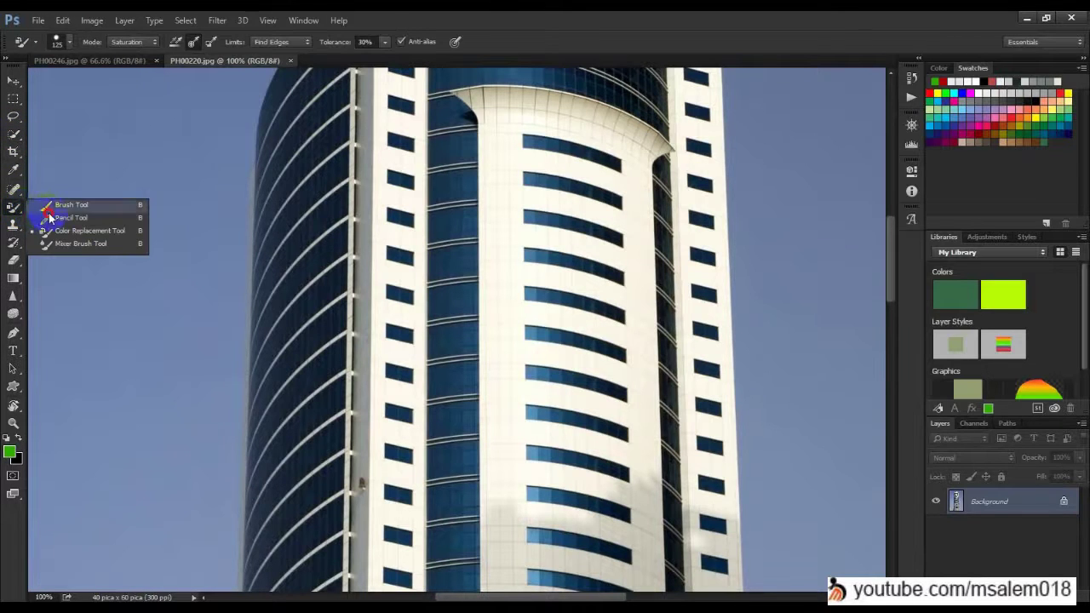
left_click(51, 205)
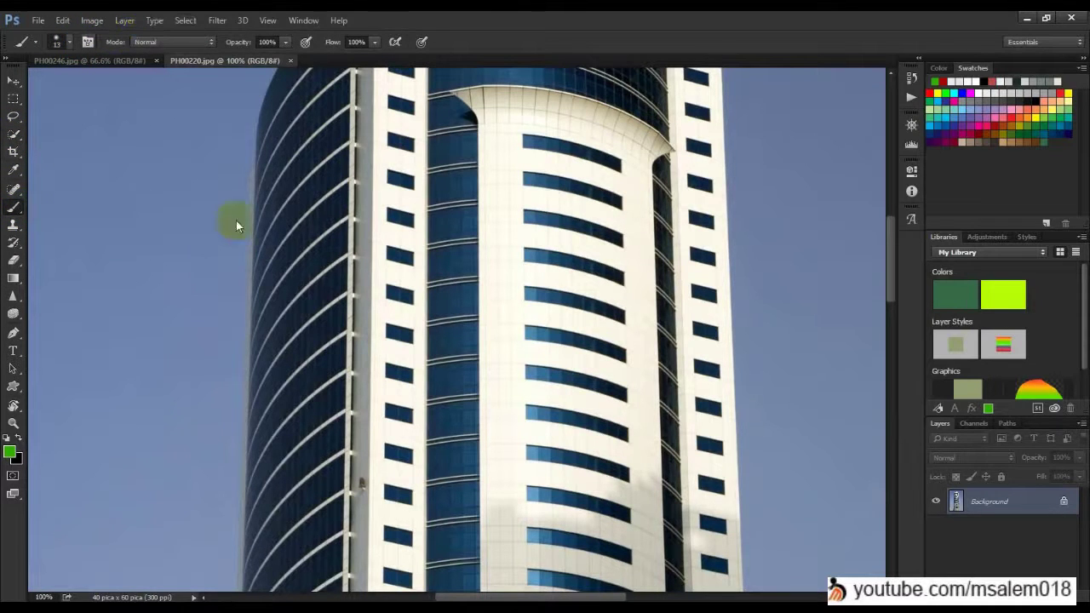
key("F5")
left_click(853, 279)
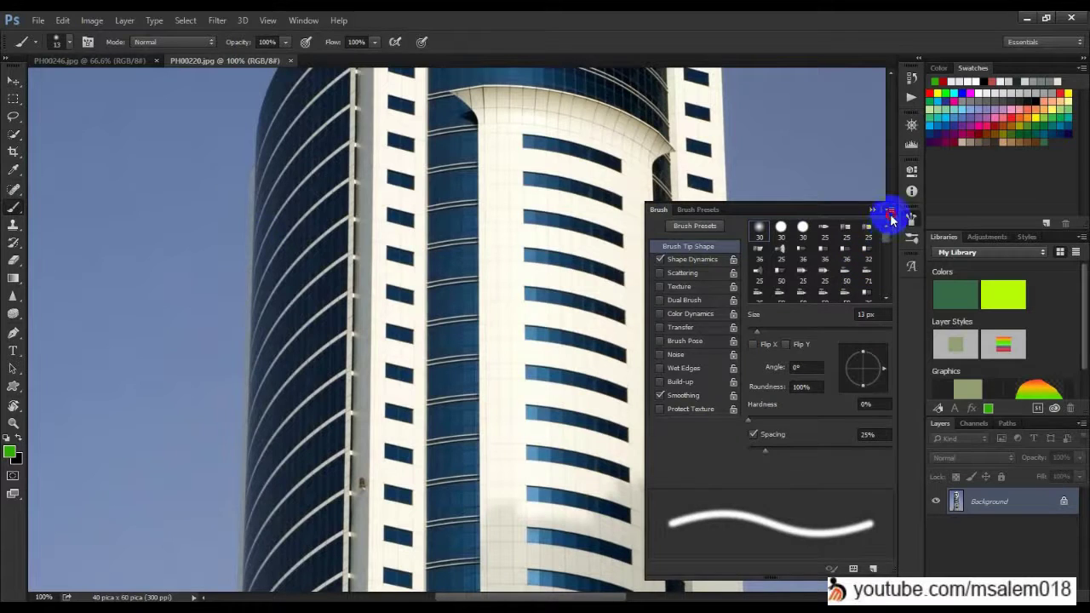
left_click(890, 211)
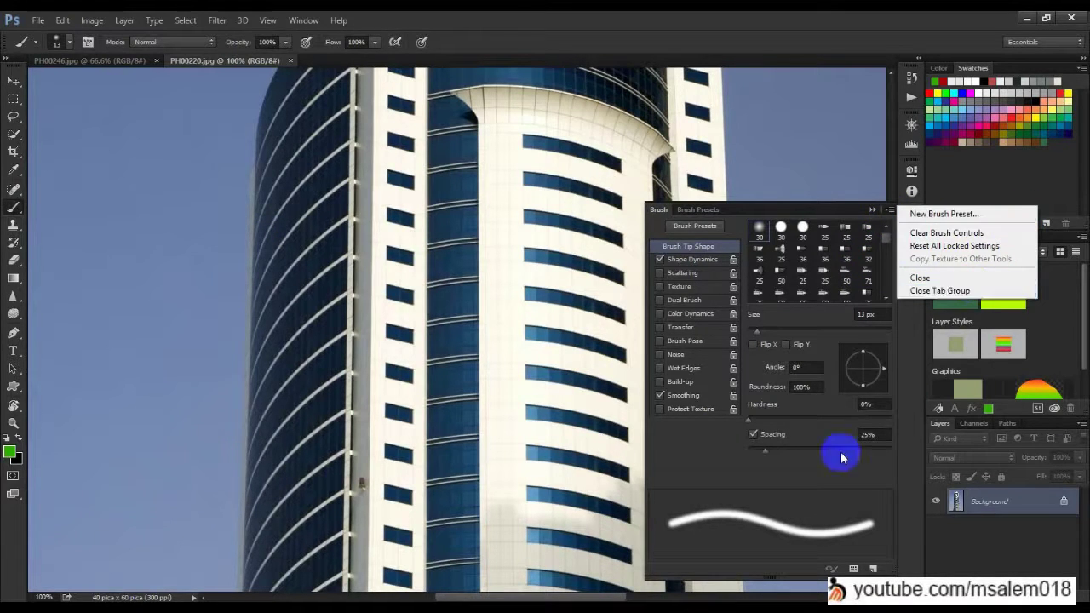
left_click(782, 492)
left_click(890, 210)
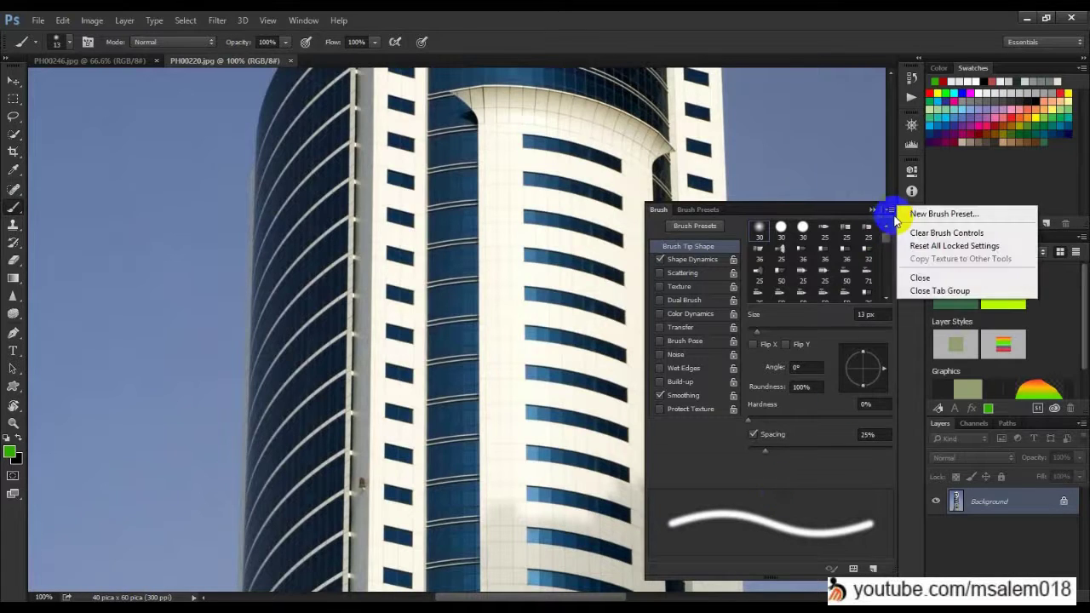
Step: View the brush presets and the Load dialog for ABR brush files, cancel loading, and collapse the presets
left_click(742, 214)
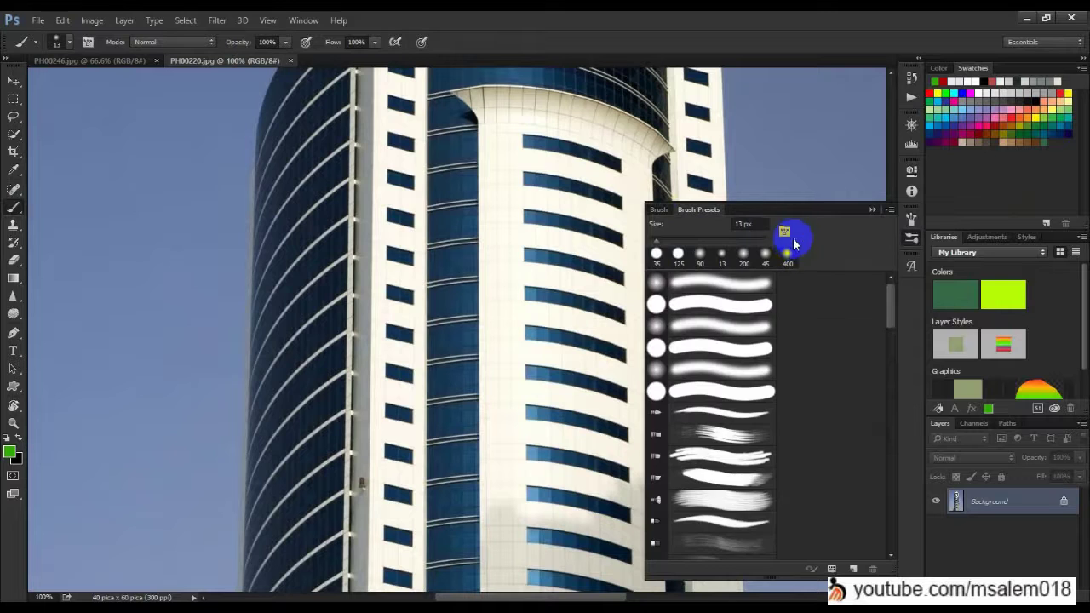
left_click(888, 210)
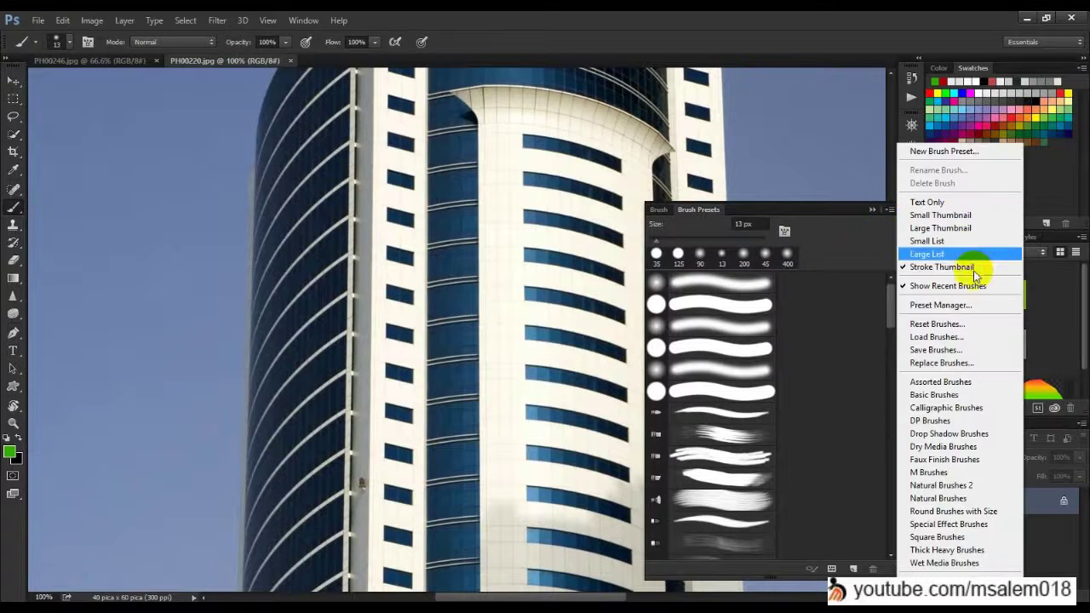
left_click(980, 339)
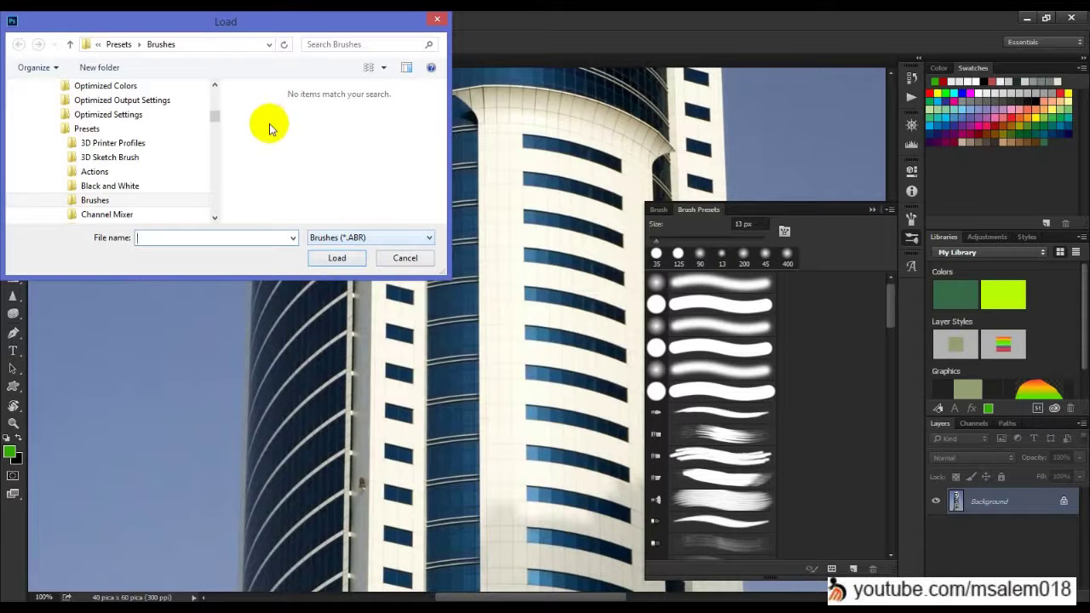
left_click(409, 259)
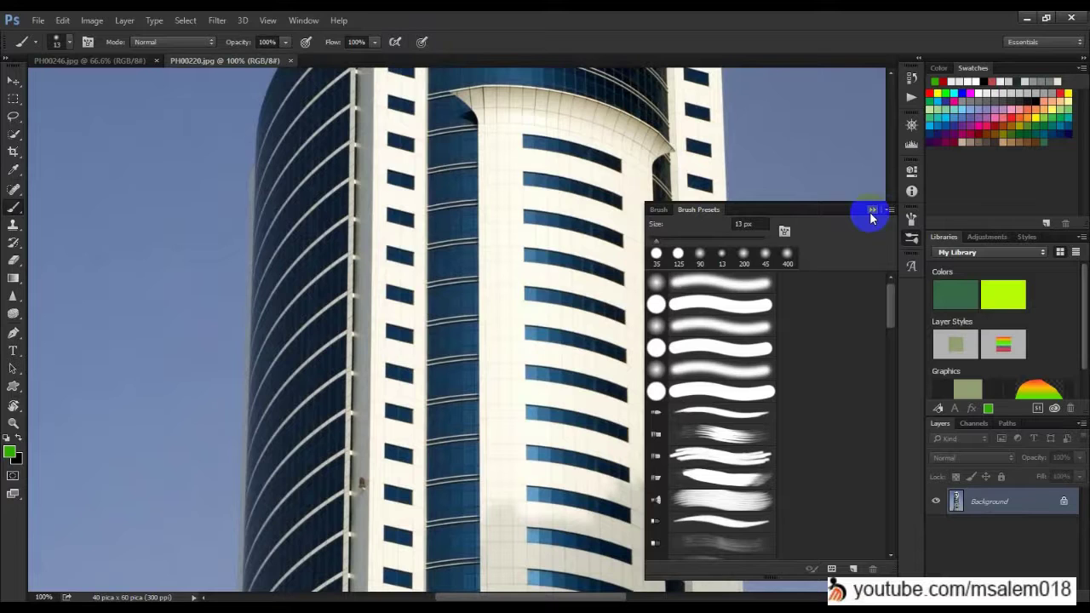
left_click(871, 211)
Step: Switch to File Explorer and open the Presets folder of Adobe Photoshop CC 2015 in Program Files on drive C
left_click(314, 602)
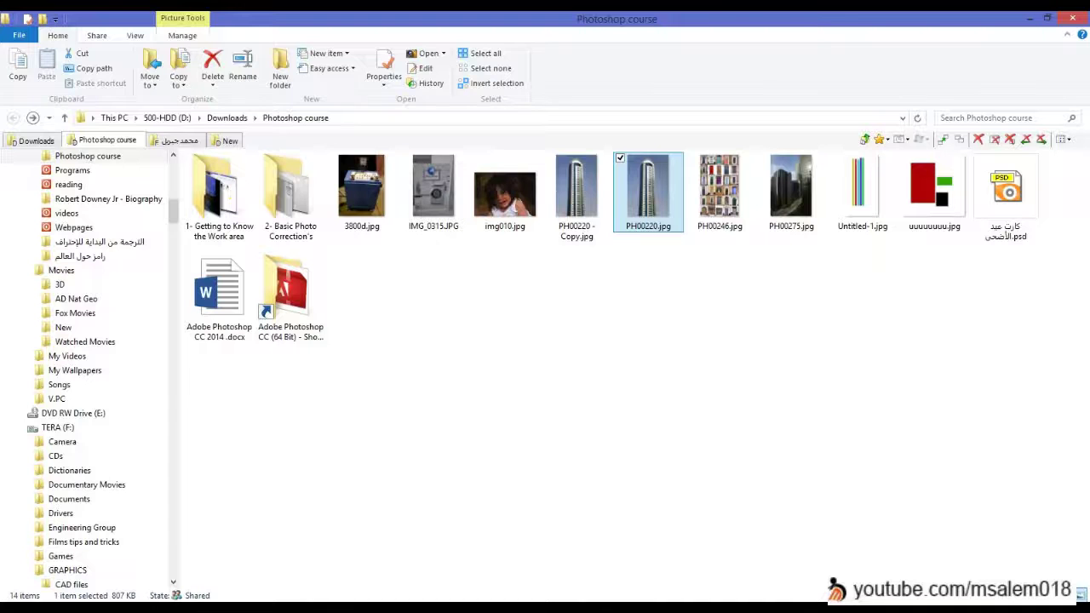
left_click(779, 601)
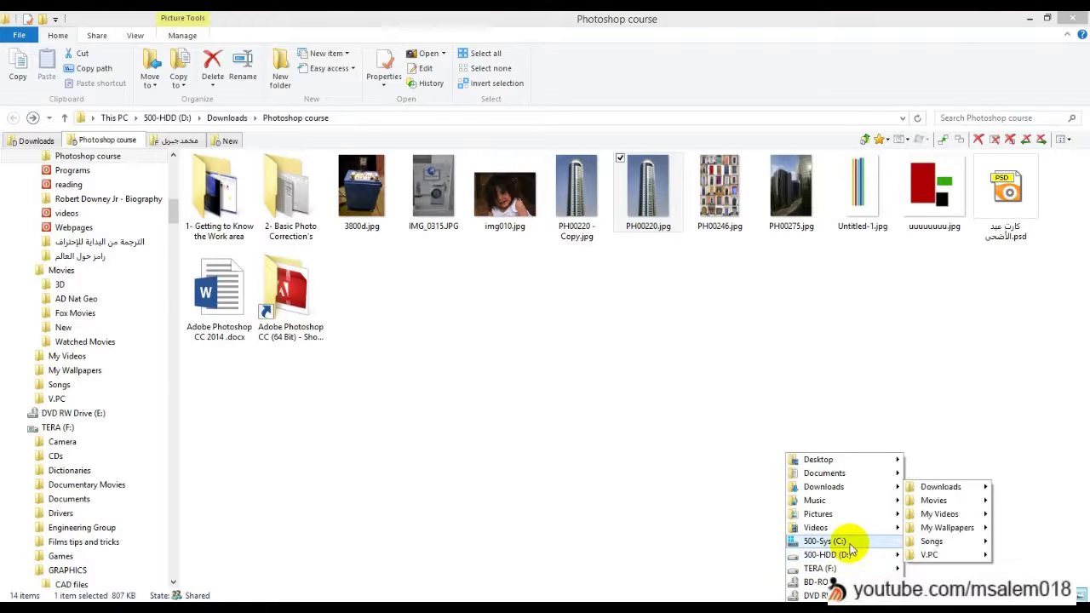
mouse_move(839, 542)
mouse_move(986, 477)
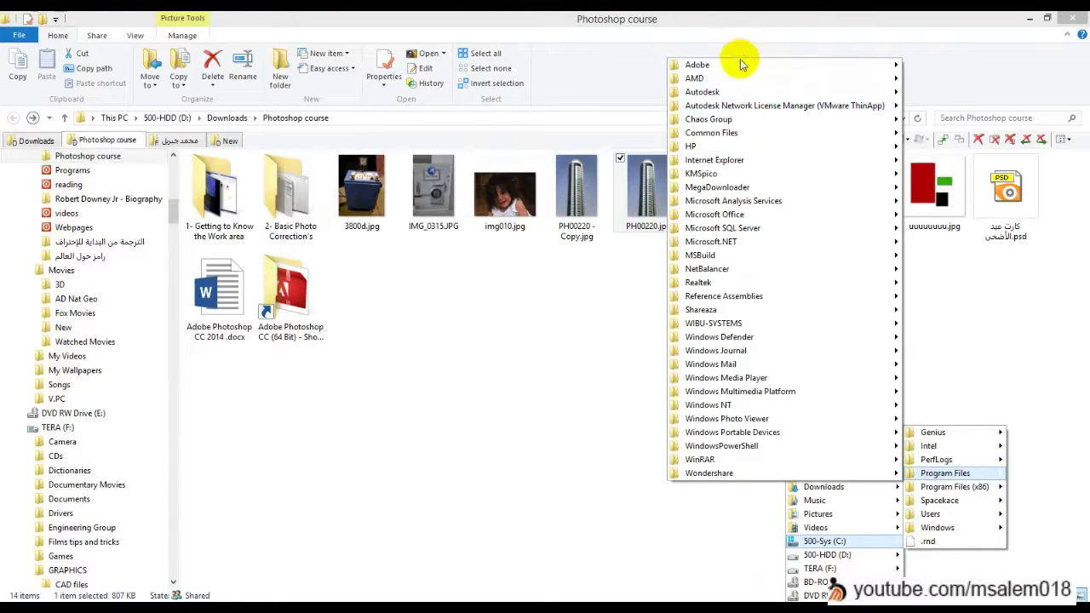
left_click(153, 296)
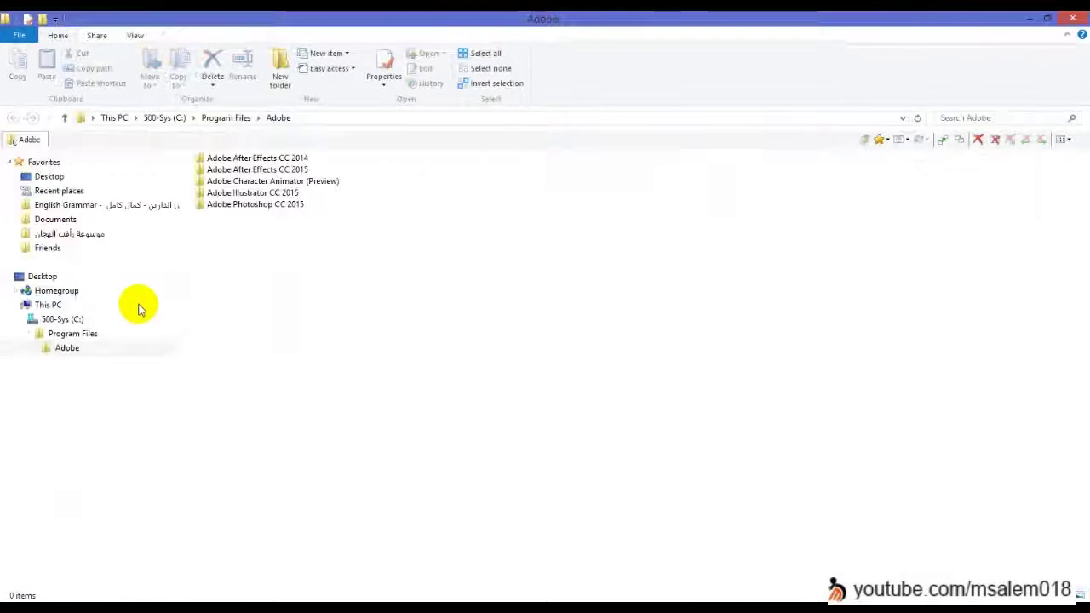
left_click(271, 204)
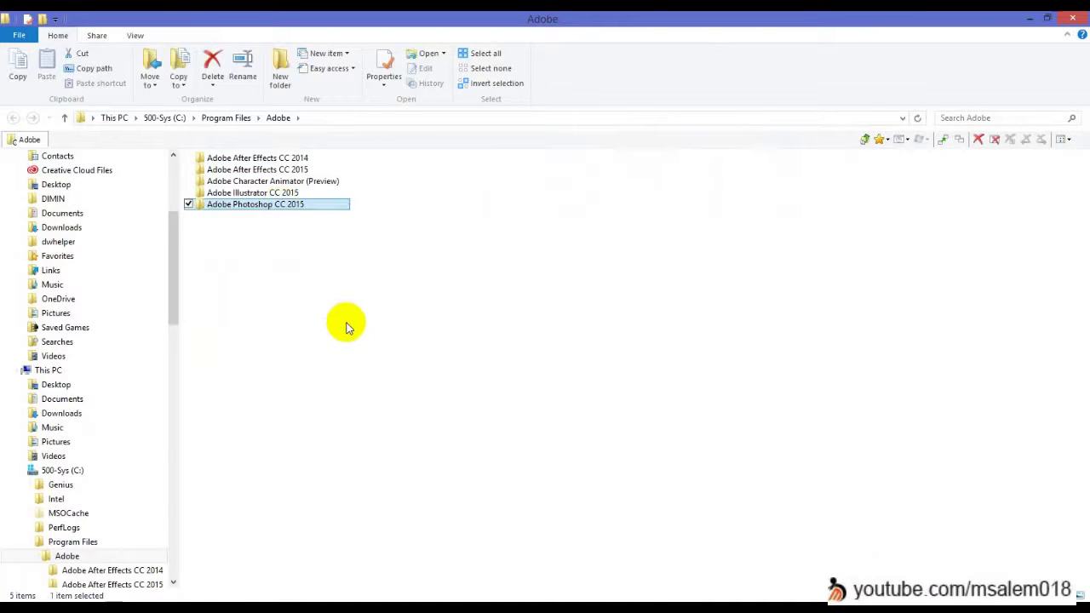
key("Return")
left_click(221, 239)
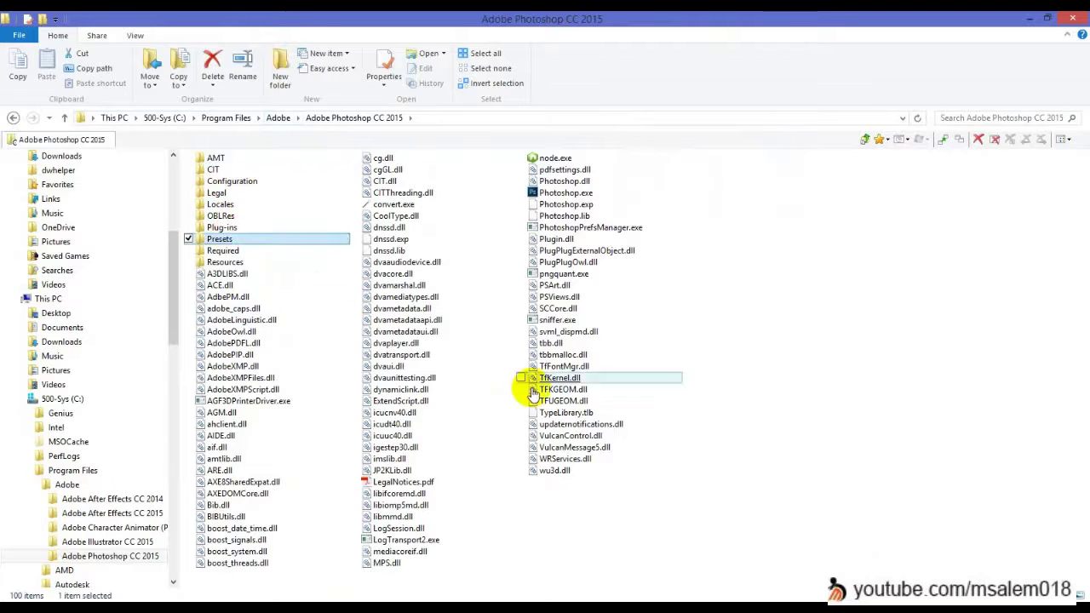
key("Return")
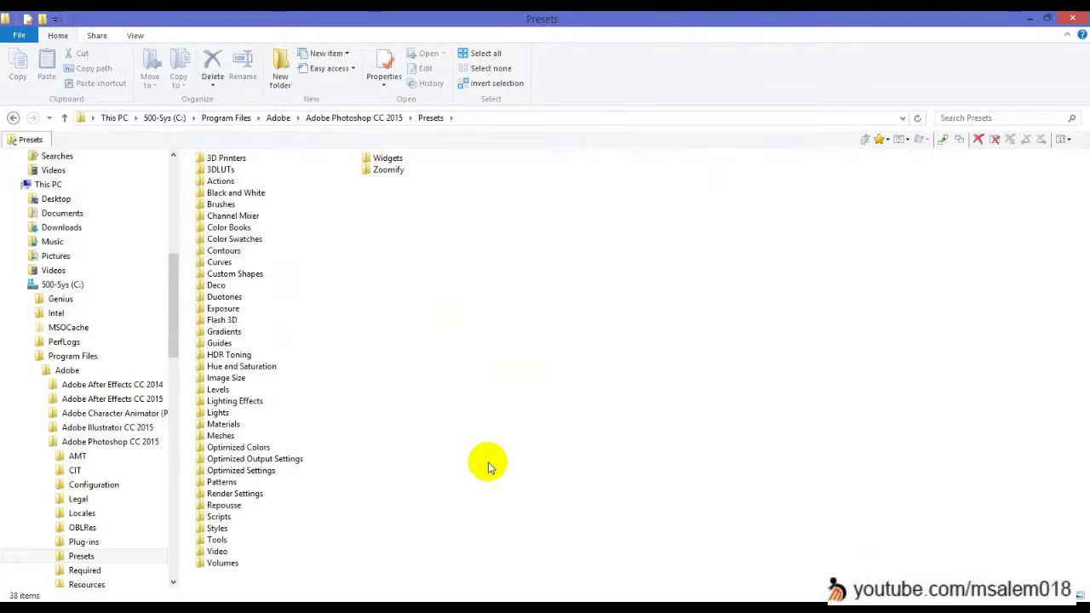
Step: View the ABR files in the Brushes folder and the GRD files in the Gradients folder, and reopen Brushes
left_click(221, 204)
key("Return")
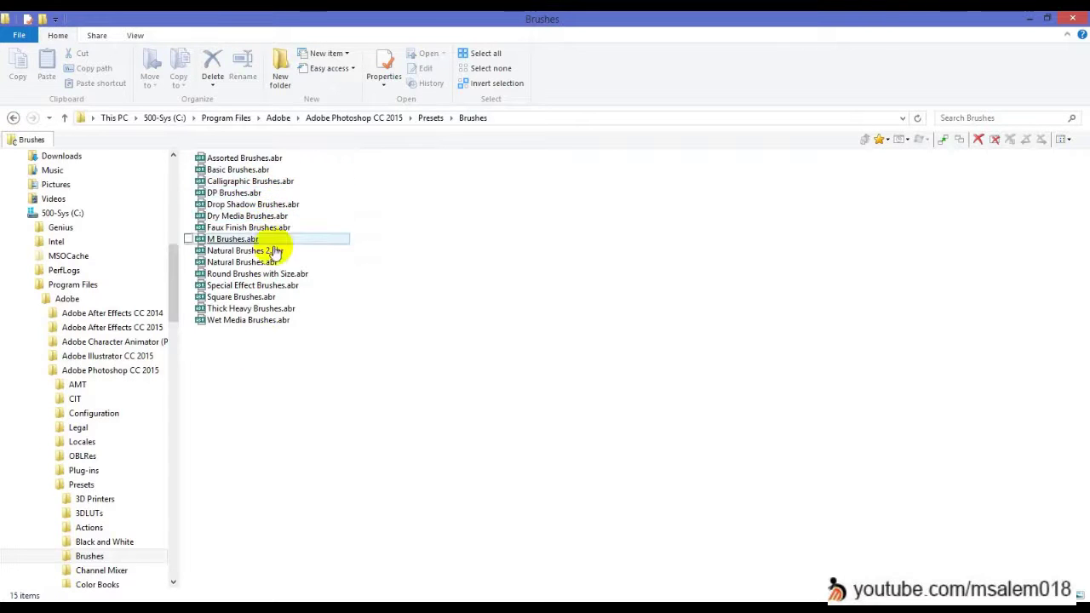
key("BackSpace")
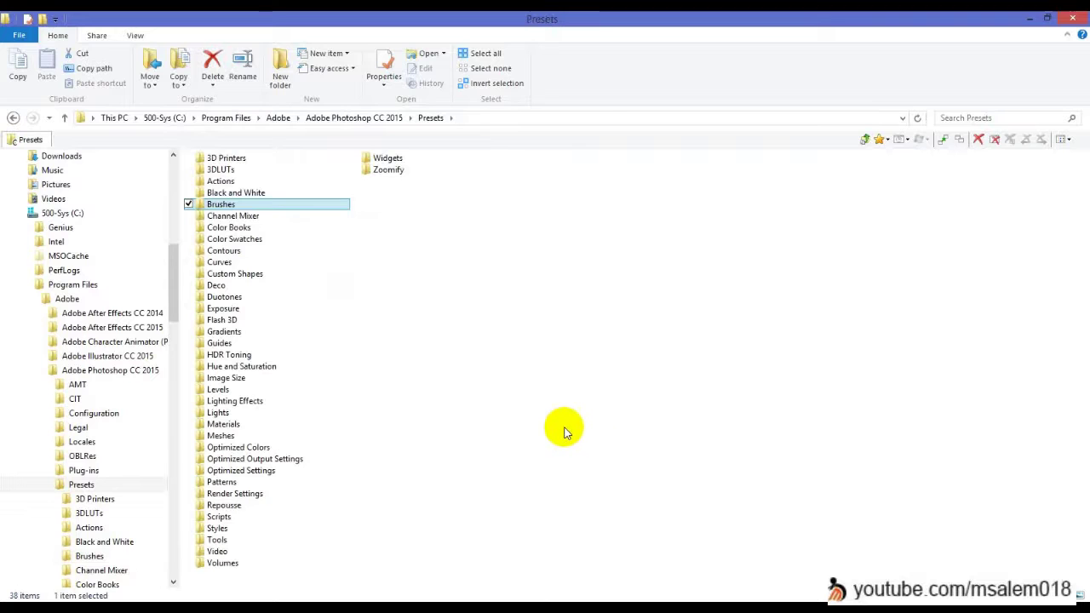
double_click(236, 332)
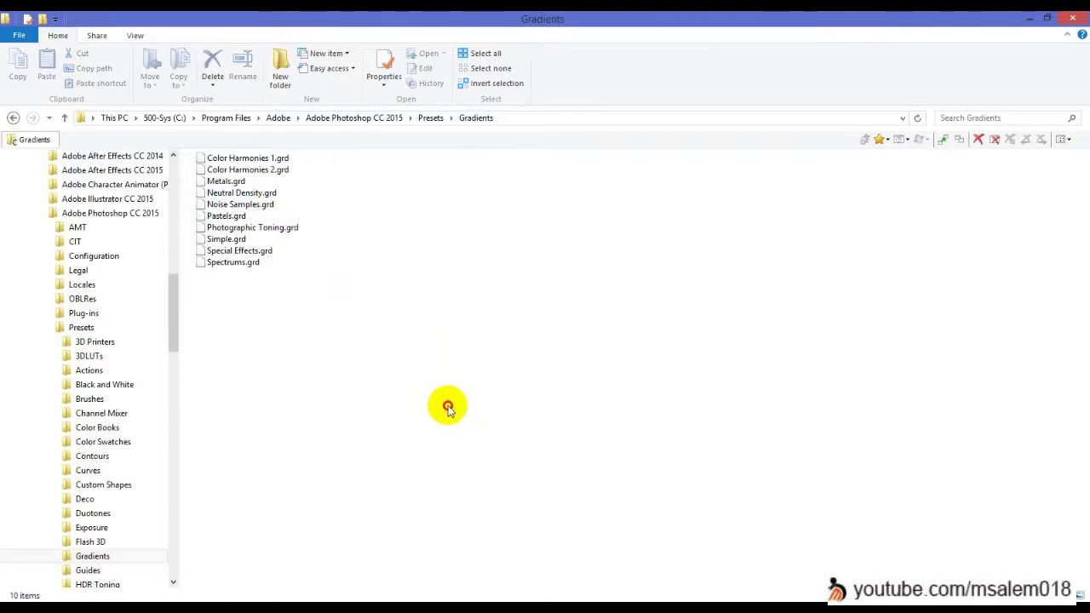
key("BackSpace")
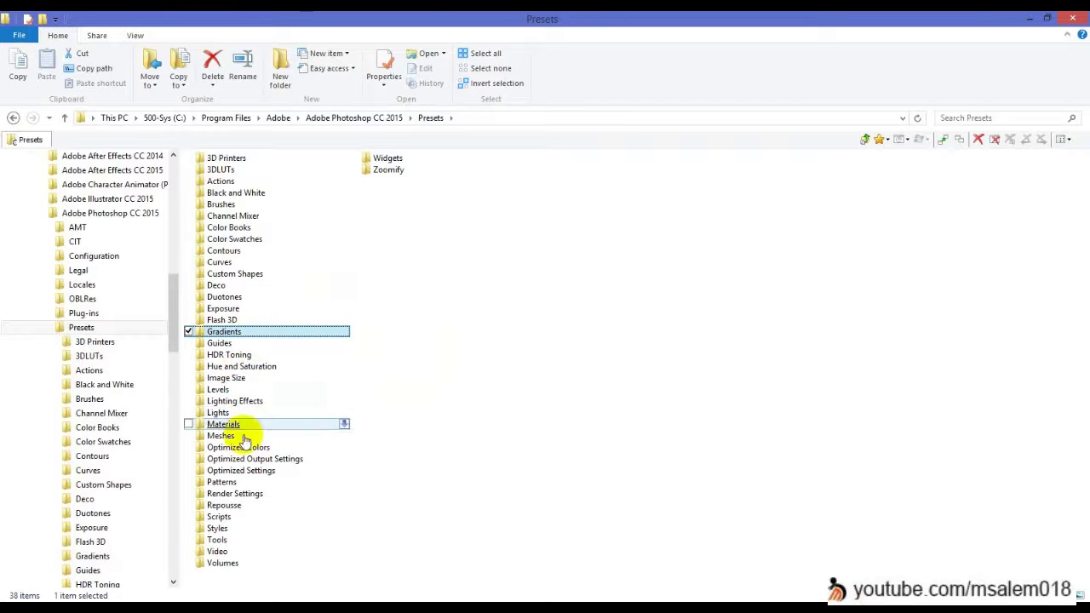
left_click(523, 502)
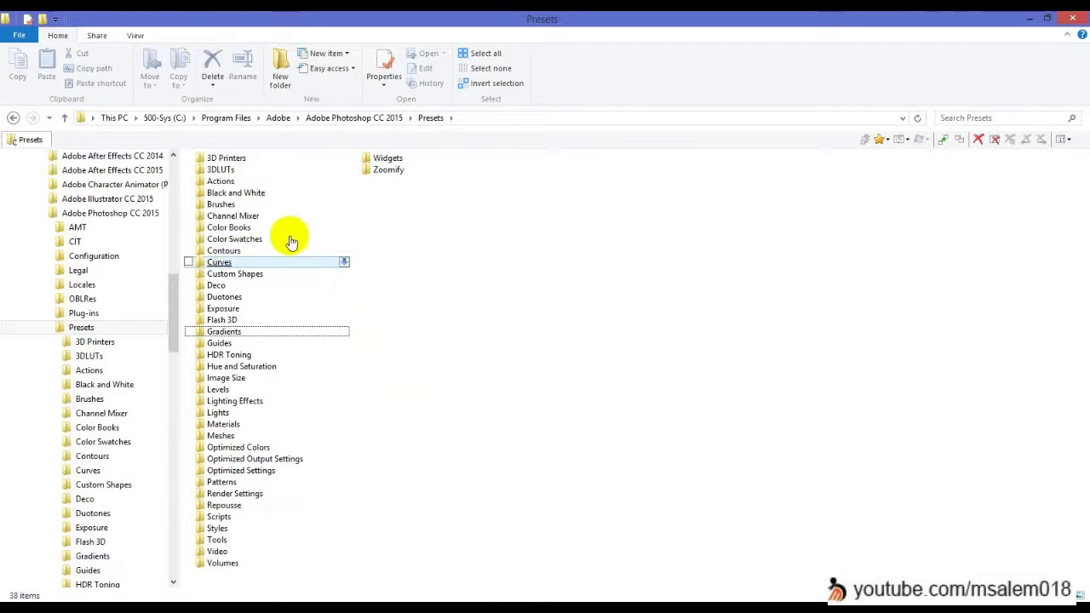
left_click(471, 302)
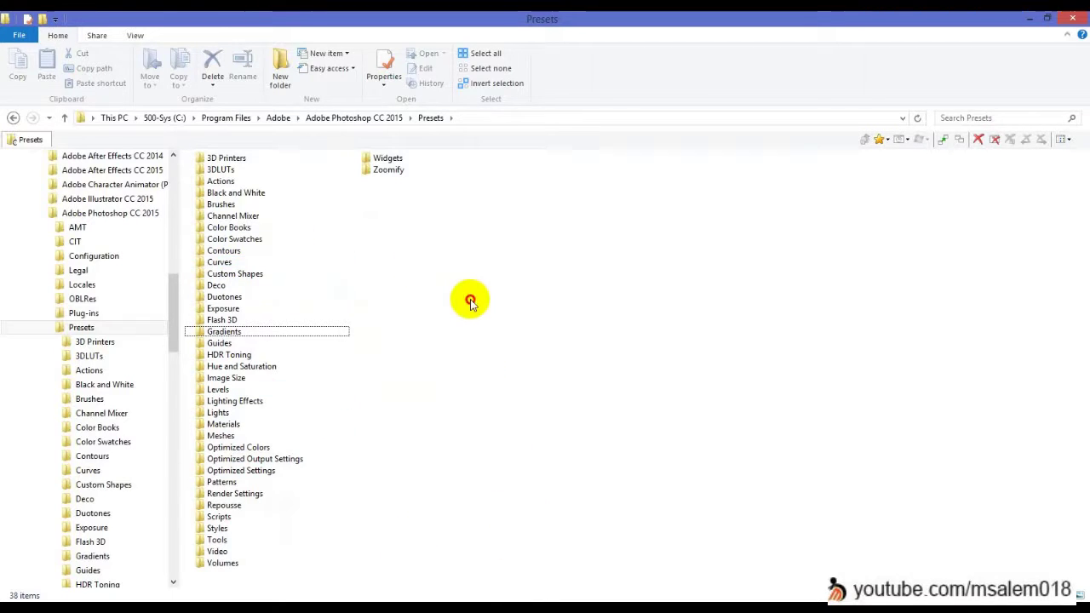
double_click(223, 205)
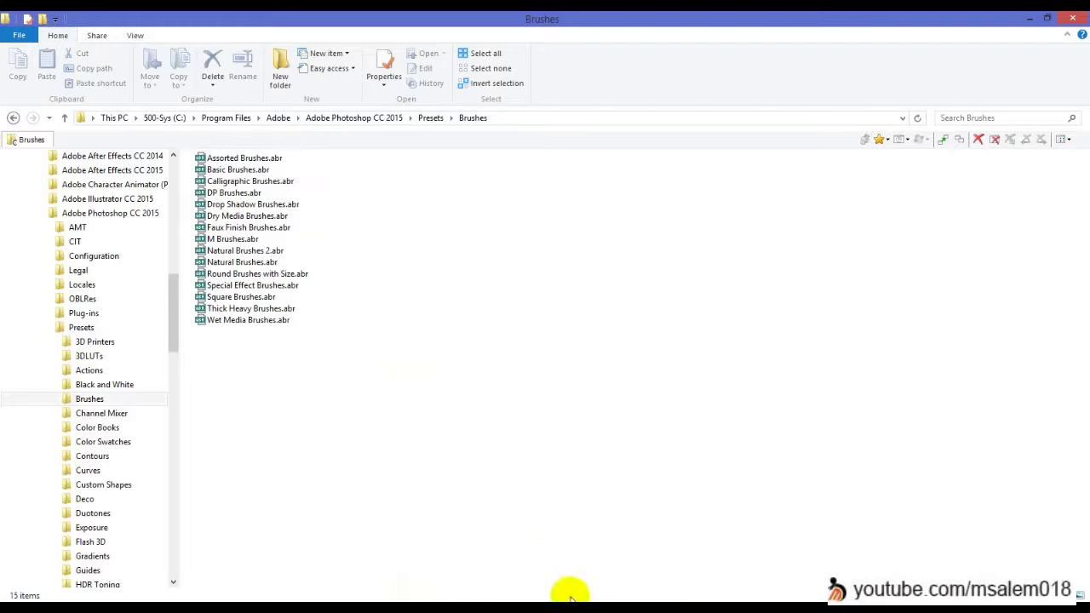
Step: Switch back to Photoshop, show the Brush Tool's preset sets and the Load dialog for ABR brushes, and cancel loading
left_click(572, 604)
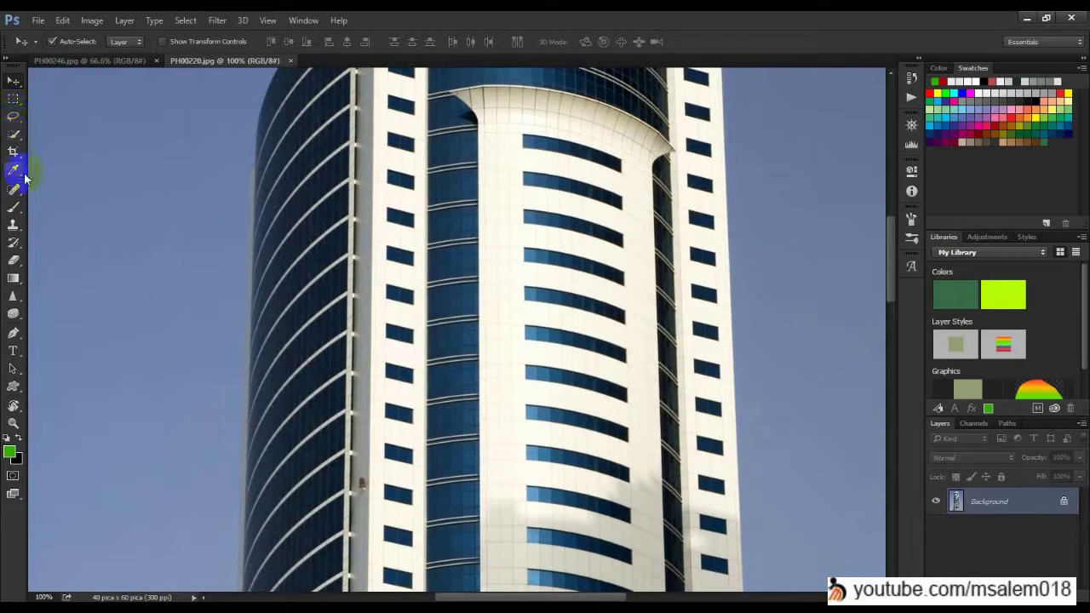
left_click(20, 209)
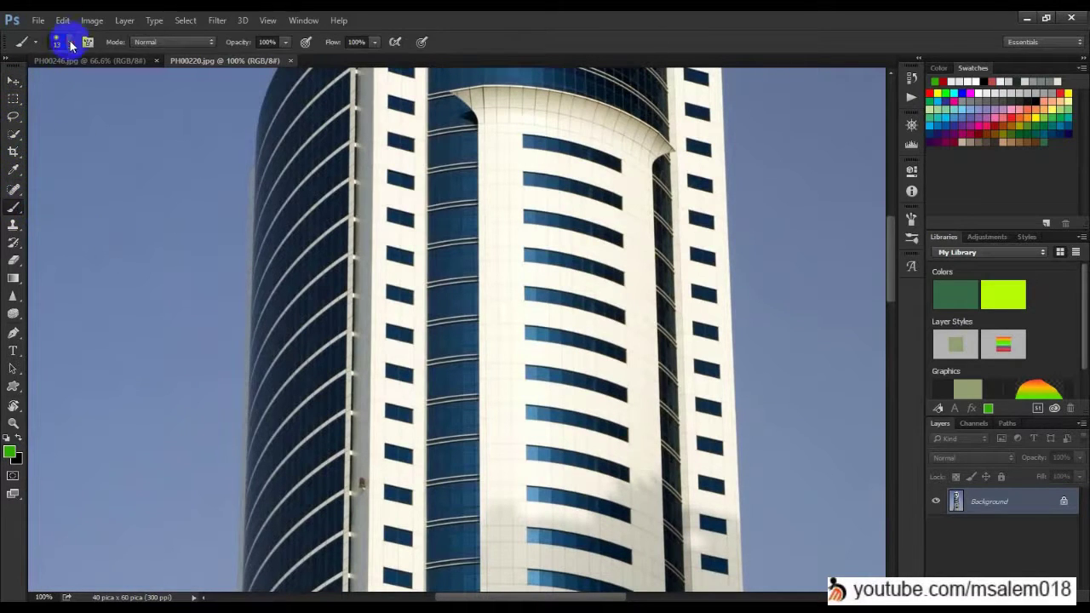
left_click(71, 45)
left_click(183, 68)
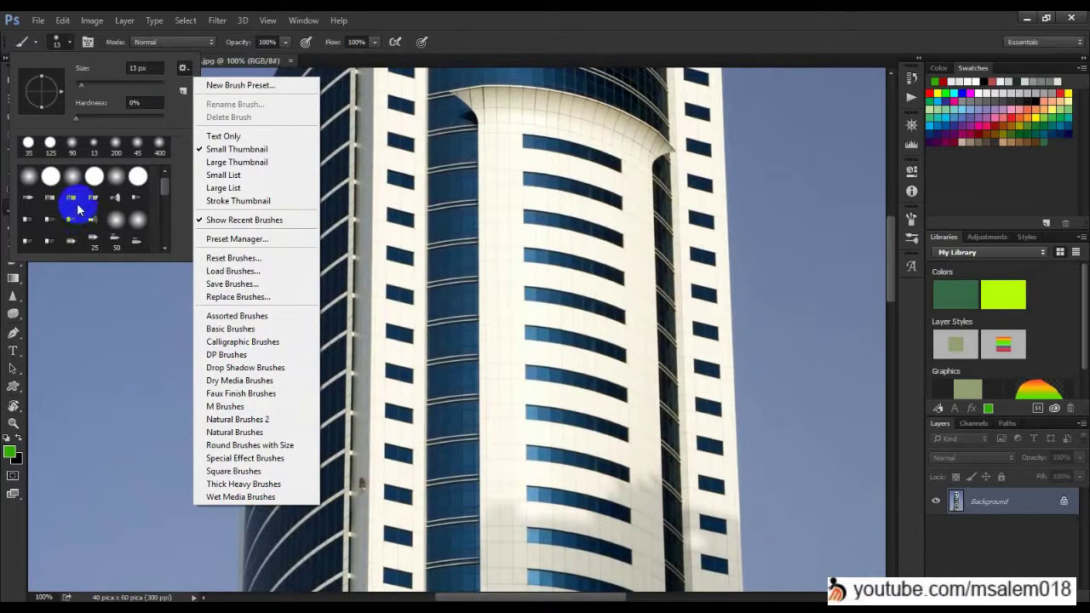
left_click(275, 274)
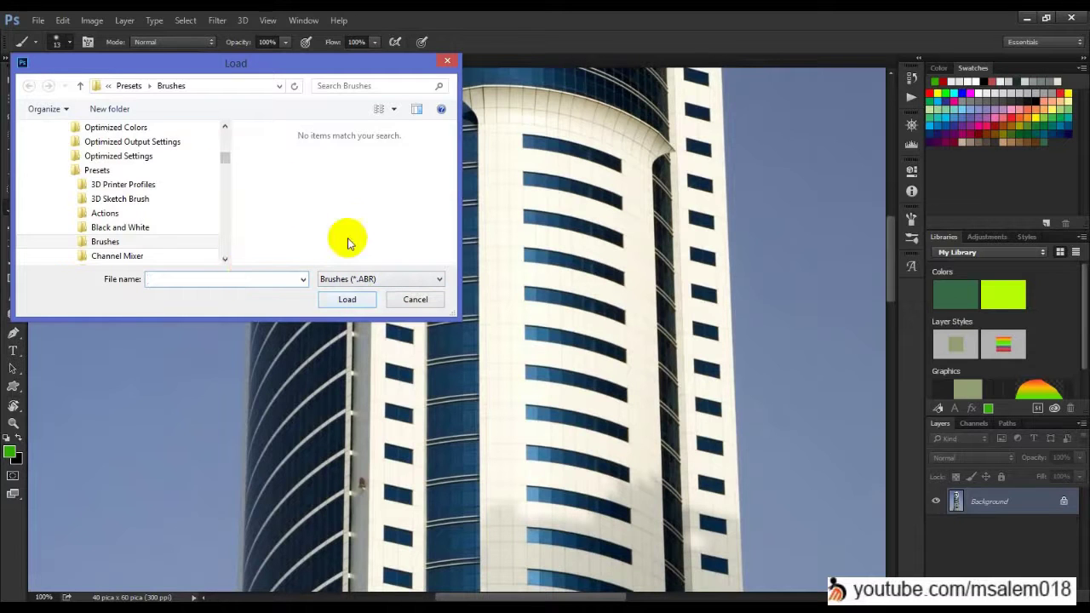
left_click(416, 300)
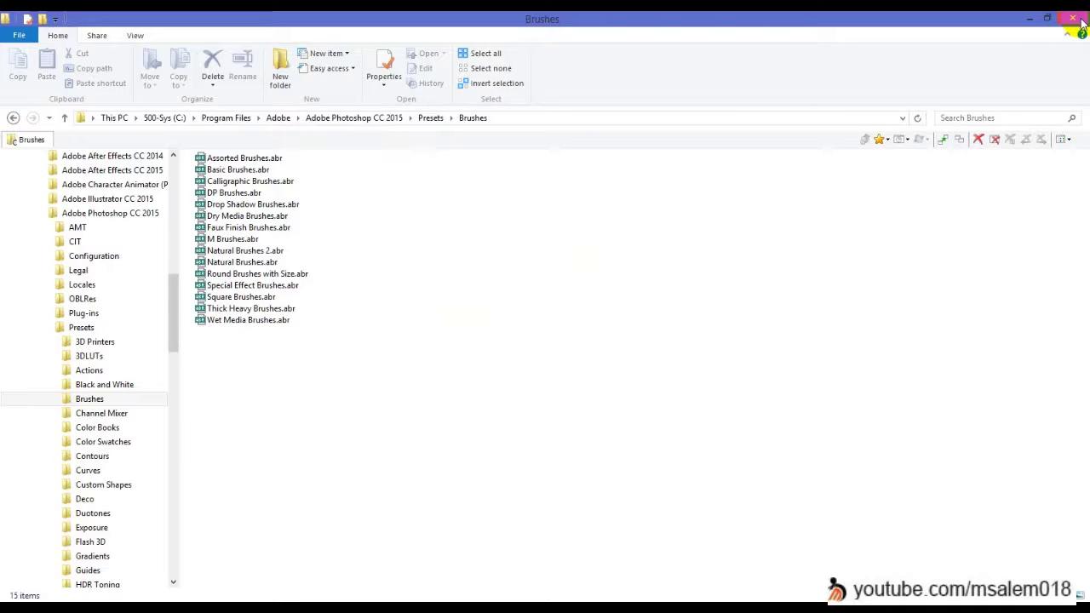
Step: Minimize the Brushes folder window and the Word outline, and close the PH00246.jpg image in Photoshop
left_click(1030, 18)
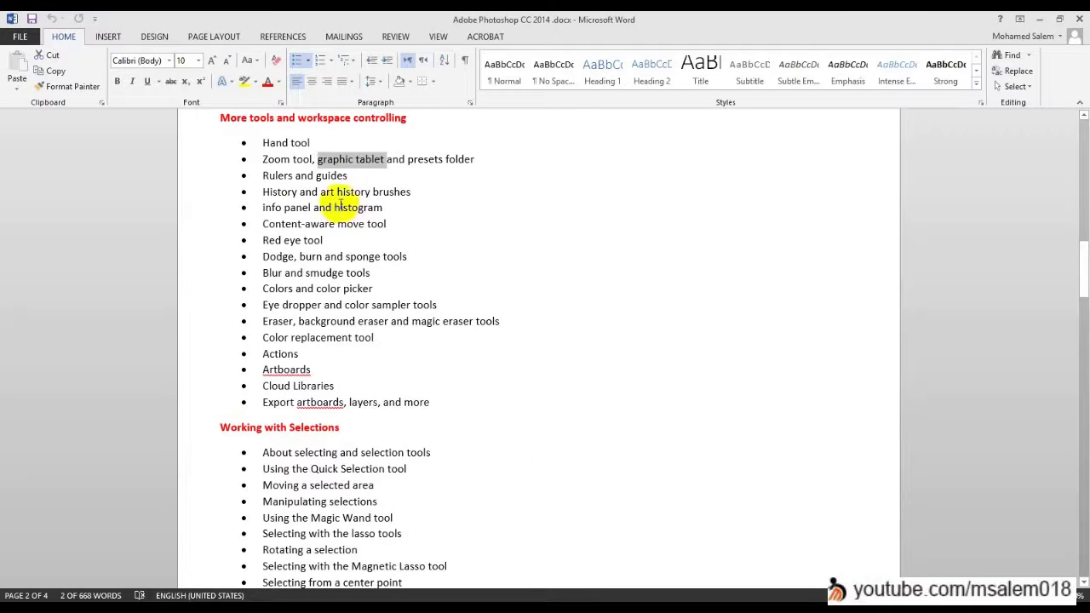
left_click(1038, 18)
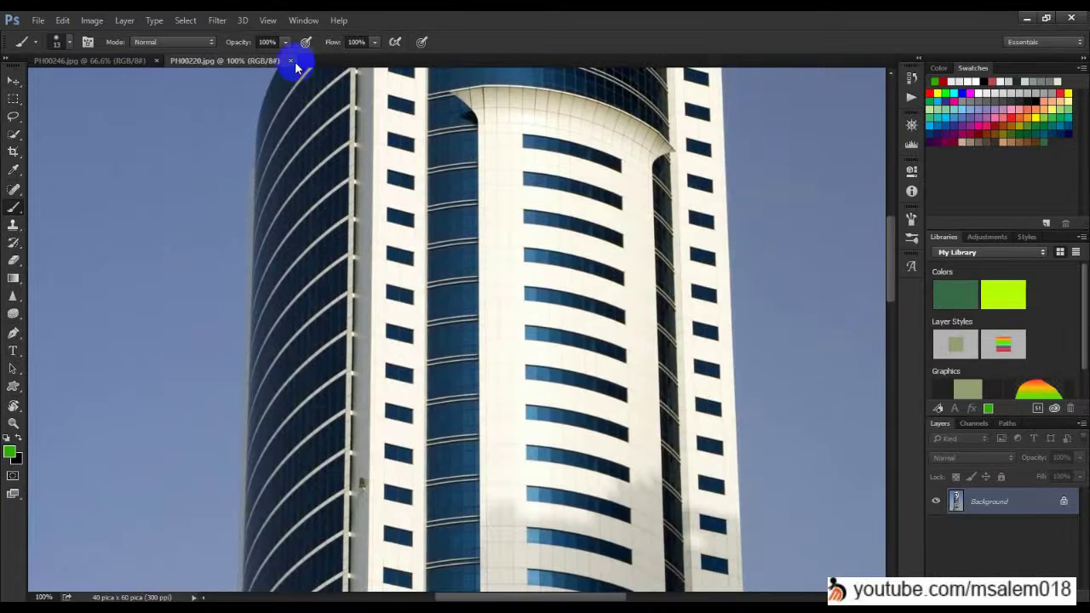
left_click(154, 61)
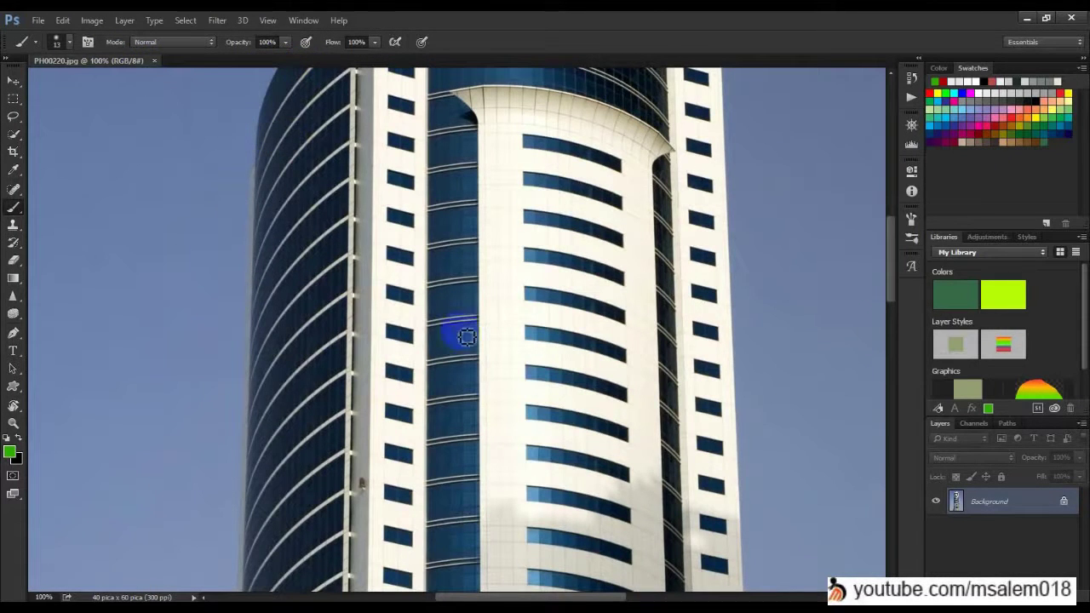
Step: Turn on the rulers around PH00220.jpg and toggle them off and on, leaving them displayed
left_click(268, 21)
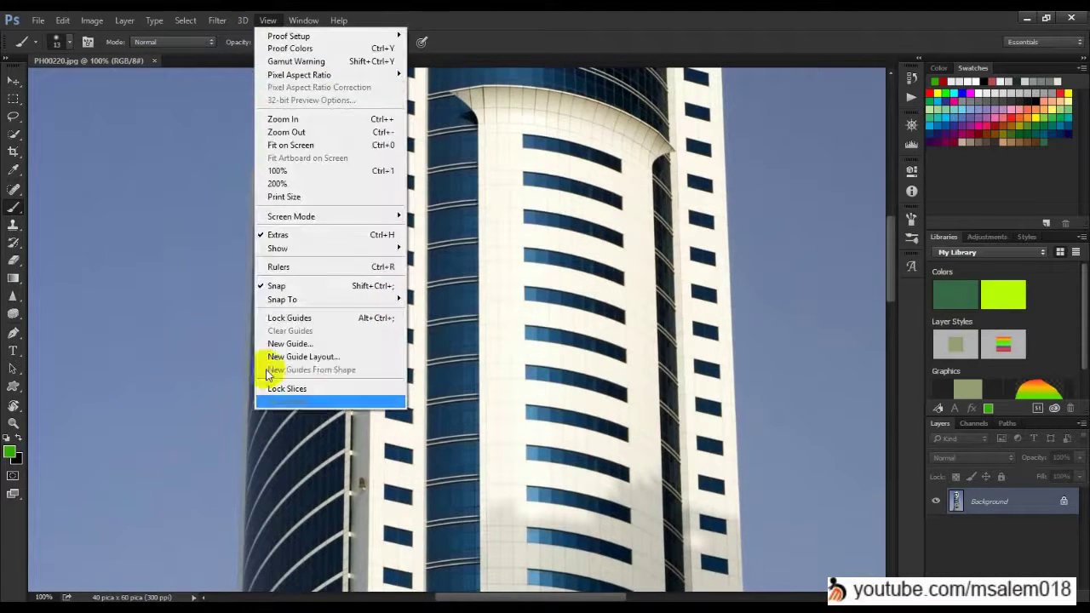
mouse_move(330, 252)
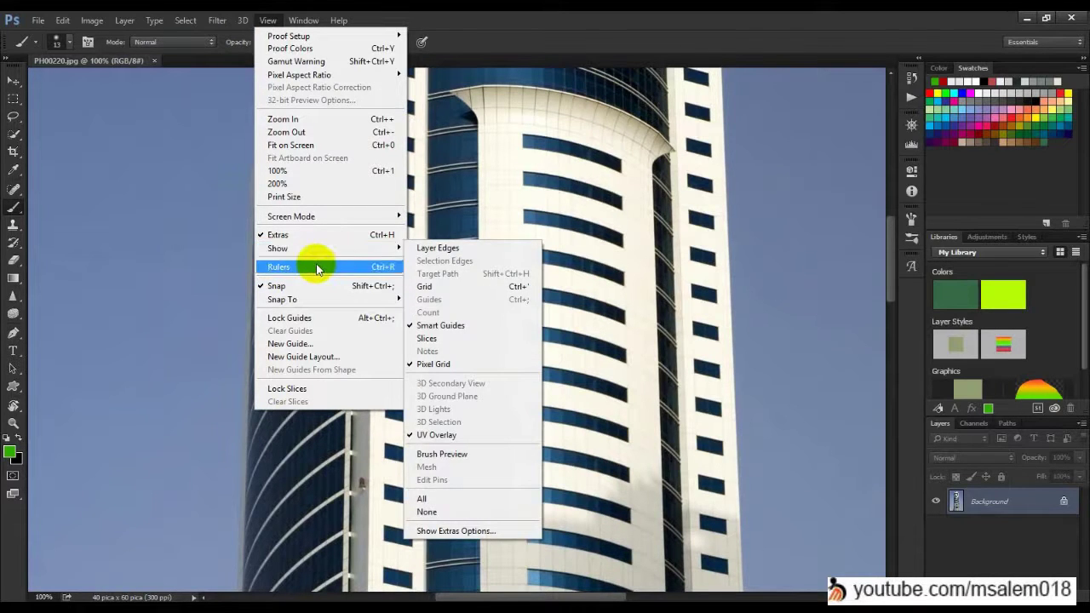
left_click(320, 270)
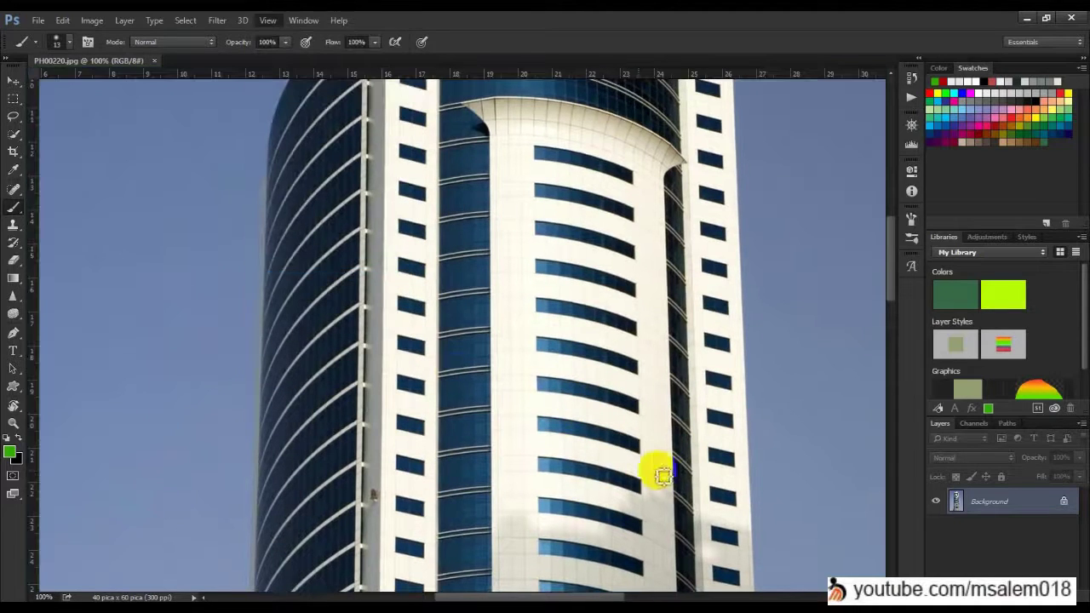
key("ctrl+r")
key("ctrl+r")
key("ctrl+r")
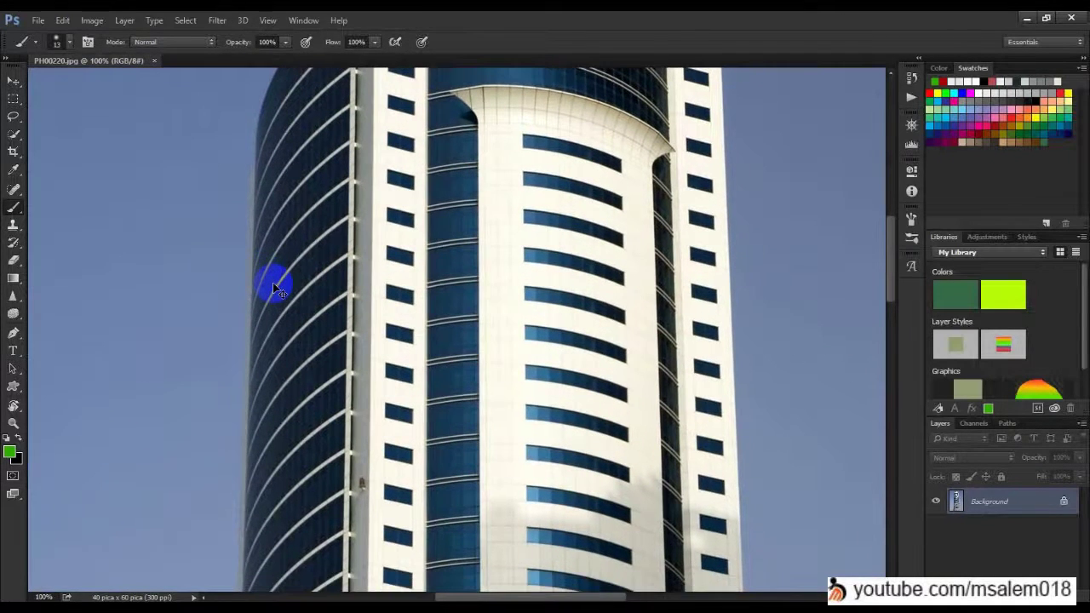
key("ctrl+r")
Step: Switch to the Move Tool, check the image's dimensions and resolution in Image Size, and close the dialog
left_click(13, 80)
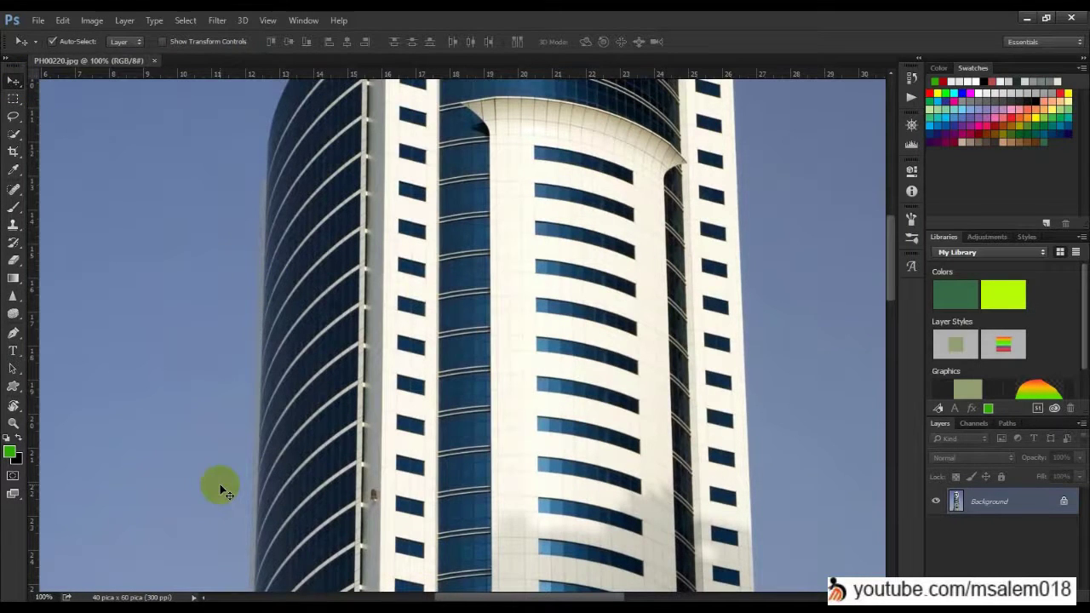
left_click(88, 29)
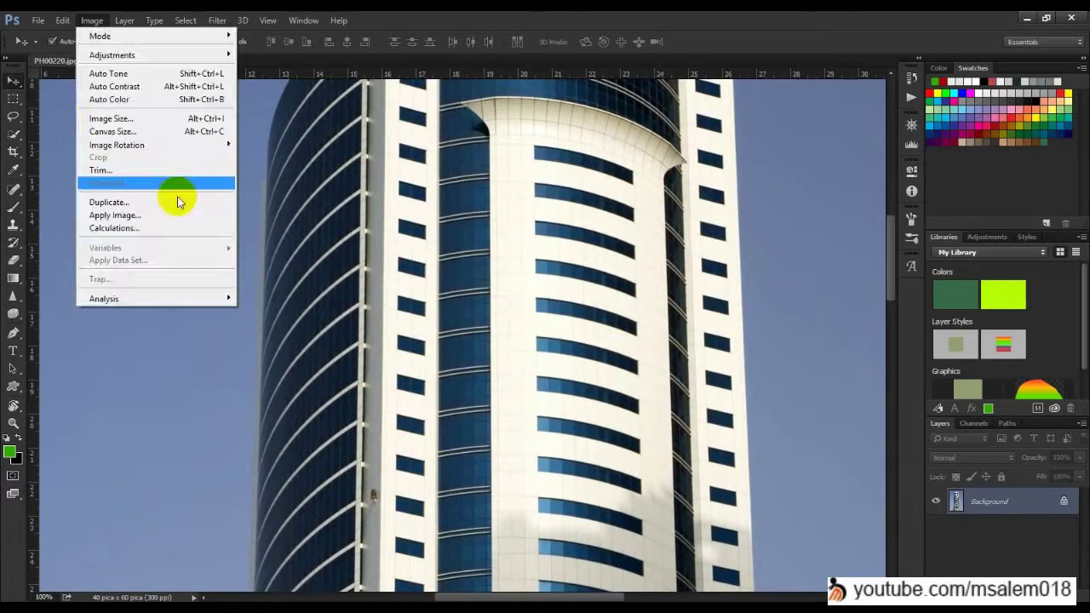
left_click(134, 116)
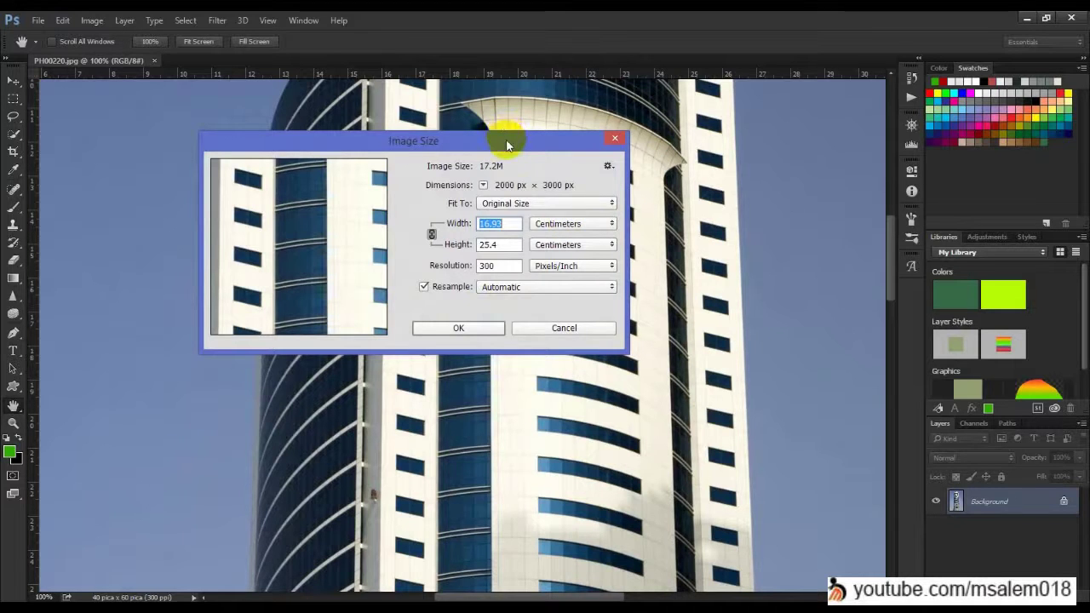
left_click_drag(507, 145, 444, 153)
left_click(502, 337)
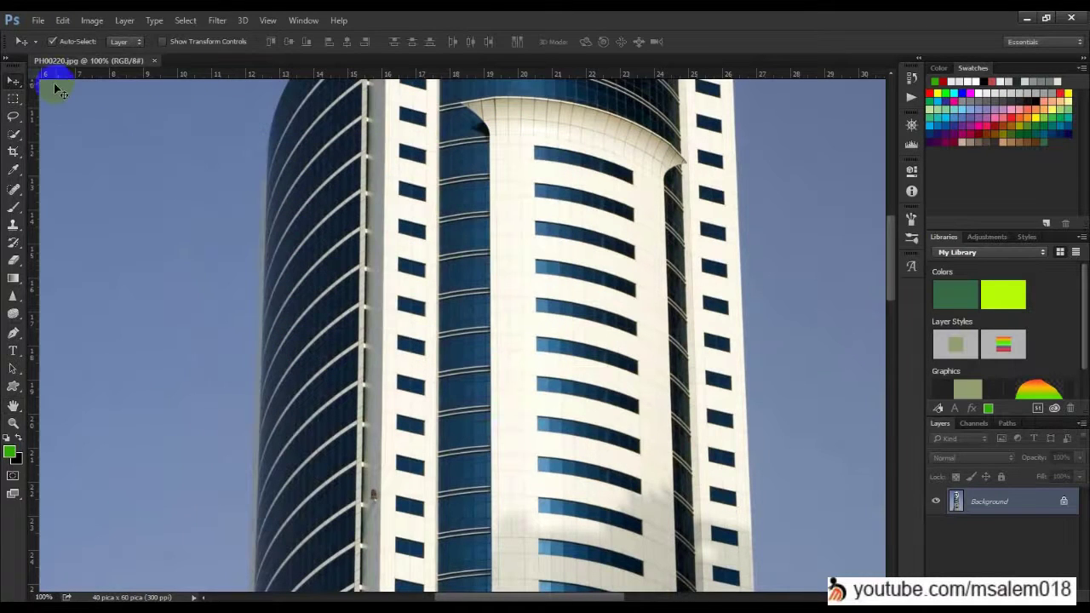
Step: Fit PH00220.jpg in the view, inspect its upper part, and check which document information the status display can show
key("ctrl+0")
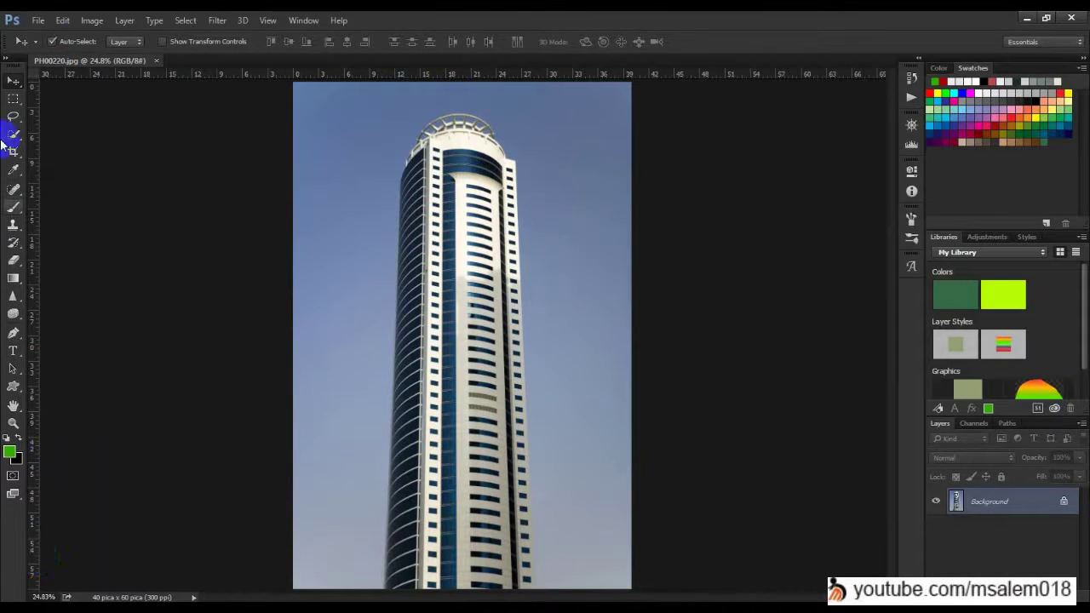
scroll(399, 105, "up", 3)
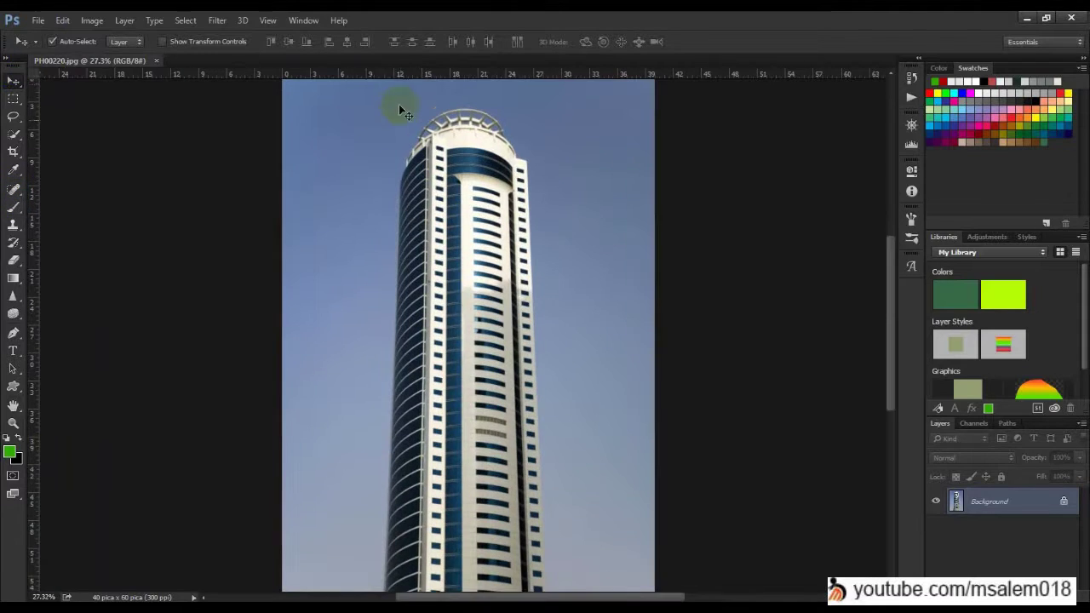
scroll(365, 77, "up", 3)
left_click_drag(320, 145, 275, 207)
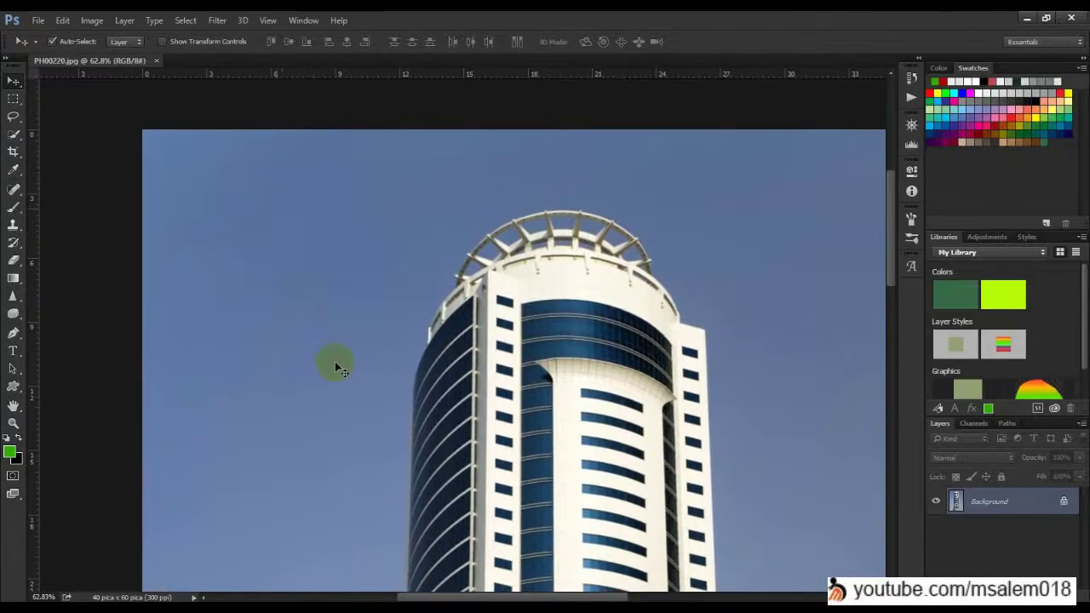
scroll(348, 246, "down", 2)
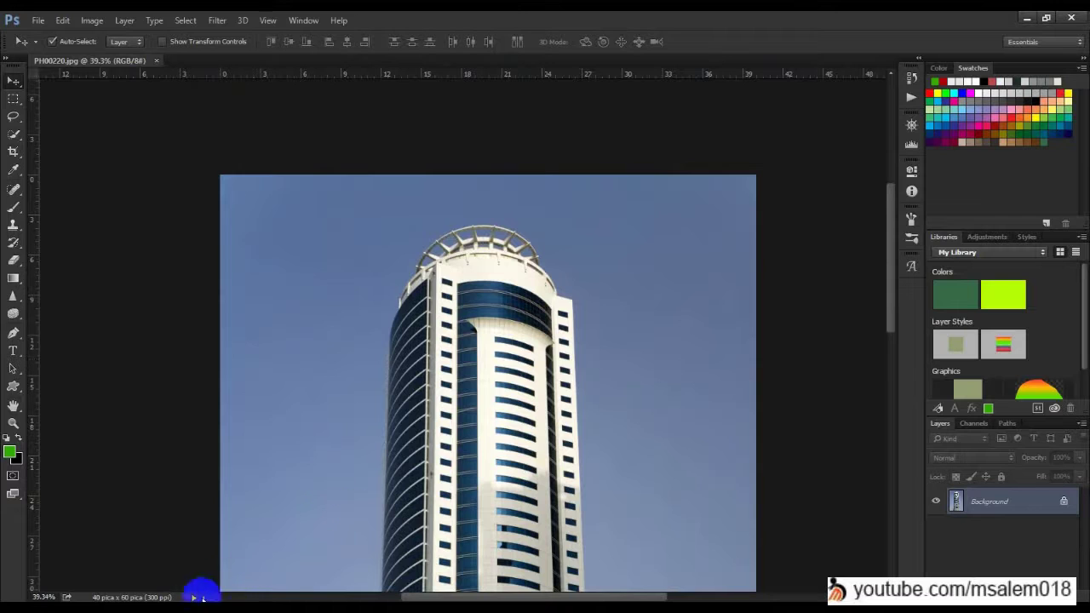
left_click(192, 597)
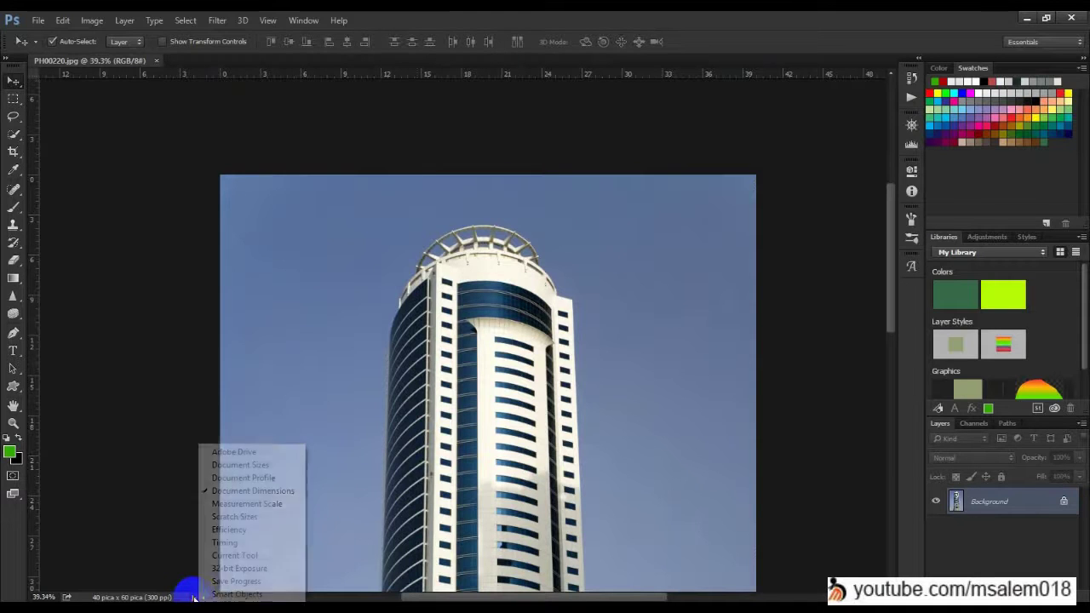
left_click(402, 451)
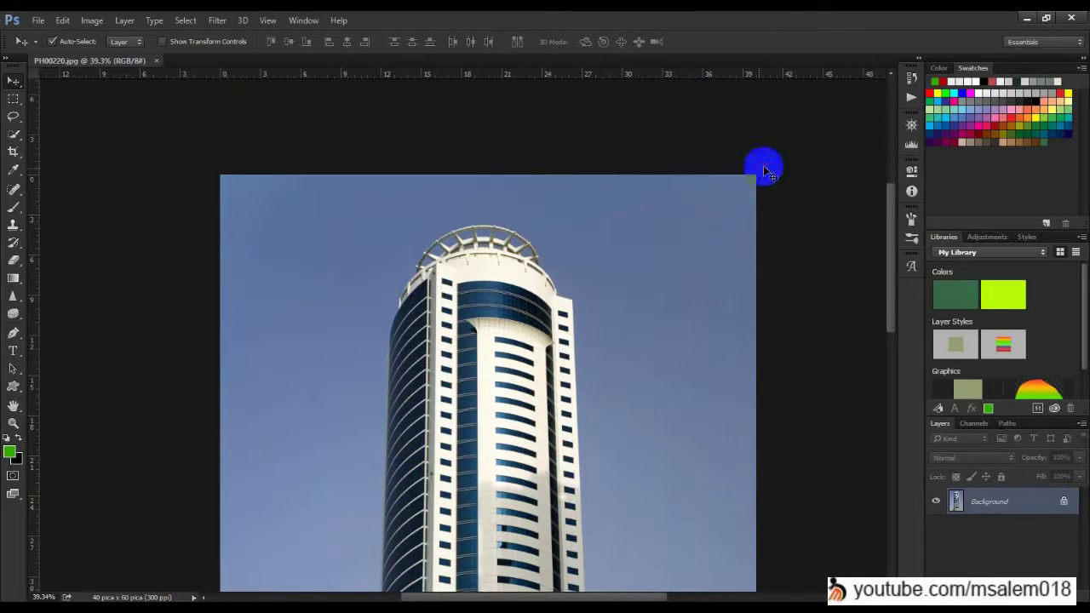
Step: Change the ruler units to Centimeters through the Info panel's coordinate options and collapse the panel
left_click(303, 20)
left_click(315, 280)
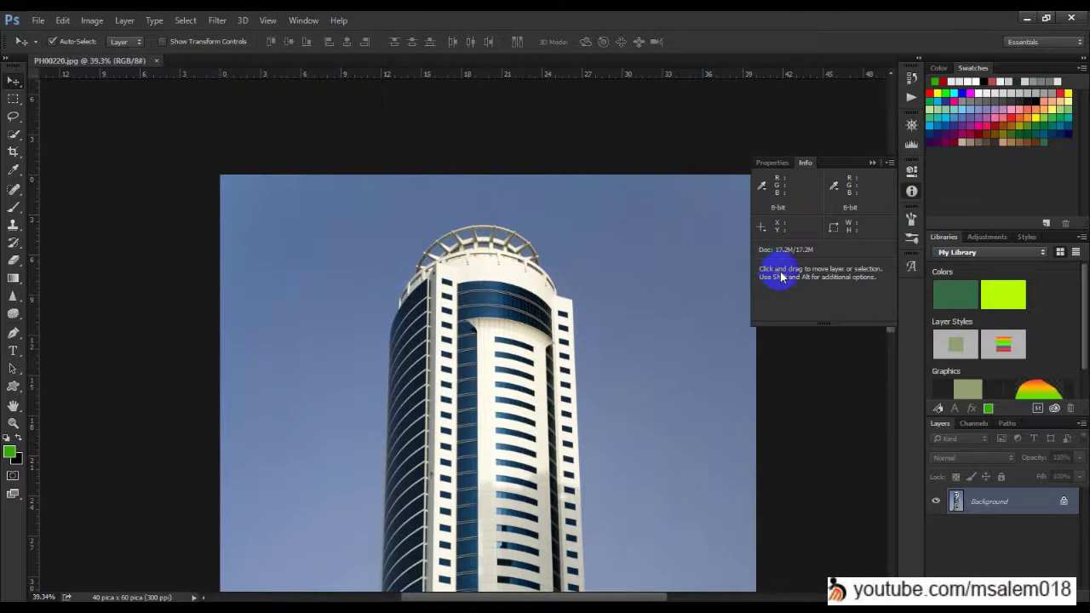
left_click(764, 229)
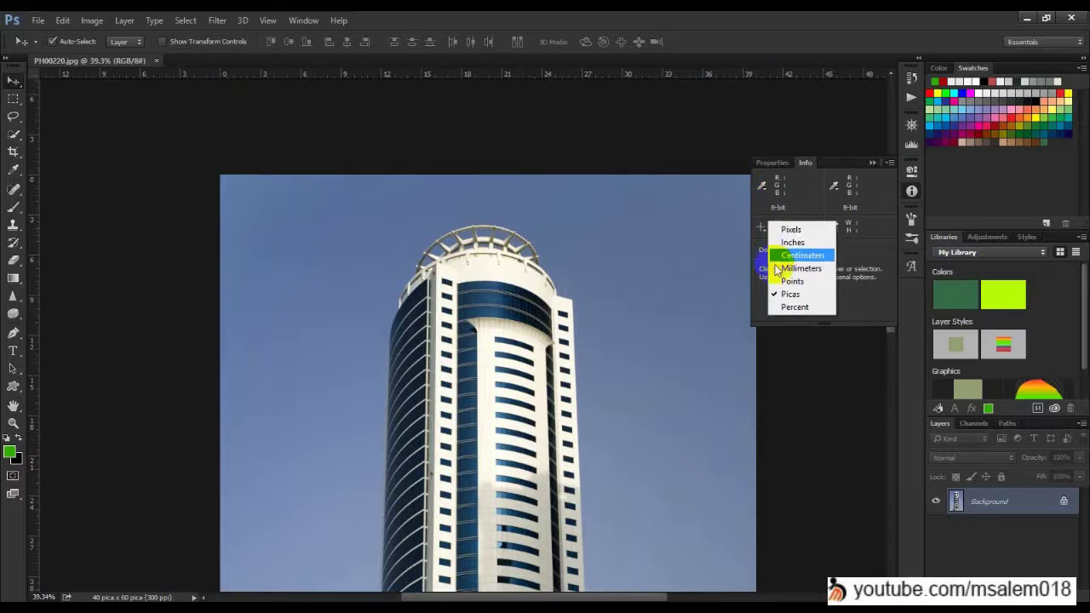
left_click(787, 253)
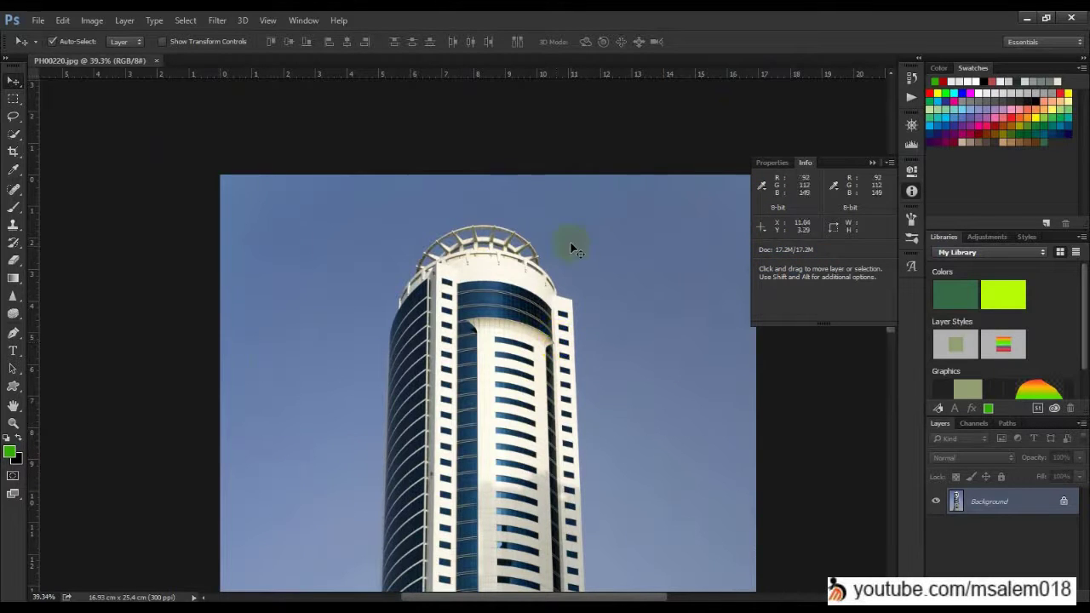
left_click(871, 163)
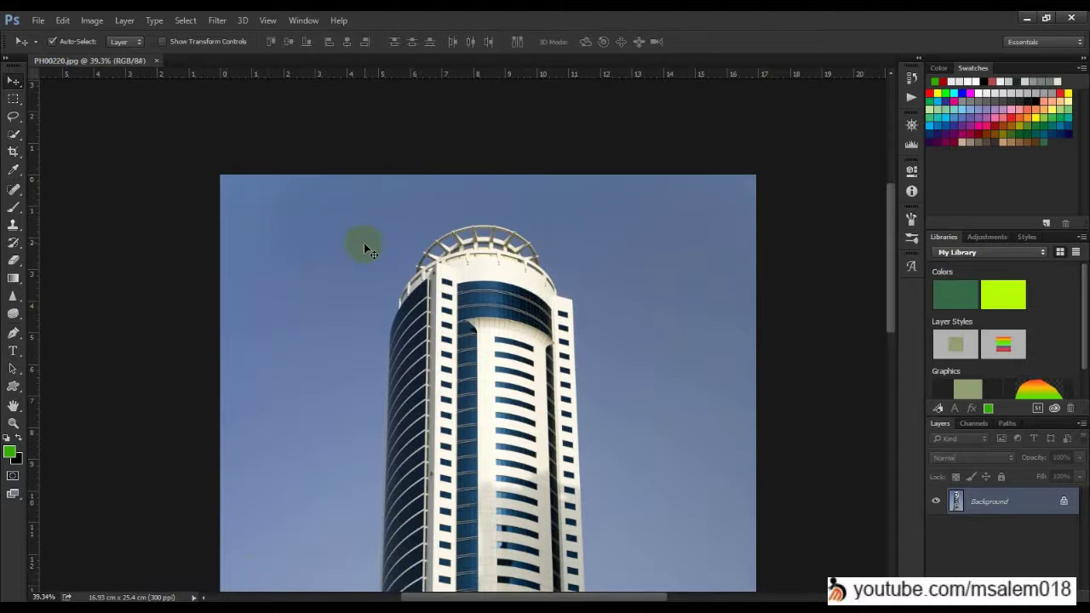
Step: Examine the image's width and height along its edges against the centimetre rulers at different zoom levels
left_click_drag(394, 244, 381, 165)
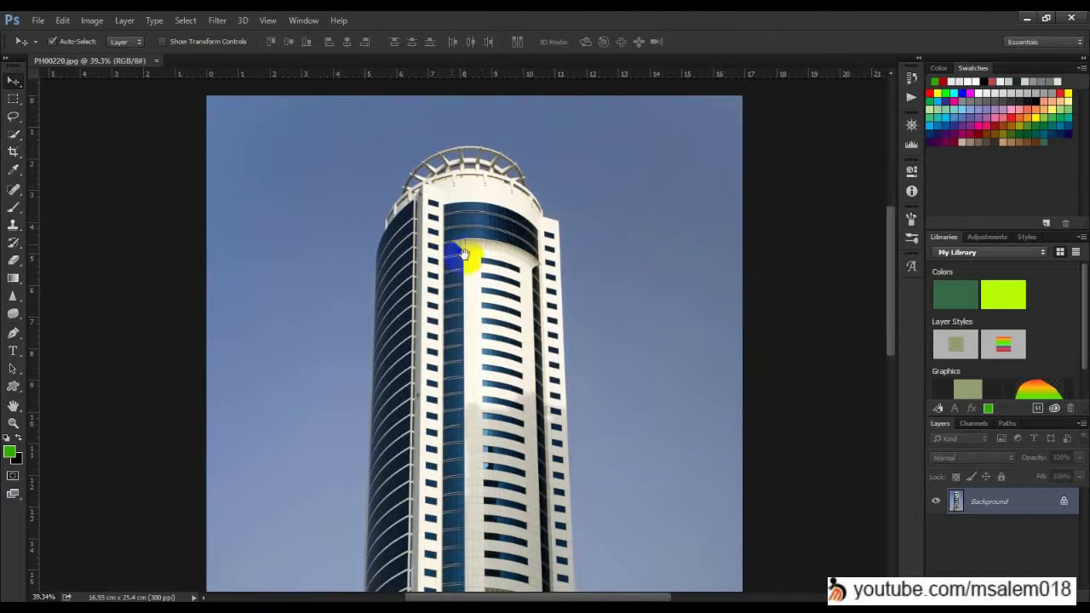
left_click_drag(540, 300, 536, 241)
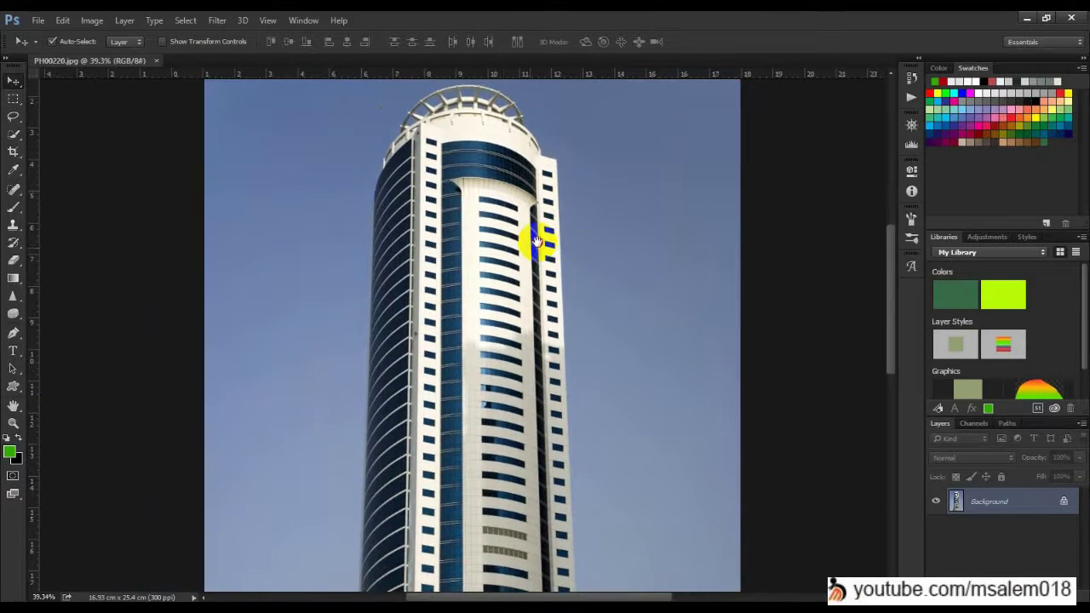
left_click_drag(467, 345, 414, 213)
left_click(13, 82)
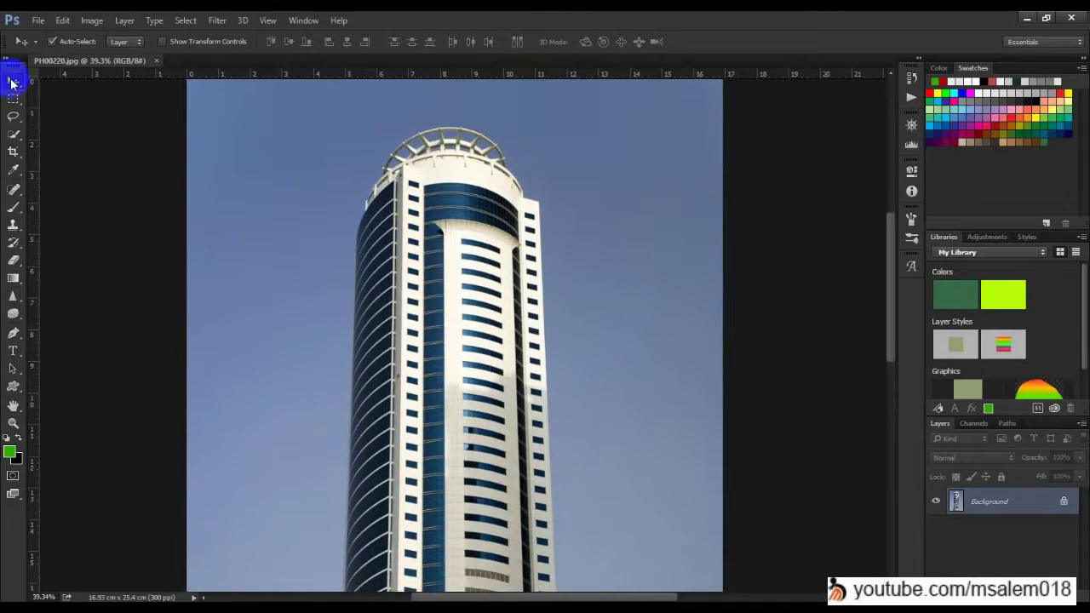
left_click(13, 169)
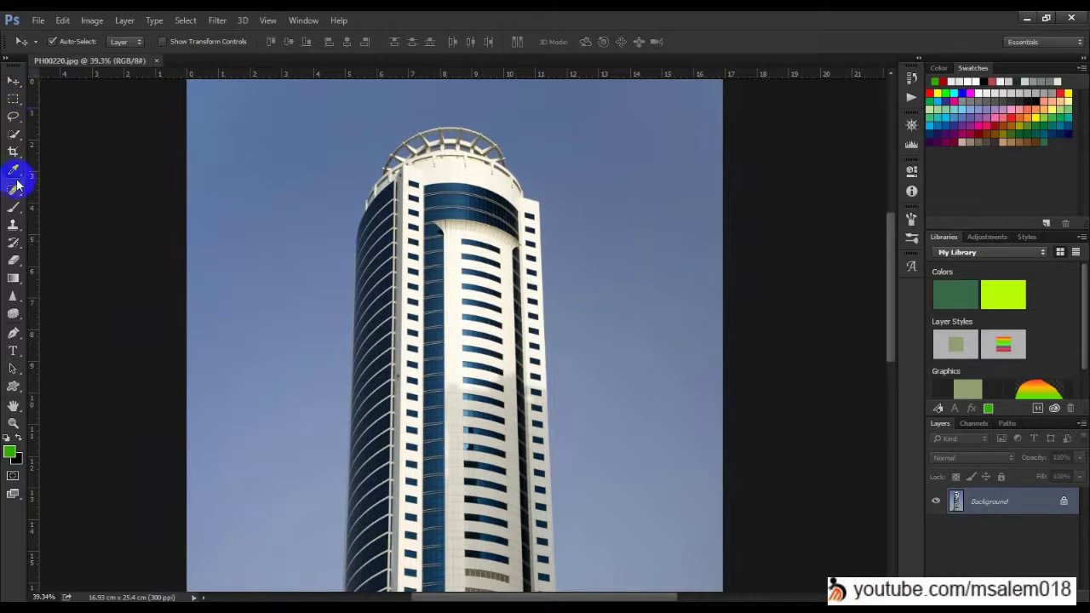
left_click_drag(377, 205, 422, 212)
left_click(14, 81)
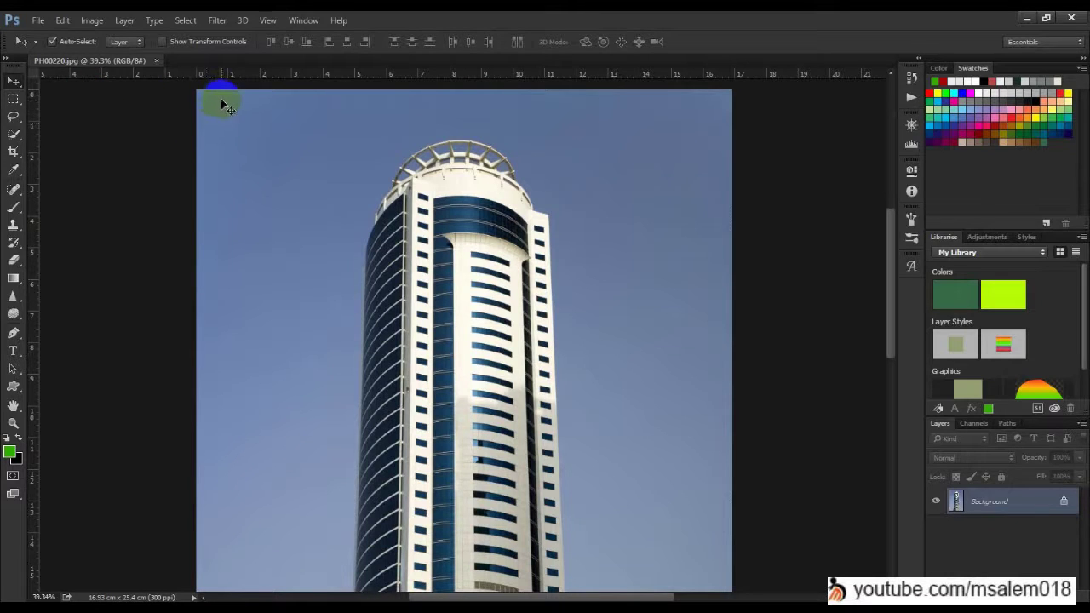
mouse_move(438, 99)
left_mouse_down()
mouse_move(413, 65)
mouse_move(722, 113)
left_mouse_up()
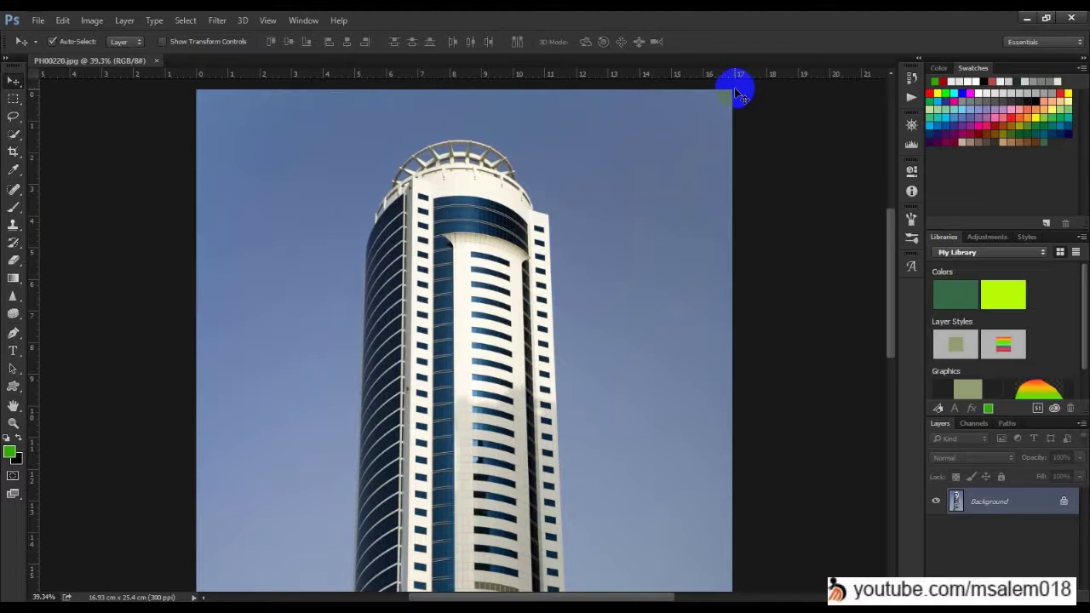
scroll(320, 305, "down", 4)
left_click_drag(320, 366, 314, 268)
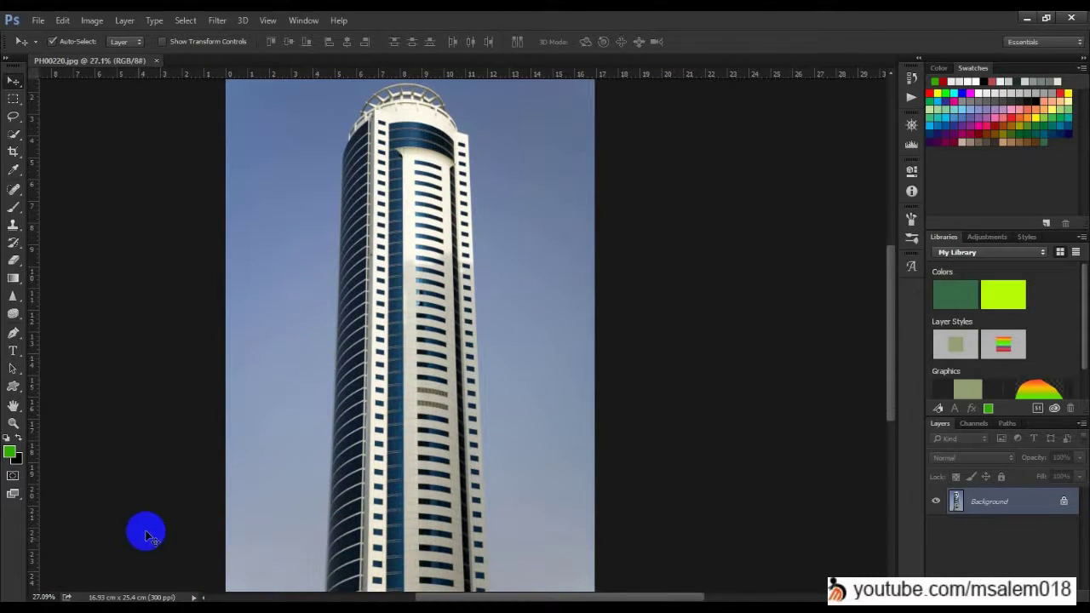
scroll(271, 390, "down", 1)
scroll(505, 254, "down", 1)
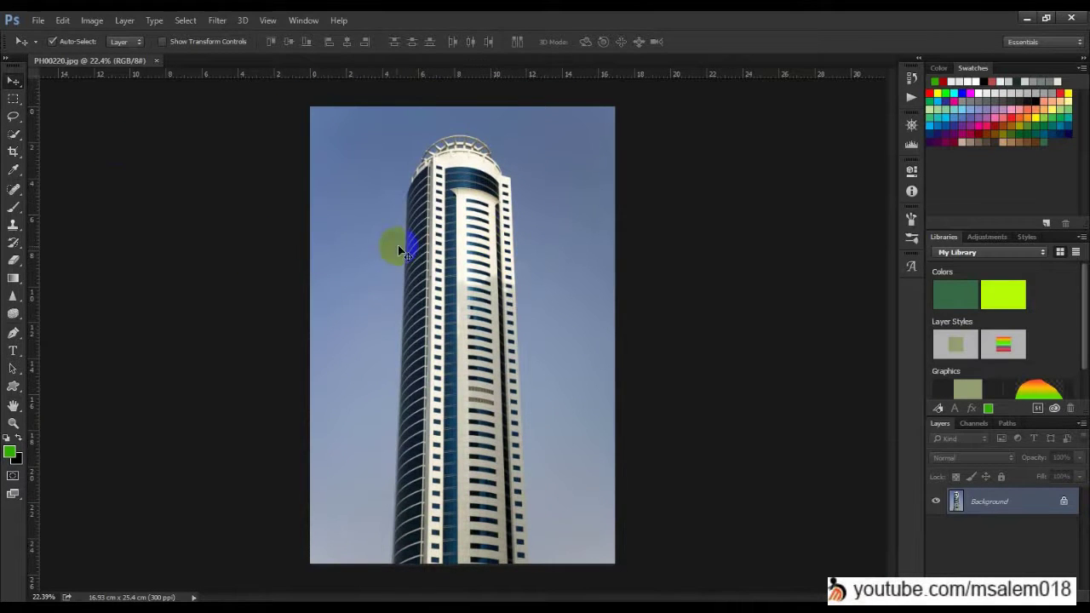
scroll(397, 245, "up", 1)
key("ctrl+r")
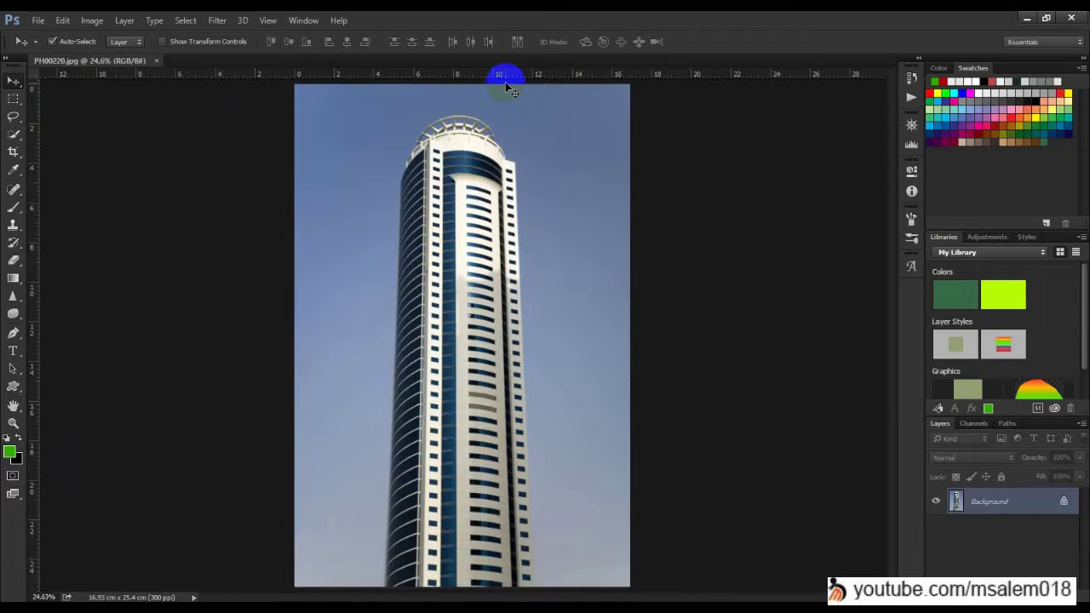
Step: Place horizontal guides about 0.9 cm below the image's upper edge and just above its lower edge
scroll(501, 83, "up", 3)
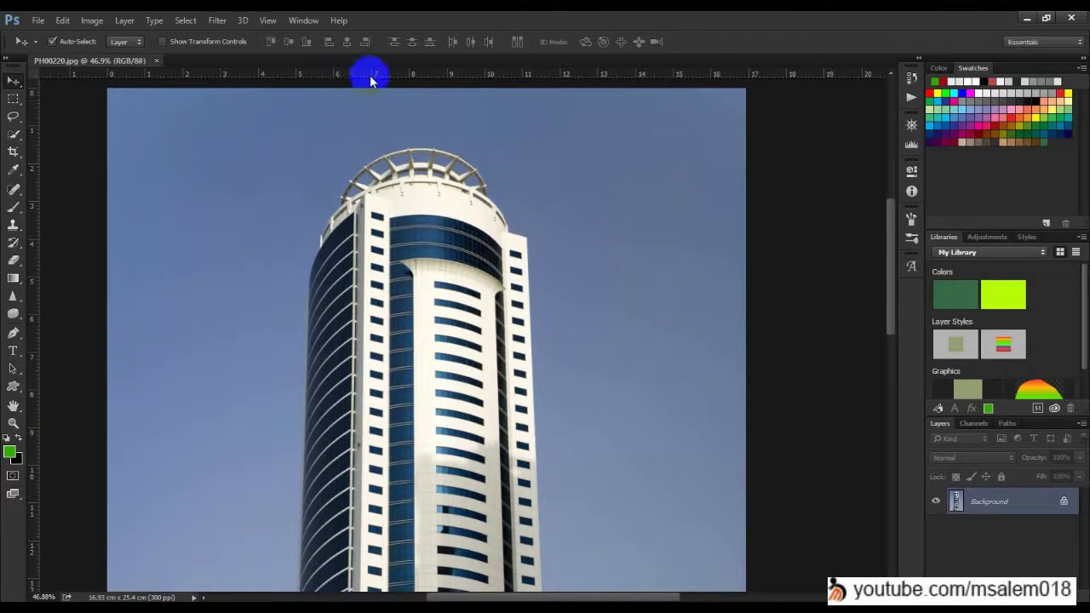
left_click_drag(364, 78, 406, 123)
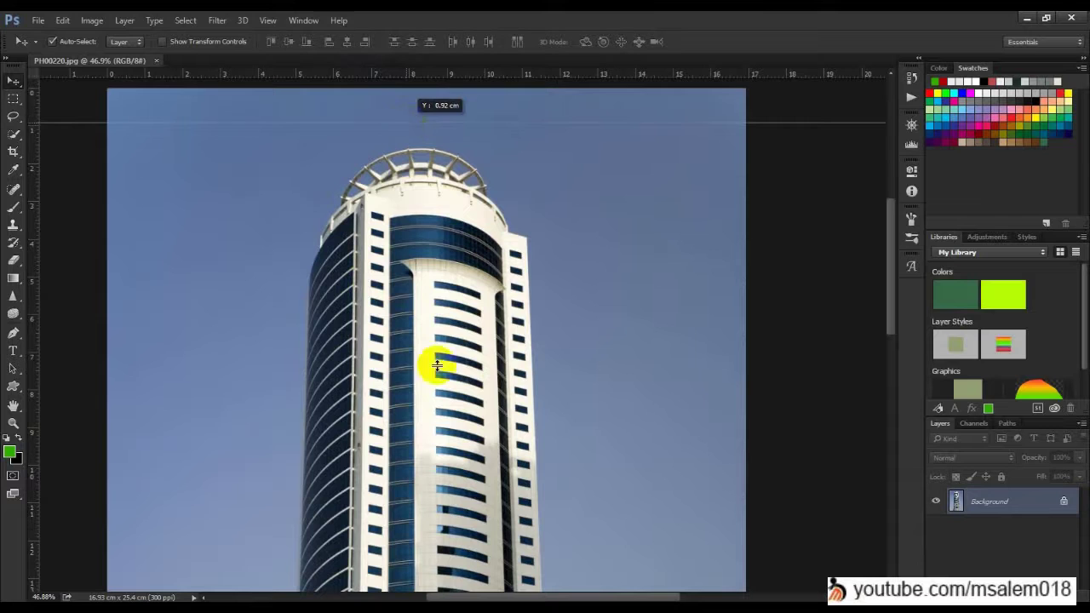
left_click_drag(437, 365, 437, 366)
scroll(395, 235, "down", 10)
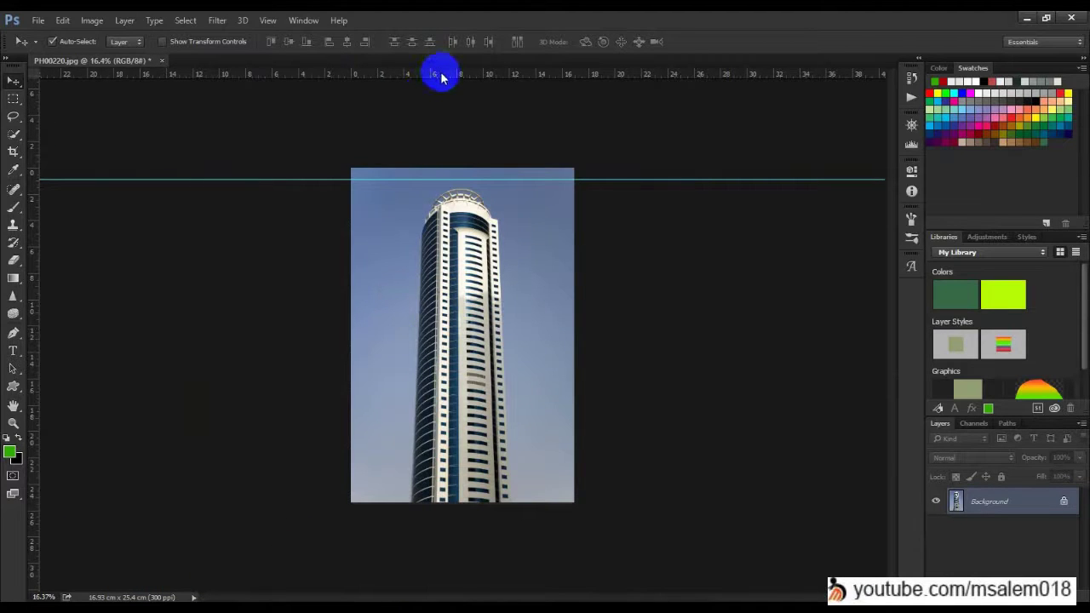
left_click_drag(441, 77, 498, 498)
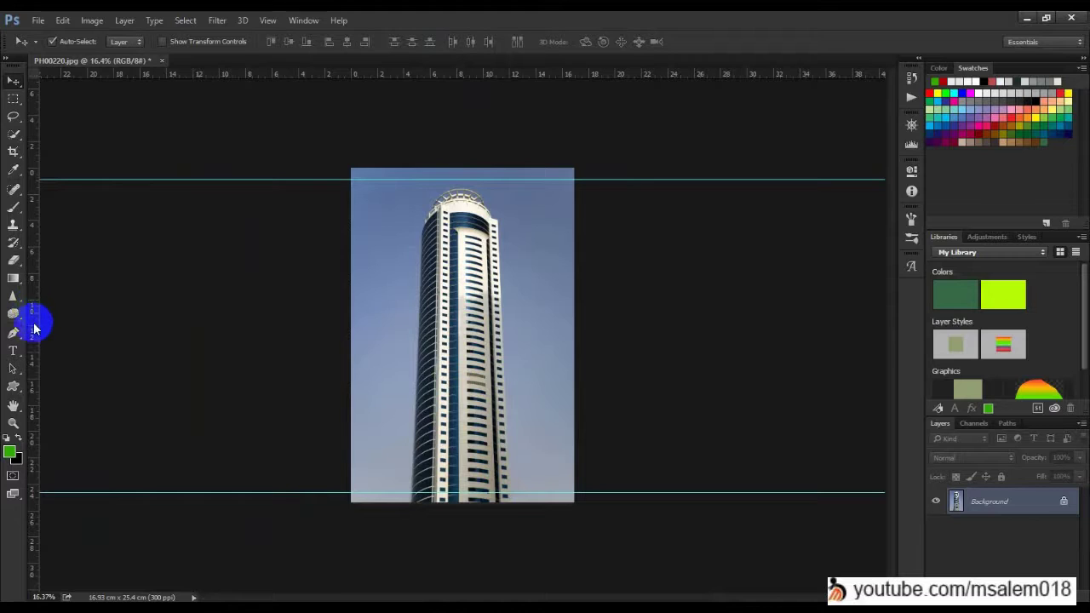
Step: Add vertical guides at about 1, 16, 9 and 10.6 cm, and a horizontal guide across the tower at about 9.3 cm
left_click_drag(33, 333, 366, 391)
left_click_drag(39, 332, 561, 362)
left_click_drag(32, 397, 468, 317)
left_click_drag(37, 372, 491, 331)
left_click_drag(399, 80, 433, 292)
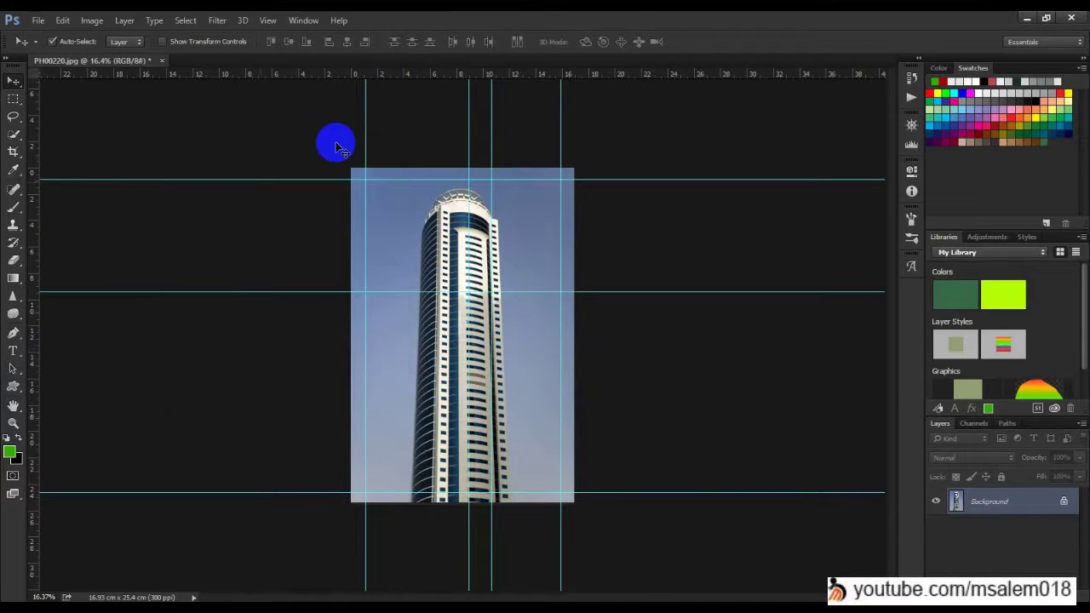
Step: Try the ruler origin on the tower and at the intersection of the uppermost and leftmost guides, restoring the default origin
scroll(338, 142, "up", 7)
left_click_drag(244, 184, 198, 259)
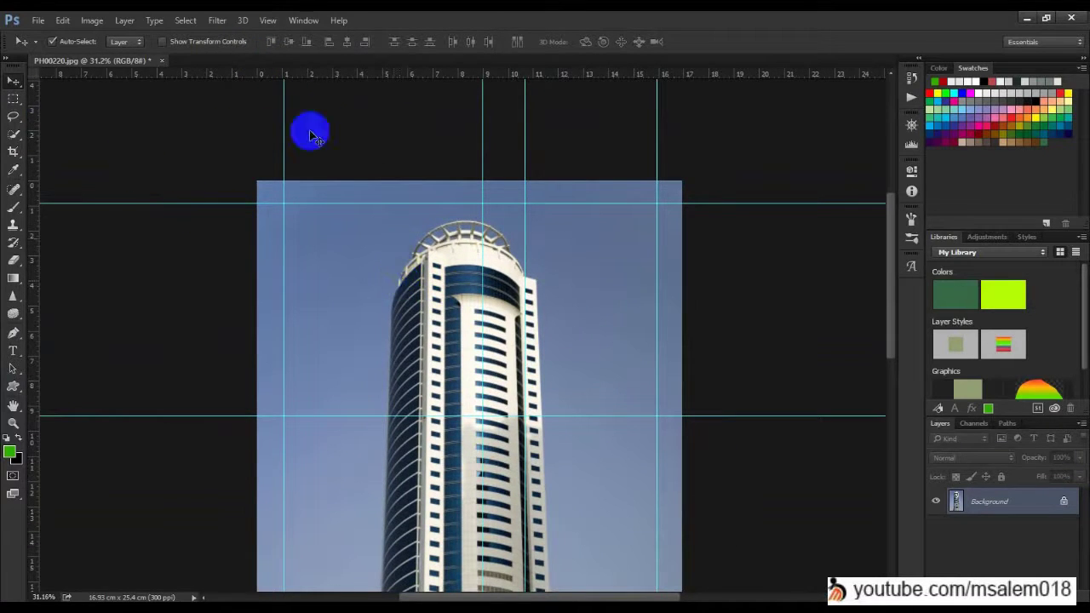
scroll(394, 300, "up", 4)
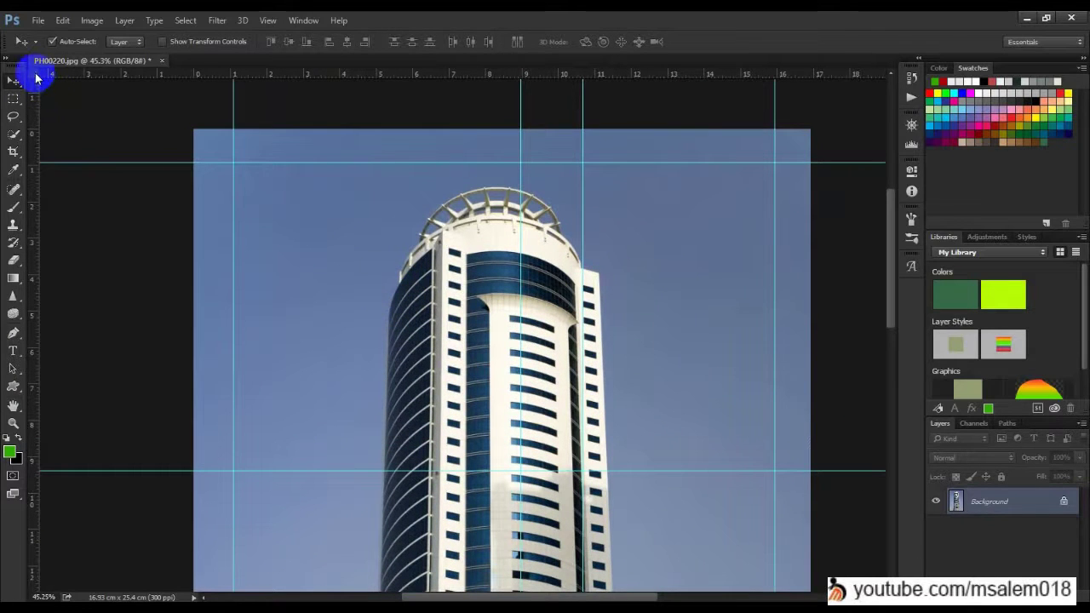
left_click_drag(34, 75, 393, 296)
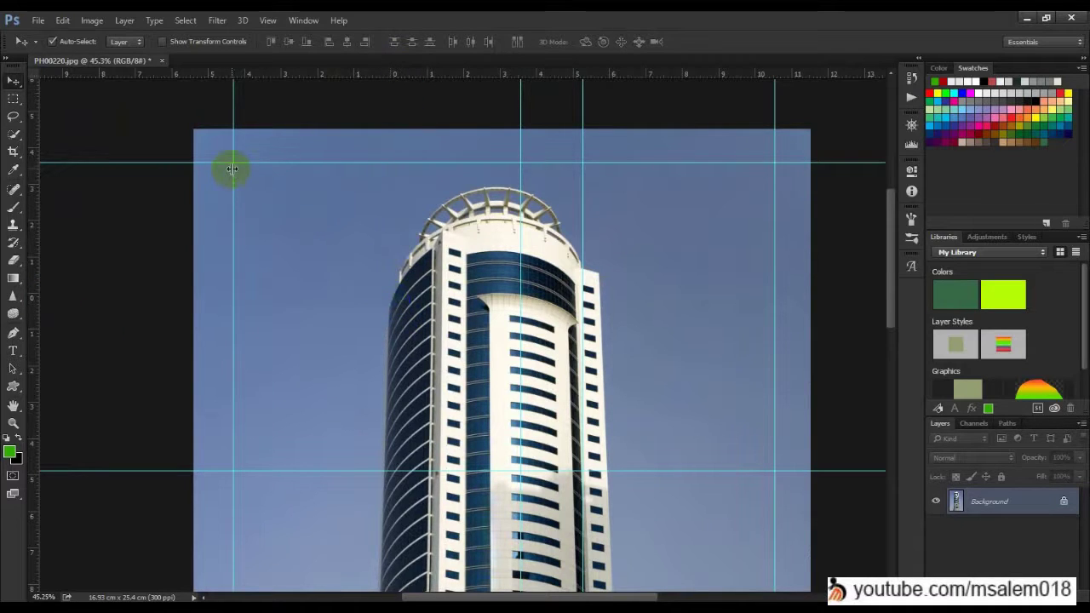
mouse_move(34, 70)
left_mouse_down()
mouse_move(112, 117)
mouse_move(234, 162)
left_mouse_up()
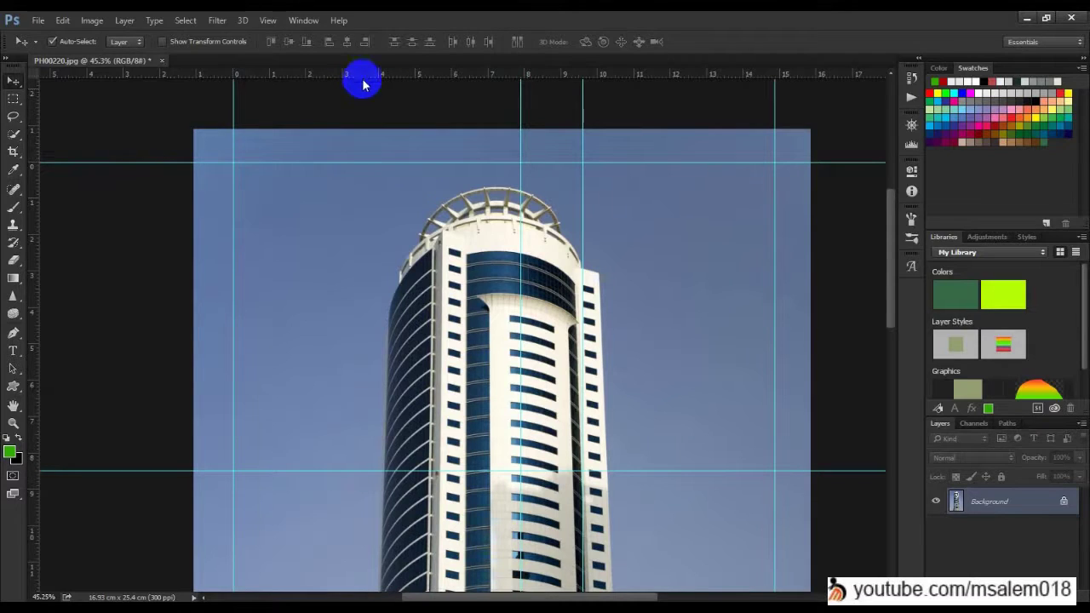
double_click(36, 79)
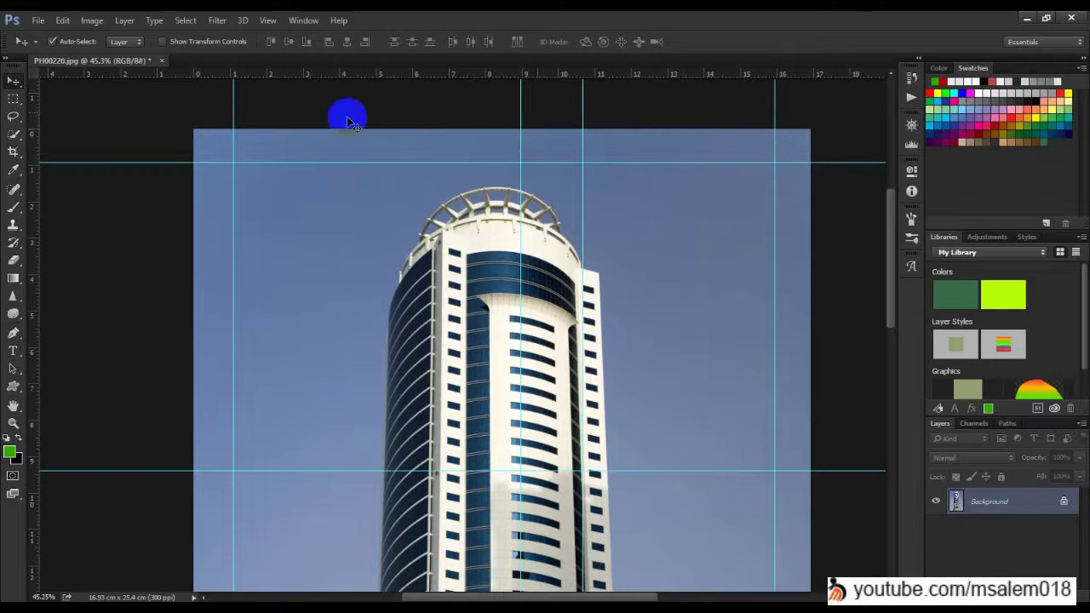
Step: Compare the image's edges and guides with the ruler scale, and toggle the rulers off and on
scroll(232, 135, "down", 2)
scroll(232, 135, "down", 1)
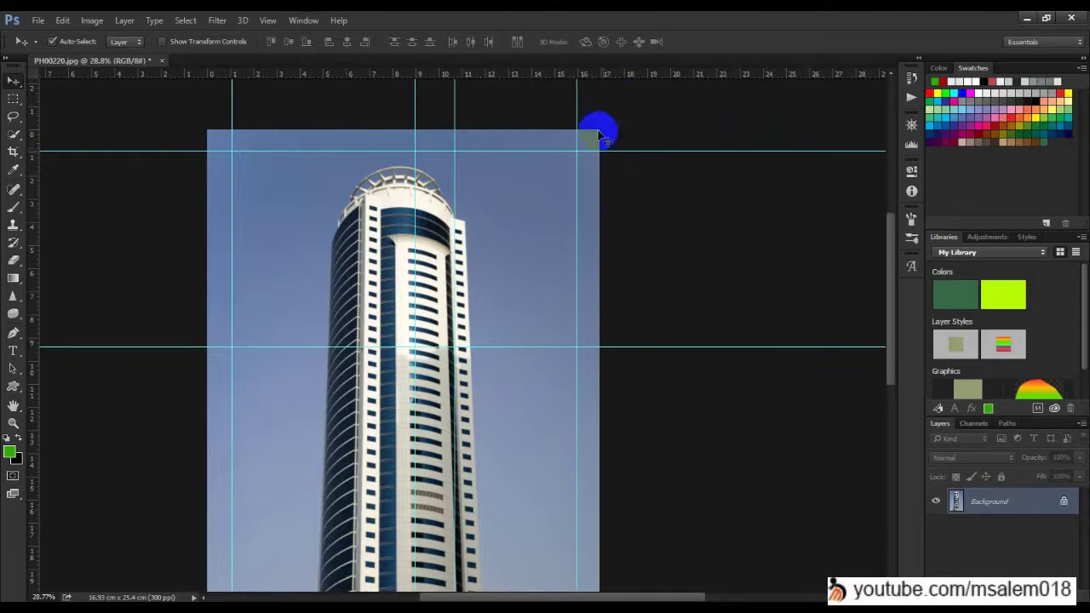
scroll(249, 106, "up", 1)
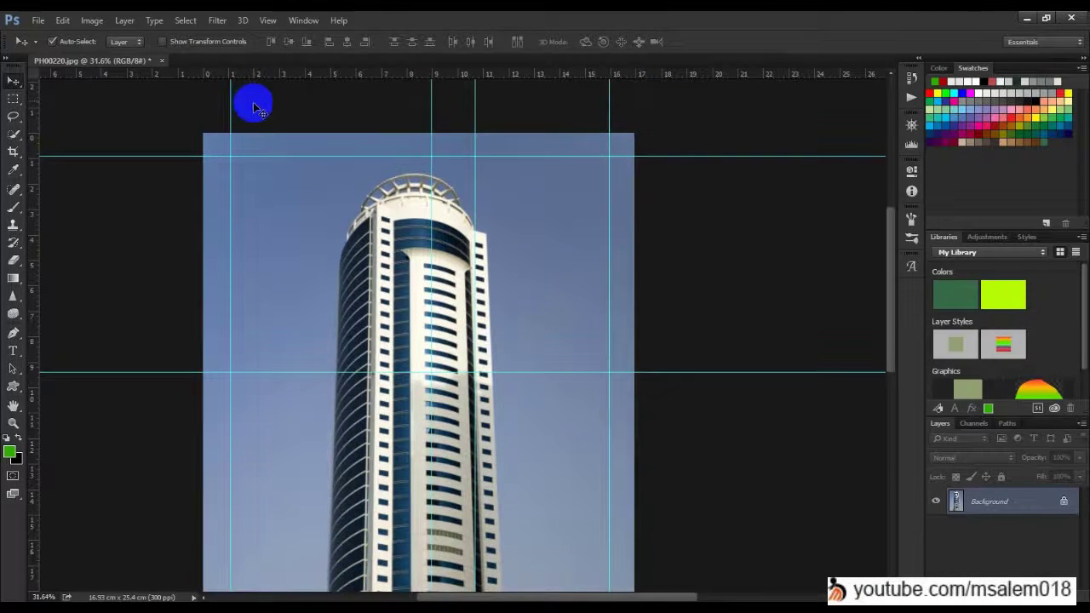
scroll(252, 103, "down", 1)
left_click_drag(343, 343, 360, 147)
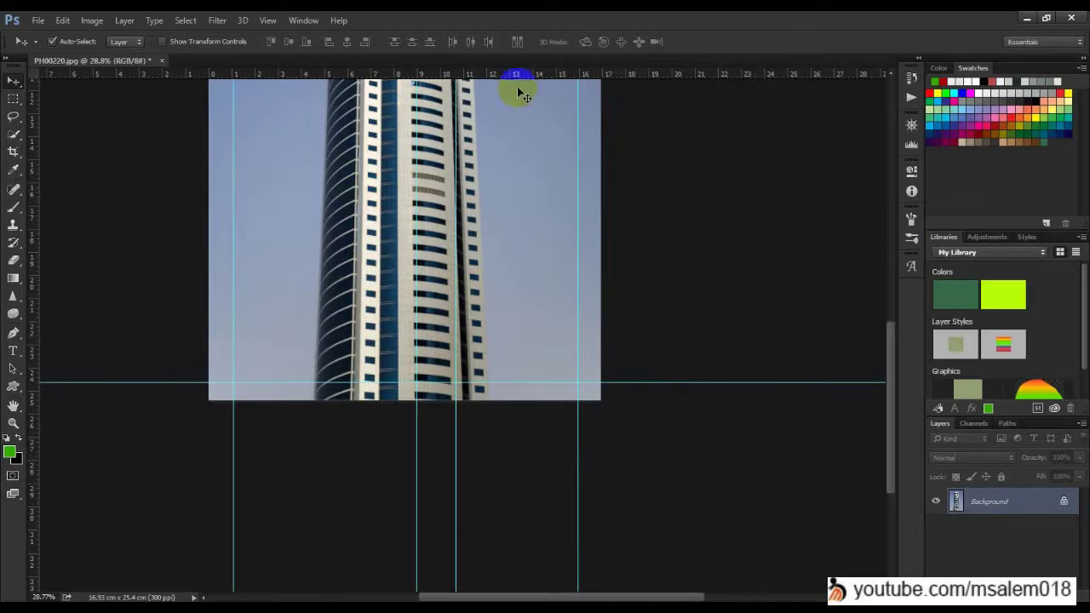
left_click_drag(394, 280, 439, 452)
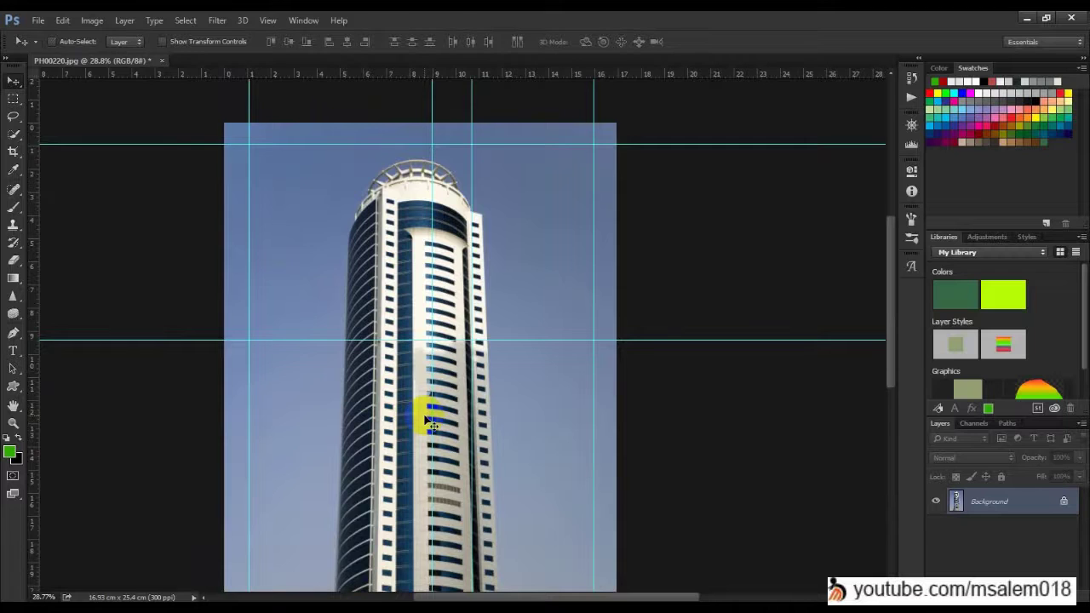
key("ctrl+r")
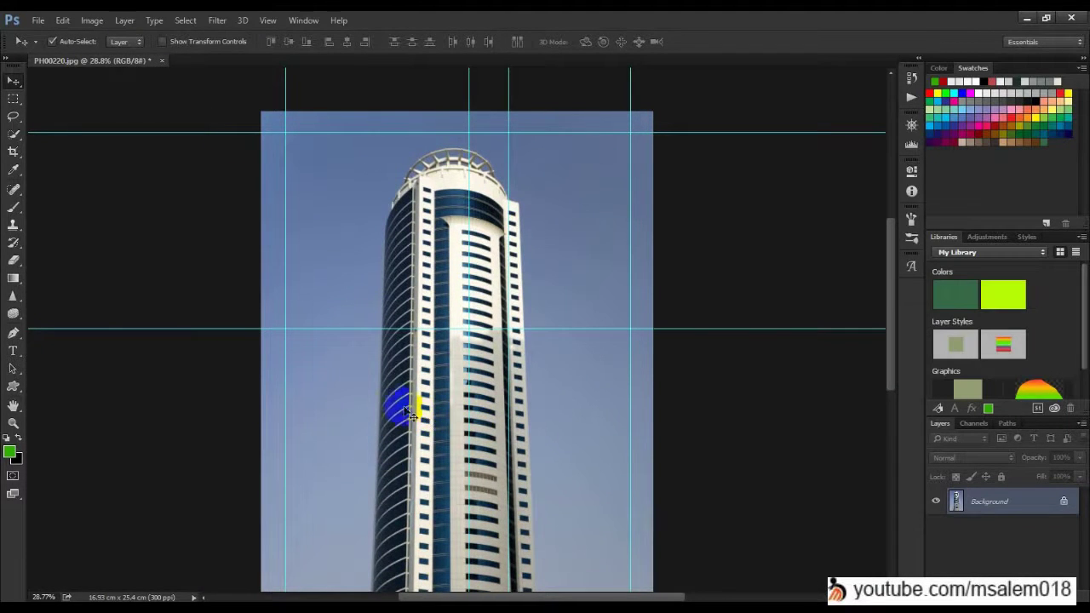
key("ctrl+r")
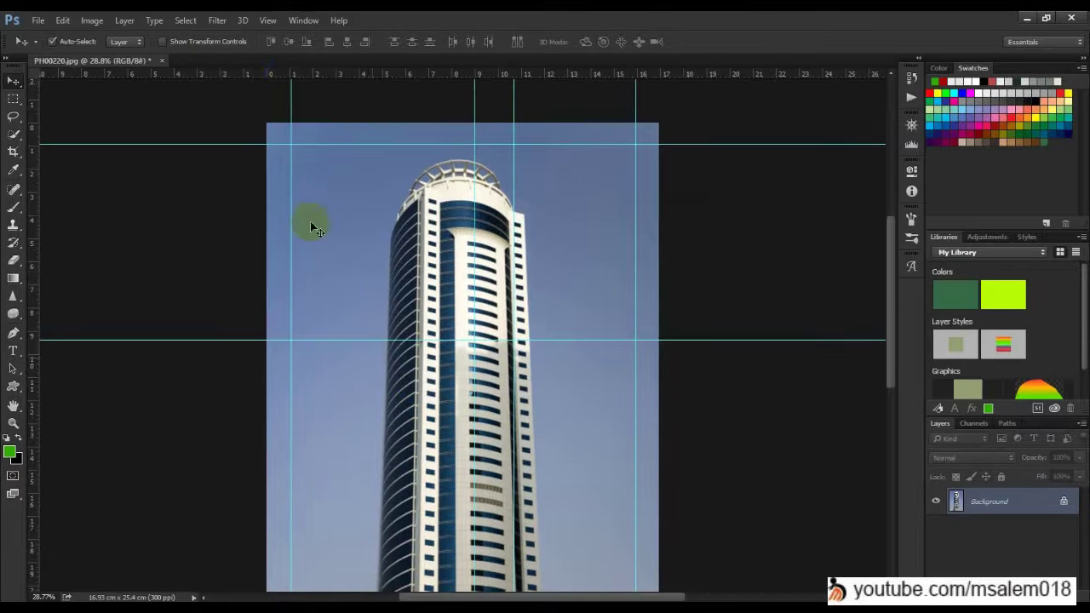
Step: Toggle the on-canvas extras, including the guides, off and on twice
left_click(267, 20)
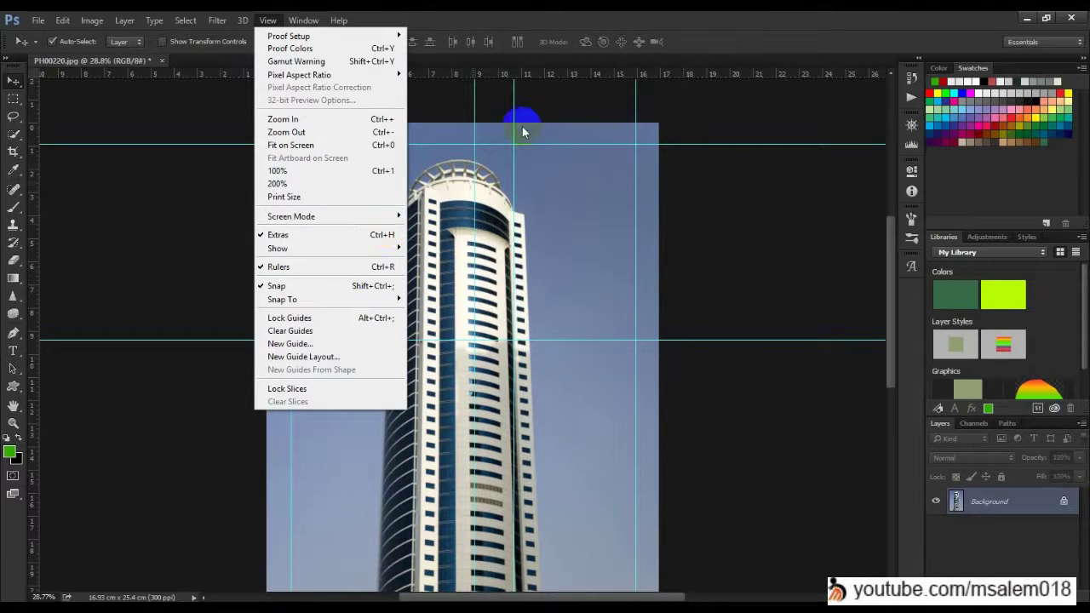
left_click(734, 31)
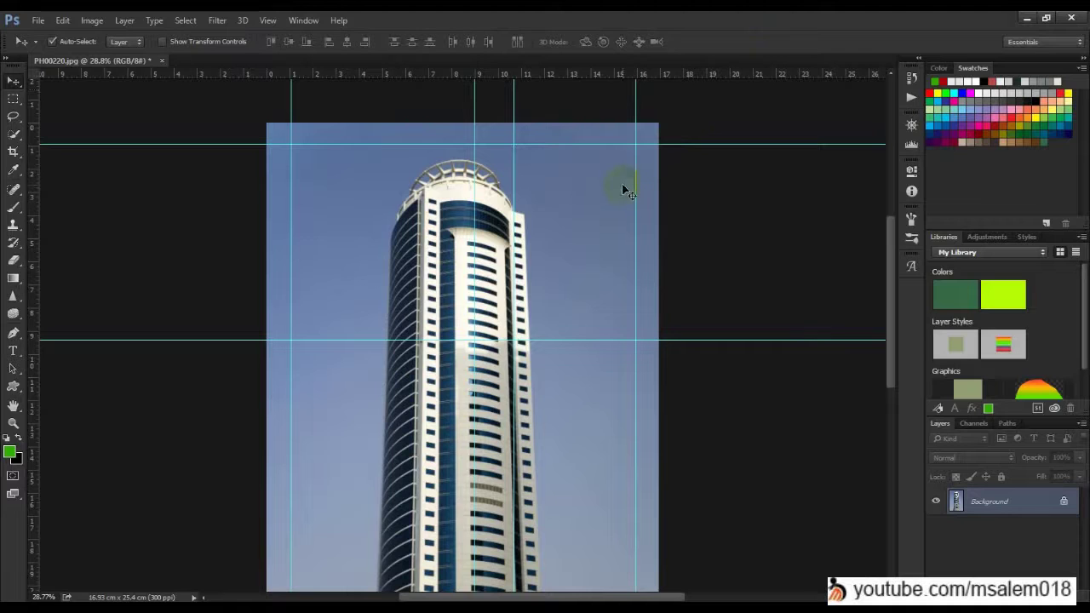
key("ctrl+h")
key("ctrl+h")
key("ctrl+h")
key("ctrl+h")
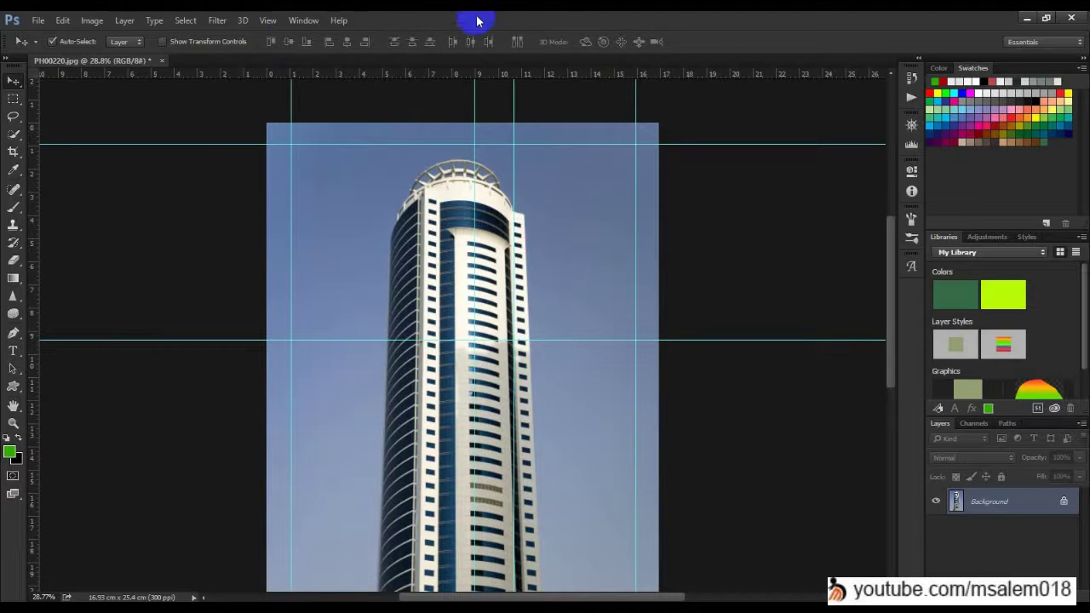
Step: Hide the extras, toggle the rulers off and on, and show the guides again
left_click(260, 21)
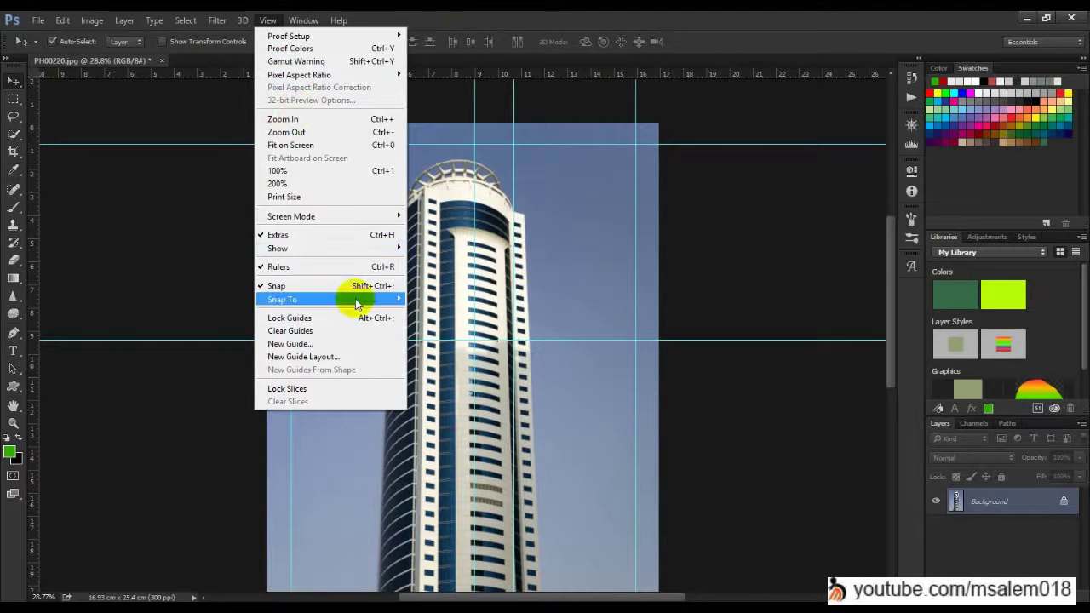
left_click(351, 236)
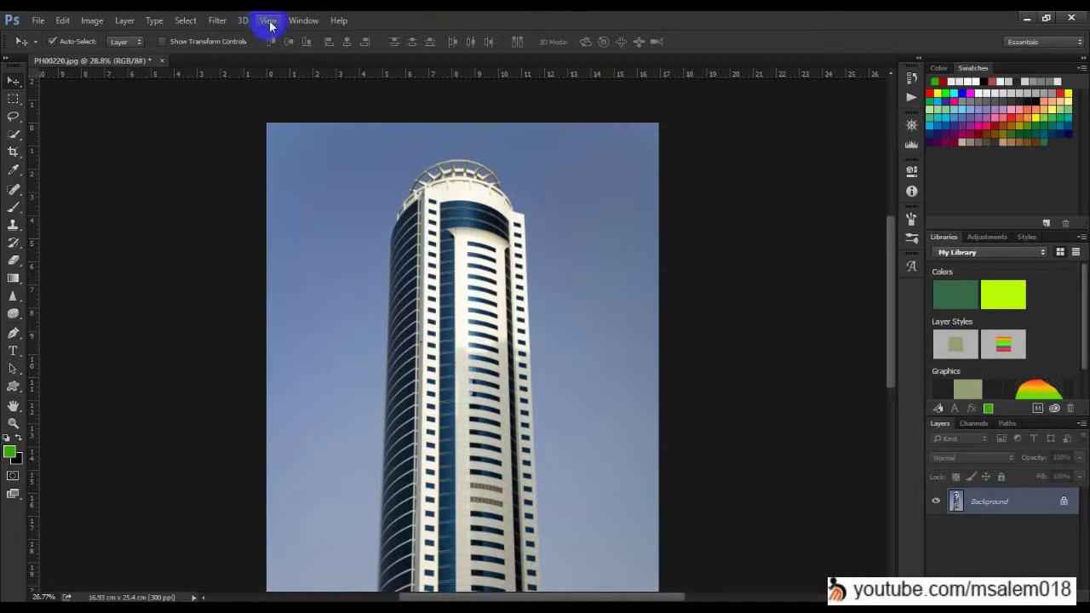
left_click(270, 25)
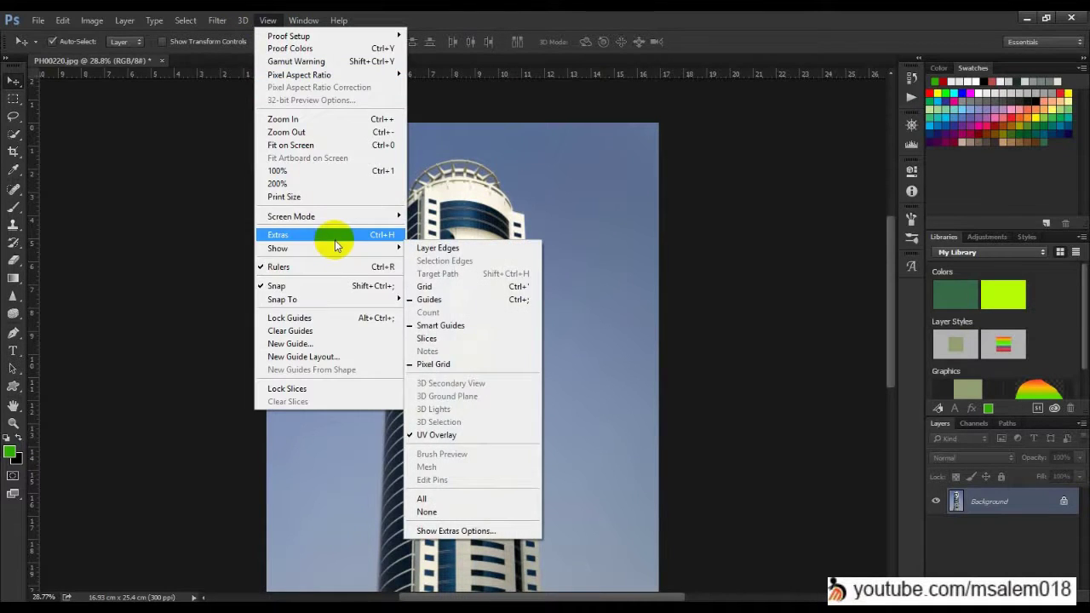
left_click(345, 270)
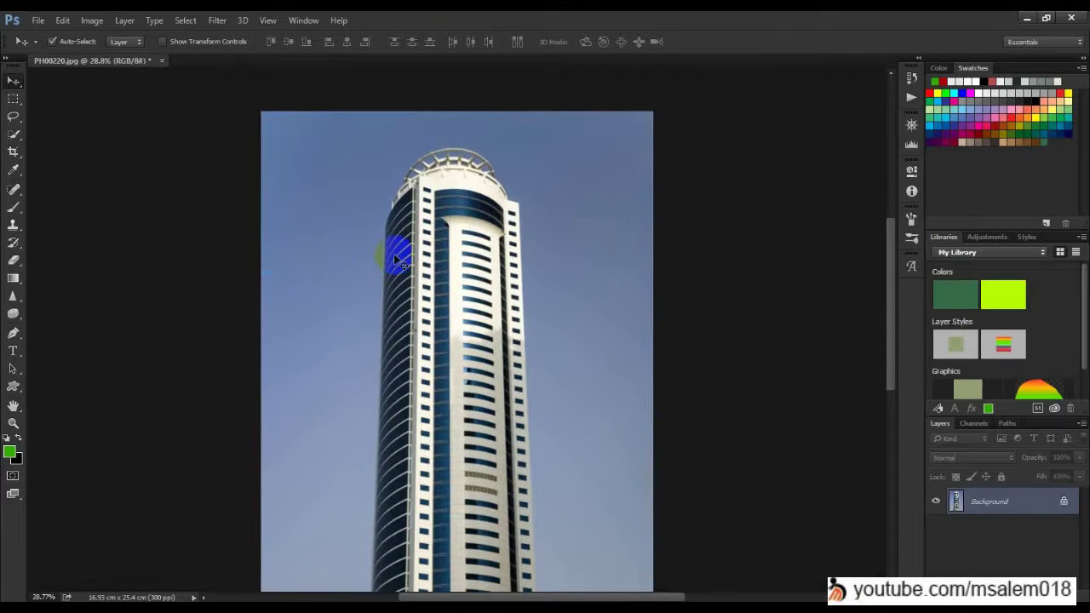
key("ctrl+r")
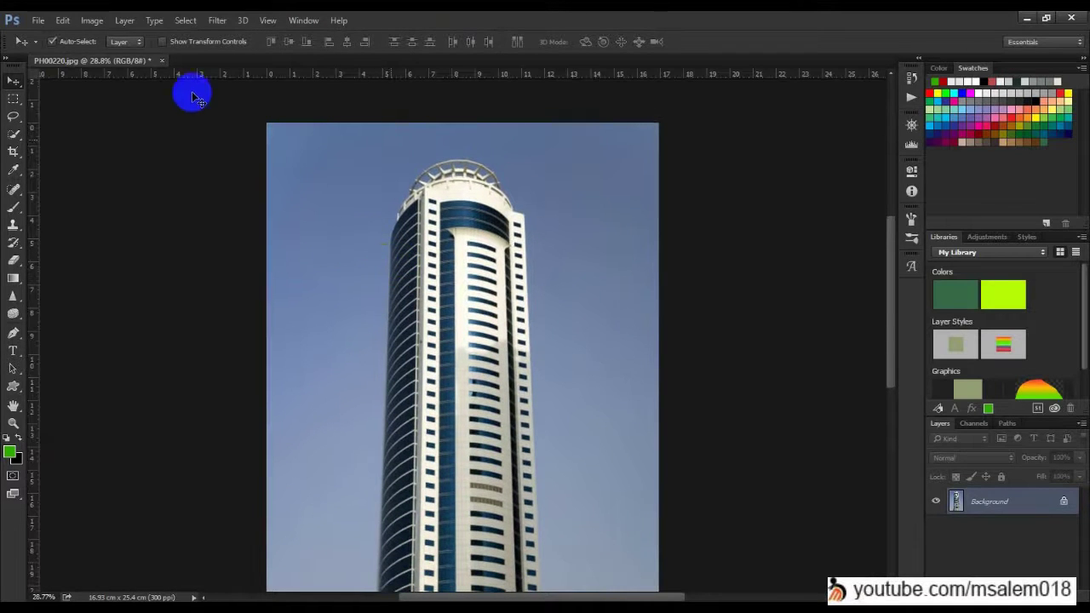
key("ctrl+semicolon")
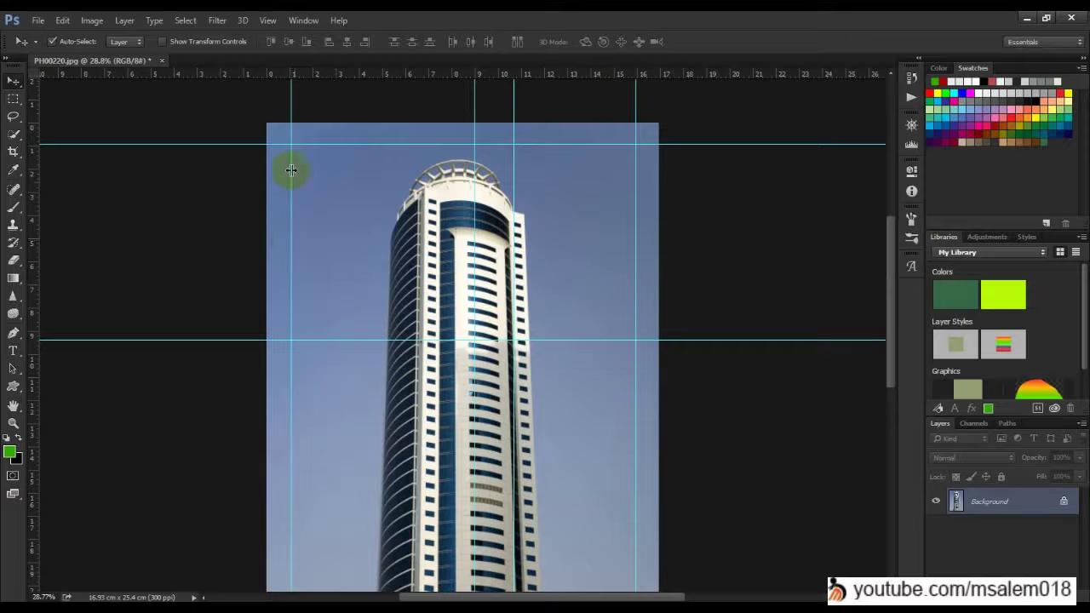
Step: Remove the vertical guides at about 1, 9 and 10.6 cm by pulling them off the canvas
left_click_drag(293, 188, 17, 230)
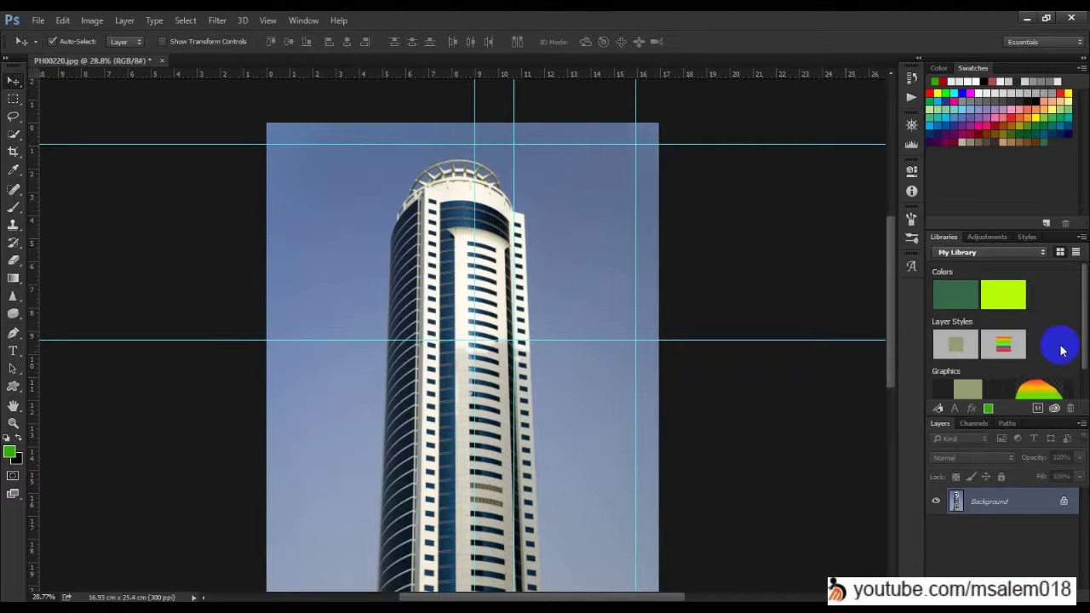
left_click_drag(524, 305, 1056, 252)
left_click_drag(474, 314, 25, 328)
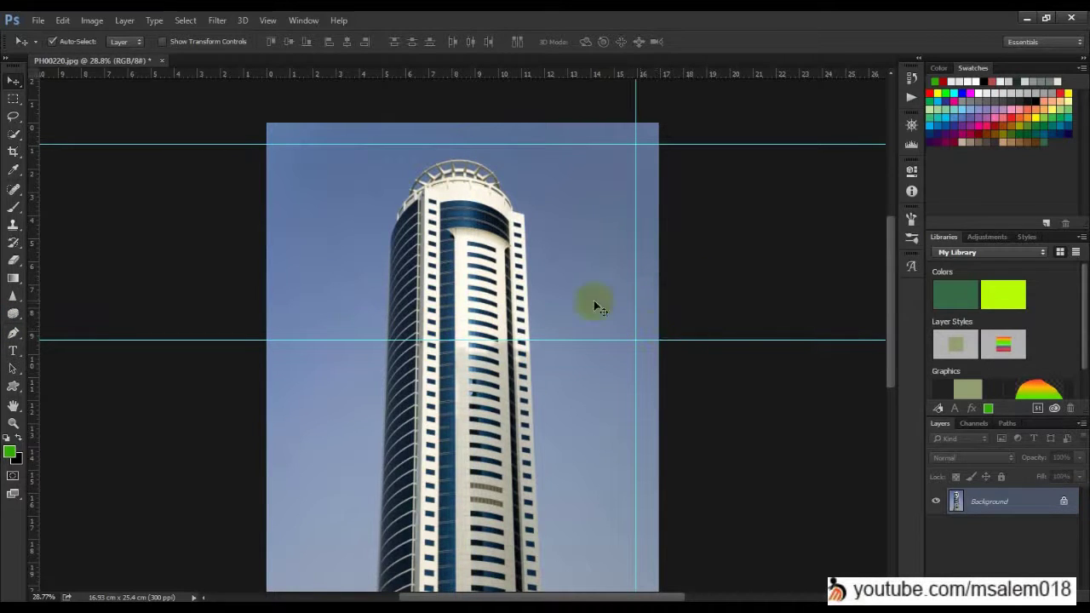
Step: Remove all three horizontal guides, including the one near the image's lower edge
left_click_drag(538, 340, 516, 19)
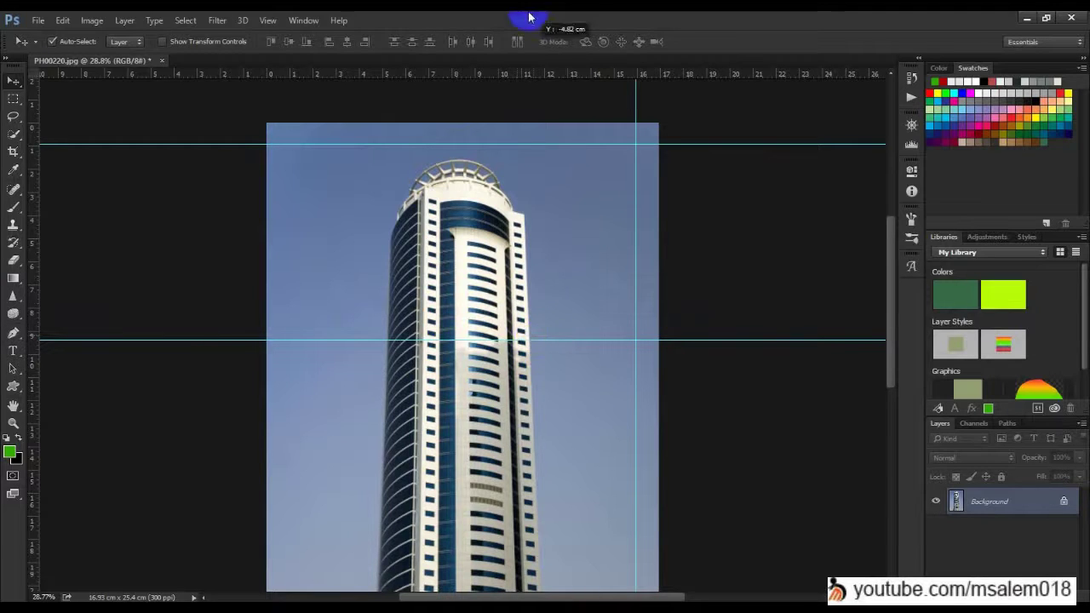
left_click_drag(517, 145, 540, 603)
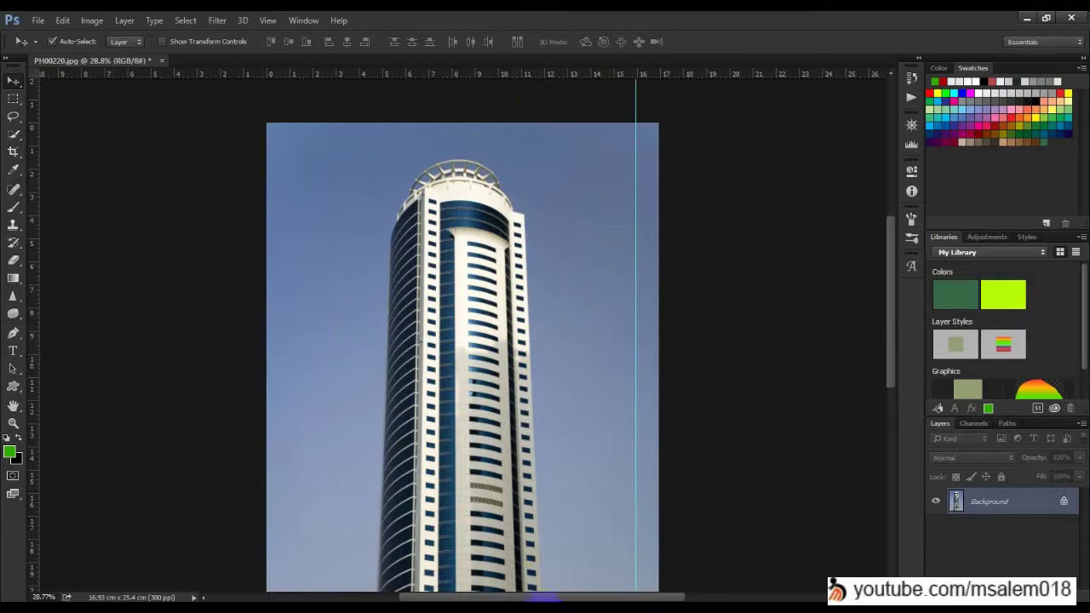
scroll(567, 243, "down", 1)
scroll(568, 243, "down", 6)
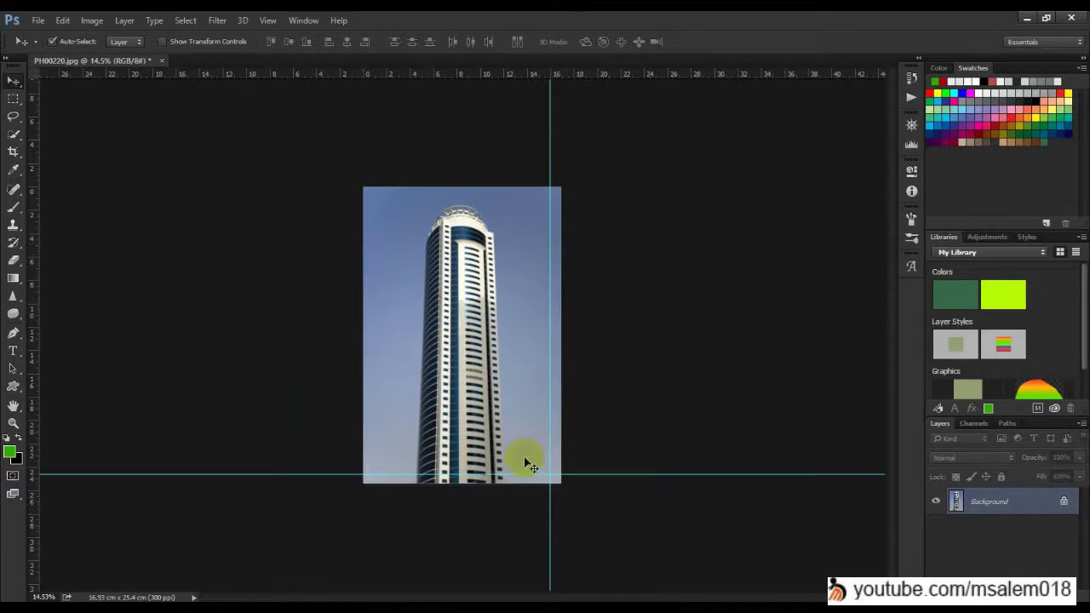
left_click_drag(494, 473, 528, 596)
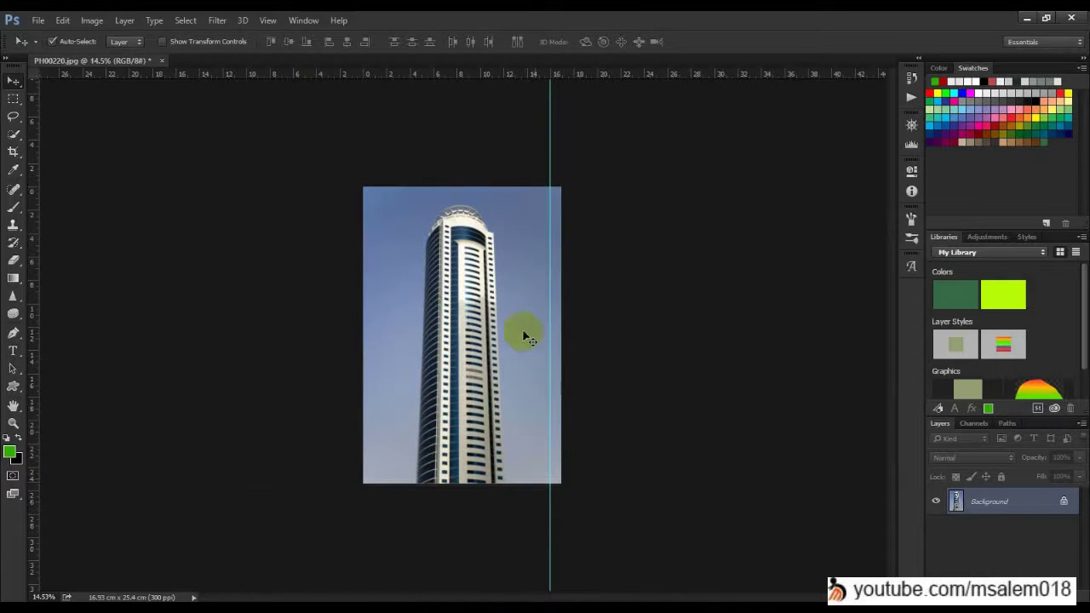
Step: Place a vertical guide along the tower at about 6.2 cm and move the ruler origin into the sky just left of the tower
scroll(512, 178, "up", 3)
scroll(556, 196, "up", 1)
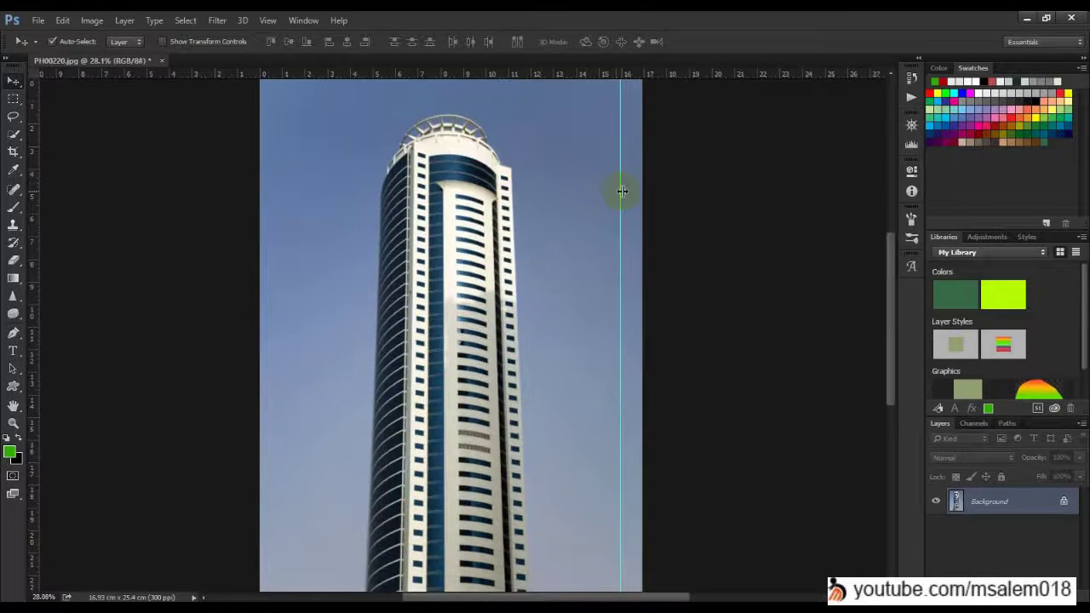
left_click_drag(34, 111, 403, 224)
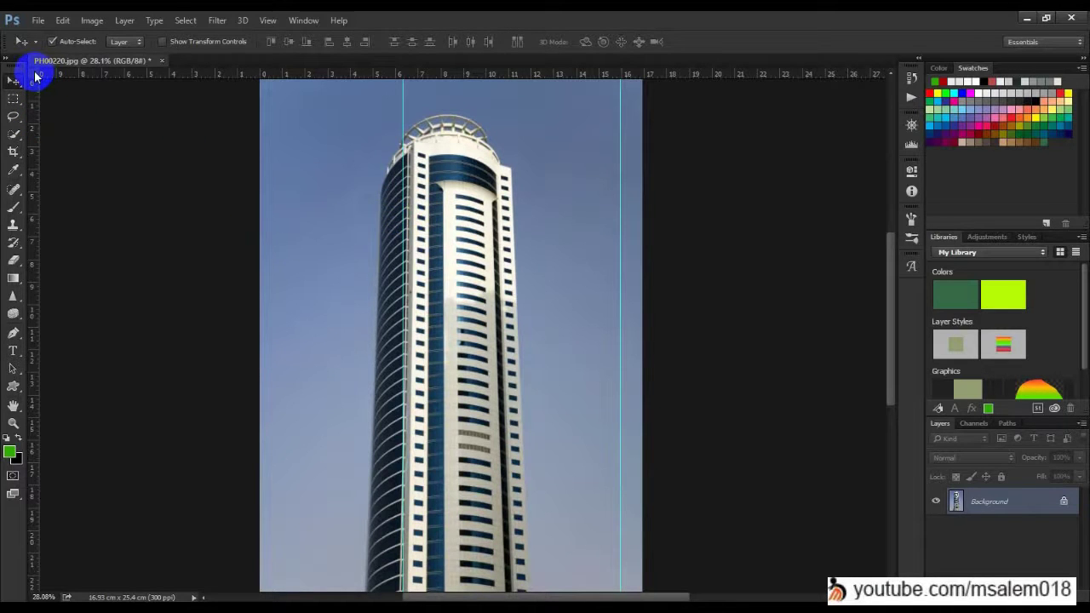
left_click_drag(36, 73, 355, 175)
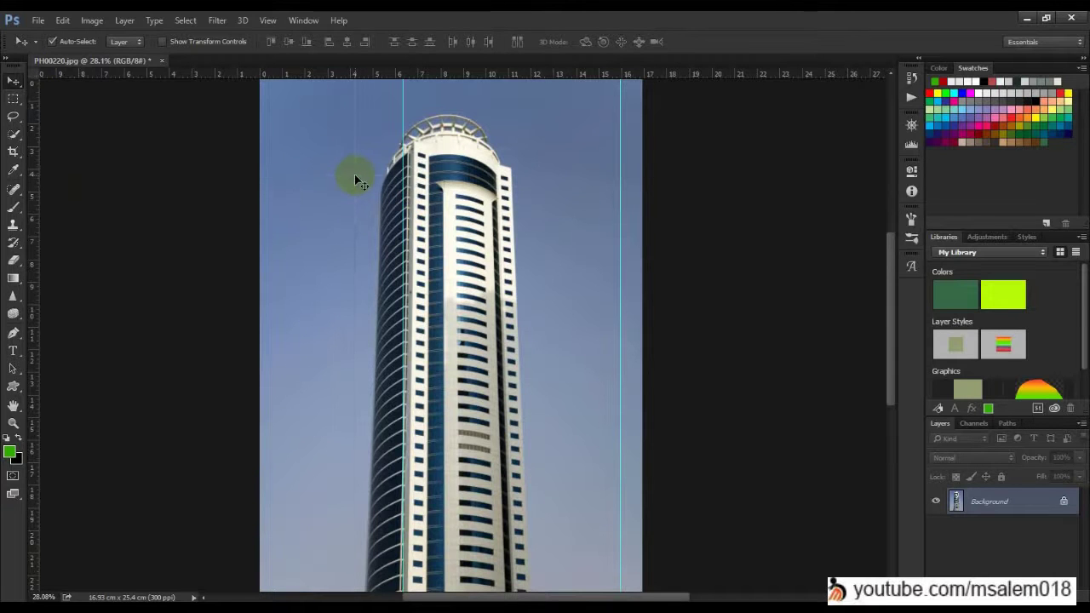
Step: Position guides just inside the image's left, upper and lower edges, moving the tower's vertical guide for the left one
left_click_drag(467, 75, 499, 166)
scroll(503, 182, "down", 3)
scroll(511, 187, "up", 5)
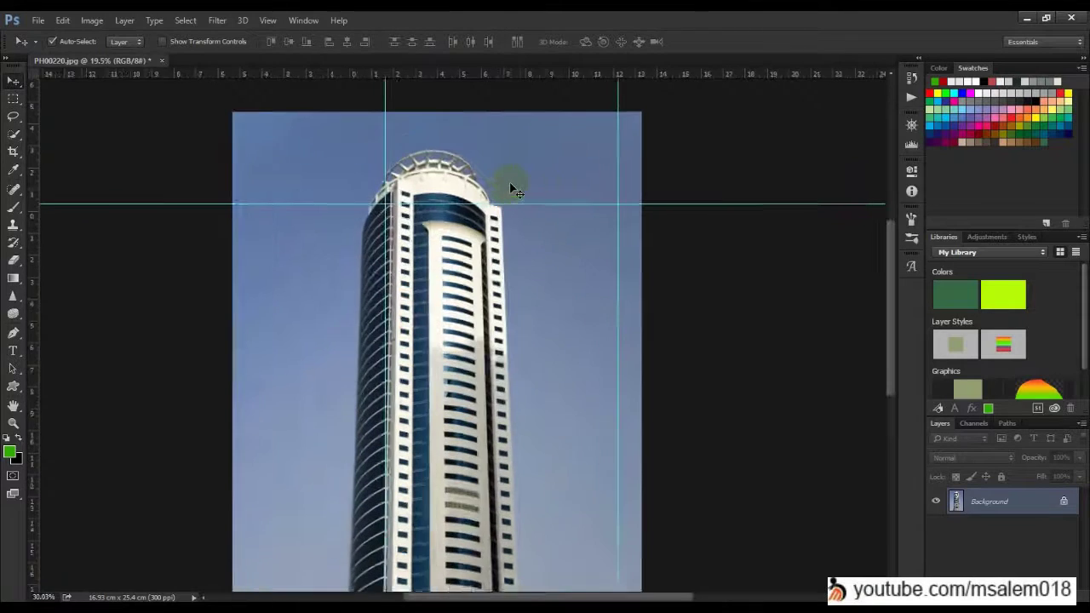
left_click_drag(364, 209, 198, 218)
left_click_drag(317, 212, 352, 113)
left_click(205, 183)
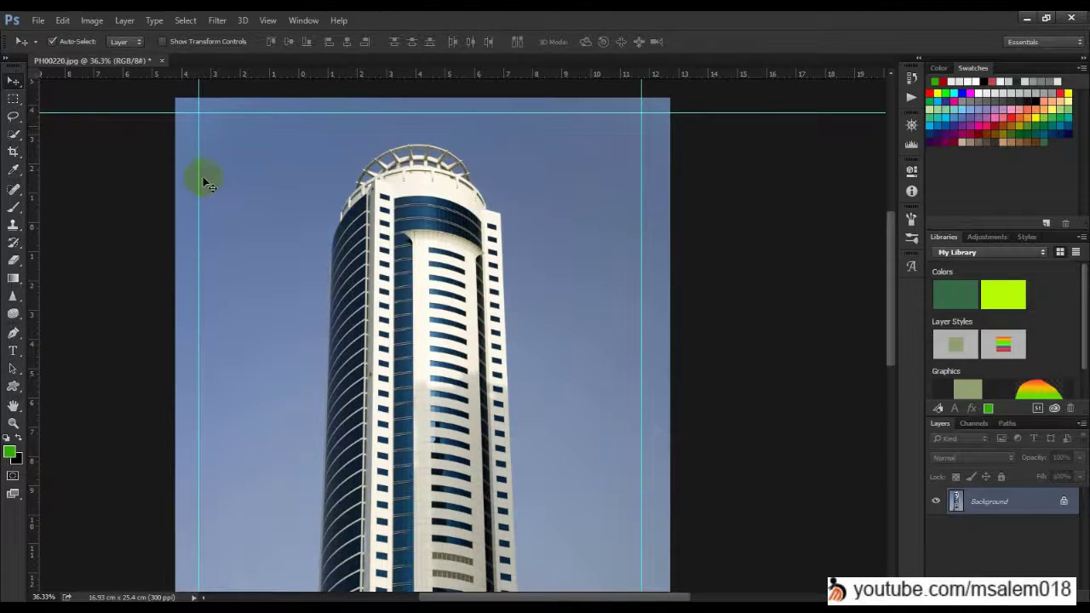
scroll(203, 182, "down", 3)
left_click_drag(511, 75, 555, 544)
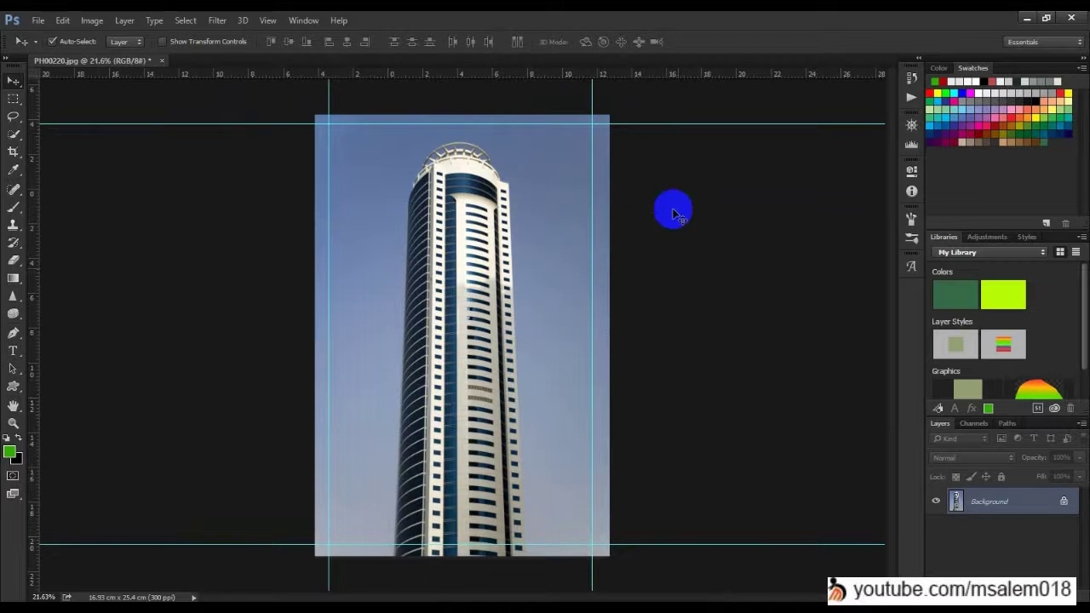
Step: Move the left guide to about 2.9 cm on the tower and the horizontal guides to about 0 and 6.4 cm
scroll(635, 93, "up", 1)
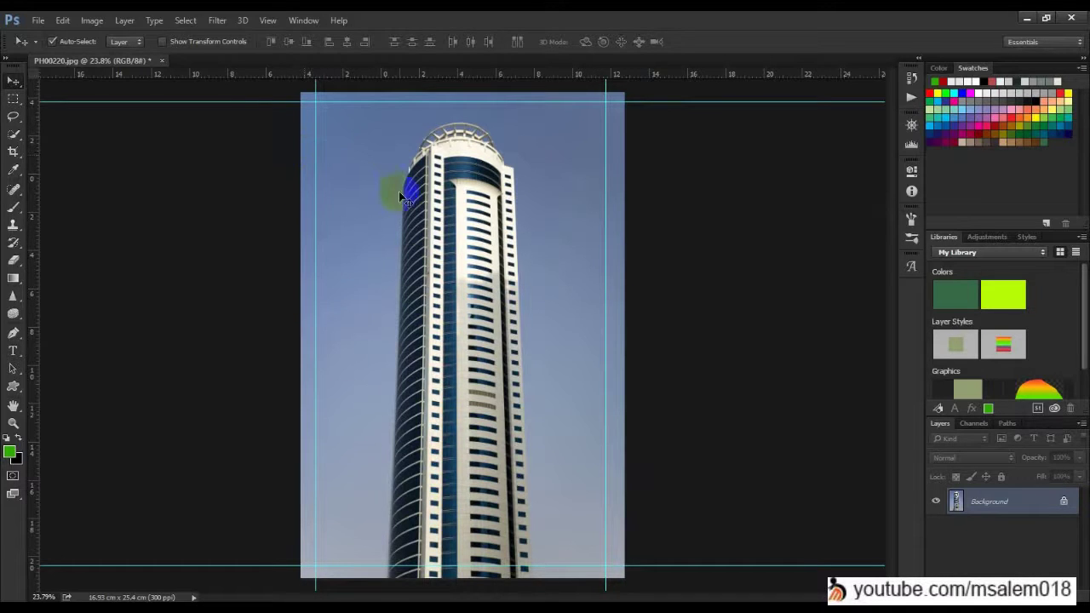
left_click_drag(315, 135, 438, 166)
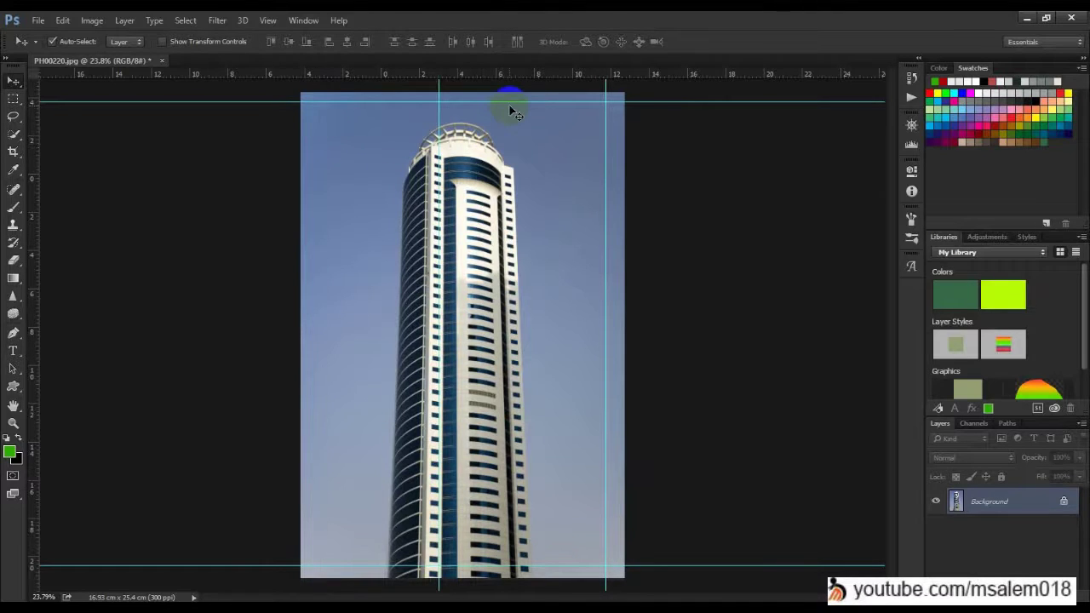
left_click_drag(506, 102, 529, 175)
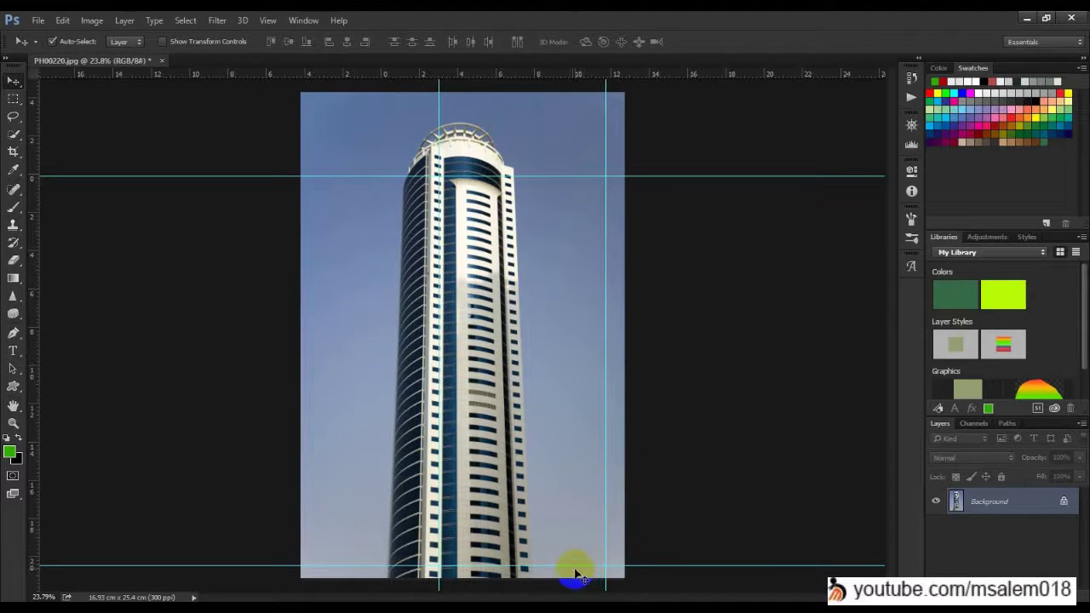
left_click_drag(565, 562, 587, 298)
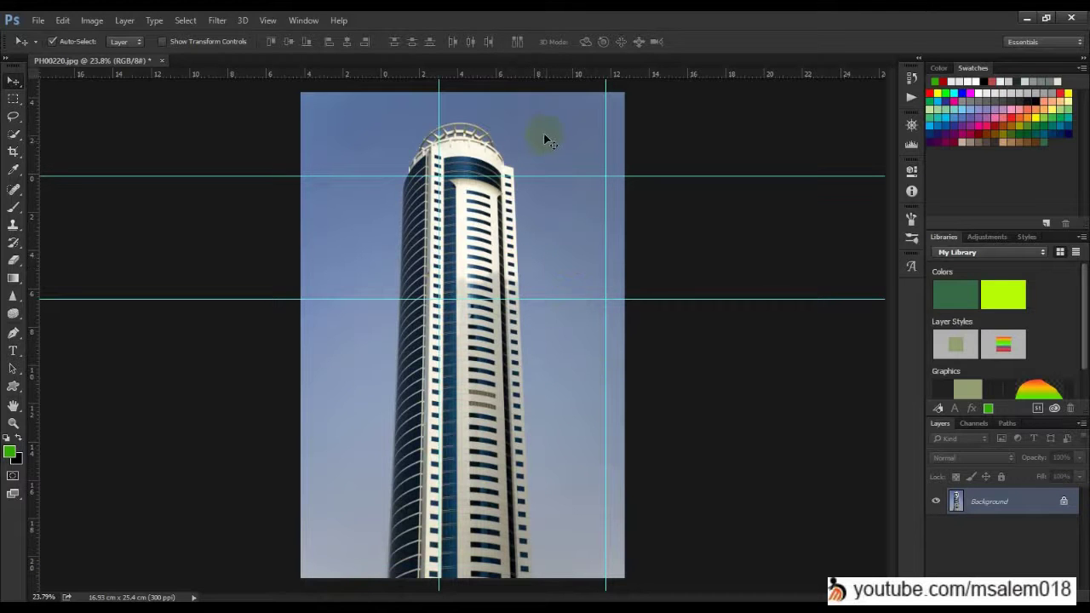
Step: Select the rectangle bounded by the four guides with the Rectangular Marquee tool, and move the selection down and left across the tower
scroll(549, 142, "up", 3)
left_click(13, 98)
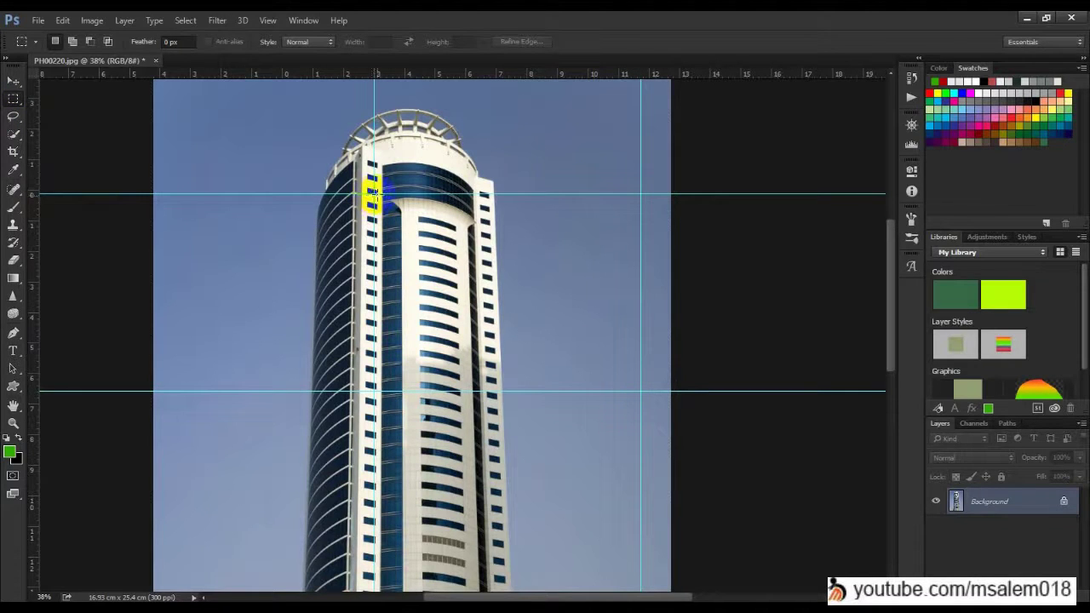
left_click_drag(394, 219, 640, 392)
left_click_drag(562, 311, 514, 436)
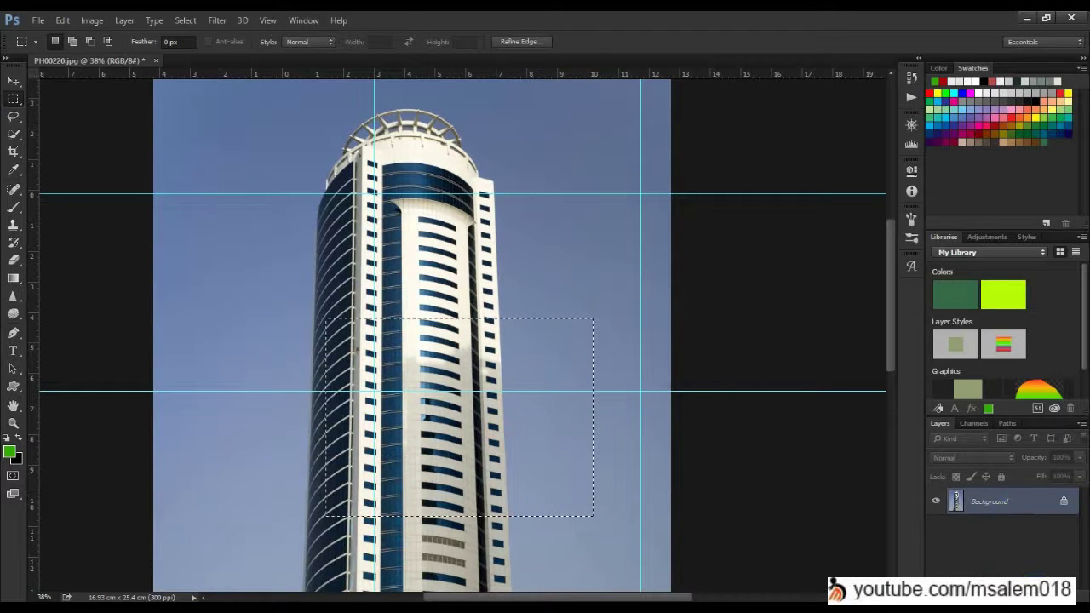
Step: Fill the selection with the green foreground colour on a new layer, and deselect
key("ctrl+shift+alt+n")
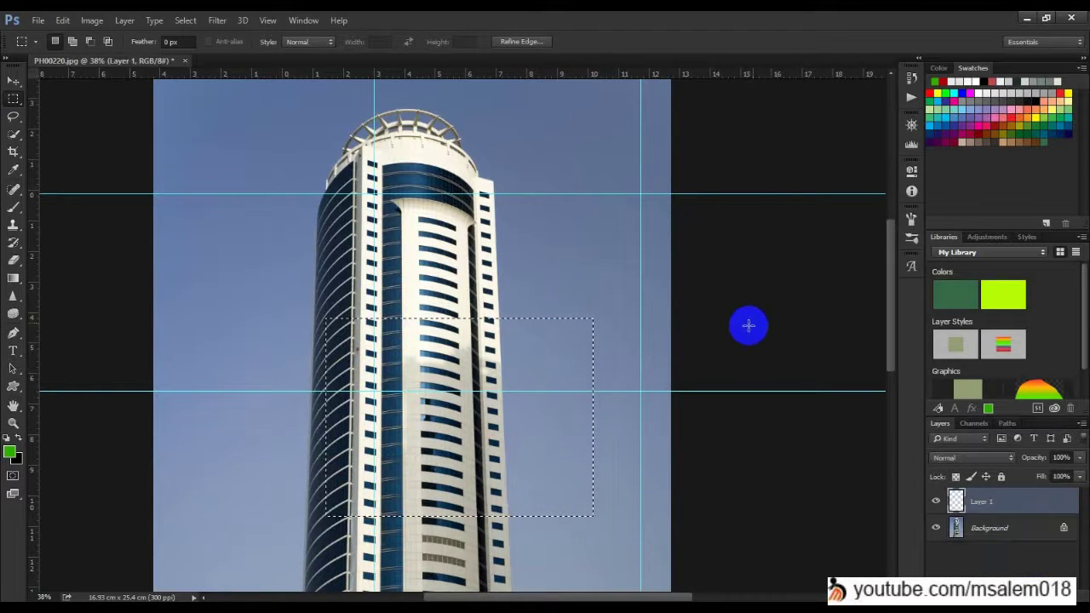
key("alt+BackSpace")
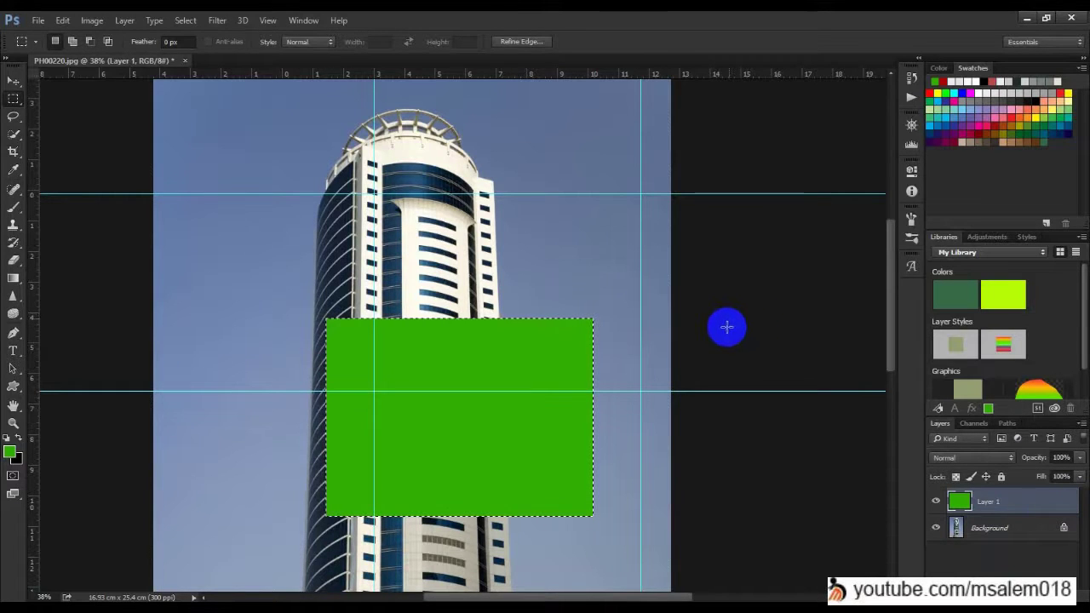
left_click(539, 374)
key("v")
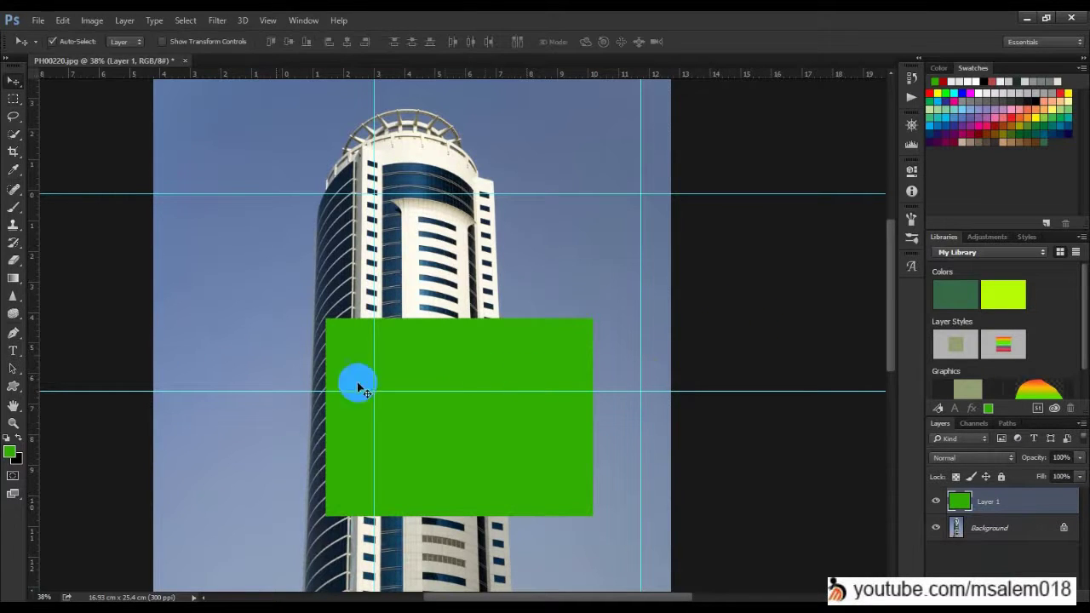
Step: Snap the green rectangle between the two horizontal guides and place a duplicate beside it in the same band
left_click_drag(550, 482, 698, 391)
left_click_drag(533, 302, 208, 251)
left_click_drag(403, 271, 550, 251)
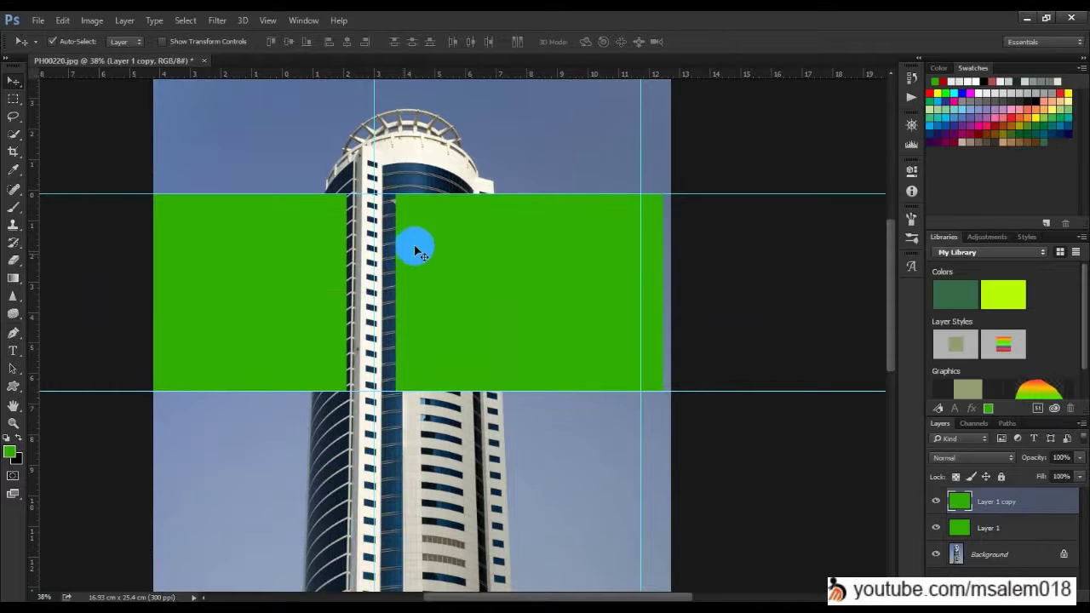
Step: Remove the lower horizontal guide and snap the two green rectangles against opposite sides of the tower's vertical guide, the original higher
left_click_drag(679, 381, 575, 25)
left_click_drag(445, 431, 421, 500)
left_click_drag(272, 326, 304, 283)
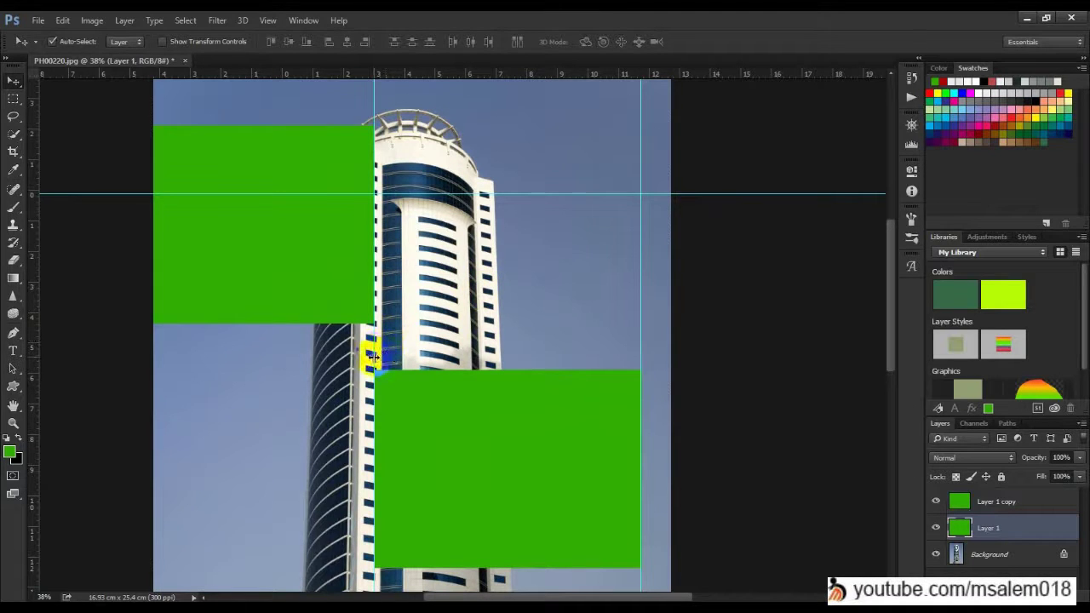
Step: Move the duplicate green rectangle against the image's right edge and put its layer in a group
key("ctrl")
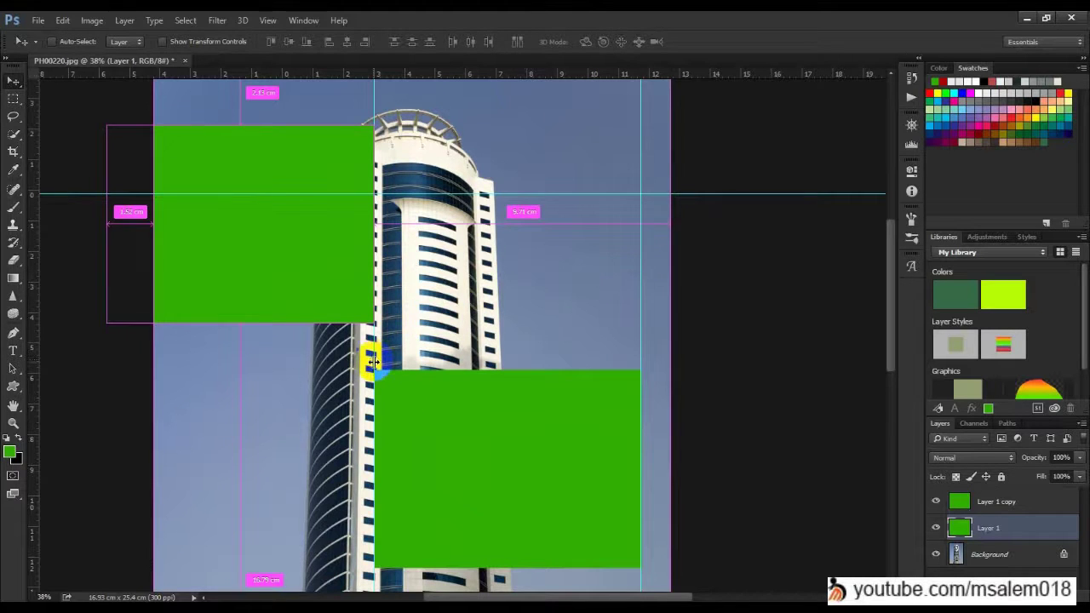
mouse_move(441, 435)
left_mouse_down()
mouse_move(461, 448)
mouse_move(382, 452)
mouse_move(426, 453)
left_mouse_up()
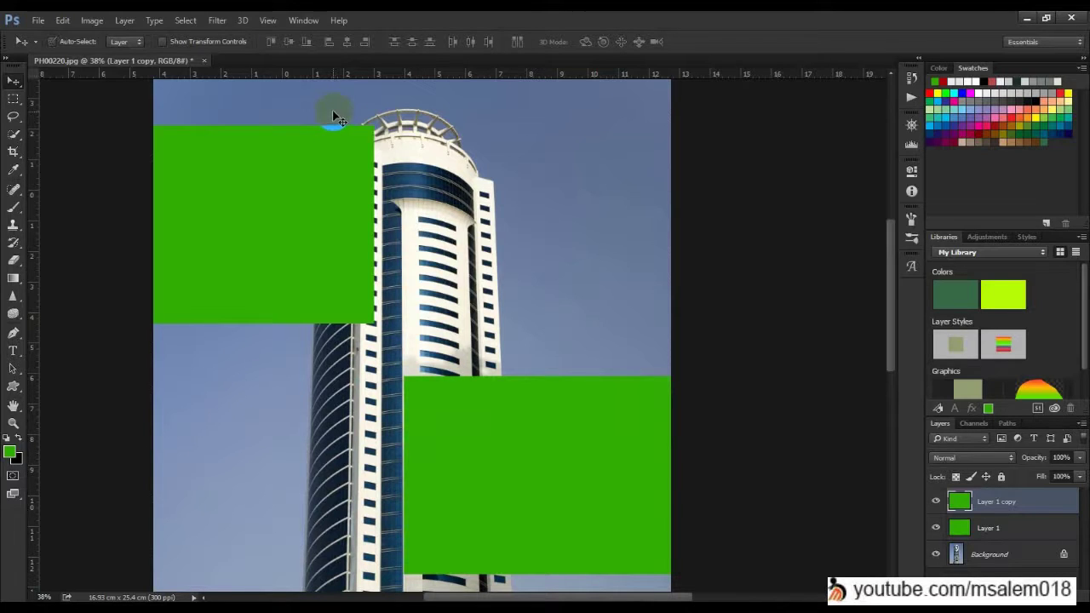
key("ctrl+g")
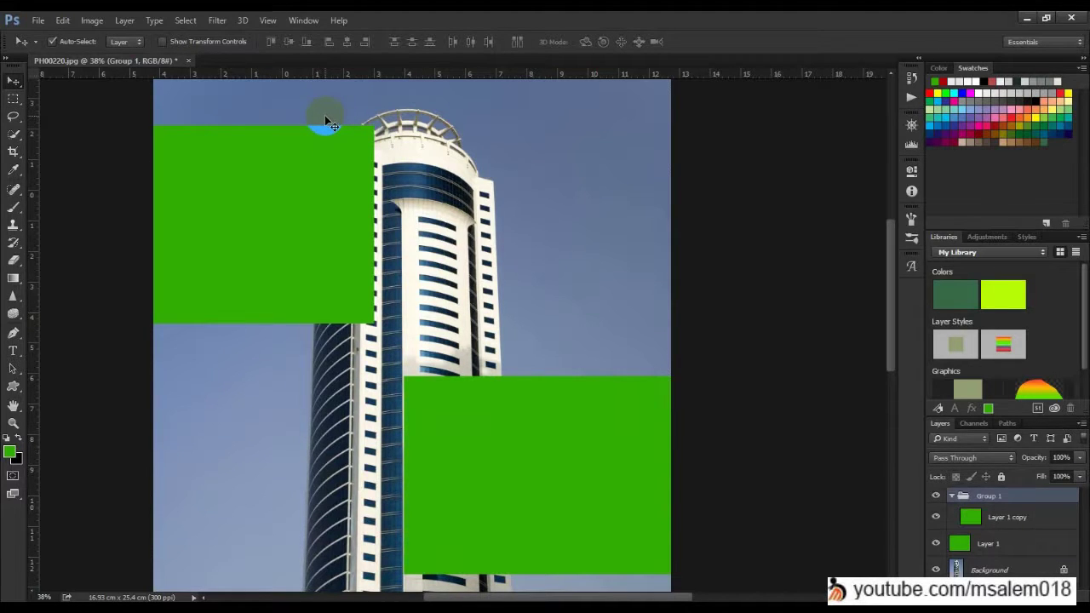
Step: Show the guides and move the duplicate green rectangle away from the image's right edge, over the tower
key("ctrl+semicolon")
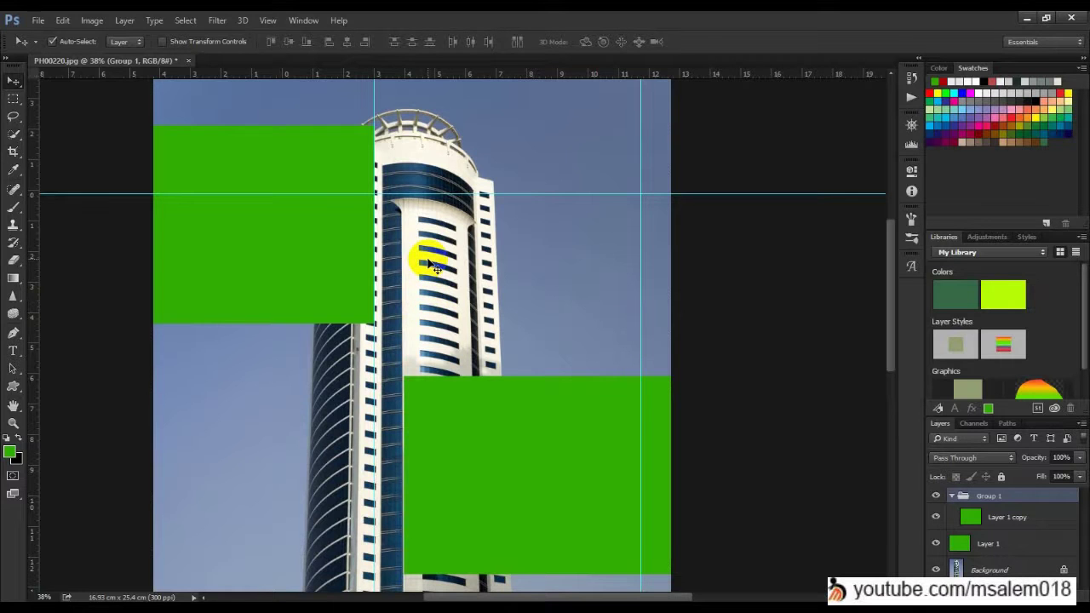
scroll(428, 264, "down", 5)
scroll(617, 316, "up", 5)
scroll(445, 270, "up", 2)
scroll(406, 275, "down", 4)
scroll(452, 141, "up", 1)
scroll(453, 142, "up", 1)
left_click_drag(462, 378, 436, 365)
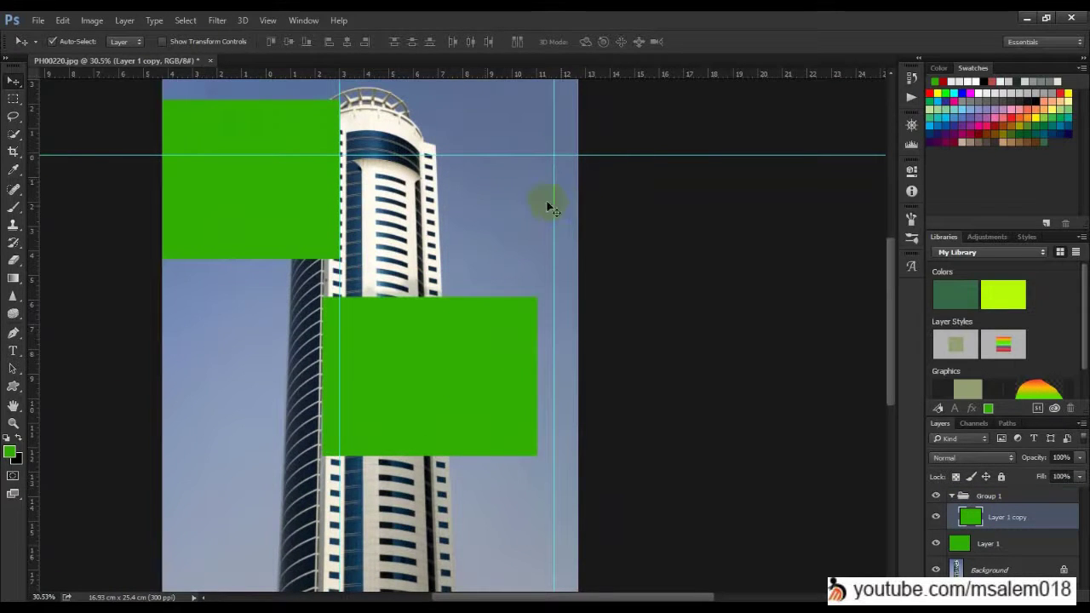
Step: Remove the two vertical guides and the horizontal guide from the image, and hide the rulers
left_click_drag(576, 242, 910, 97)
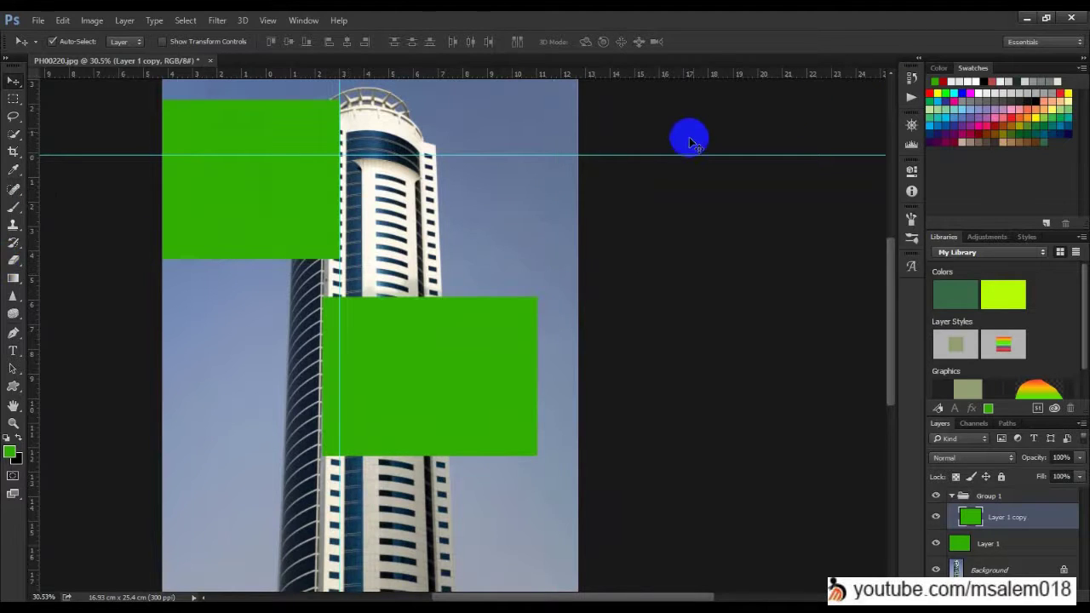
left_click_drag(649, 154, 596, 27)
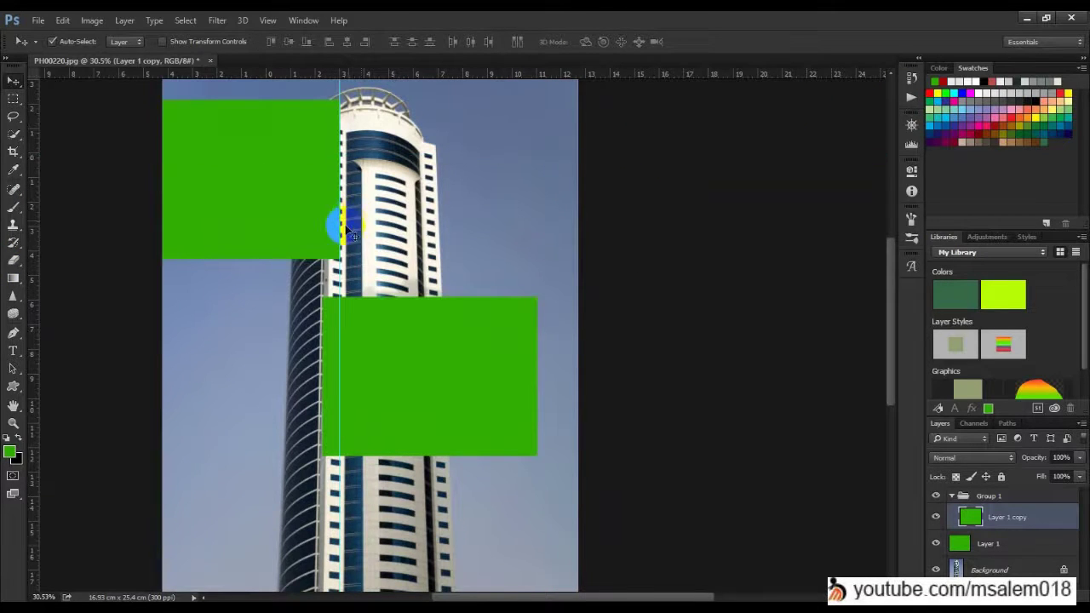
left_click_drag(341, 239, 17, 205)
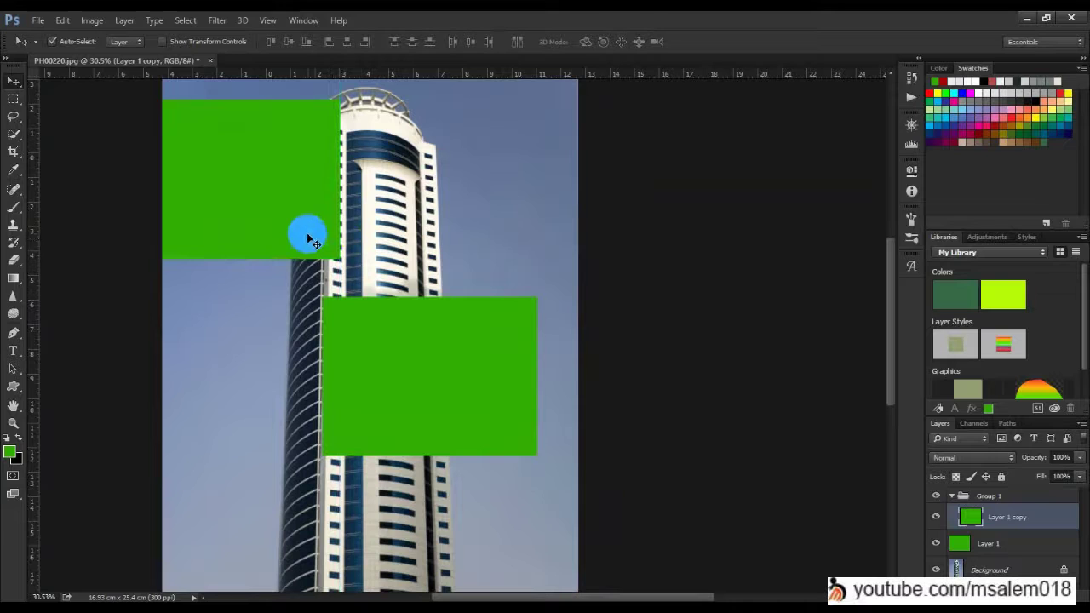
key("ctrl+r")
Step: Stack the two green rectangles in one column over the tower using smart guides, and then snap the duplicate level beside the original
left_click(646, 377)
left_click_drag(555, 379, 513, 426)
left_click_drag(377, 200, 502, 207)
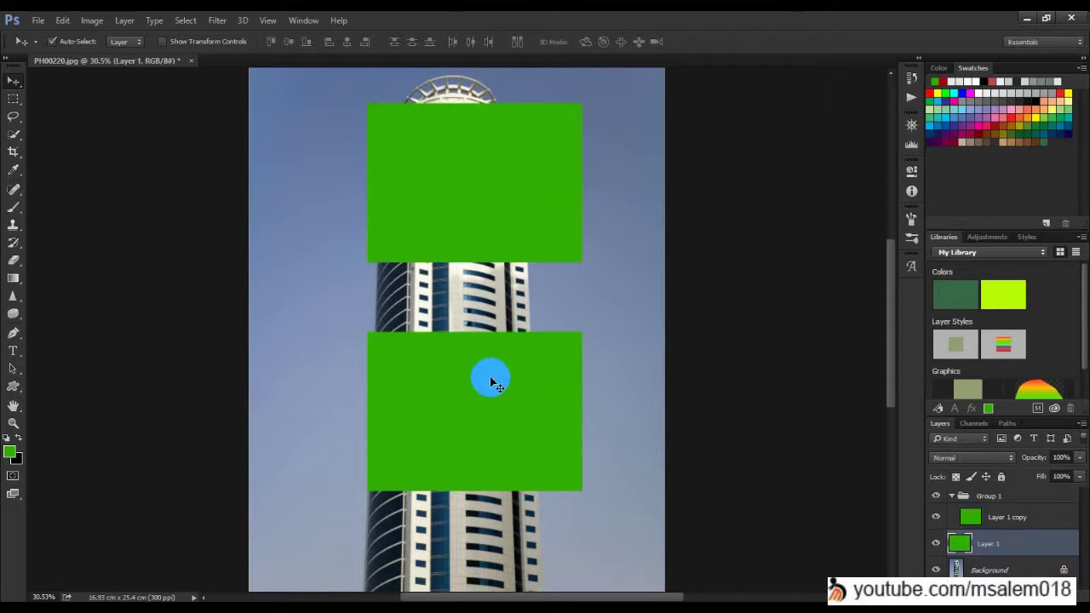
left_click_drag(534, 416, 548, 372)
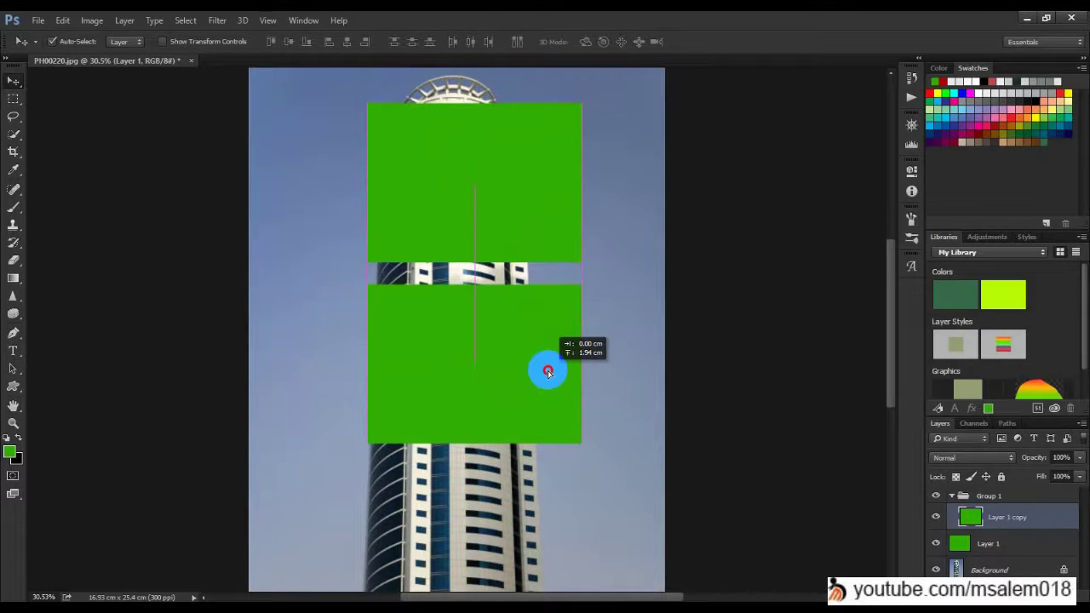
left_click_drag(548, 373, 300, 184)
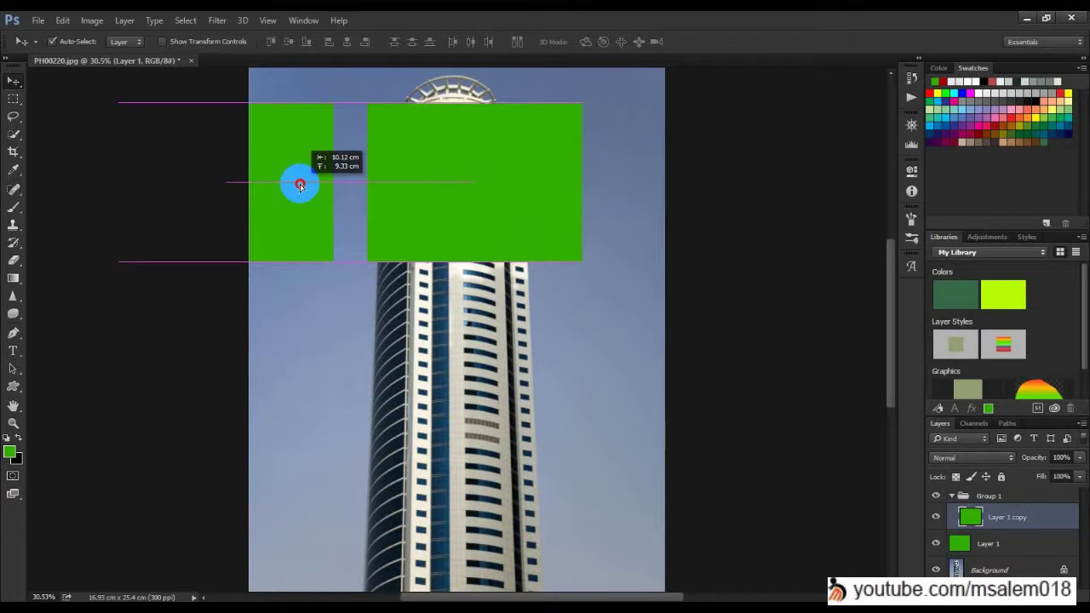
left_click_drag(300, 184, 300, 184)
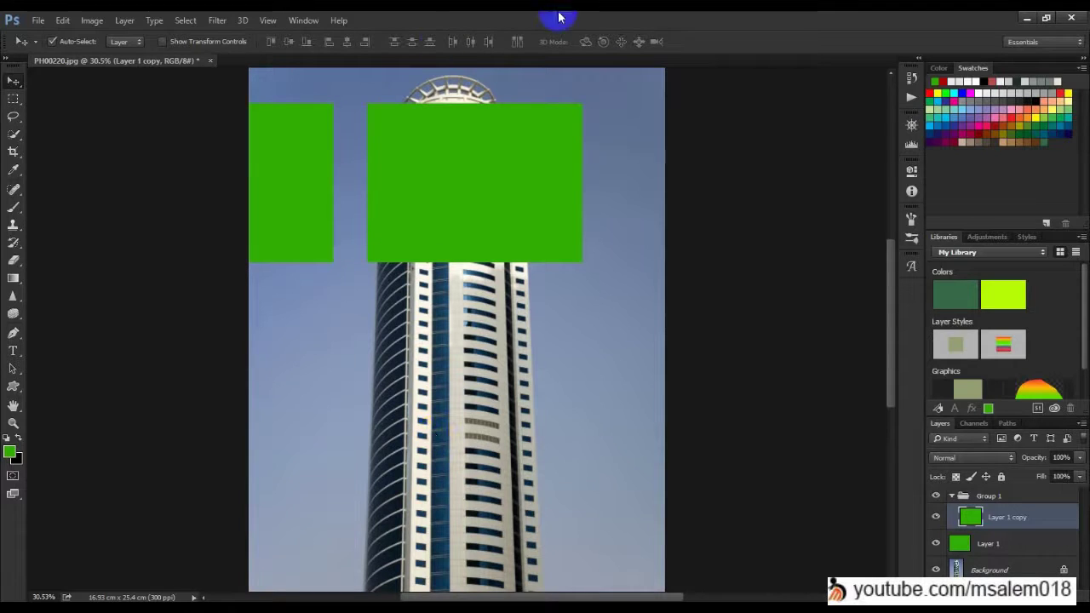
Step: Show the rulers and place a horizontal guide along the top edges of the two green rectangles
key("ctrl+r")
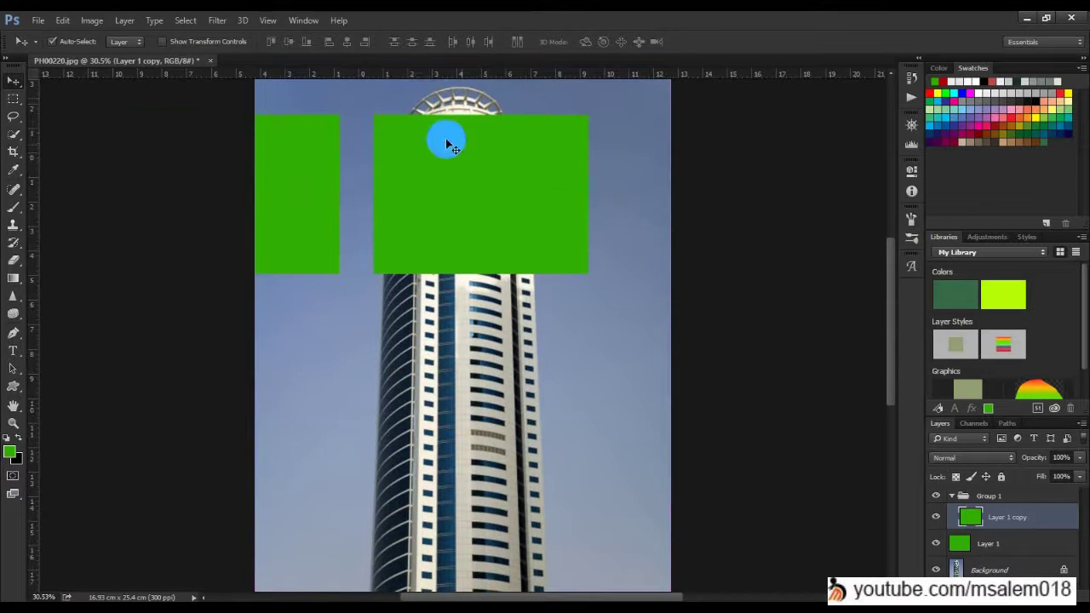
left_click_drag(402, 72, 438, 113)
Step: Examine up close how the horizontal guide sits on the top edges of the two green rectangles
scroll(396, 194, "up", 4)
scroll(346, 109, "up", 4)
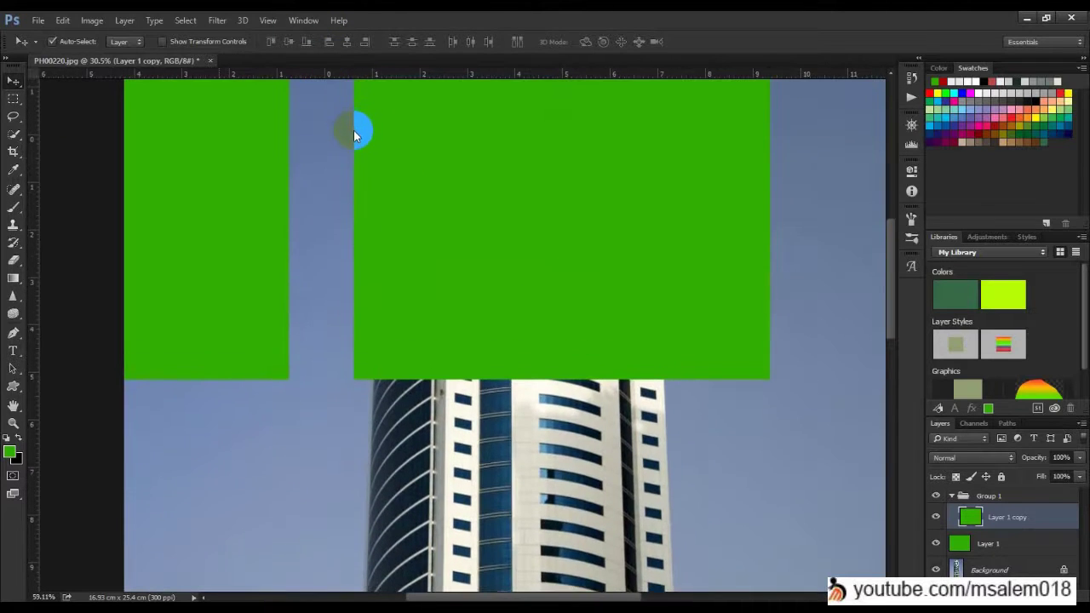
scroll(337, 115, "up", 1)
scroll(419, 306, "up", 4)
left_click(353, 203)
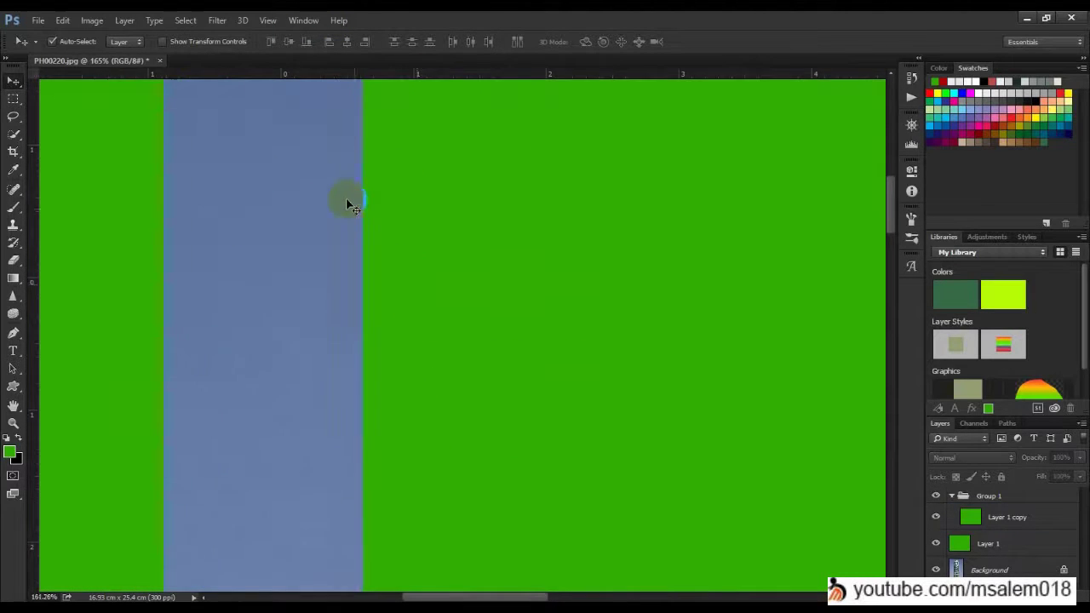
scroll(349, 202, "up", 2)
left_click_drag(361, 207, 557, 494)
scroll(460, 372, "up", 3)
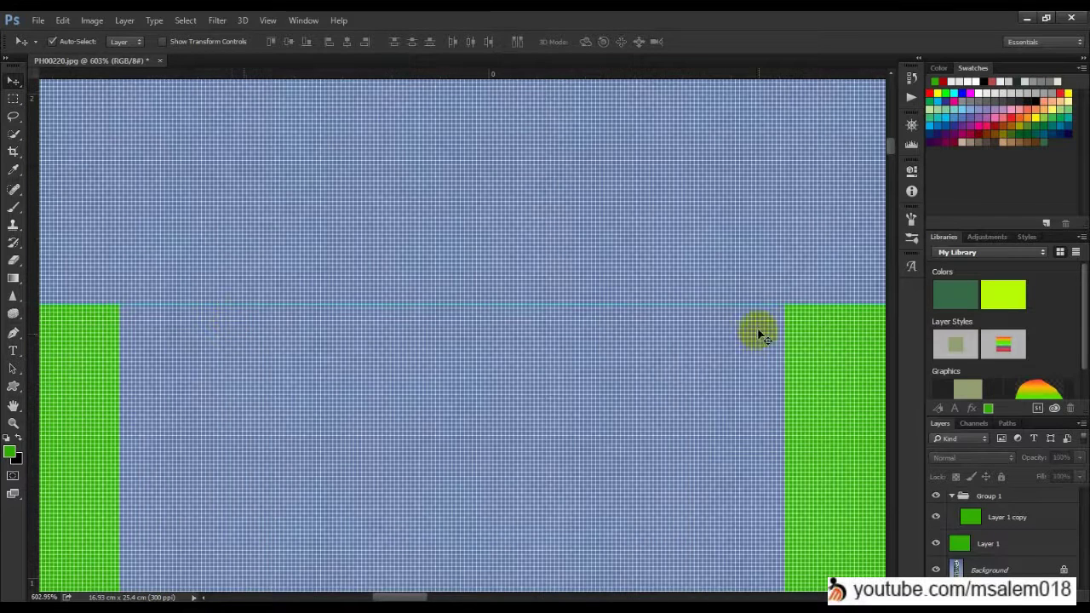
scroll(750, 322, "down", 1)
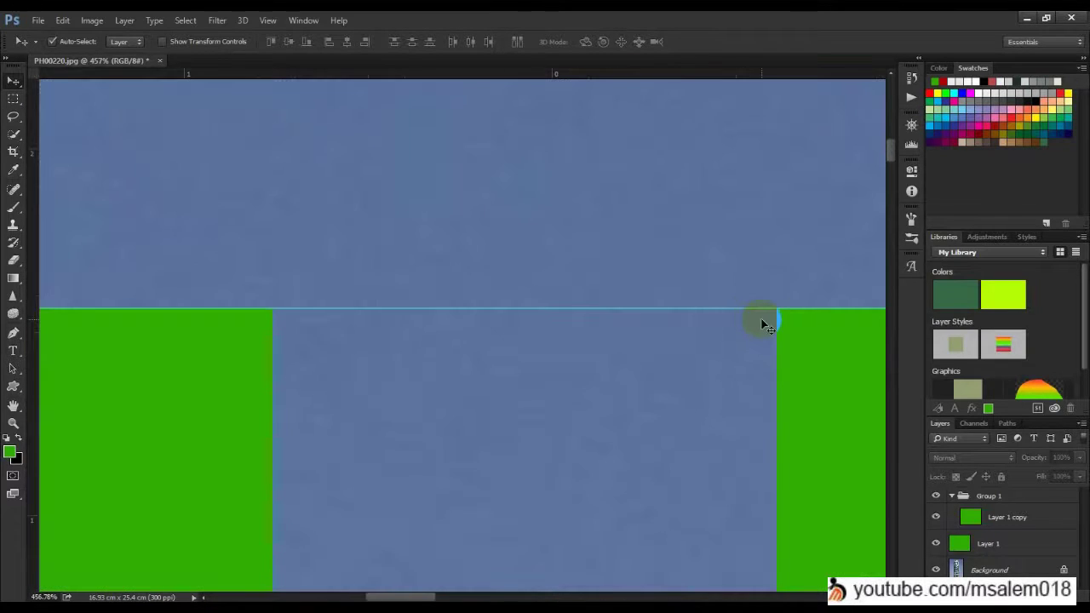
scroll(587, 314, "down", 9)
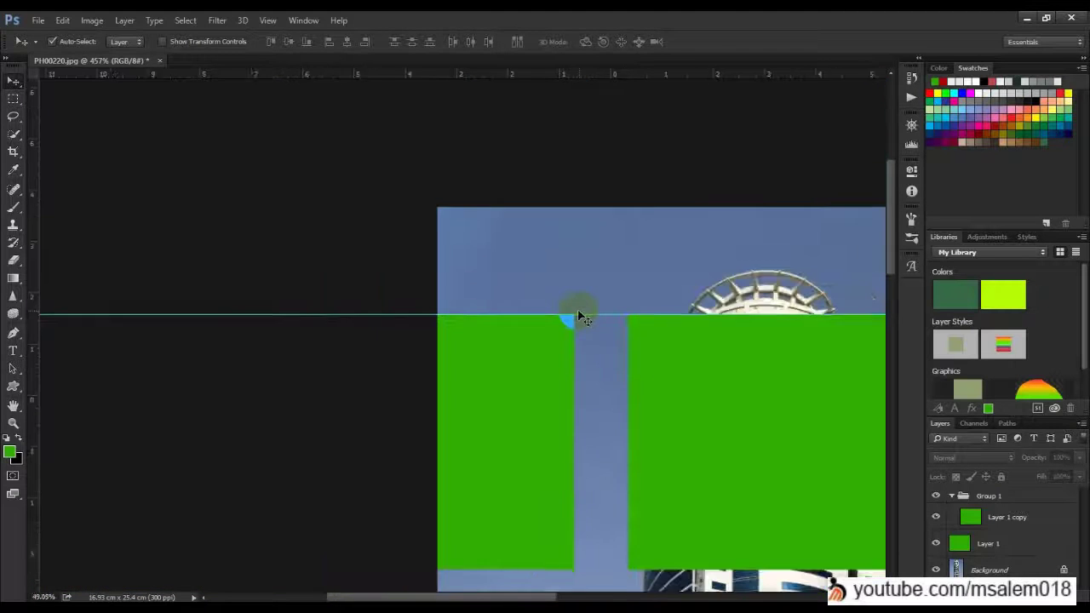
scroll(578, 315, "down", 2)
Step: Move the duplicate green rectangle to the tower's lower right and scale it to 65.44% width and 81.59% height
left_click_drag(333, 210, 571, 434)
key("ctrl+t")
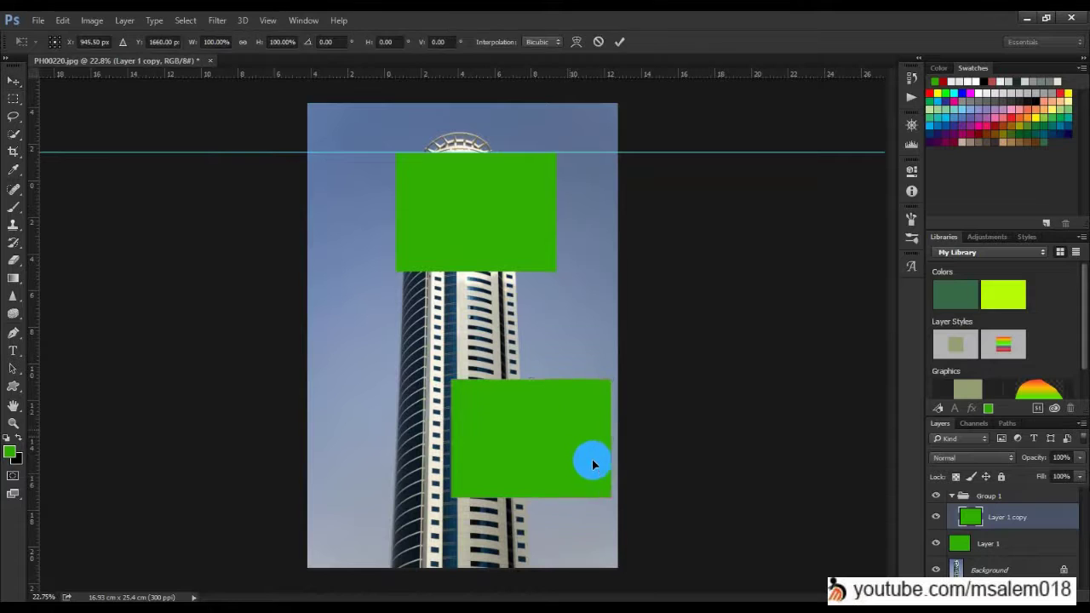
left_click_drag(610, 497, 549, 479)
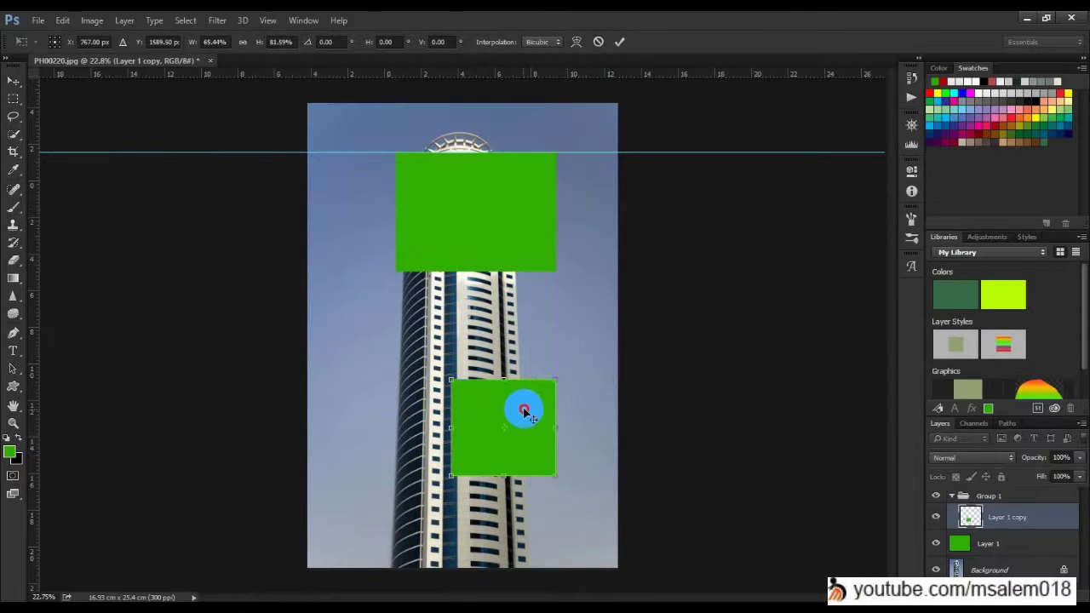
key("Return")
Step: Remove the horizontal guide and centre the smaller green rectangle beneath the larger one with a gap between them
left_click_drag(531, 418, 527, 332)
left_click_drag(659, 154, 648, 17)
scroll(503, 264, "up", 5)
left_click(602, 412)
left_click_drag(601, 413, 429, 443)
scroll(415, 296, "down", 2)
scroll(432, 170, "up", 1)
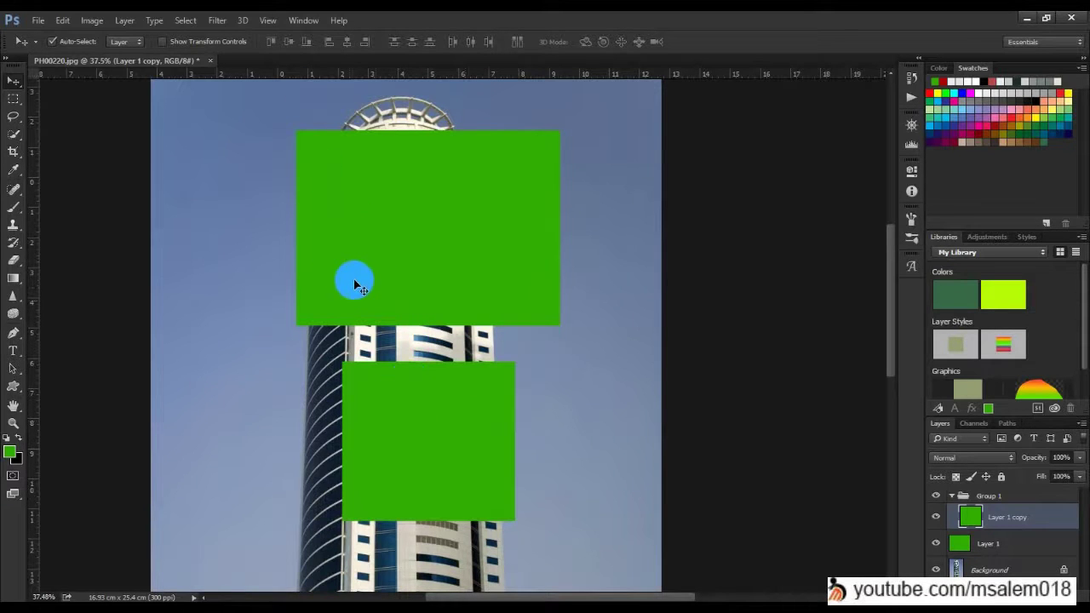
Step: Snap the smaller green rectangle against the larger one's lower edge, and move it freely around that area
left_click_drag(444, 436, 464, 461)
left_click_drag(429, 348, 443, 400)
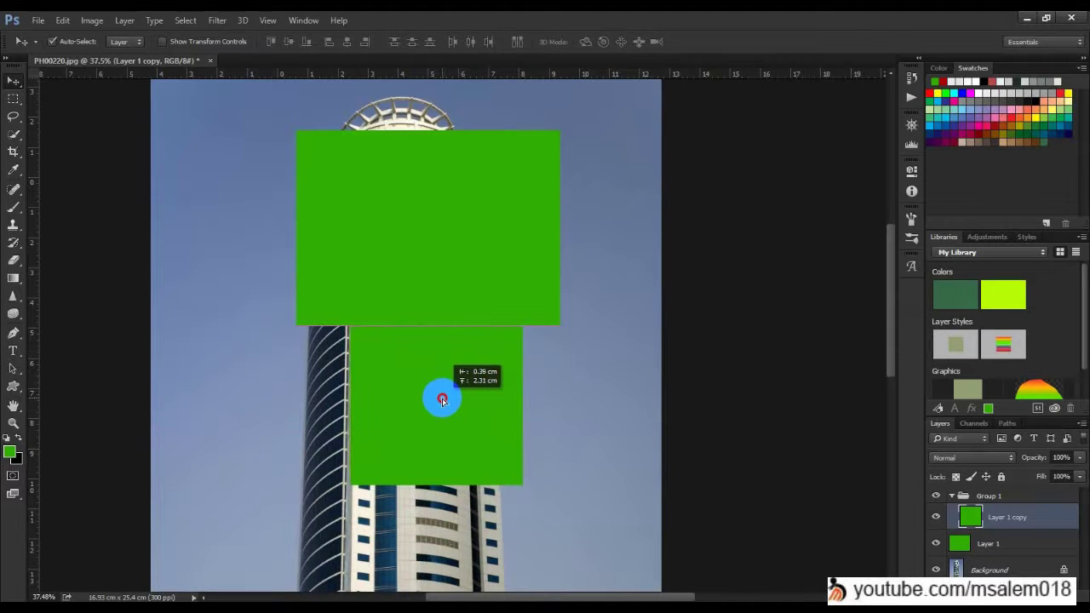
left_click_drag(443, 400, 372, 311)
scroll(426, 374, "up", 3)
scroll(445, 411, "down", 6)
scroll(388, 277, "up", 1)
Step: Snap the smaller green rectangle's centre to the larger one's vertical centre line, leaving a gap between them
key("space")
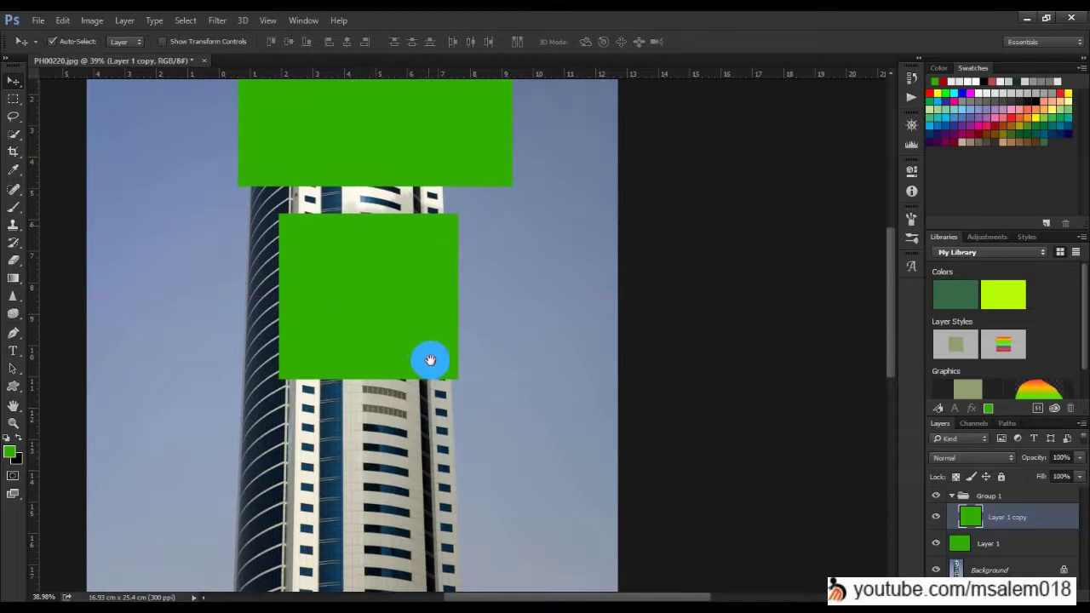
left_click_drag(428, 360, 439, 385)
left_click_drag(403, 435, 416, 458)
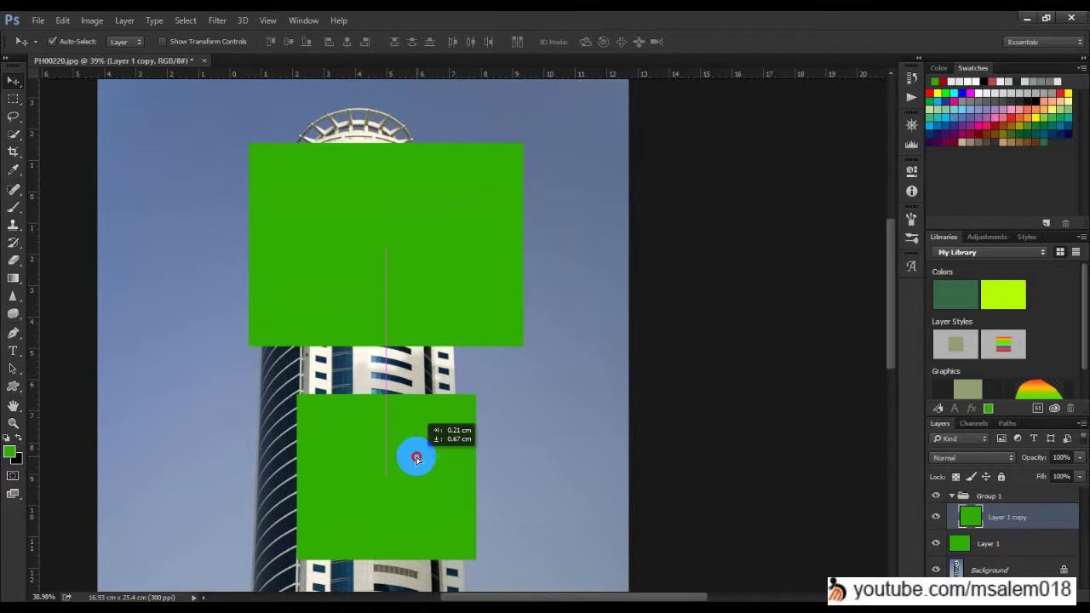
left_click_drag(416, 459, 415, 458)
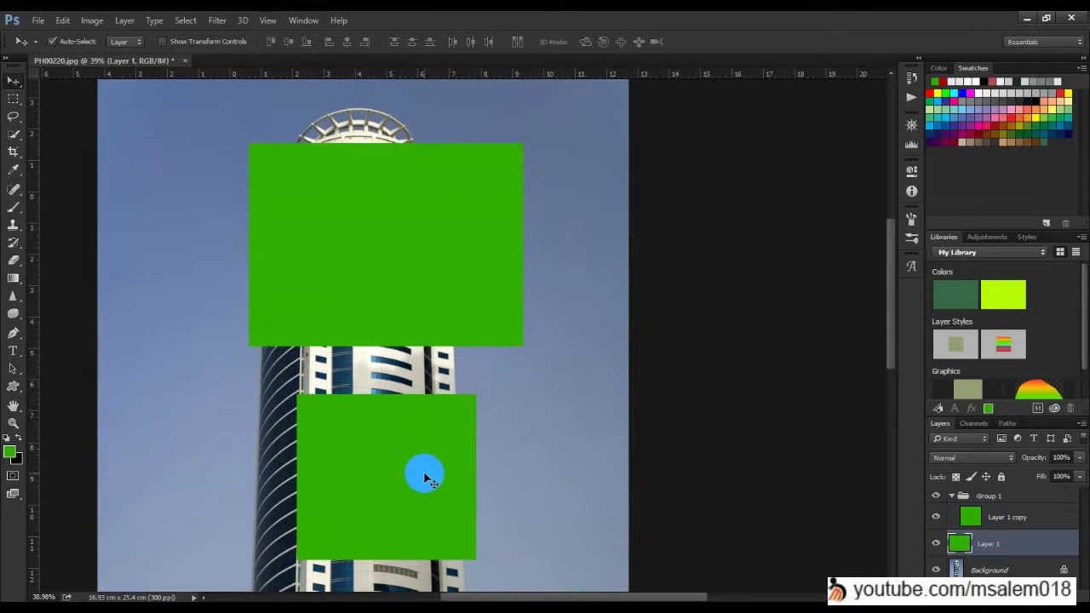
mouse_move(402, 492)
left_mouse_down()
mouse_move(394, 448)
mouse_move(408, 499)
mouse_move(395, 496)
mouse_move(414, 489)
mouse_move(390, 483)
mouse_move(402, 446)
mouse_move(392, 456)
mouse_move(412, 509)
left_mouse_up()
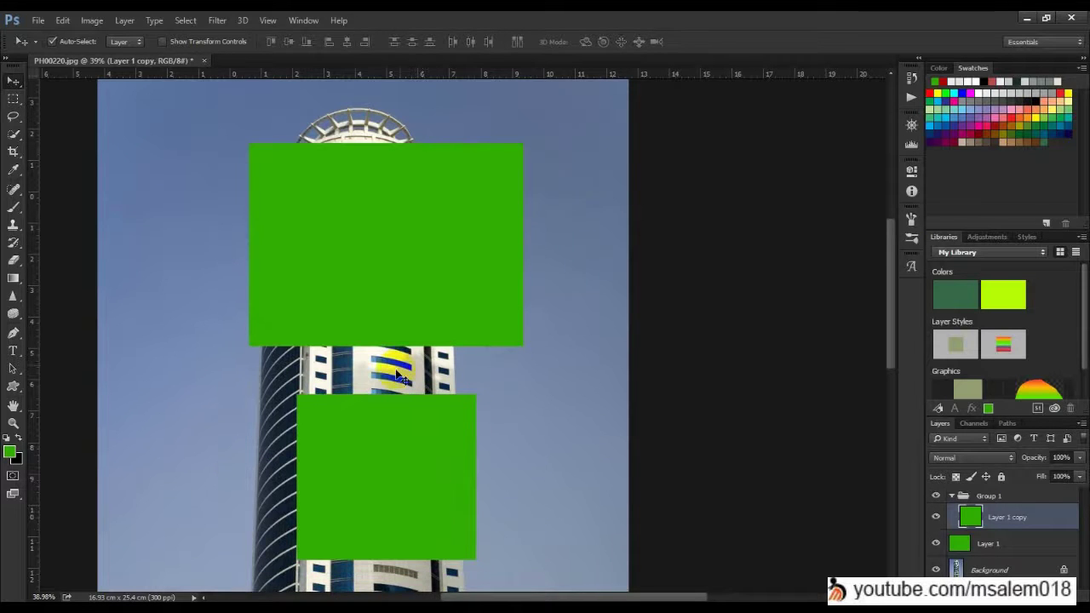
Step: Examine the smart-guide distances from the smaller green rectangle to the edges of the canvas
scroll(430, 362, "up", 2)
scroll(430, 357, "up", 1)
scroll(429, 349, "down", 4)
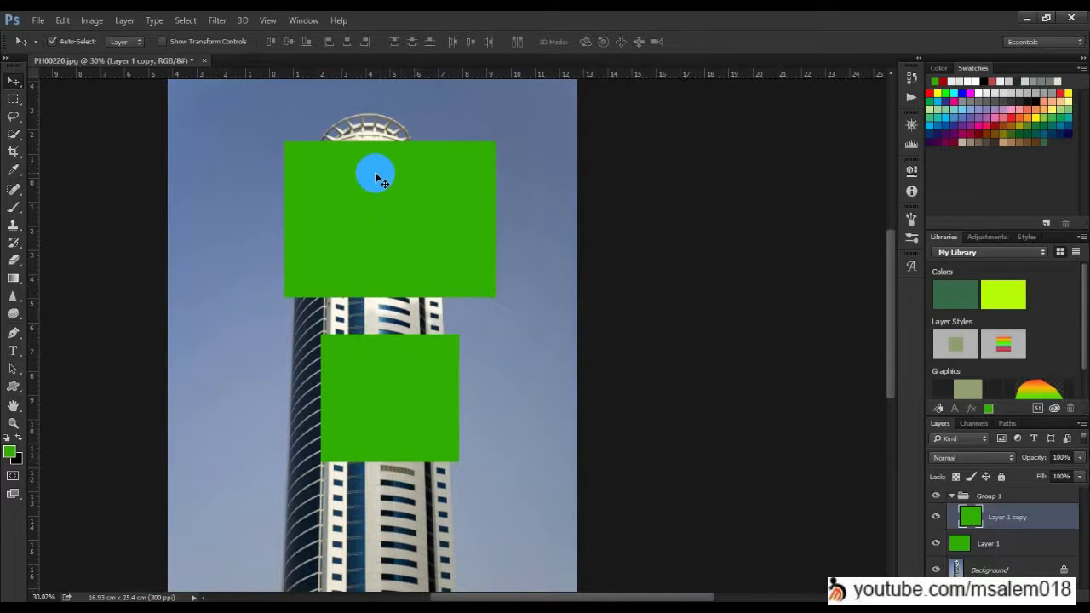
key("ctrl")
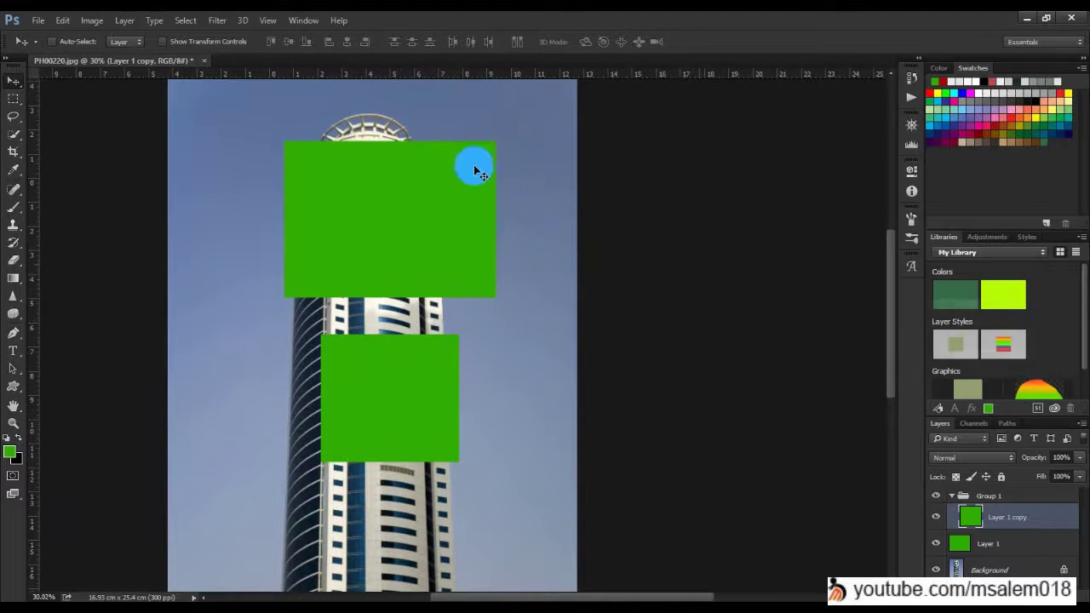
scroll(499, 214, "down", 4)
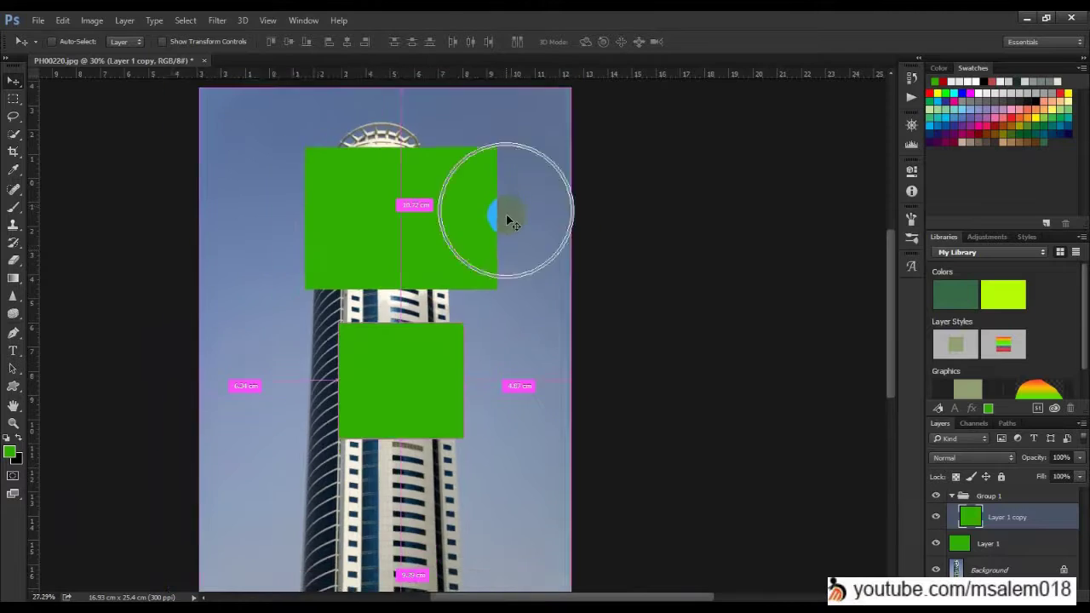
key("ctrl")
key("ctrl")
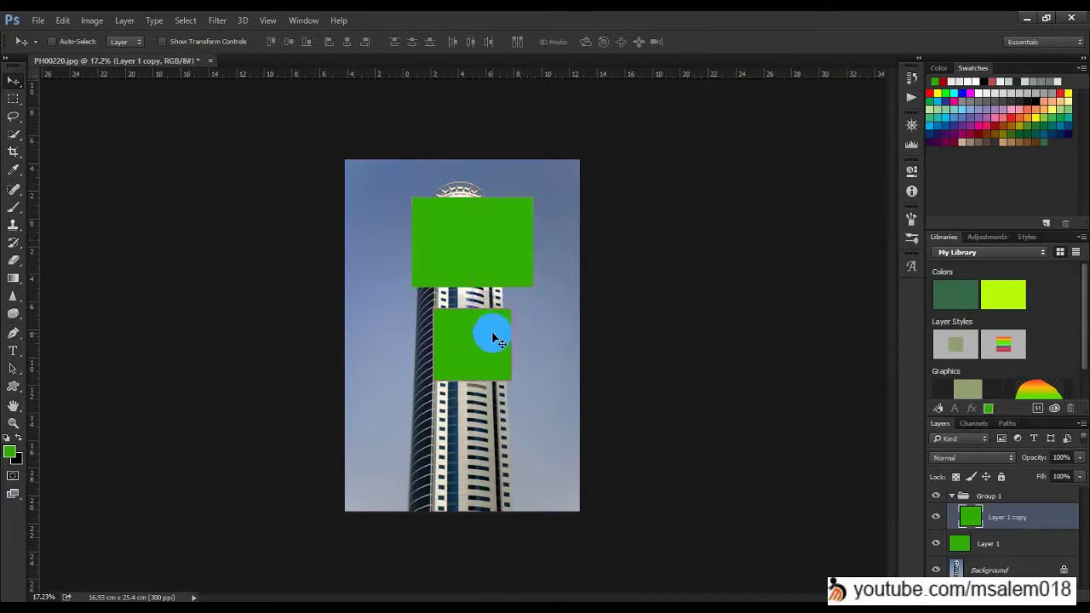
mouse_move(537, 342)
left_click(489, 345)
left_click(457, 419)
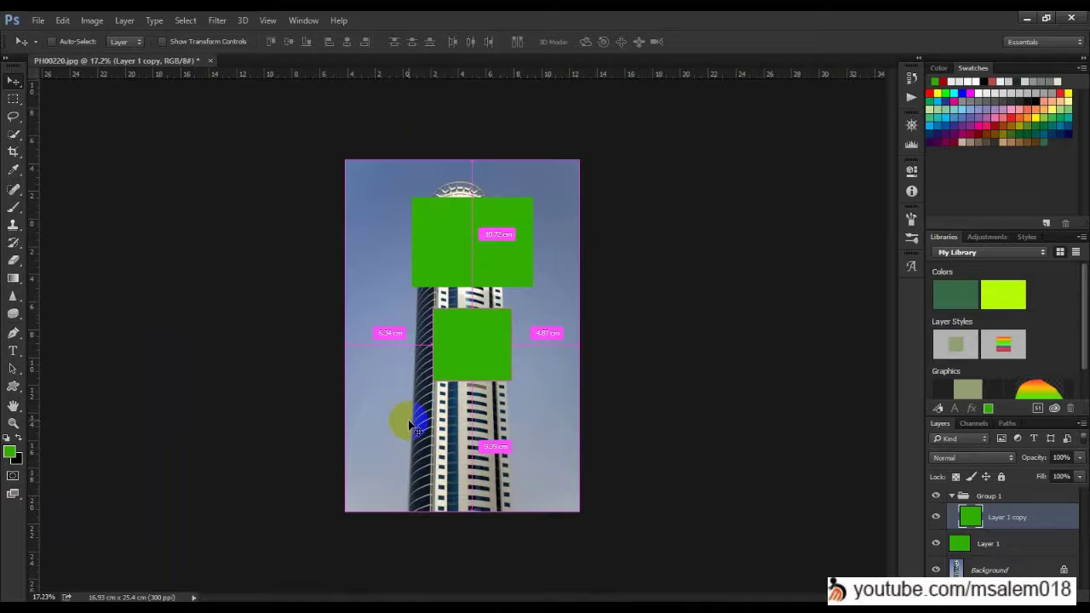
Step: Move the larger green rectangle up and partly past the image's right edge, and check its smart-guide outline
left_click(517, 251, "ctrl")
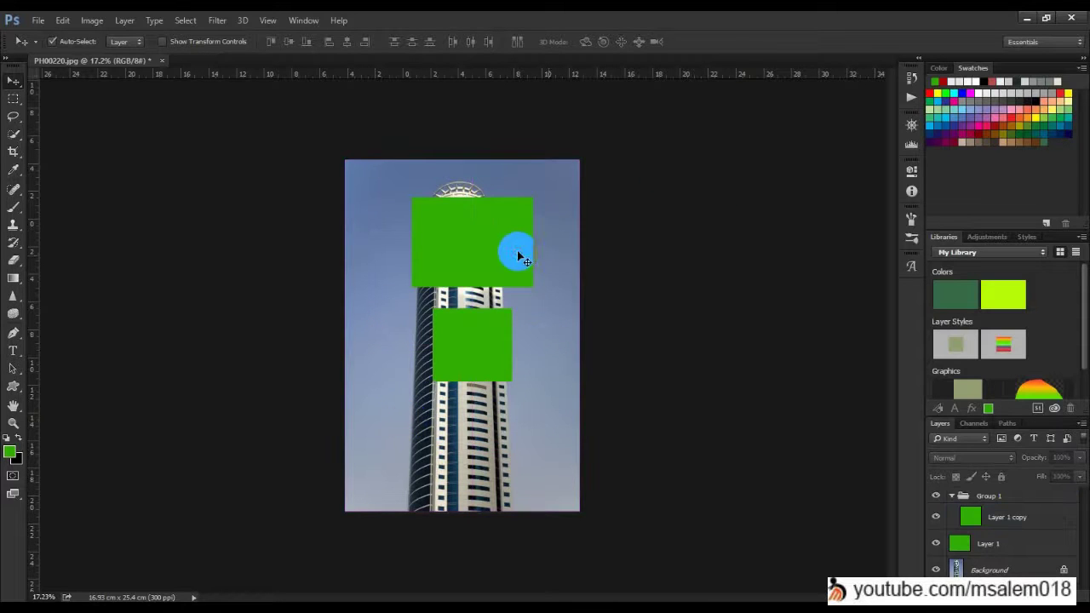
left_click_drag(497, 258, 544, 251)
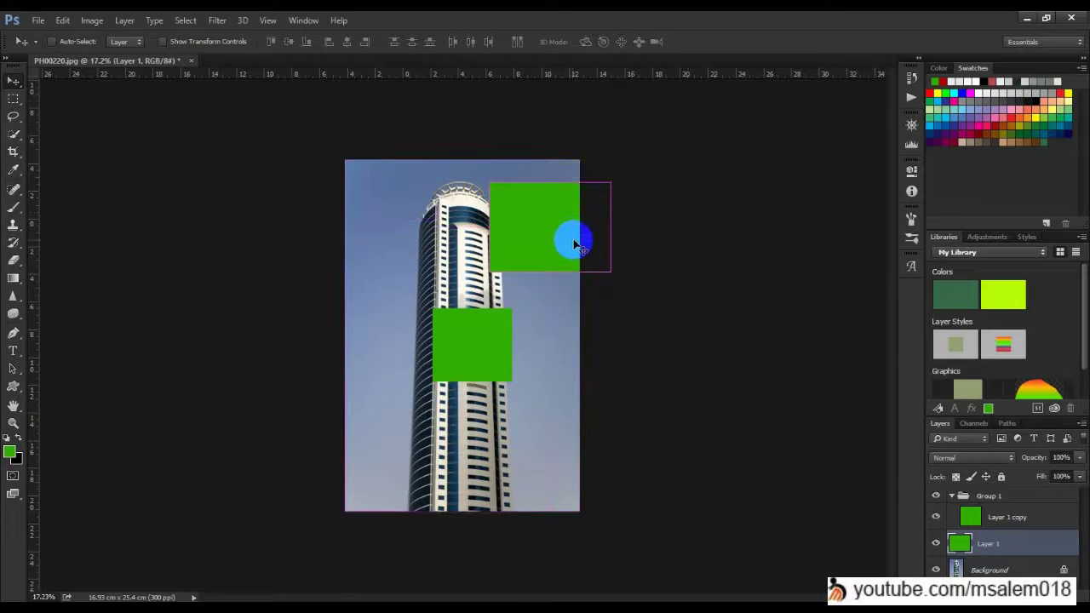
key("ctrl")
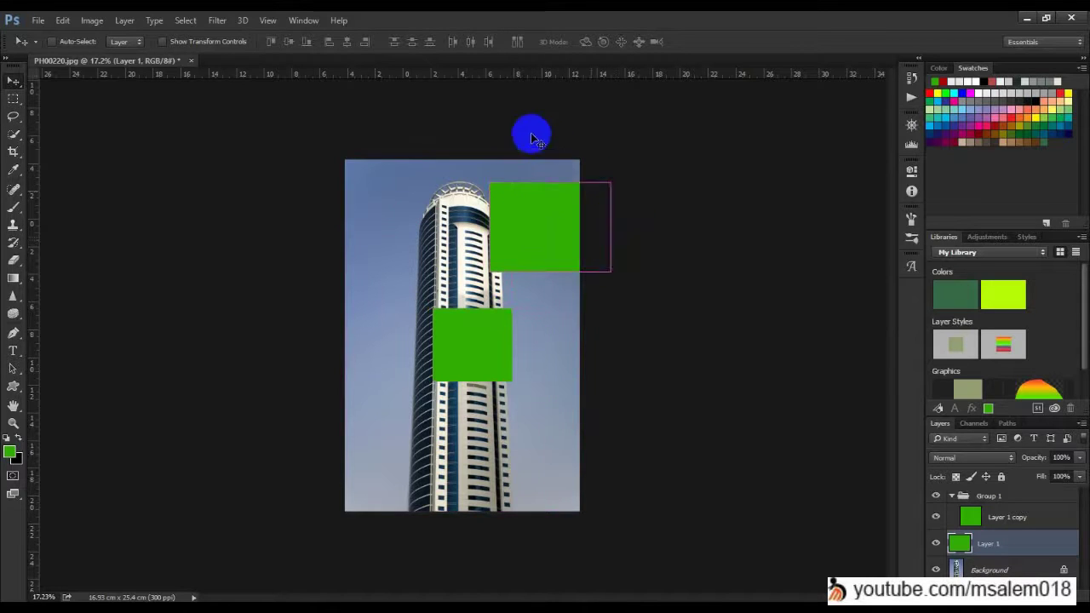
Step: Hide the Background layer and snap the smaller green rectangle's upper-right corner to the larger one's lower-left corner
scroll(554, 171, "up", 5)
left_click_drag(478, 413, 427, 386)
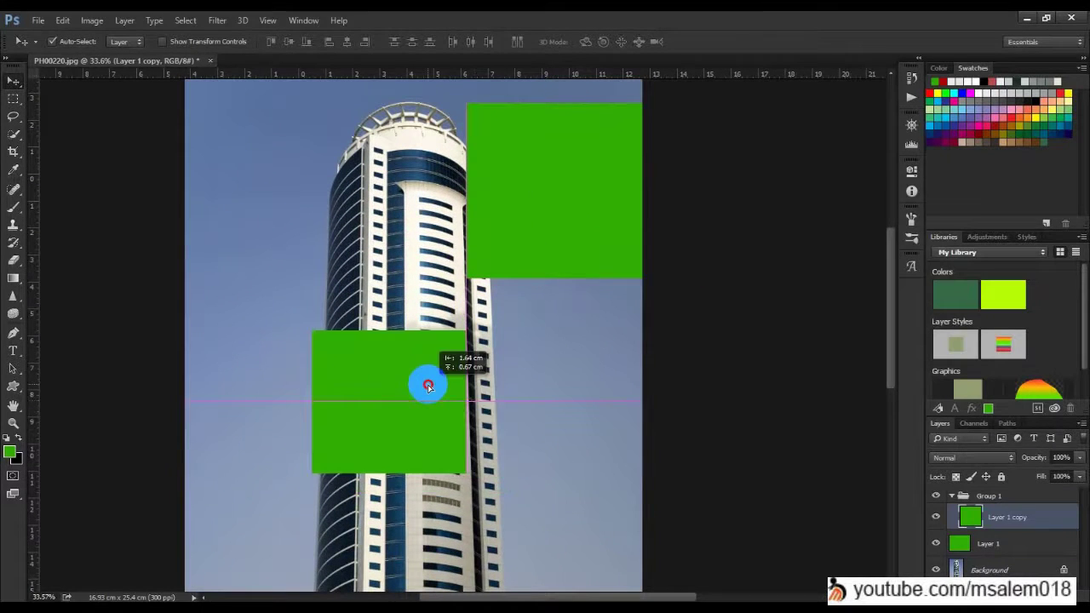
left_click(937, 570)
left_click_drag(460, 409, 445, 334)
left_click(470, 244)
Step: Examine at pixel level the corner where the two green rectangles meet
scroll(452, 272, "up", 5)
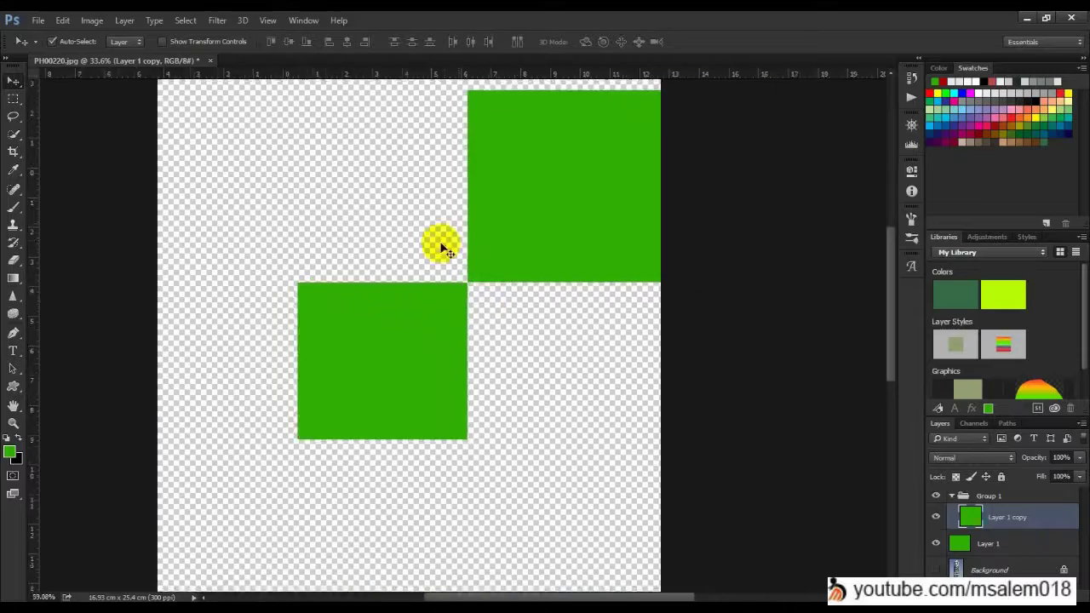
scroll(461, 310, "up", 10)
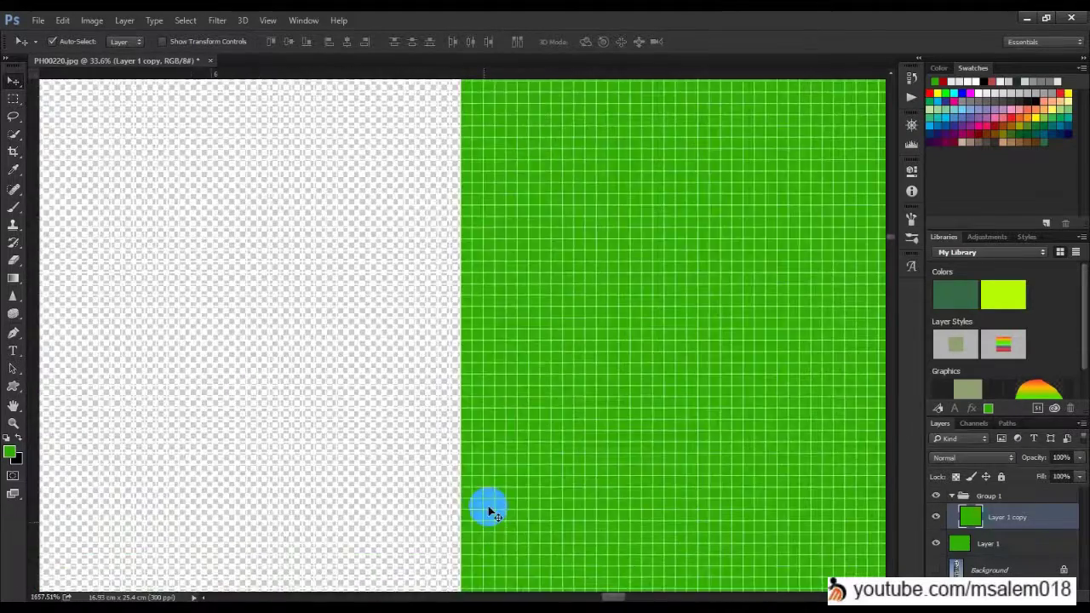
scroll(488, 511, "up", 3)
left_click_drag(465, 484, 429, 173)
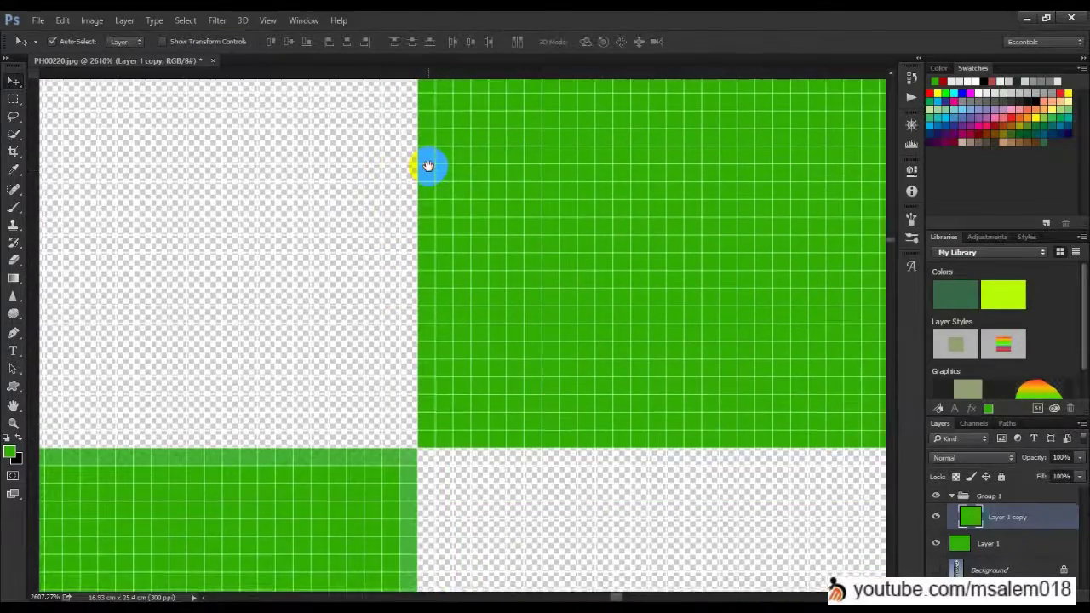
Step: Show the Background layer again and check the smaller green rectangle's smart-guide distances to the canvas edges
scroll(426, 439, "down", 10)
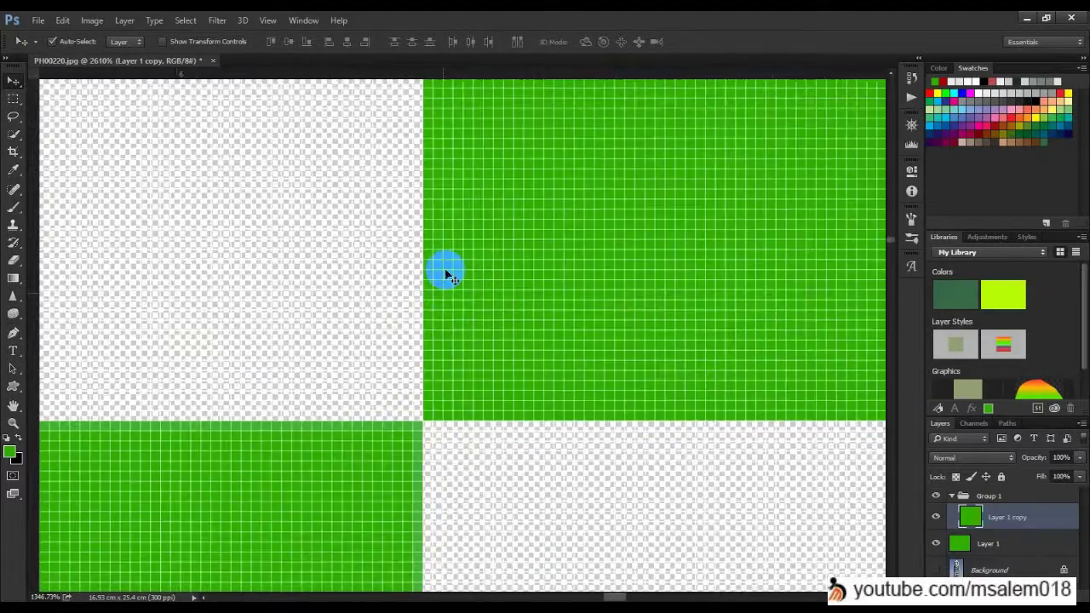
scroll(436, 277, "down", 6)
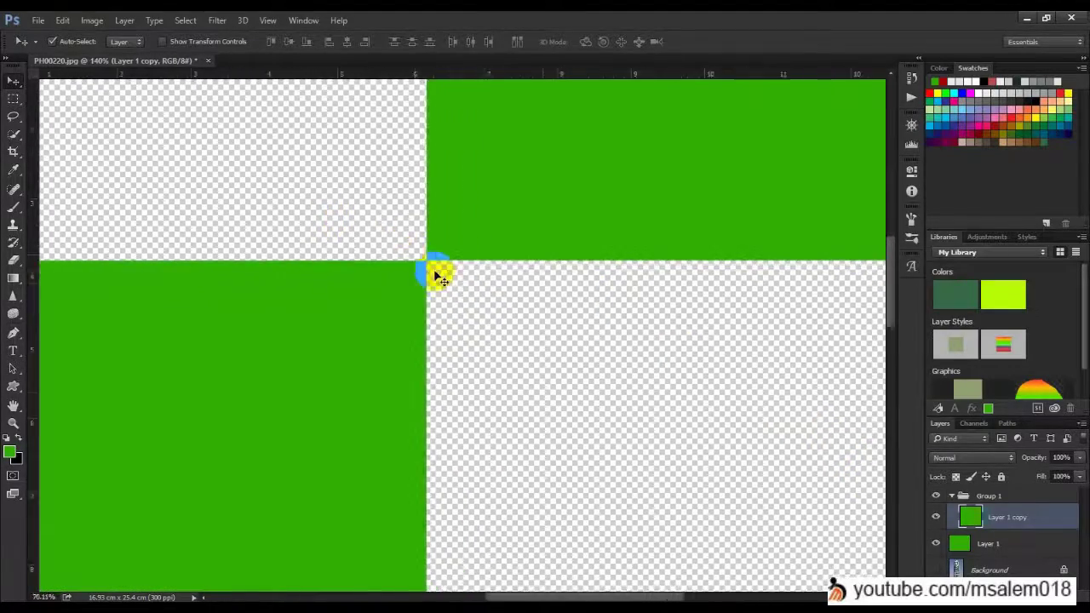
scroll(579, 420, "down", 3)
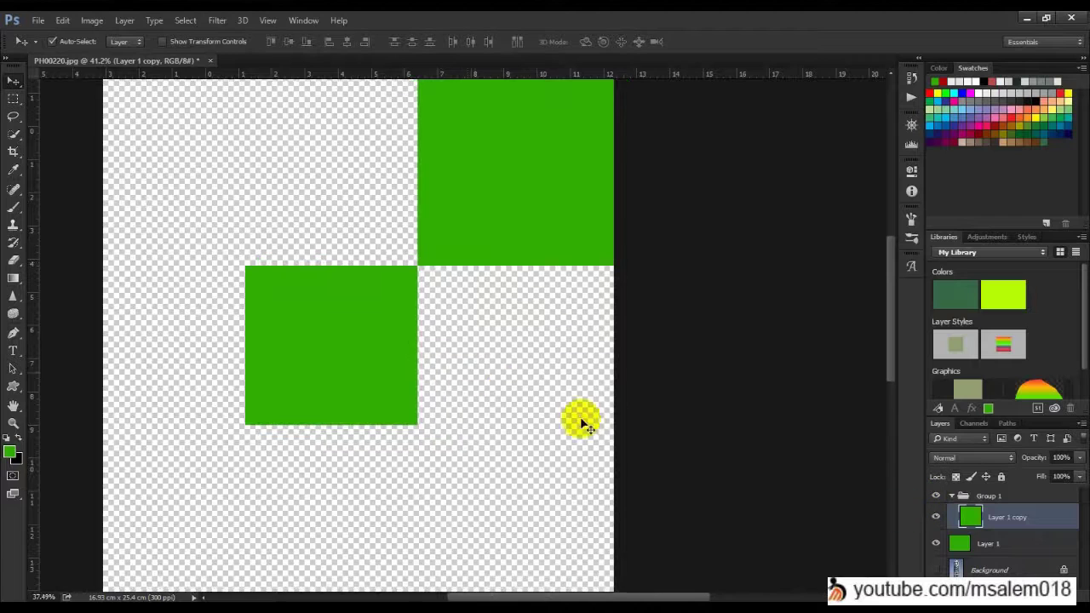
left_click(936, 570)
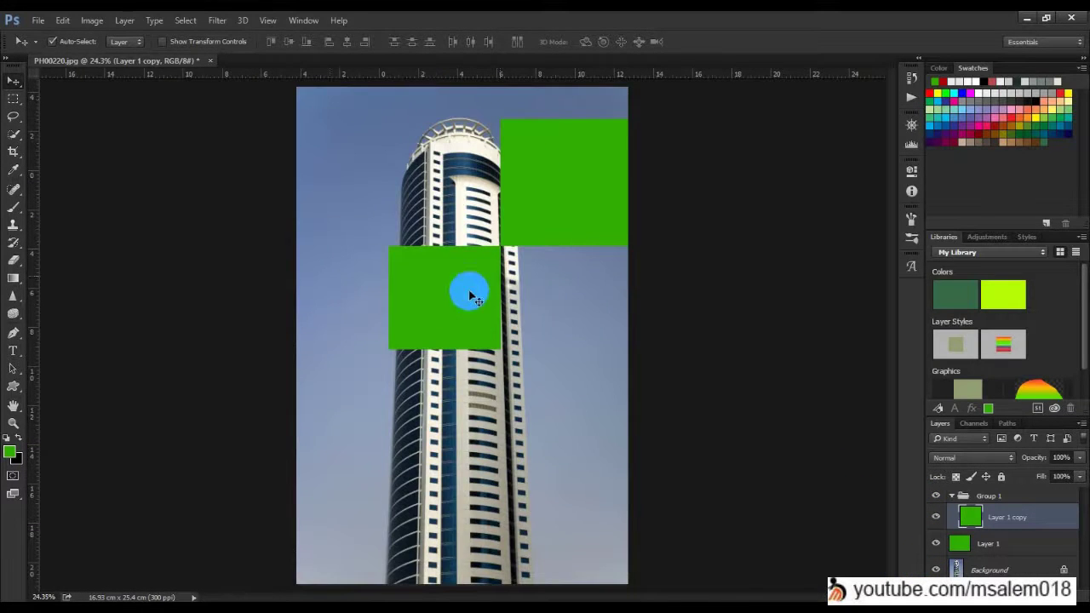
scroll(462, 287, "down", 2)
scroll(550, 244, "up", 2)
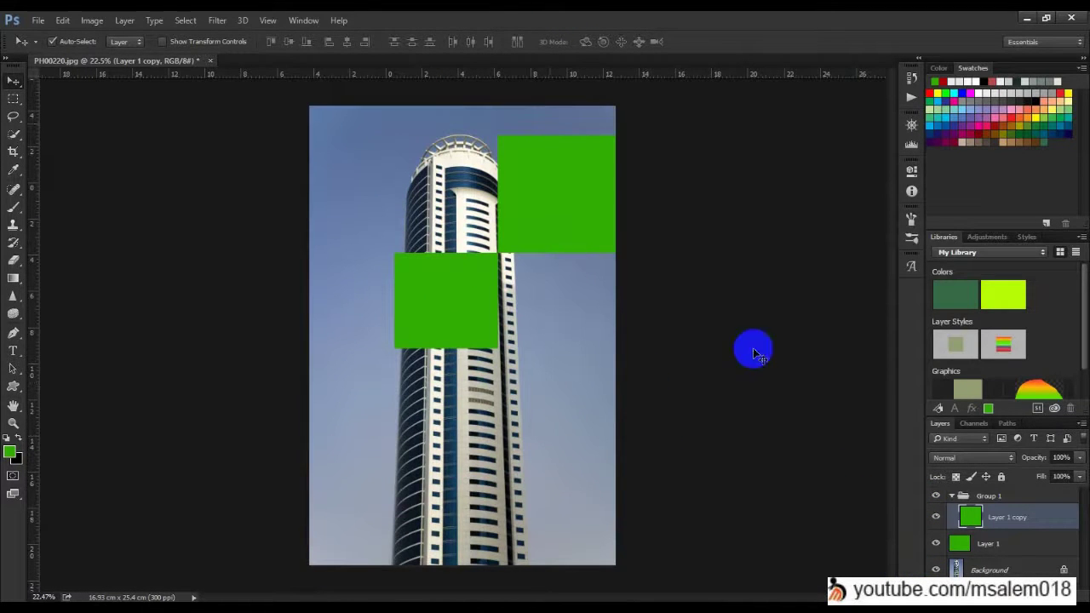
key("ctrl")
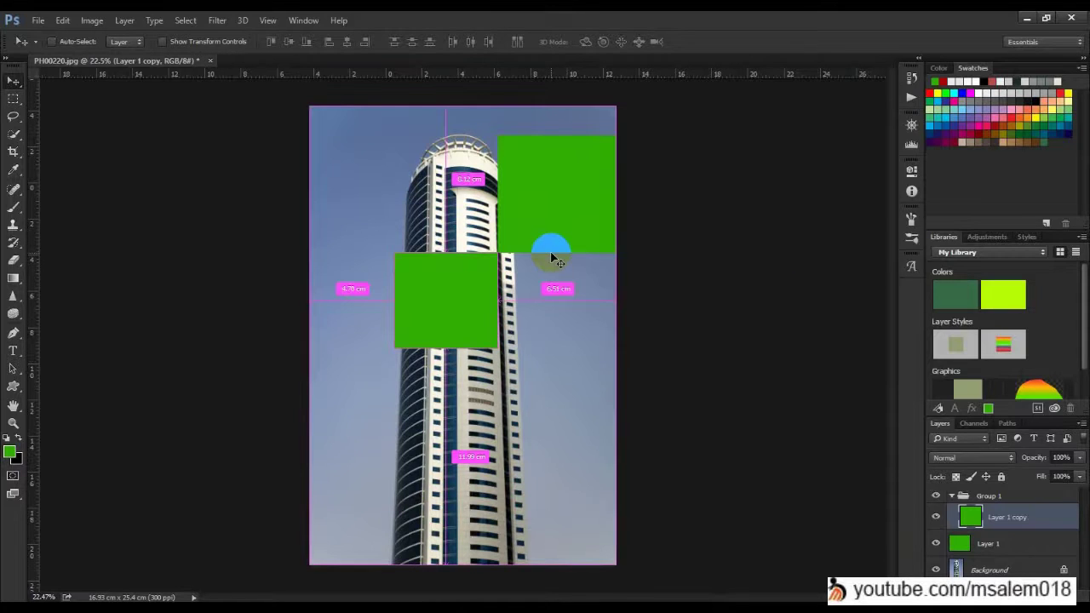
Step: Put the smaller green rectangle's layer into a new group and select the larger rectangle's layer, Layer 1
key("ctrl+g")
key("ctrl")
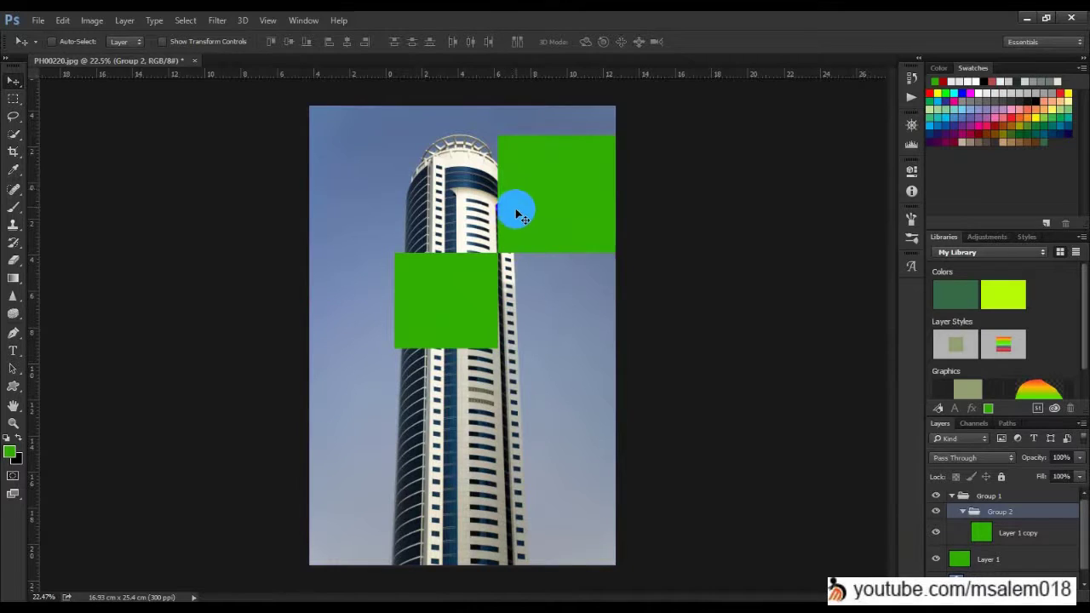
left_click(554, 207)
left_click(463, 292, "ctrl")
Step: Place two vertical and two horizontal ruler guides just inside the image's four edges as a margin frame
left_click(15, 259)
left_click_drag(35, 254, 317, 257)
left_click_drag(378, 77, 397, 112)
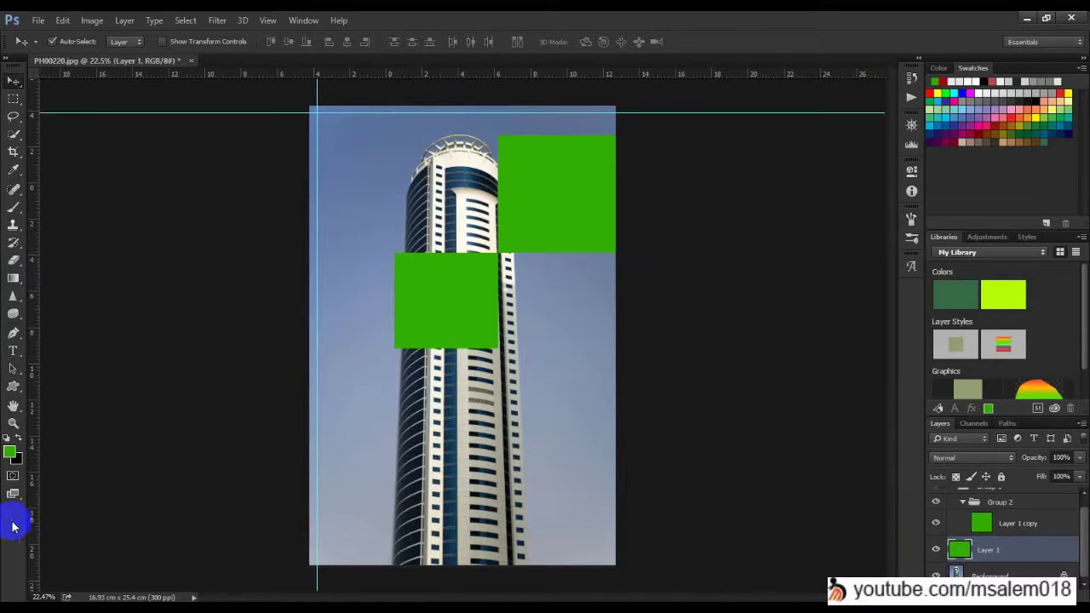
left_click_drag(32, 529, 603, 512)
left_click_drag(401, 76, 494, 558)
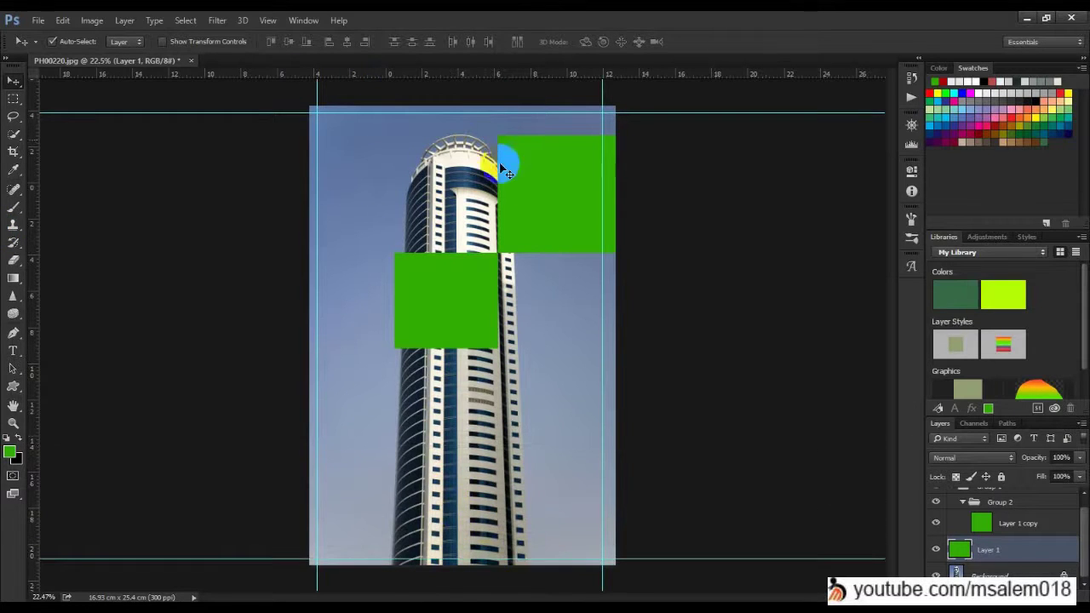
Step: Move the smaller green rectangle up to align its top with the larger one, and add a horizontal guide along both top edges
scroll(509, 190, "up", 4)
scroll(513, 190, "up", 1)
scroll(513, 190, "down", 3)
left_click_drag(494, 334, 438, 170)
left_click_drag(660, 76, 584, 114)
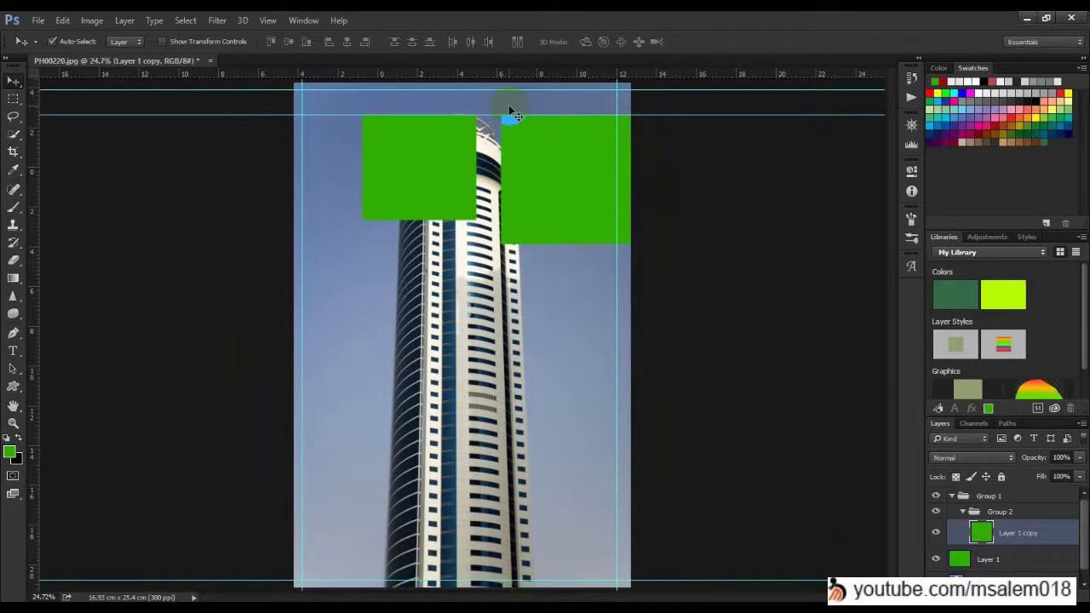
left_click(528, 146)
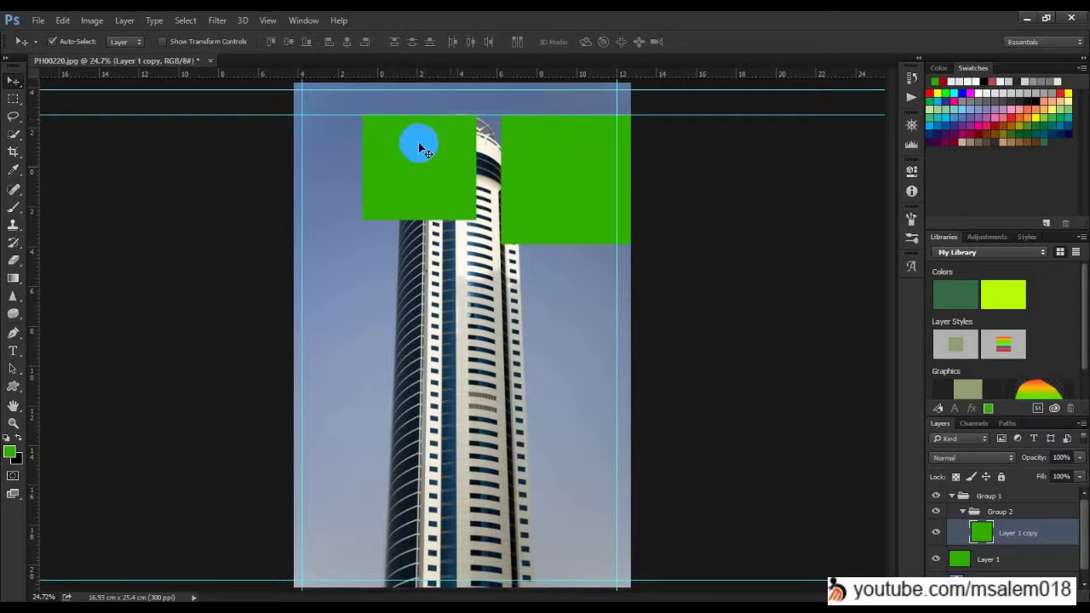
scroll(506, 230, "down", 2)
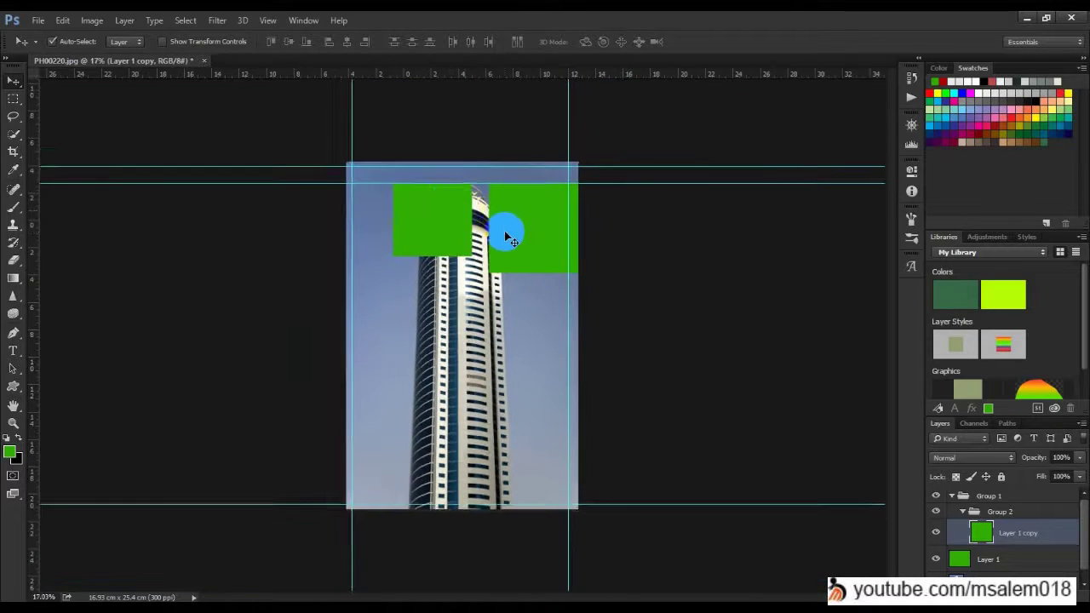
scroll(516, 226, "up", 3)
scroll(514, 242, "down", 3)
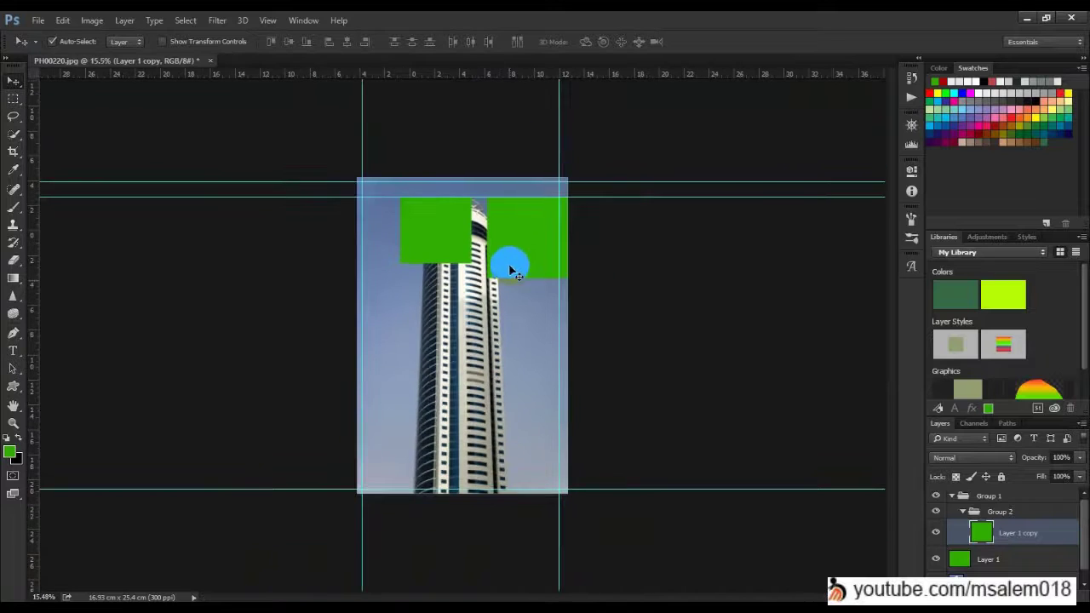
scroll(502, 242, "up", 1)
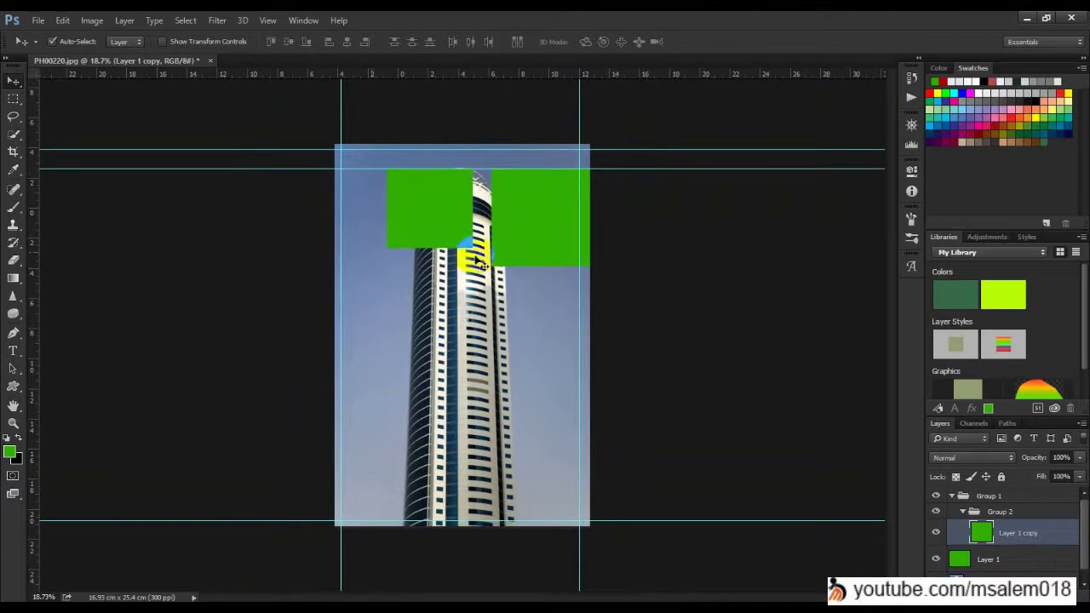
Step: Examine the Guides, Grid & Slices preferences, including the custom guide colour picker, and close them without saving
left_click(63, 21)
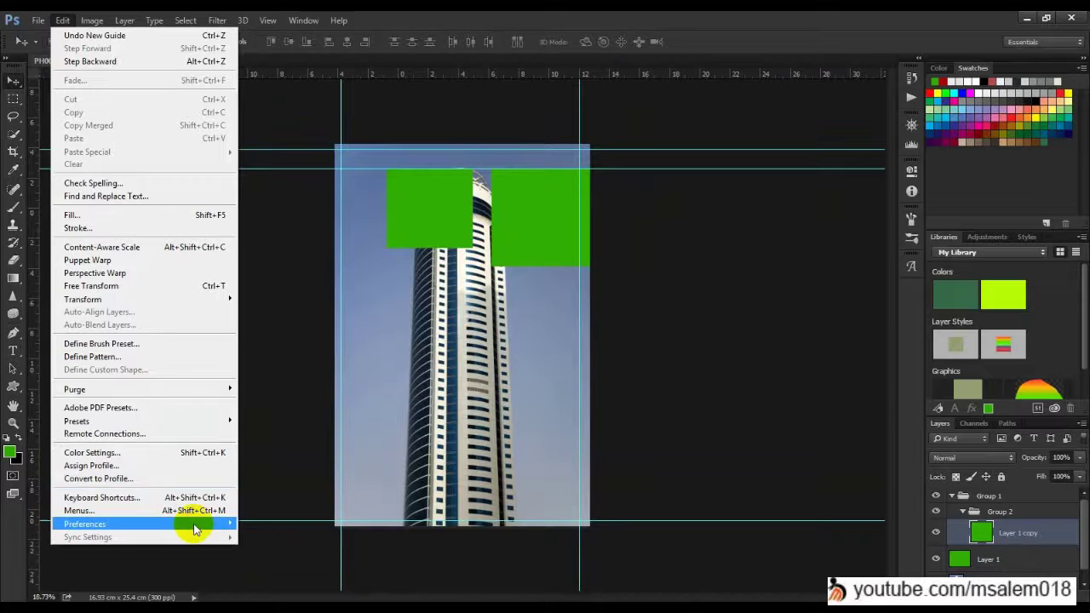
mouse_move(198, 524)
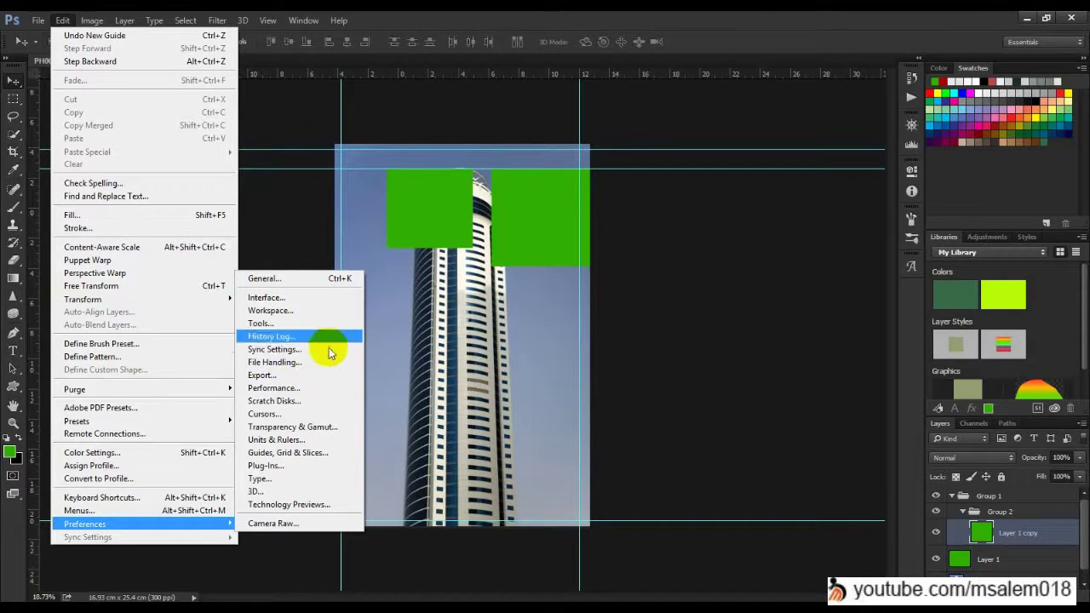
left_click(298, 452)
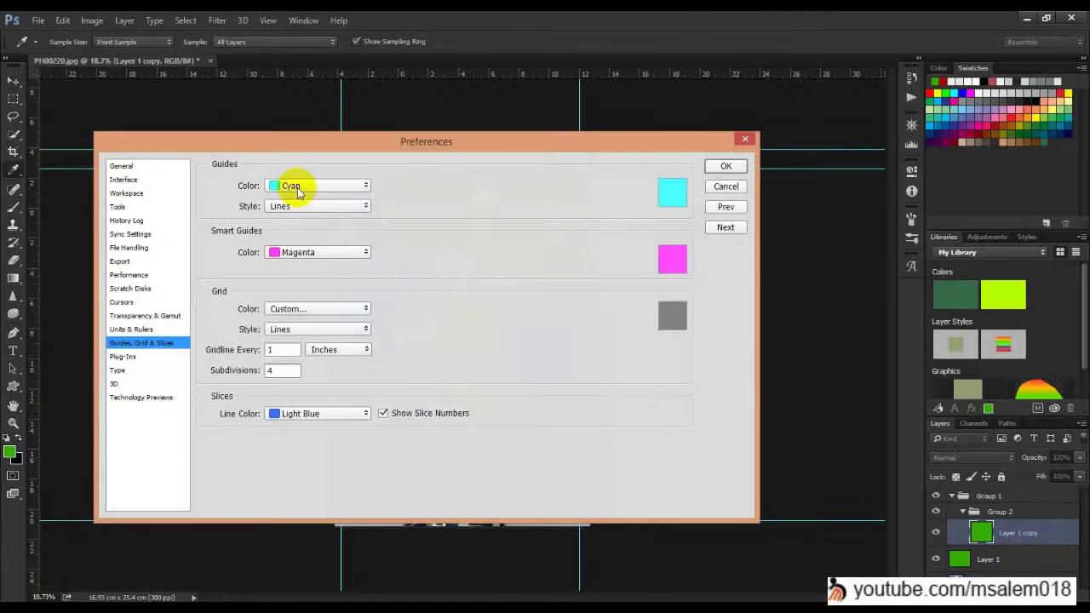
left_click(349, 188)
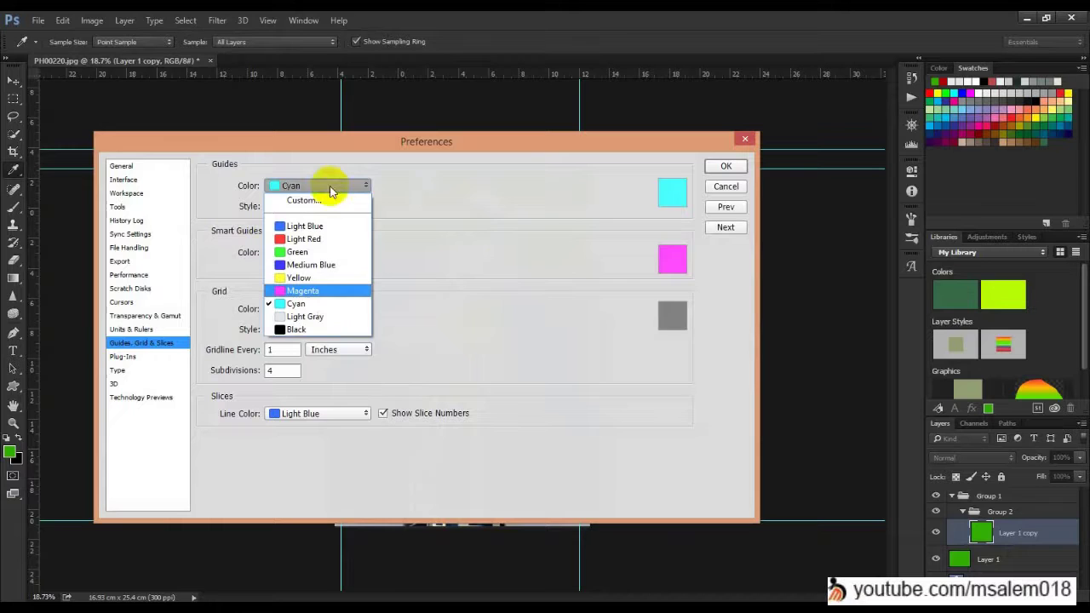
left_click(322, 202)
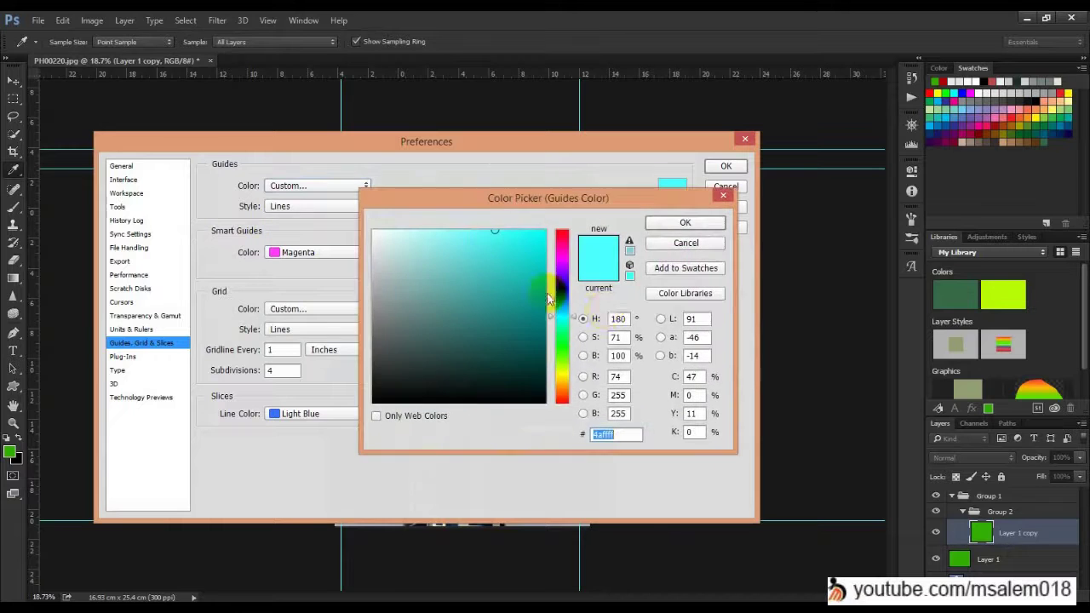
left_click(690, 223)
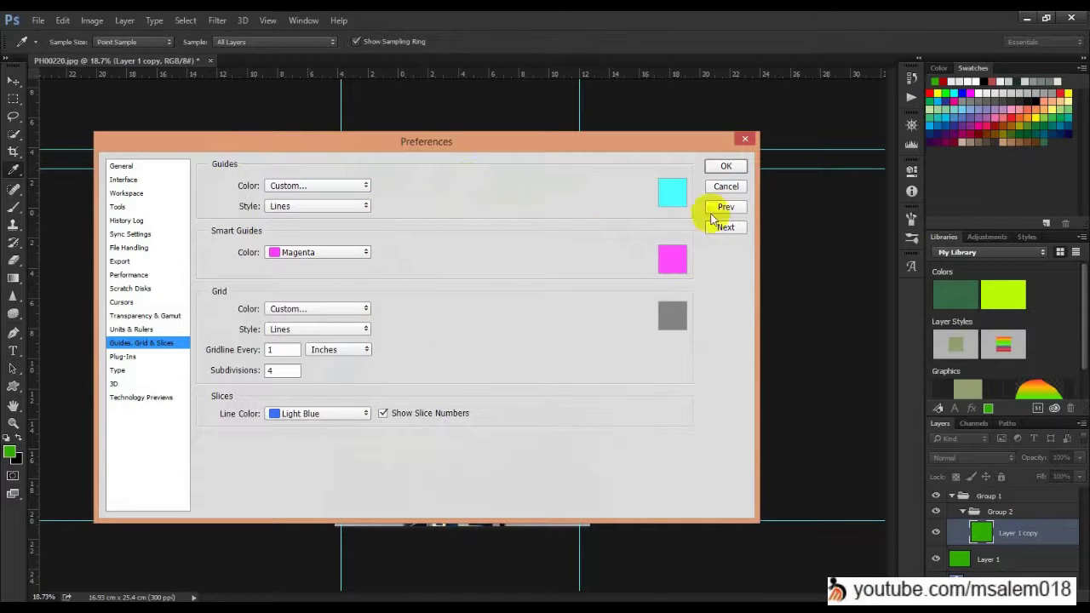
left_click(725, 186)
key("v")
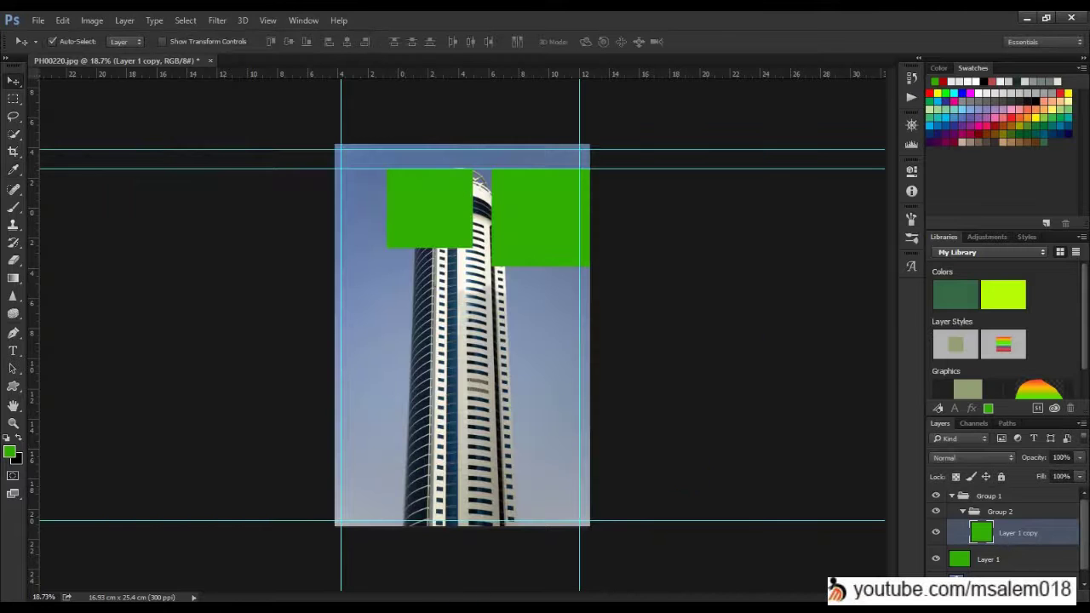
Step: Switch to the Word course outline to check the topic list, and return to Photoshop
left_click(578, 601)
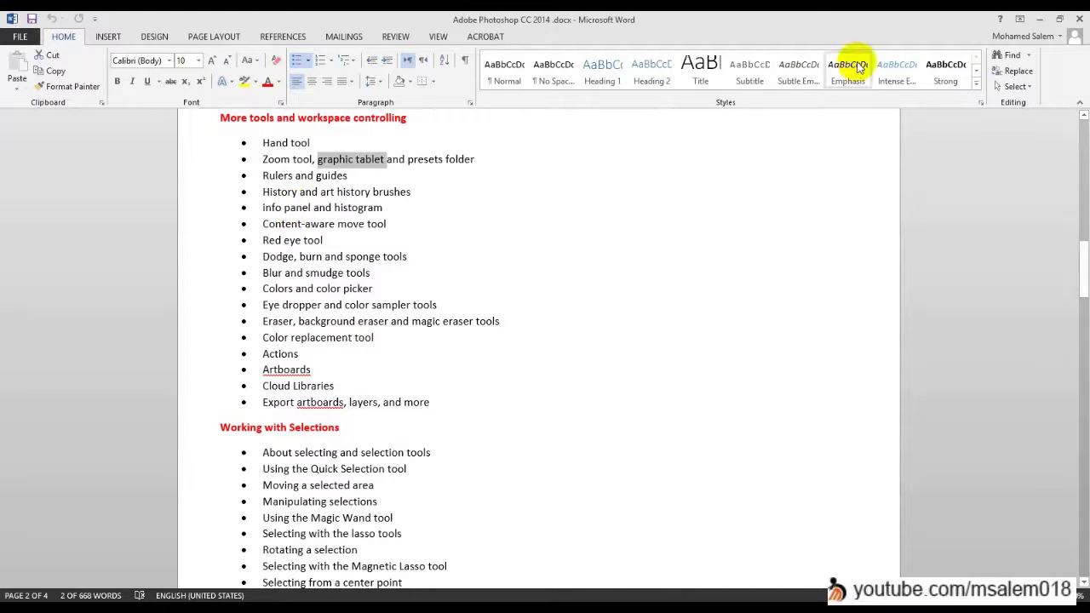
left_click(1039, 24)
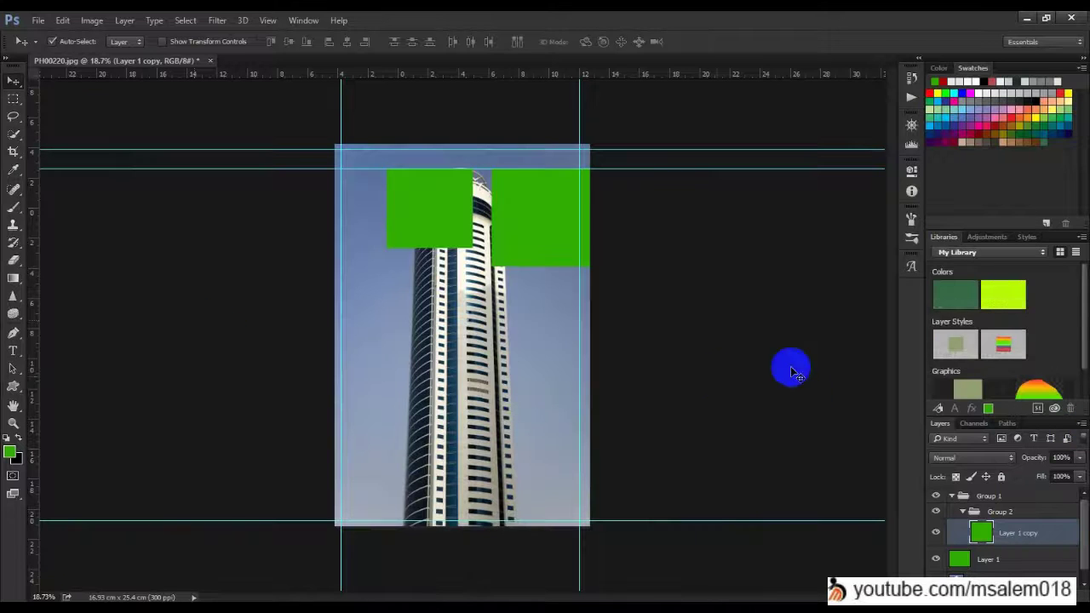
Step: Revert PH00220.jpg to its opening snapshot in the history, discarding all layers and guides
left_click(912, 82)
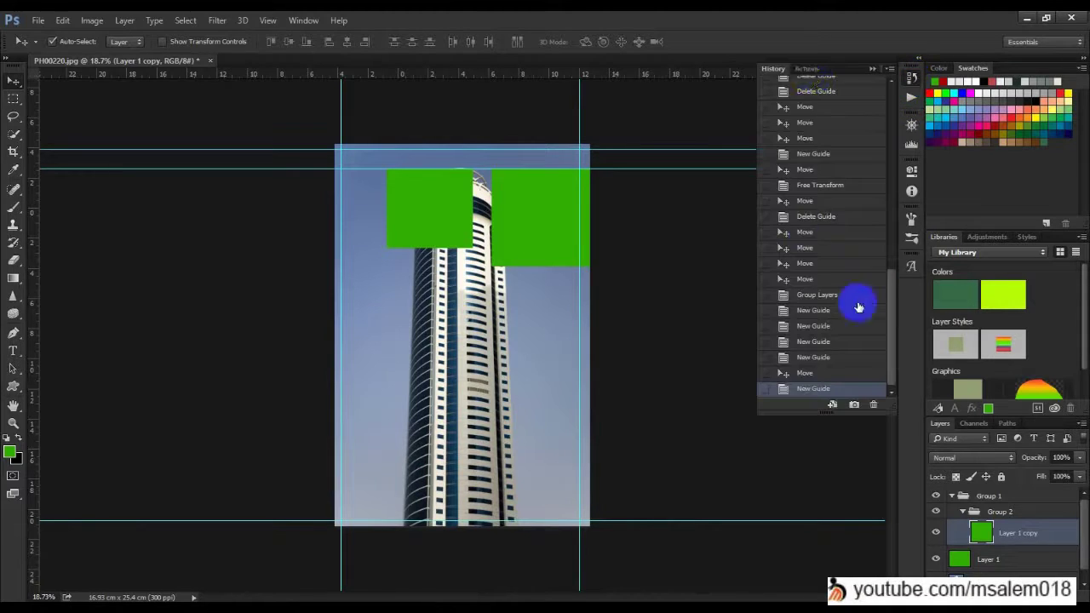
scroll(834, 210, "up", 5)
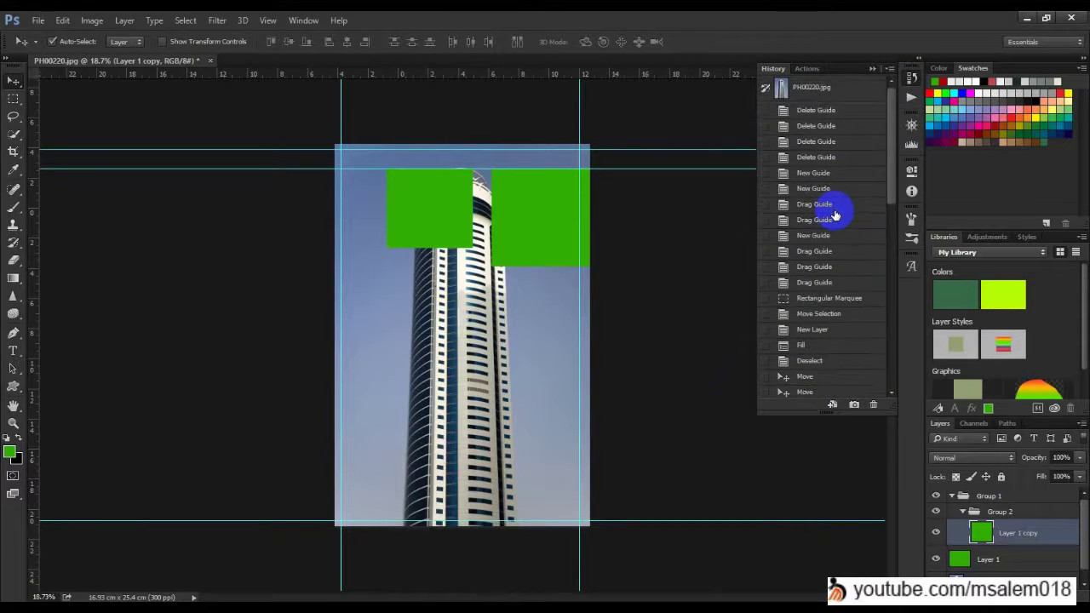
left_click(831, 87)
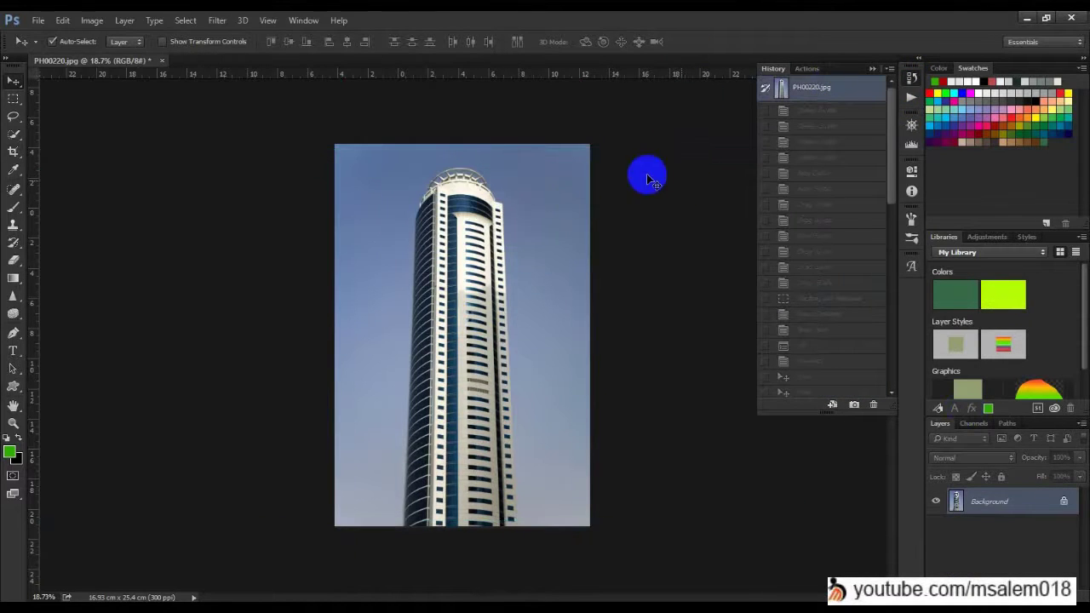
scroll(559, 212, "up", 3)
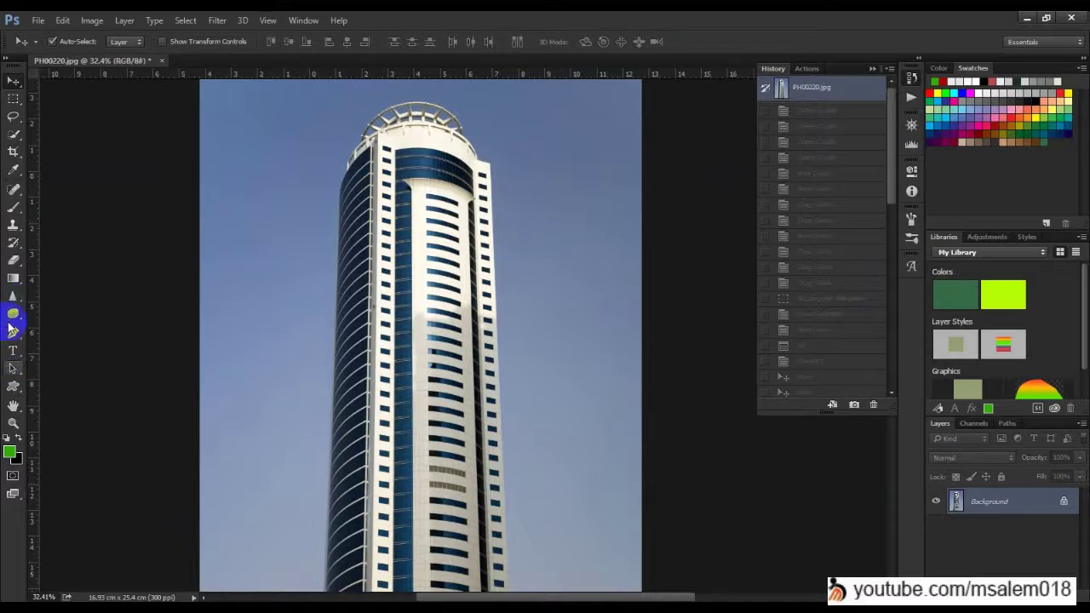
Step: Paint a short stroke over the middle of the tower with the Art History Brush at size 21
left_click(15, 221)
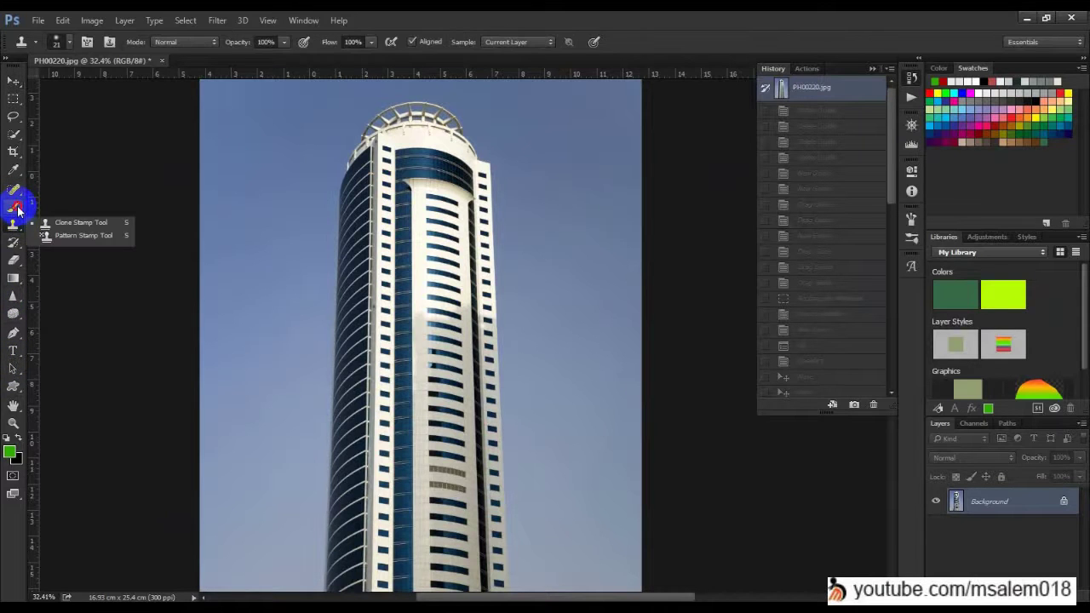
left_click(17, 205)
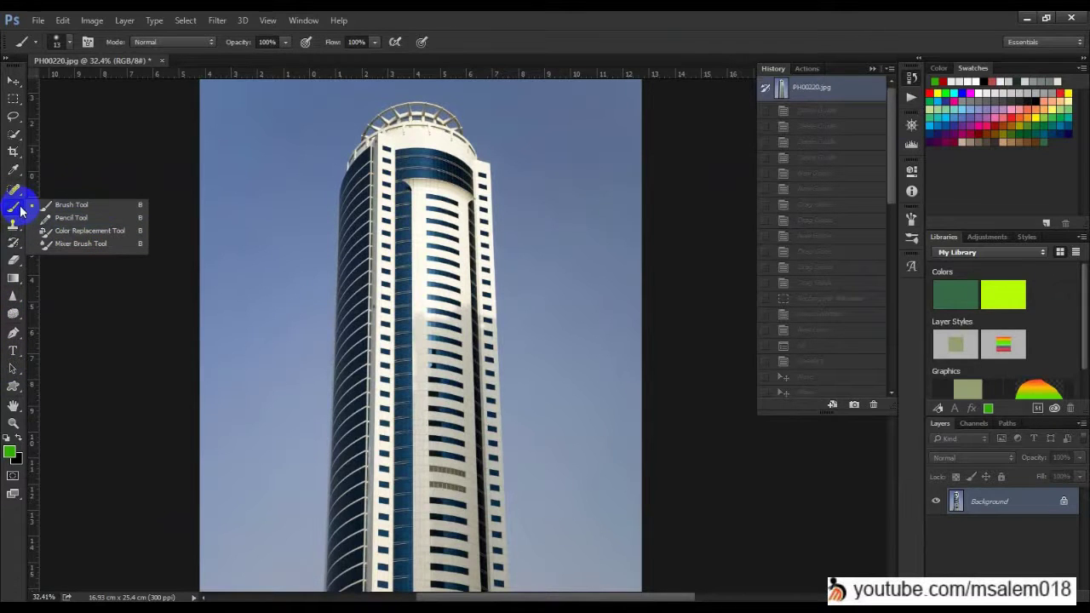
left_click_drag(17, 250, 65, 262)
left_click(63, 258)
left_click(488, 327)
left_click(431, 341)
left_click(328, 358)
left_click(369, 400)
left_click_drag(378, 407, 440, 313)
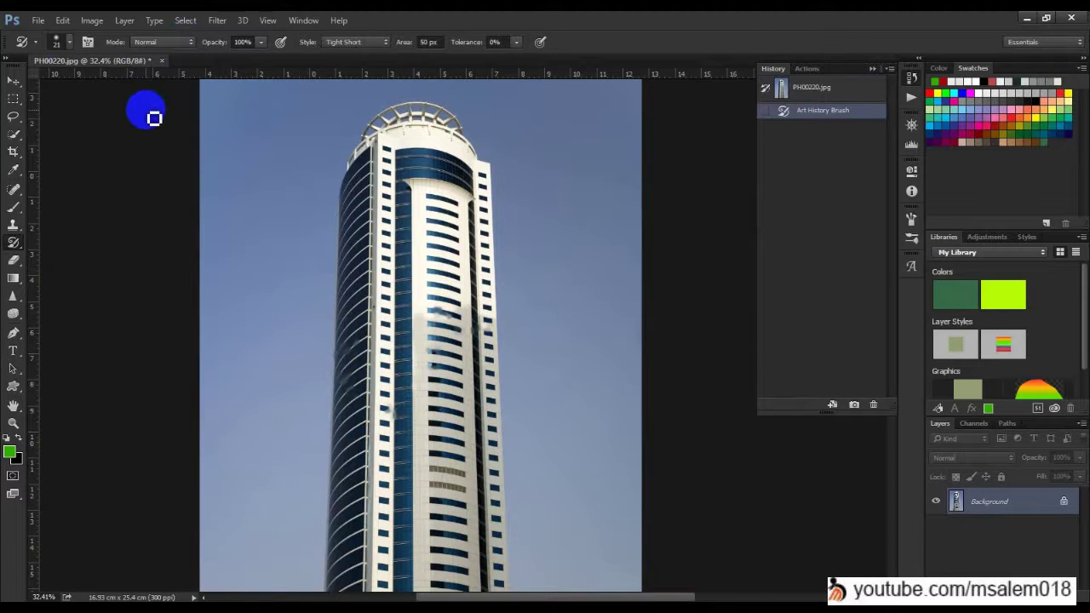
Step: Enlarge the Art History Brush to 900 and paint a broad stroke over the tower
key("bracketright")
key("bracketright")
key("bracketright")
key("bracketright")
key("bracketright")
key("bracketright")
mouse_move(380, 310)
left_mouse_down()
mouse_move(433, 316)
mouse_move(327, 464)
mouse_move(395, 357)
mouse_move(397, 232)
mouse_move(536, 335)
mouse_move(428, 443)
mouse_move(420, 516)
mouse_move(388, 485)
left_mouse_up()
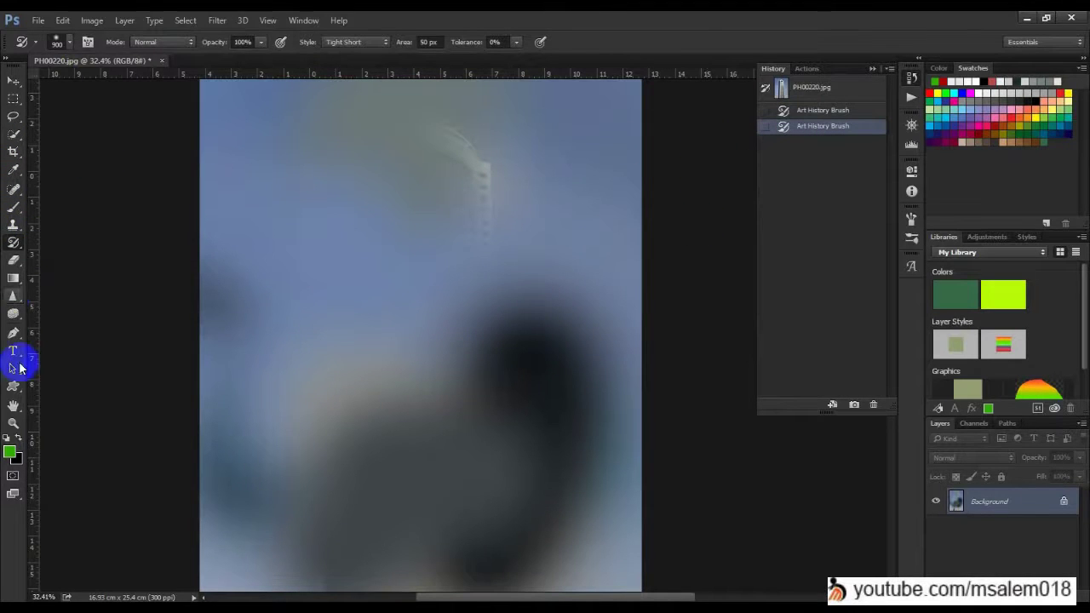
Step: Scribble three green freehand strokes over the blurred picture with the Brush tool at size 13
left_click(12, 209)
mouse_move(389, 295)
left_mouse_down()
mouse_move(273, 321)
mouse_move(386, 406)
mouse_move(379, 421)
mouse_move(428, 237)
mouse_move(479, 339)
mouse_move(317, 267)
mouse_move(400, 517)
left_mouse_up()
left_click_drag(493, 205, 324, 510)
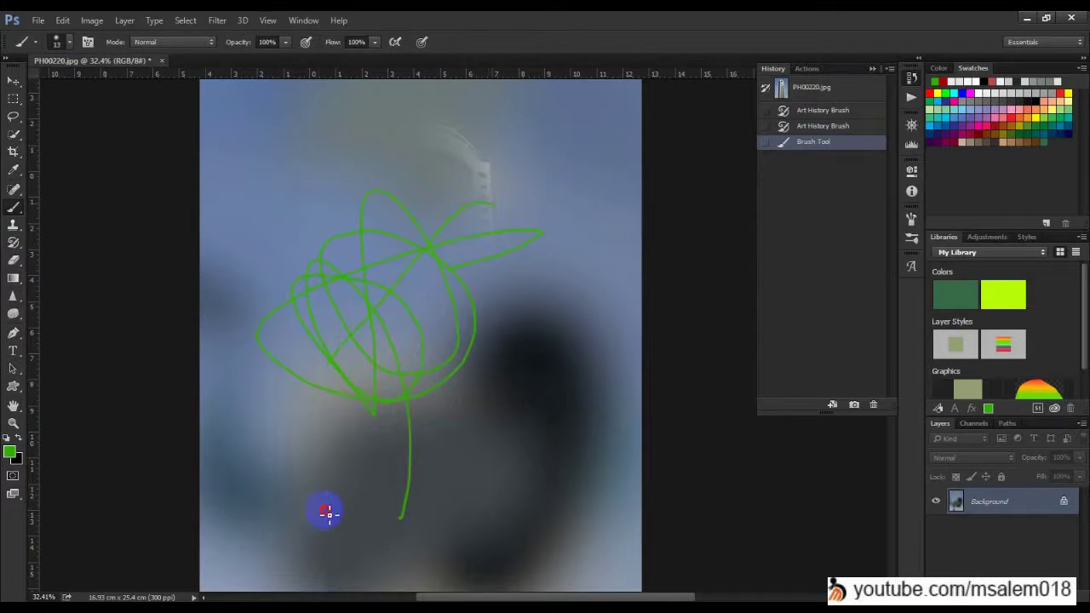
left_click_drag(216, 172, 382, 343)
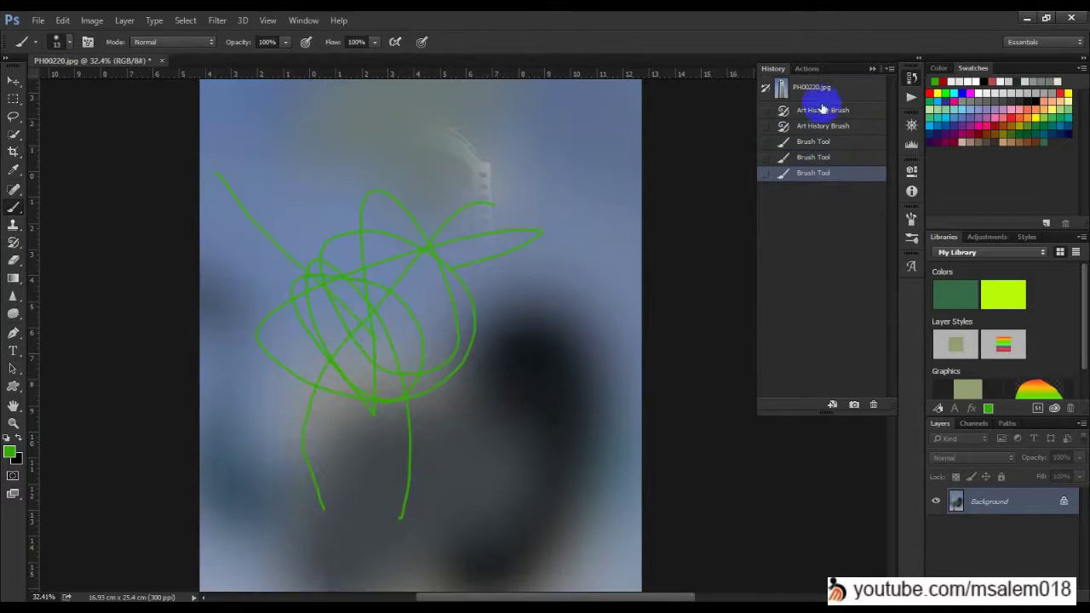
left_click(305, 20)
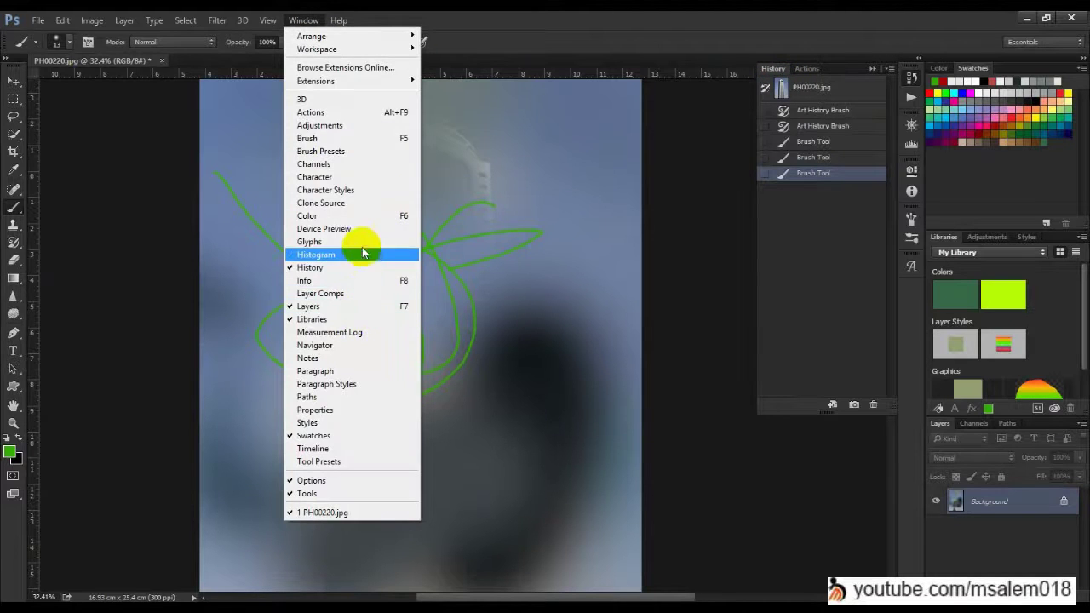
left_click(796, 253)
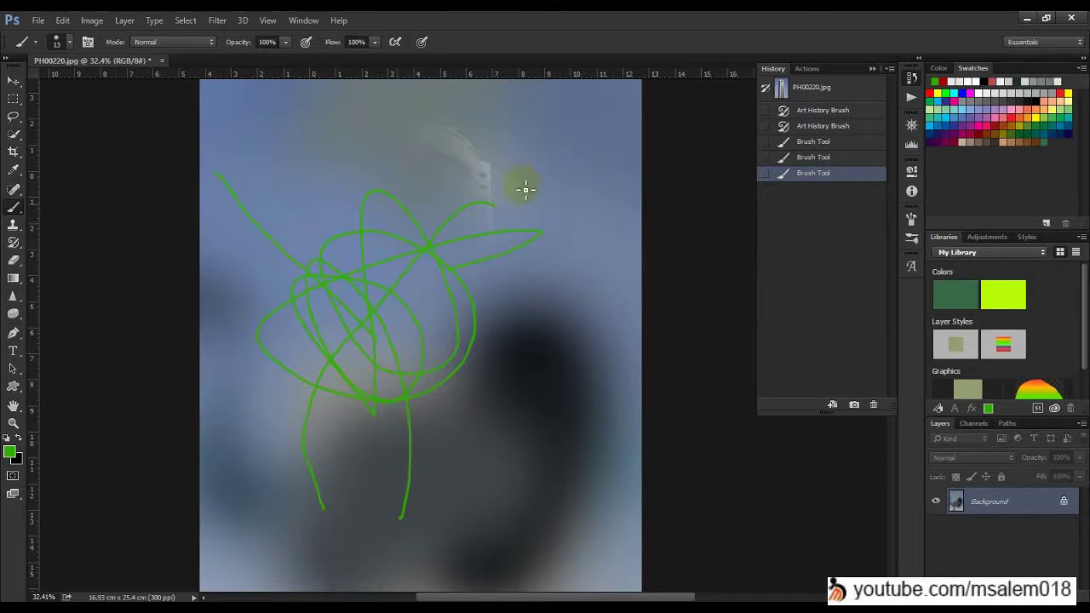
Step: Step back through the history states to the first Art History Brush stroke and return to the latest Brush Tool state
left_click(815, 159)
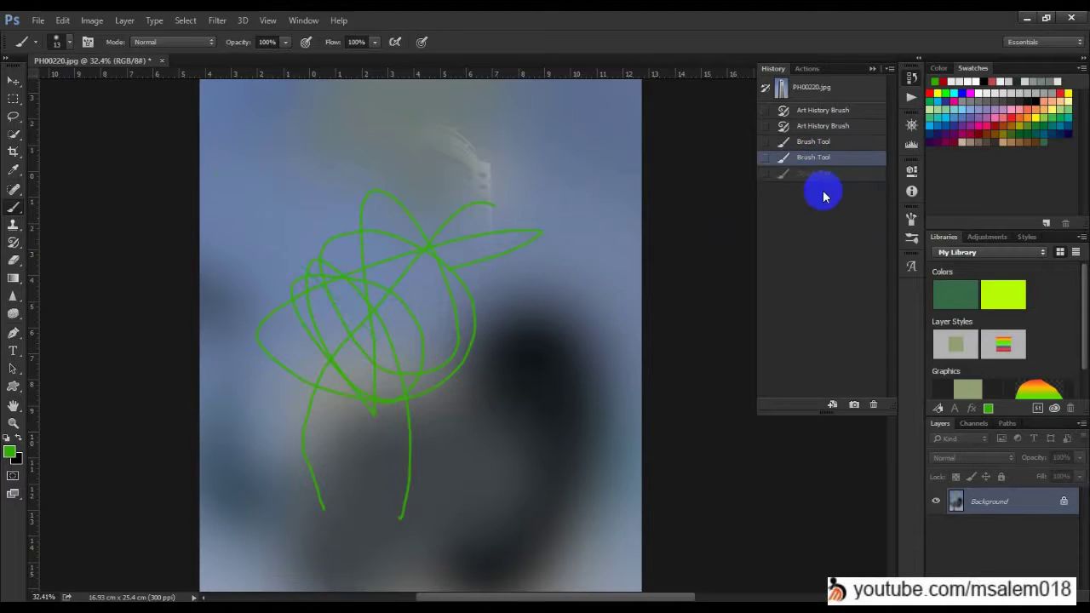
left_click(814, 143)
left_click(823, 125)
left_click(824, 111)
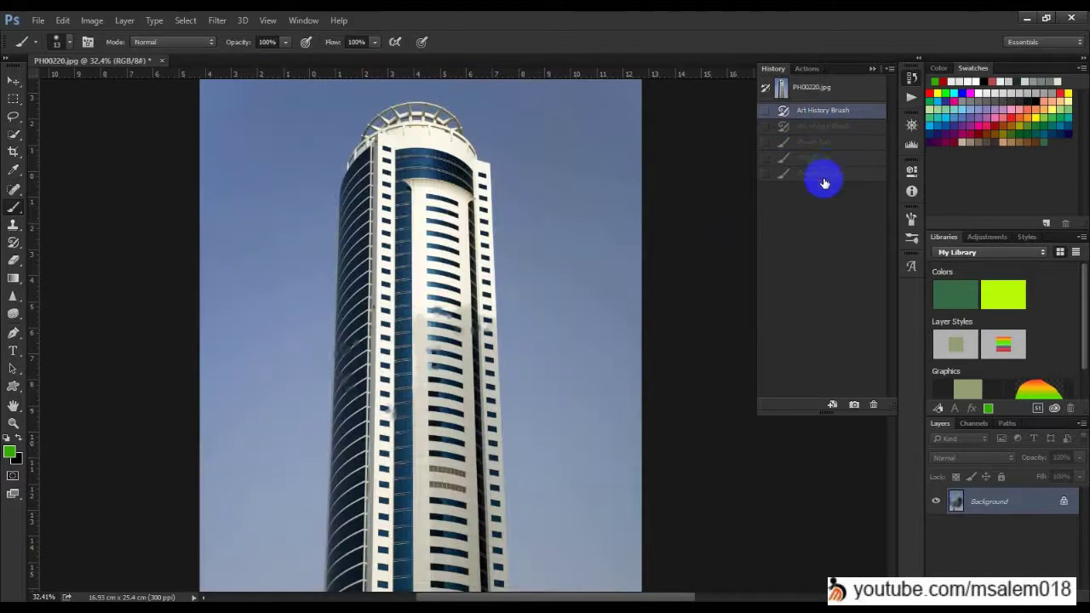
left_click(817, 173)
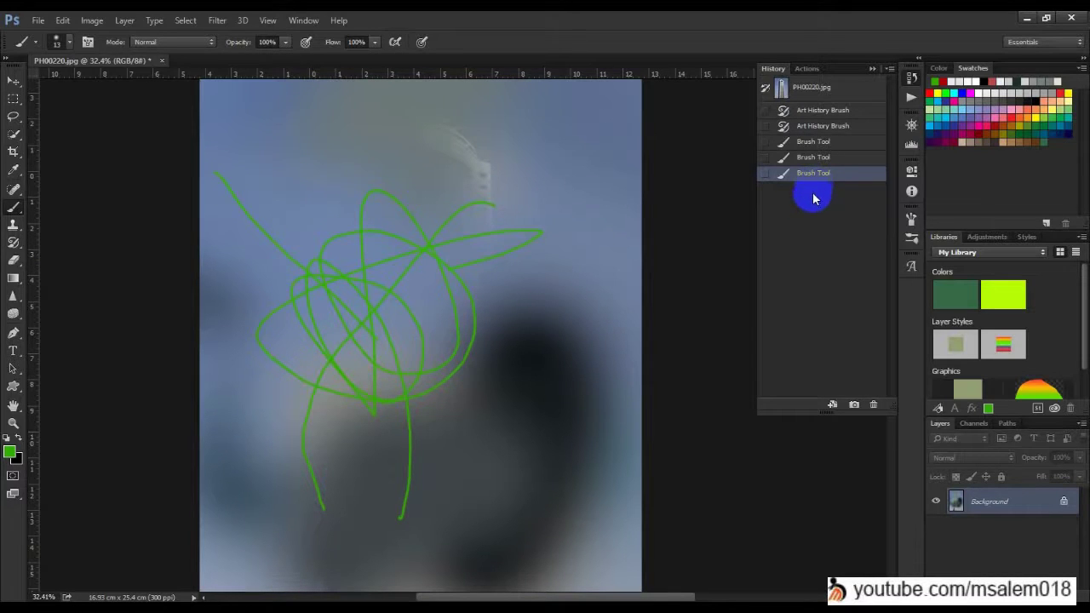
left_click(802, 238)
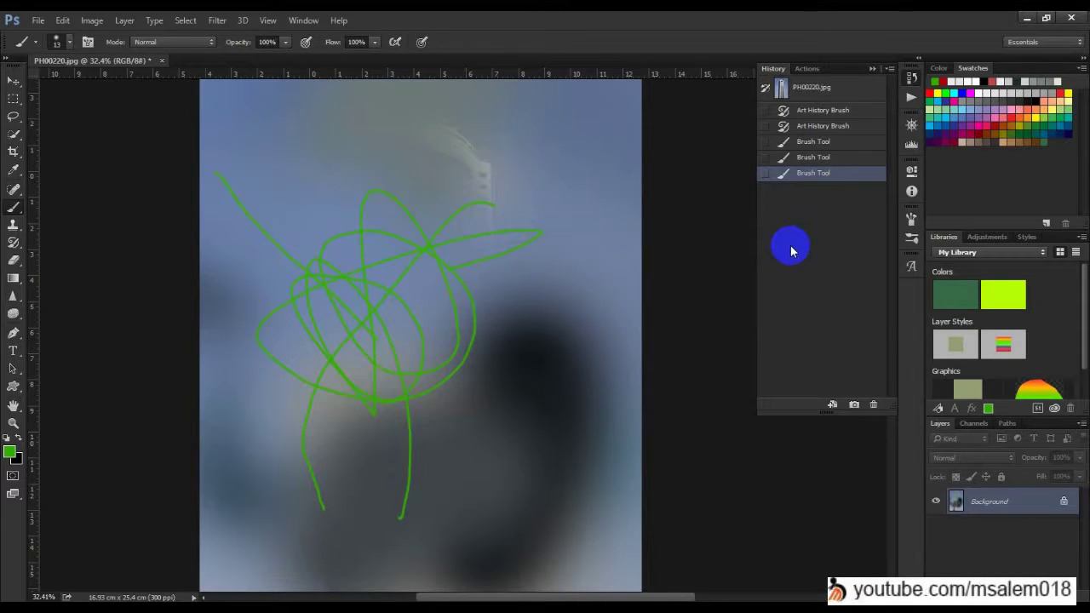
left_click(809, 158)
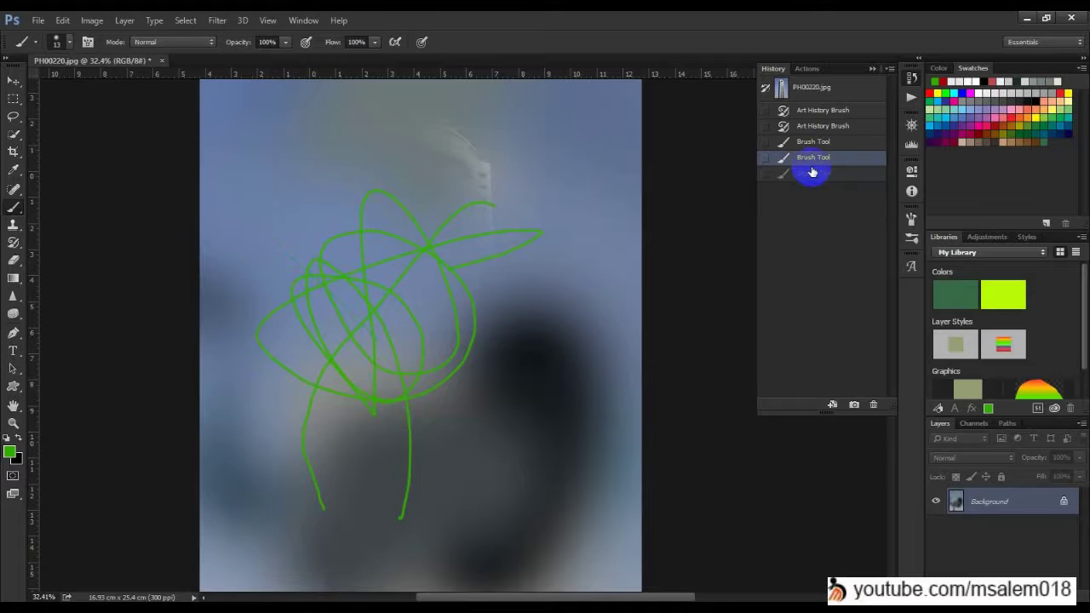
left_click(811, 173)
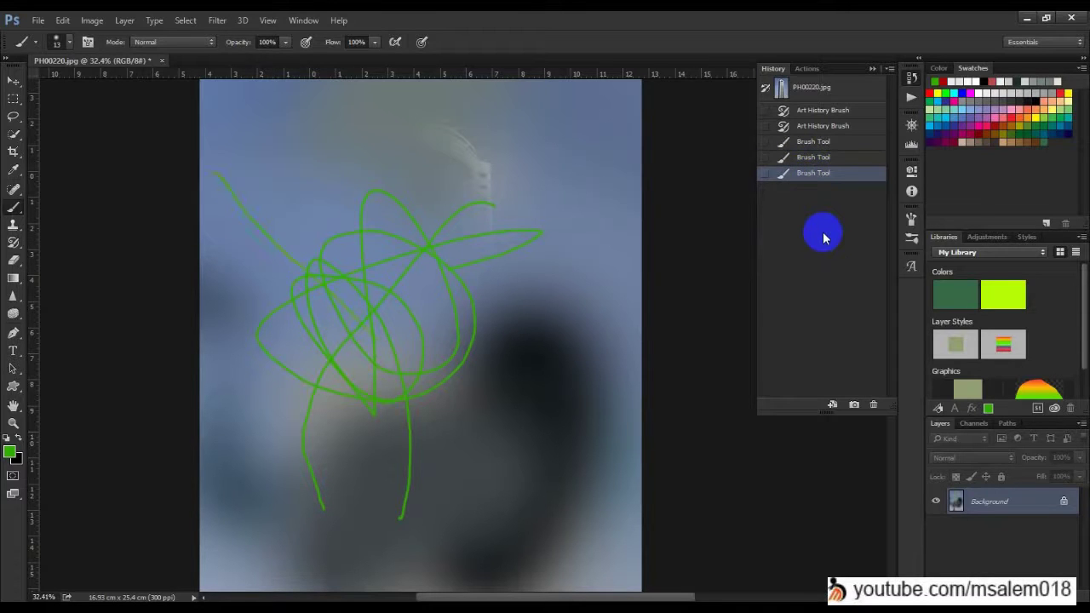
Step: Alternately undo and redo the last green brush stroke several times
key("ctrl+z")
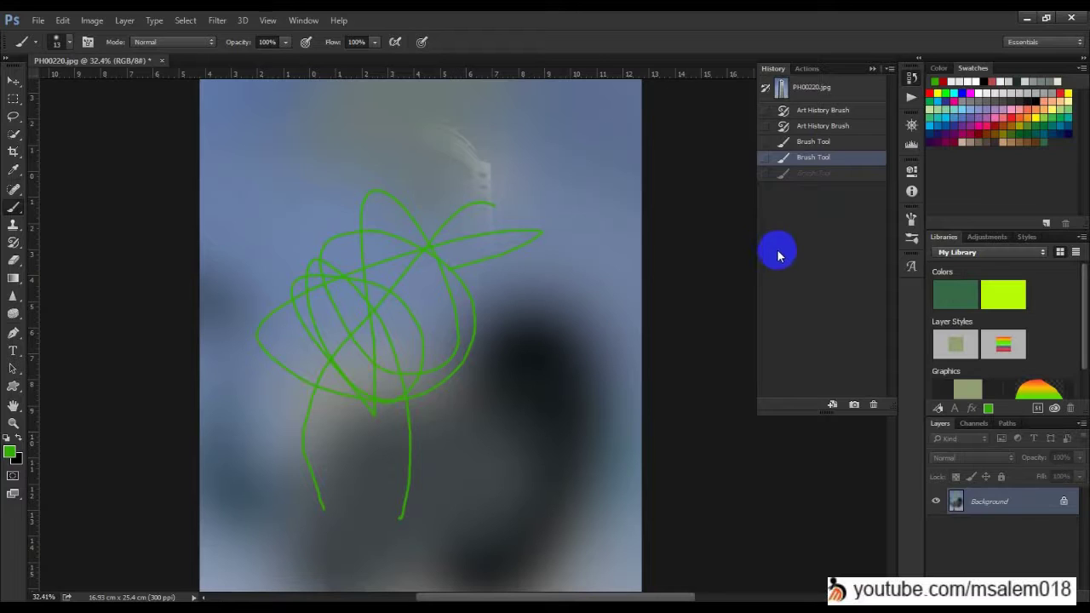
key("ctrl+z")
key("ctrl+z")
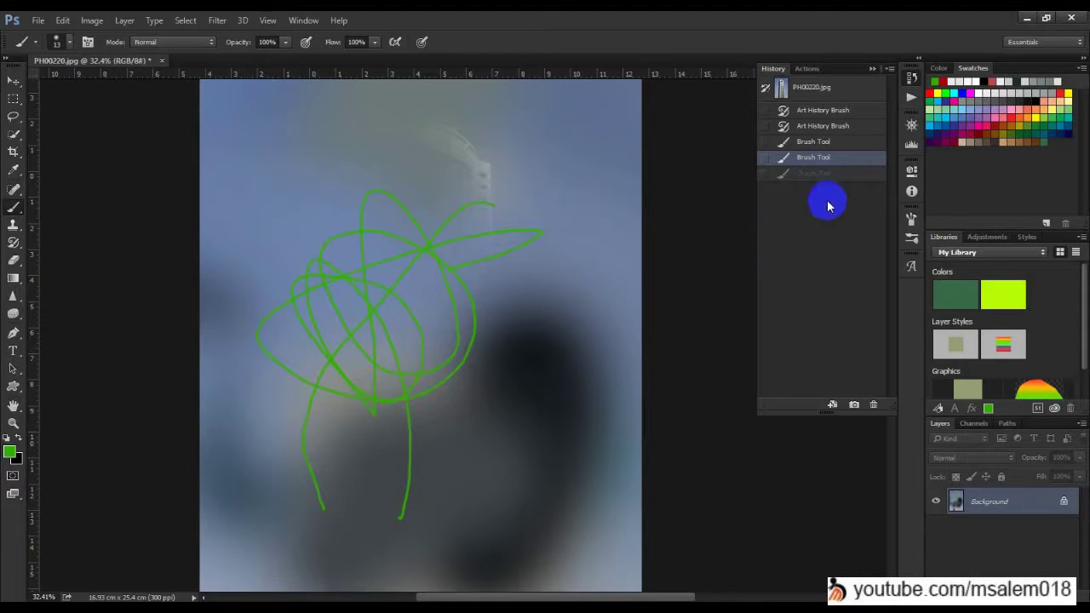
key("ctrl+z")
key("ctrl+z")
key("ctrl+z")
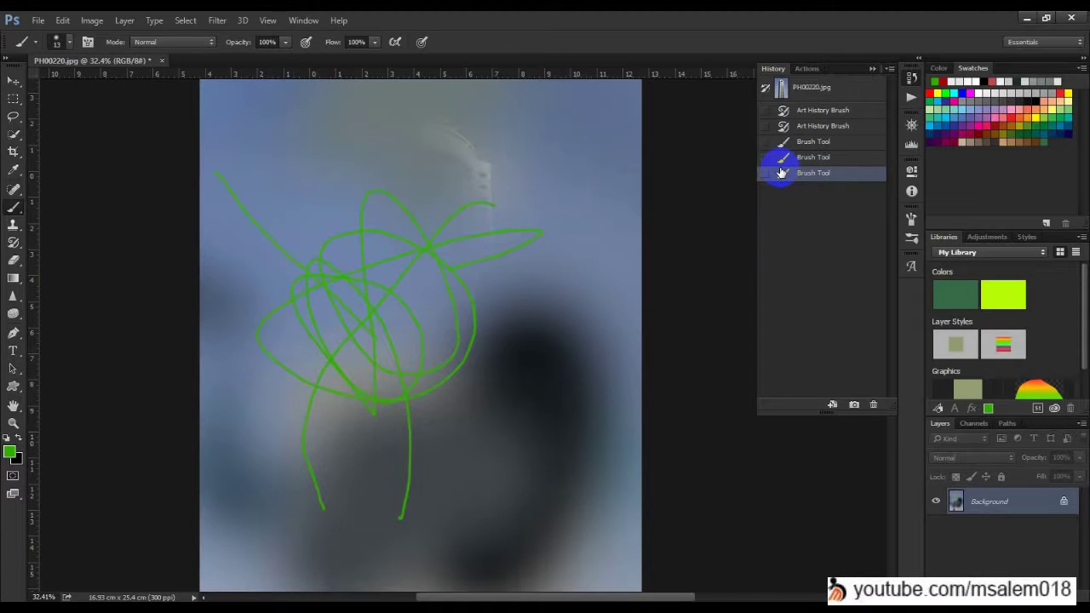
Step: Step backward through all the green brush strokes to the second Art History Brush state, and restore the last stroke from the history
key("ctrl+alt+z")
key("ctrl+alt+z")
key("ctrl+alt+z")
key("ctrl+alt+z")
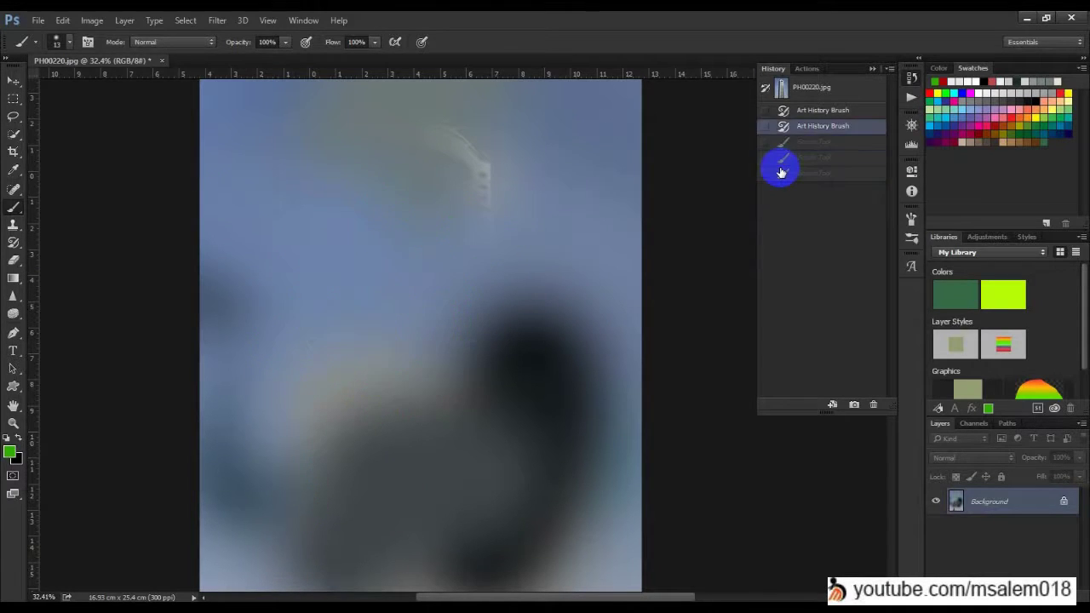
left_click(807, 174)
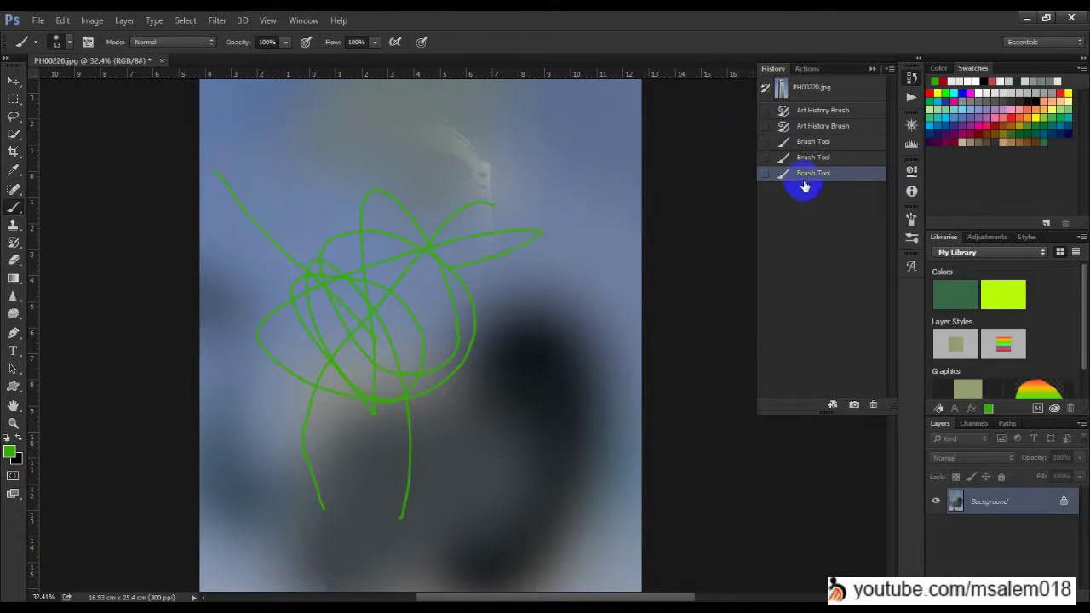
left_click(753, 215)
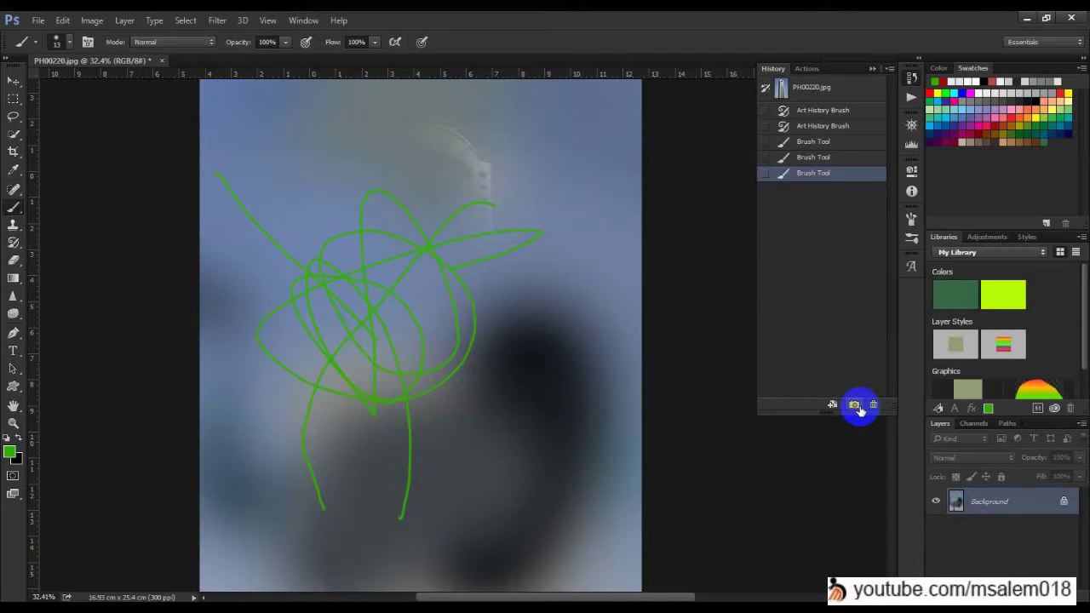
Step: Take a history snapshot of the scribbled picture, view it, and return to the latest Brush Tool state
left_click(855, 405)
left_click(833, 112)
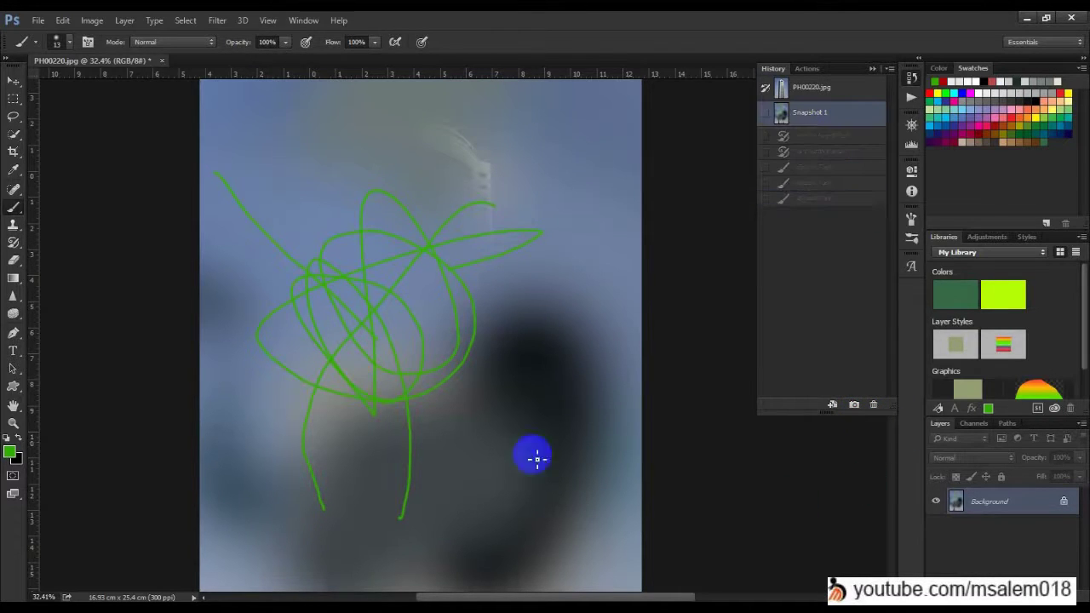
left_click(830, 198)
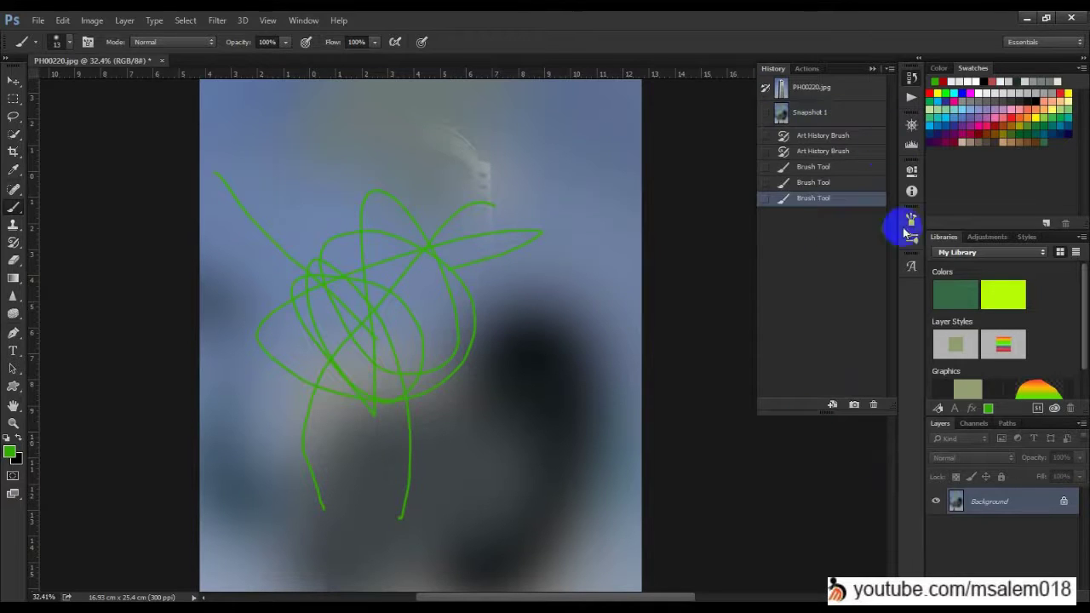
Step: Swap the foreground colour to black, enlarge the brush to 200, and paint four broad freehand strokes over the green scribbles
left_click(18, 439)
key("bracketright")
key("bracketright")
key("bracketright")
key("bracketright")
key("bracketright")
key("bracketright")
key("bracketright")
key("bracketright")
key("bracketright")
key("bracketright")
key("bracketright")
key("bracketright")
key("bracketright")
key("bracketright")
key("bracketright")
key("bracketright")
mouse_move(516, 147)
left_mouse_down()
mouse_move(491, 147)
mouse_move(375, 365)
mouse_move(414, 410)
left_mouse_up()
left_click_drag(467, 254, 492, 530)
mouse_move(399, 524)
left_mouse_down()
mouse_move(176, 463)
mouse_move(217, 311)
left_mouse_up()
mouse_move(292, 174)
left_mouse_down()
mouse_move(506, 195)
mouse_move(604, 417)
mouse_move(558, 523)
left_mouse_up()
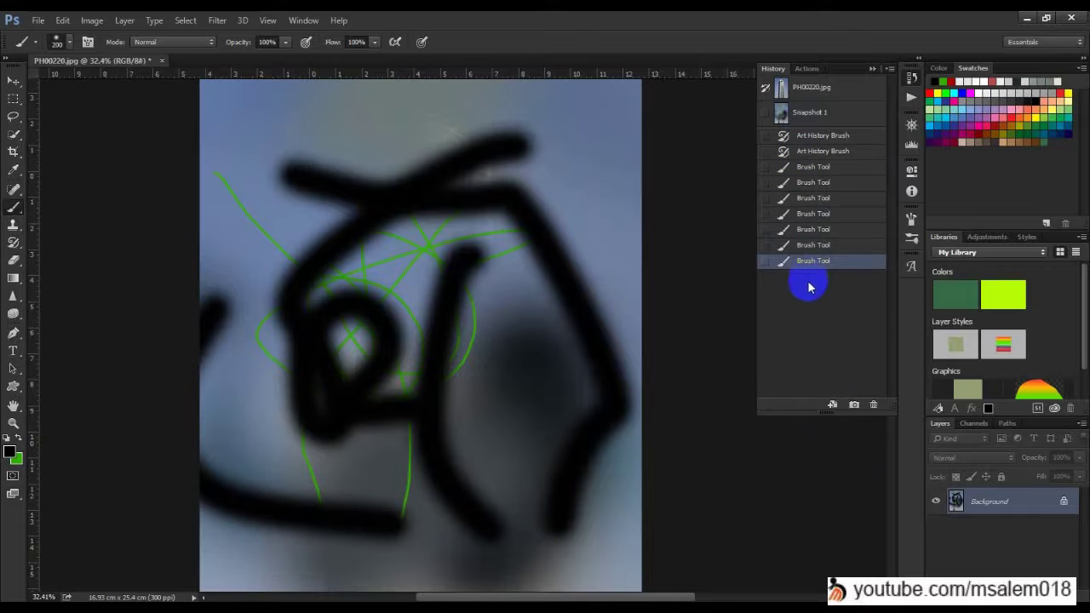
Step: Compare the opening snapshot and Snapshot 1 with the latest black brush stroke state
left_click(818, 89)
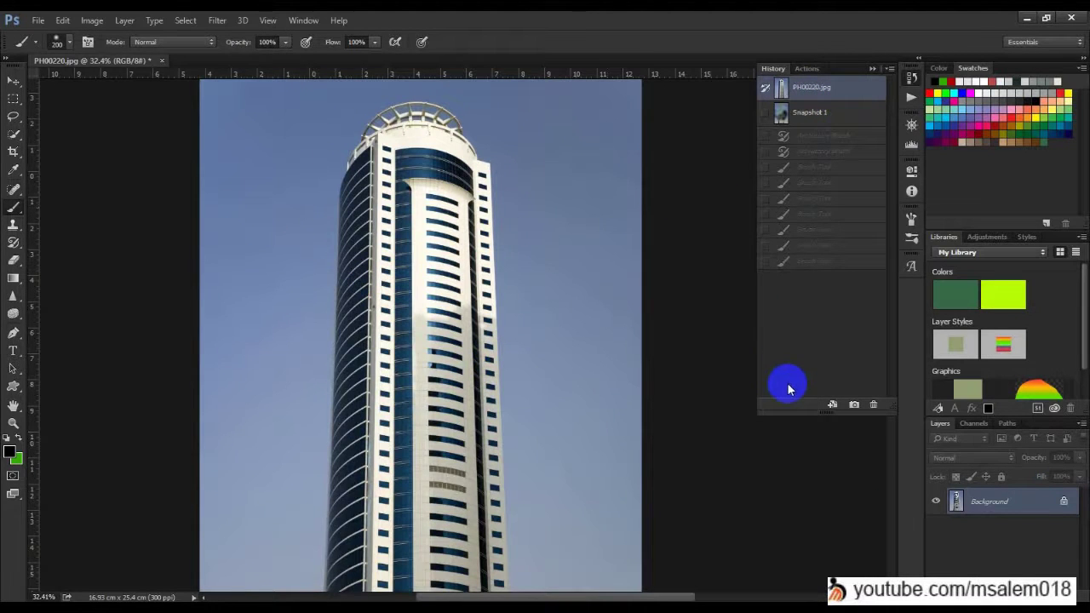
left_click(826, 114)
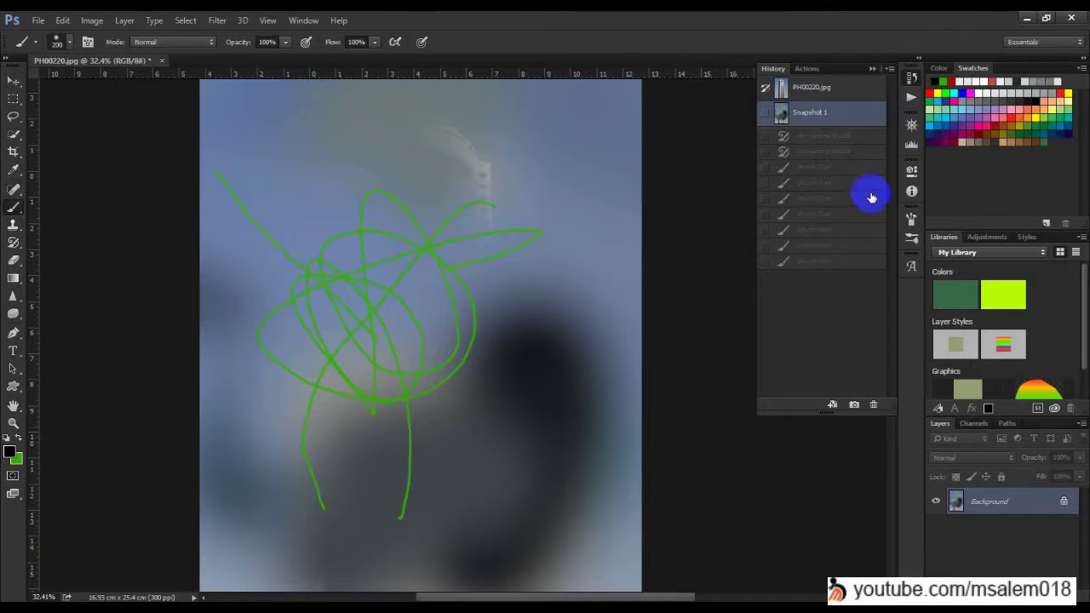
left_click(827, 265)
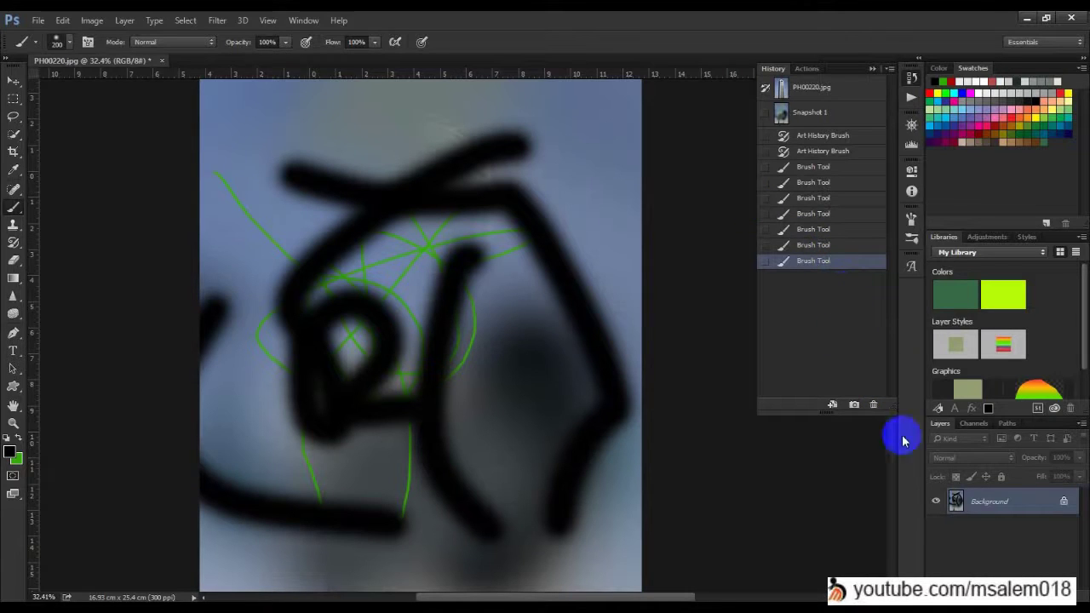
Step: Delete the last two black brush stroke states from the history one after the other
left_click(874, 406)
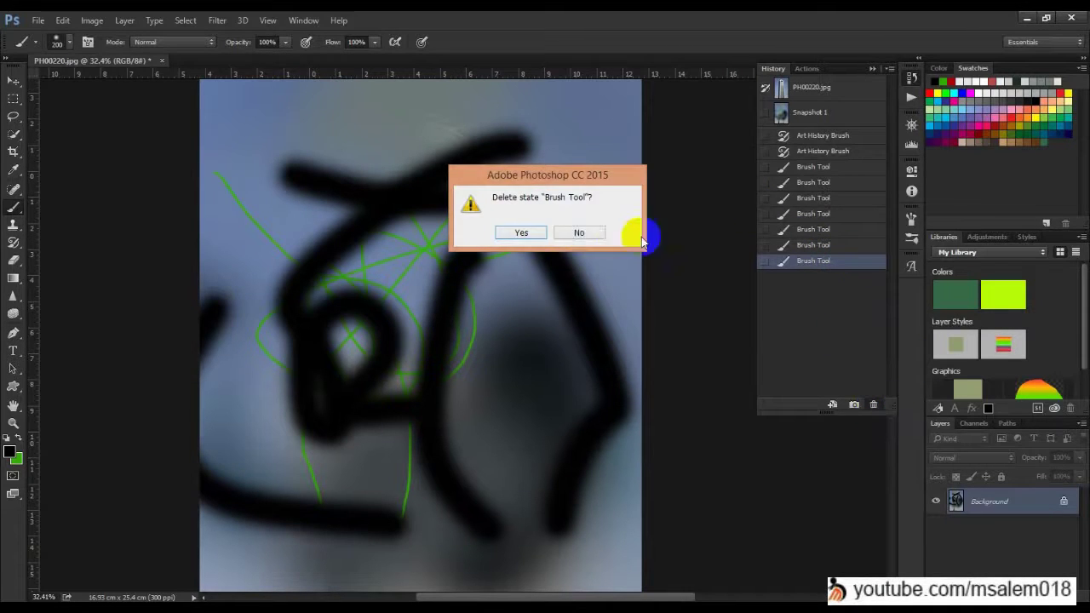
left_click(527, 234)
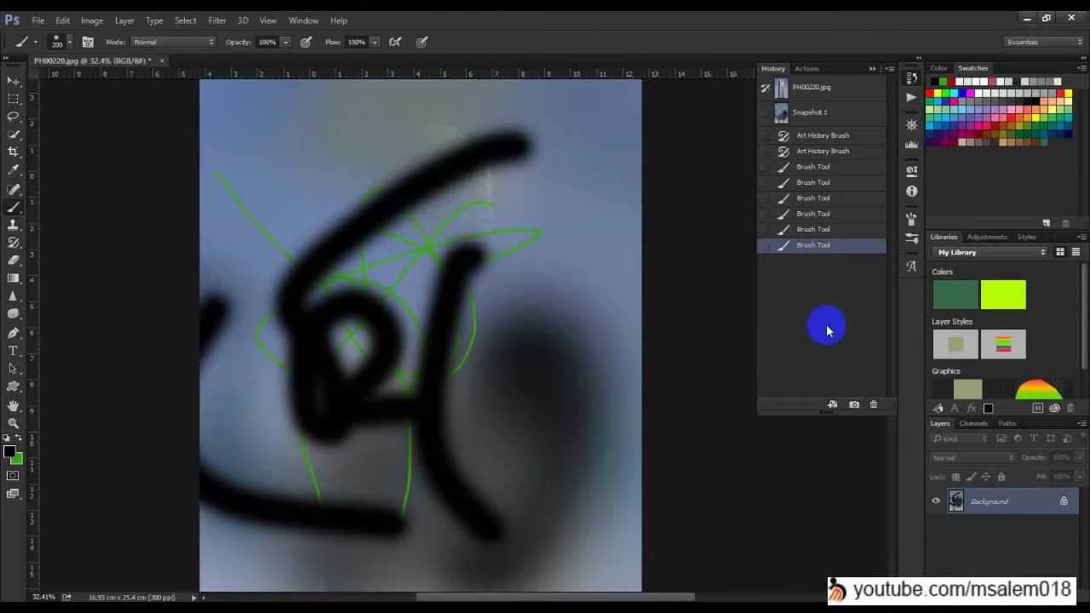
left_click(872, 405)
left_click(521, 233)
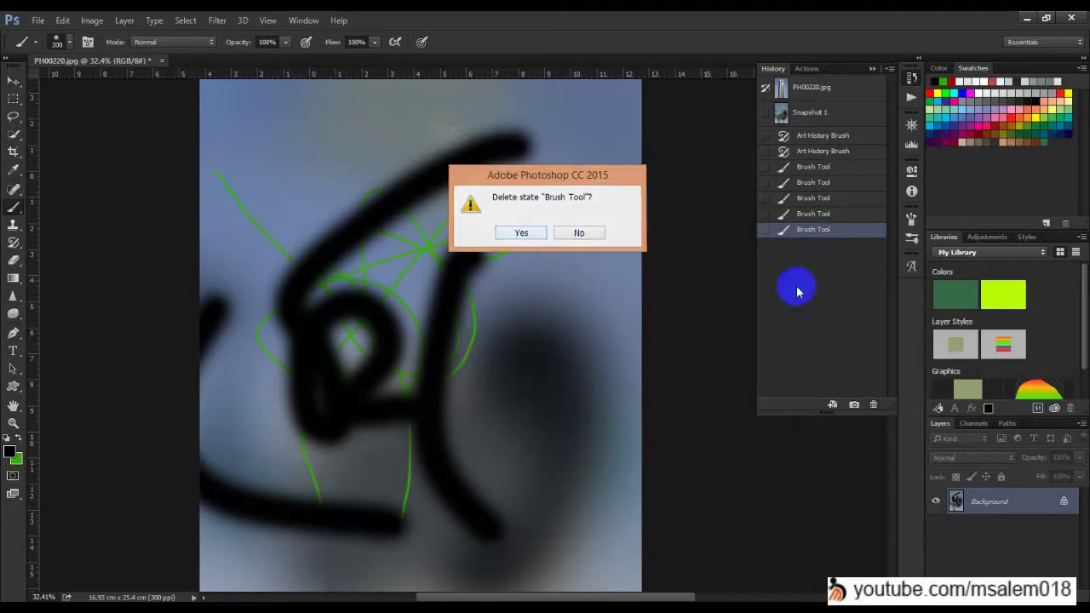
Step: Go back to the third green brush stroke state and delete it together with the states that follow it
left_click(815, 214)
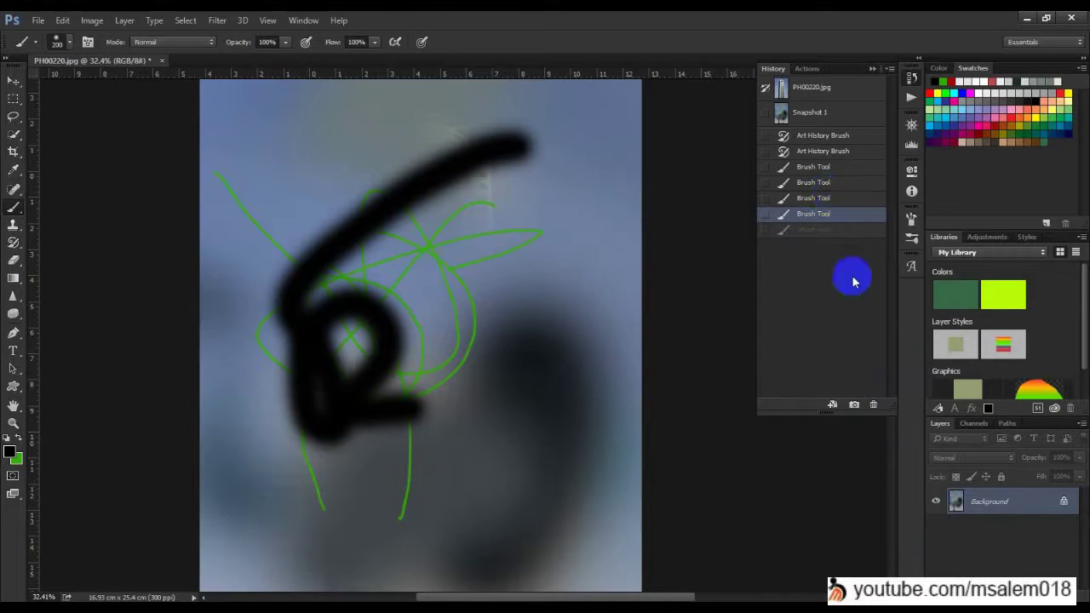
left_click(833, 198)
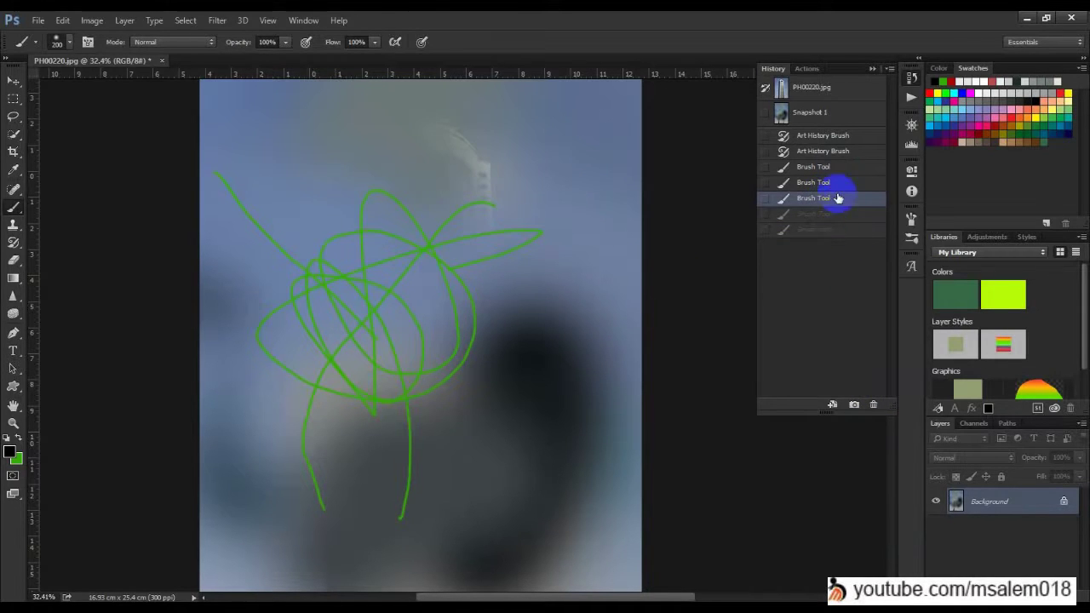
left_click(874, 405)
left_click(521, 232)
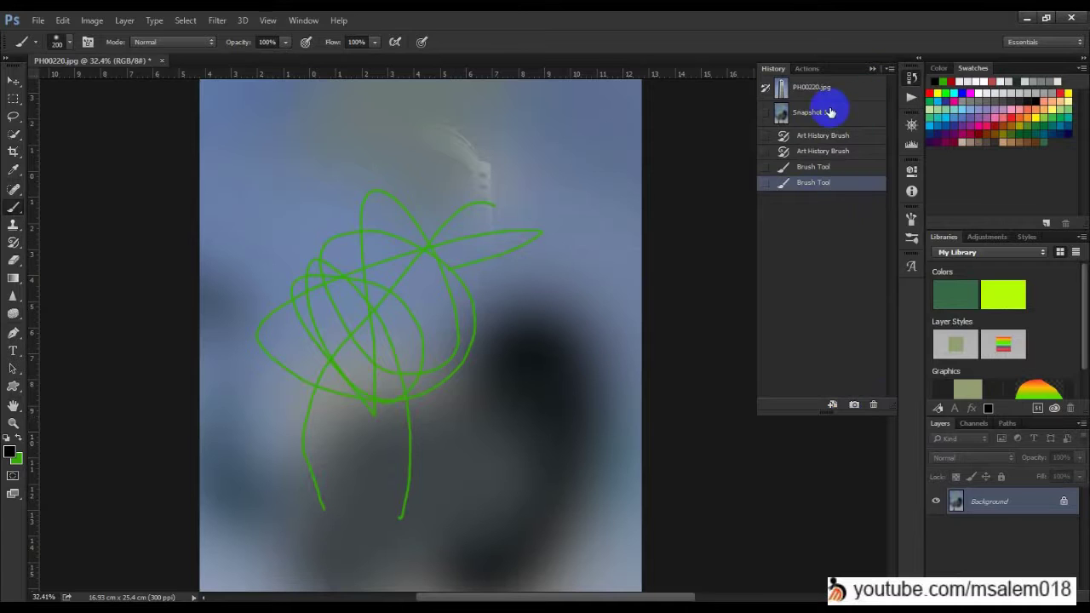
Step: Create a new history snapshot of the full document named test
left_click(889, 68)
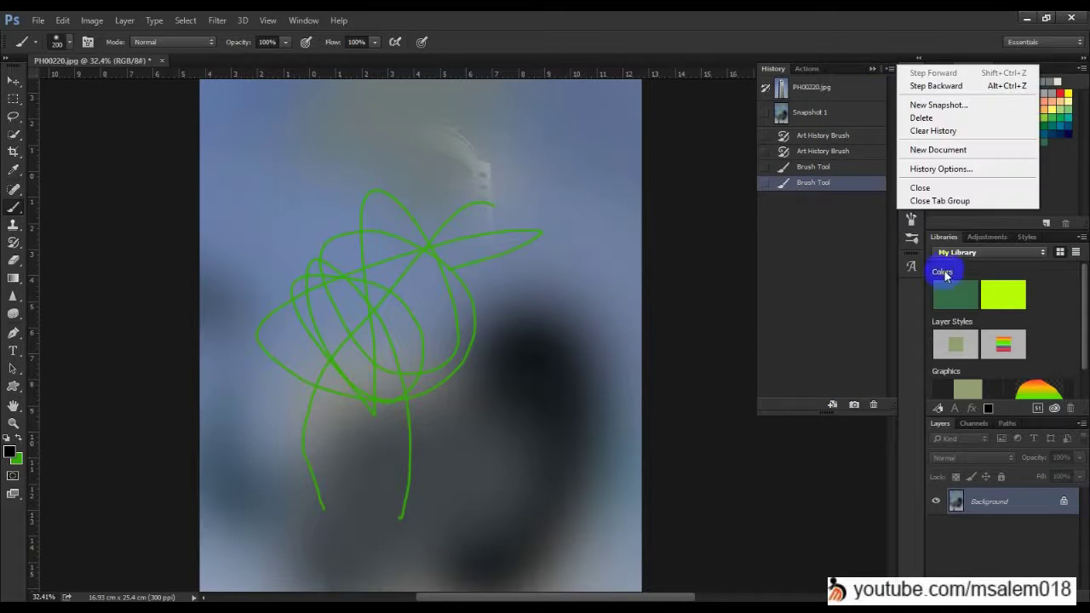
left_click(989, 107)
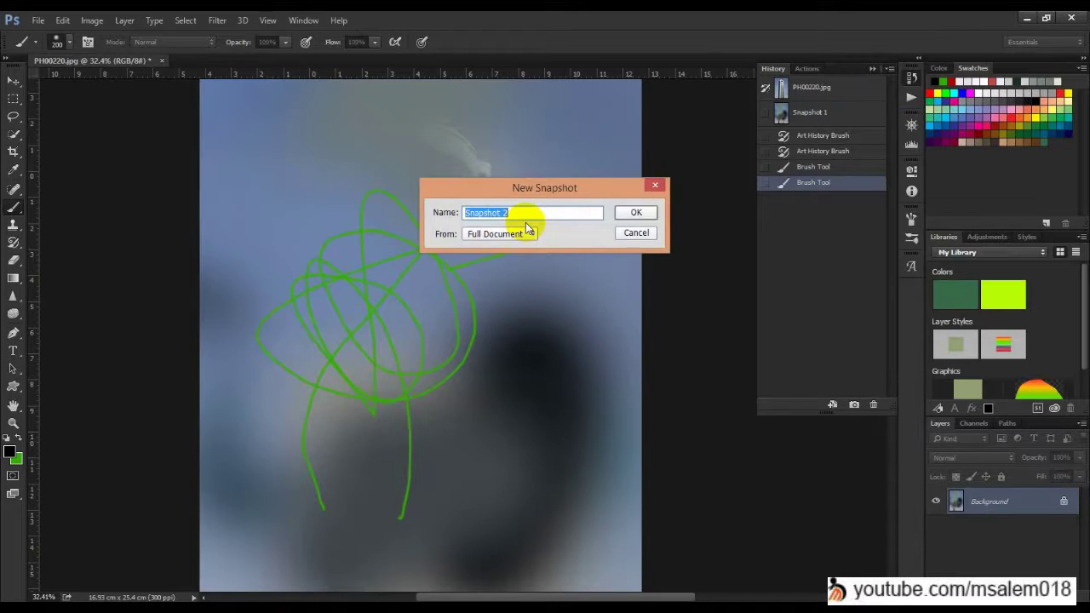
type("test")
left_click(640, 213)
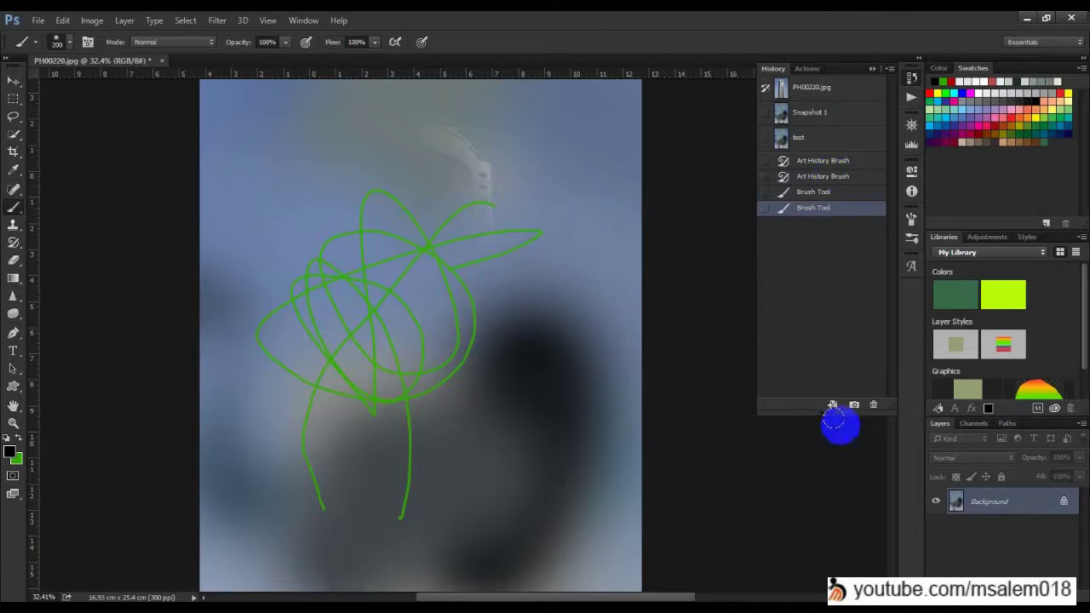
Step: Paint four broad black freehand strokes across the picture with the 200 brush
mouse_move(377, 188)
left_mouse_down()
mouse_move(321, 506)
mouse_move(383, 574)
left_mouse_up()
left_click_drag(477, 419, 485, 540)
left_click_drag(498, 298, 314, 297)
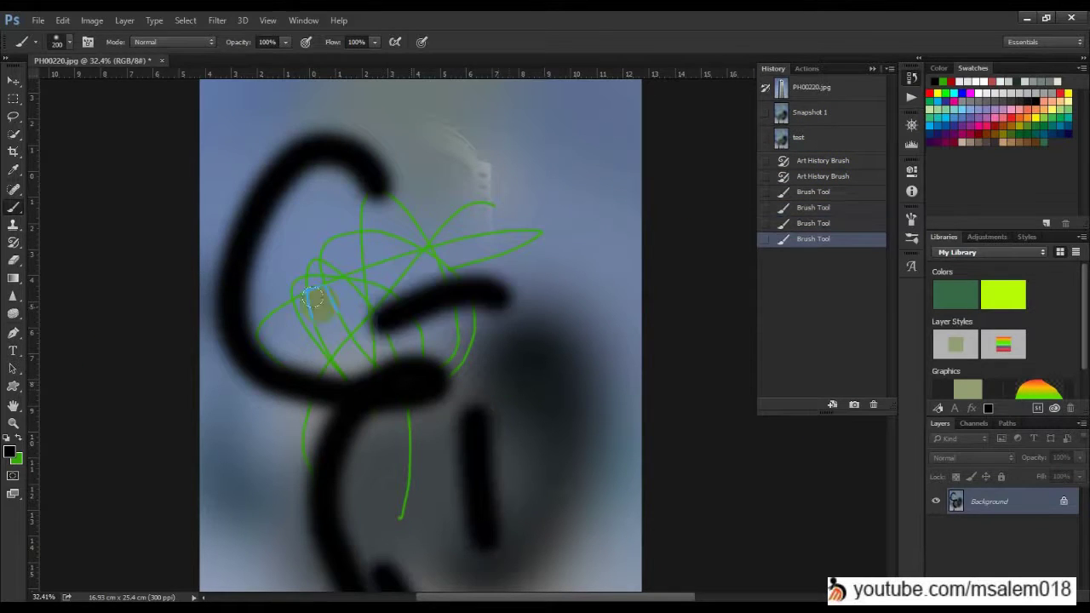
left_click_drag(511, 177, 621, 92)
Step: Compare the test snapshot with the latest brush state and with Snapshot 1
left_click(823, 138)
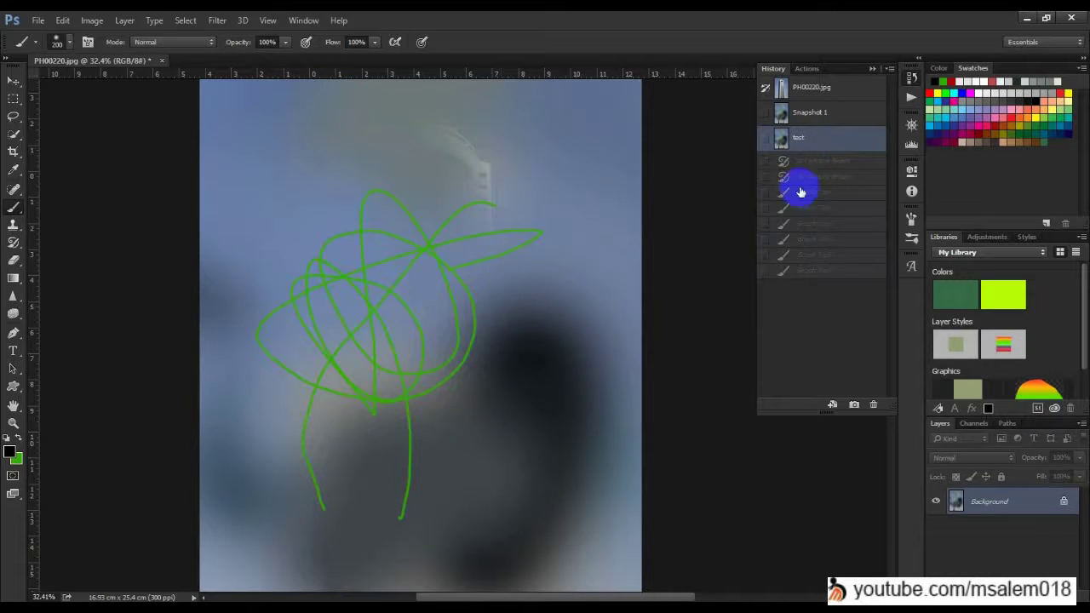
left_click(836, 271)
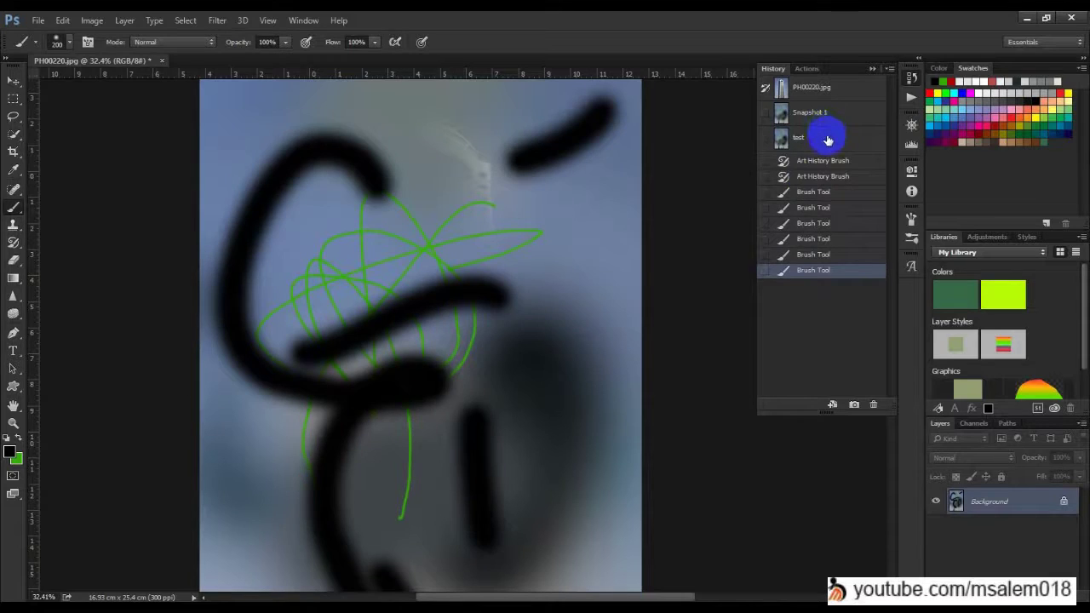
left_click(826, 113)
left_click(823, 138)
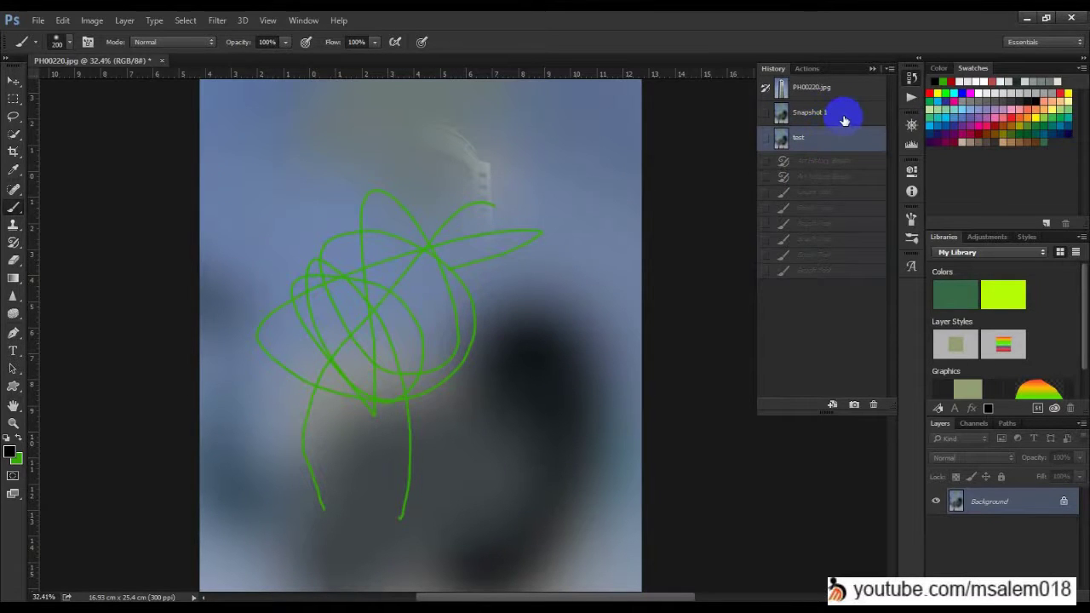
left_click(844, 116)
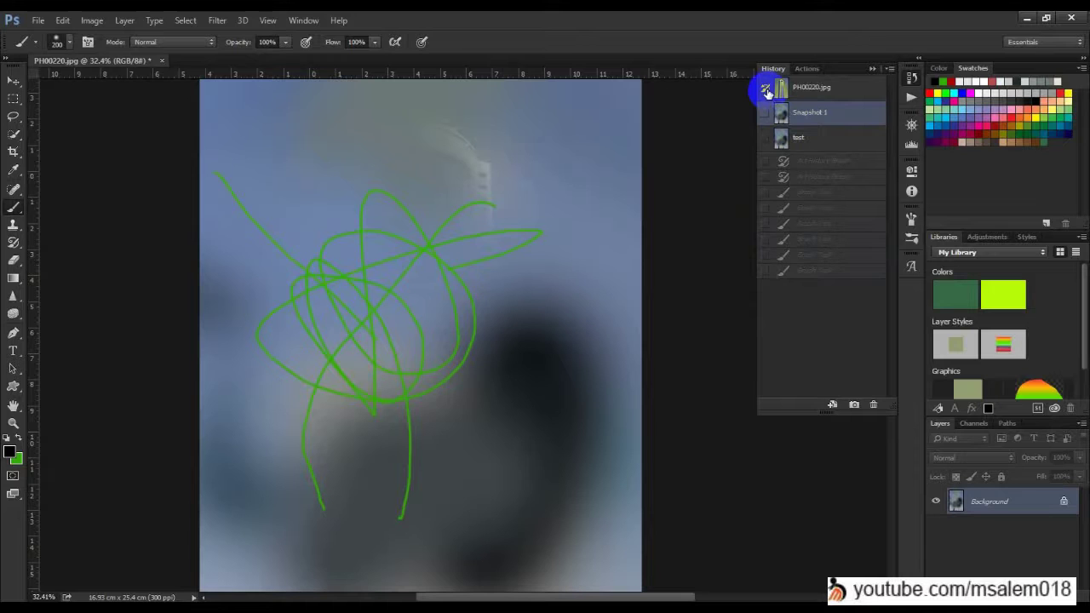
Step: Revert the picture to its PH00220.jpg opening snapshot, comparing it once with the latest black stroke state
left_click(827, 90)
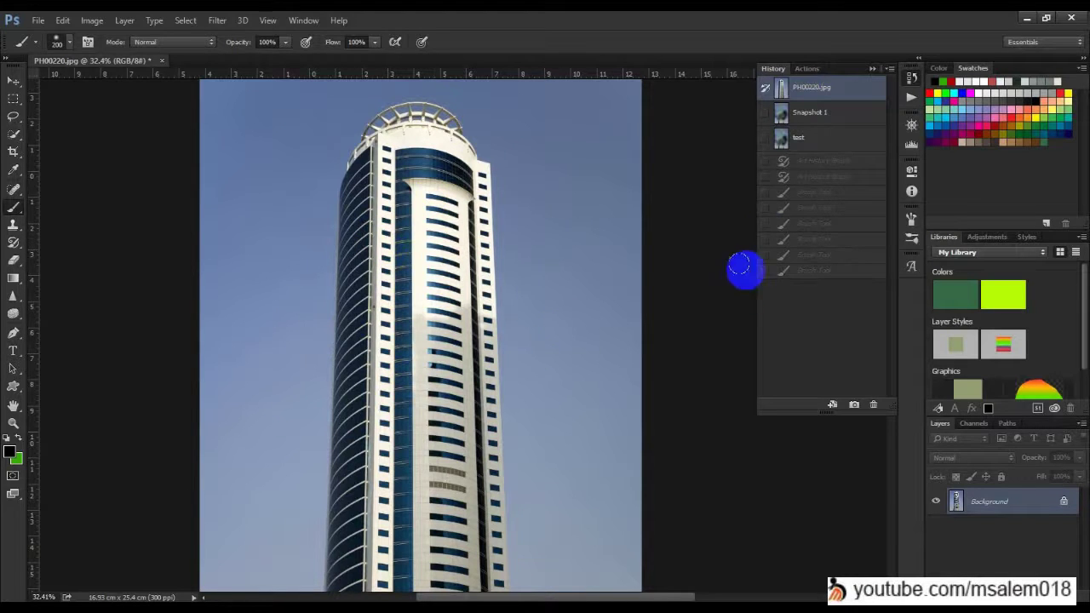
left_click(816, 243)
left_click(818, 271)
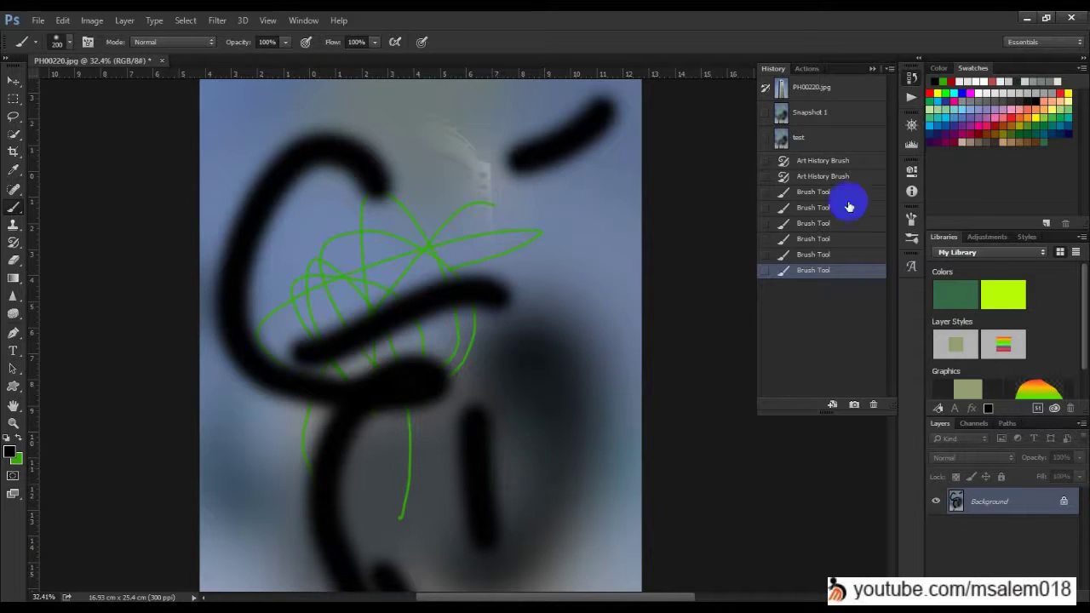
left_click(829, 94)
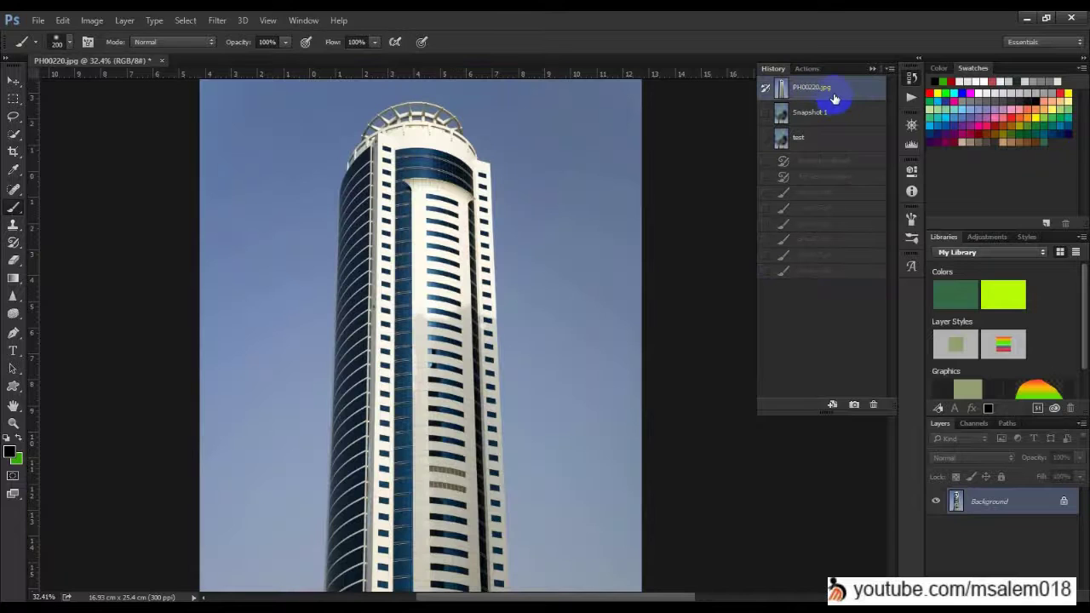